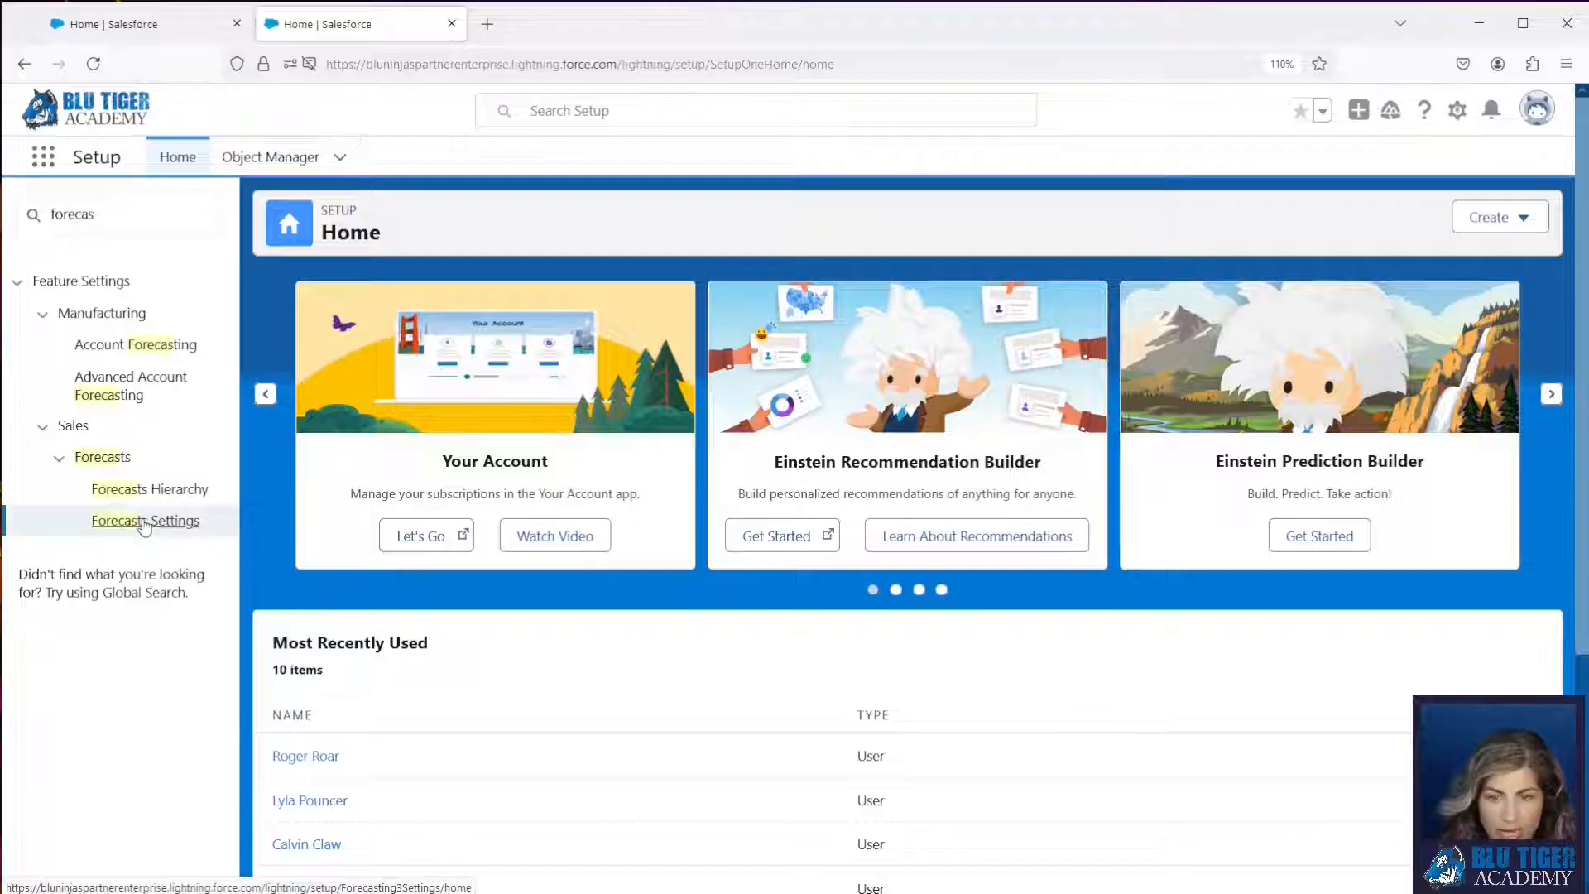
# Open Forecasts Settings, enable Forecasts for the org and dismiss the welcome message
pyautogui.click(145, 523)
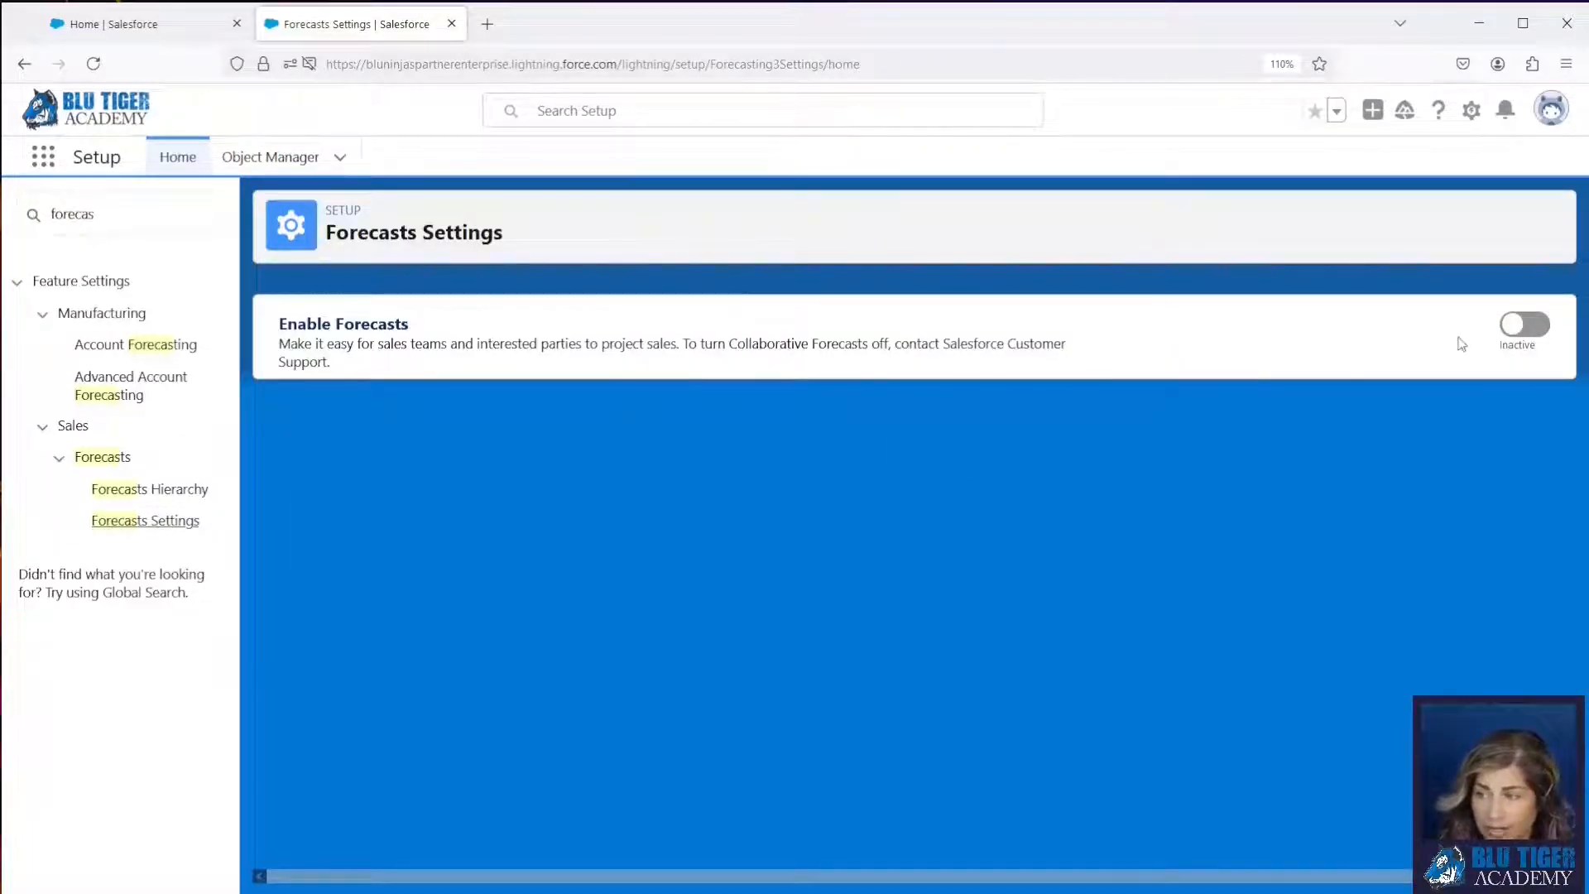
pyautogui.click(1519, 331)
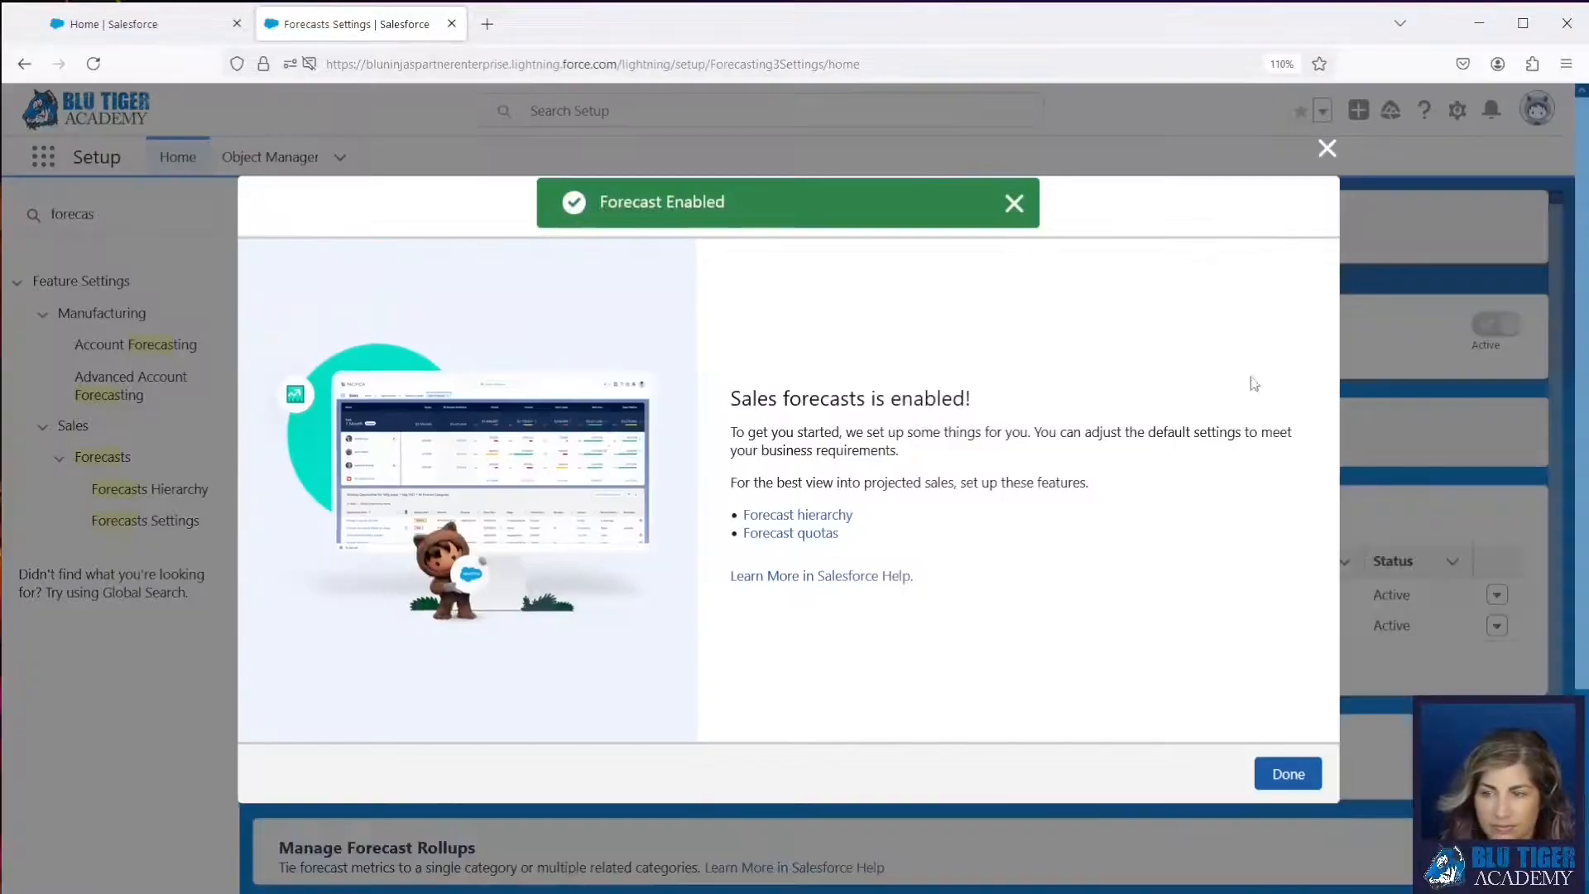
pyautogui.click(1288, 774)
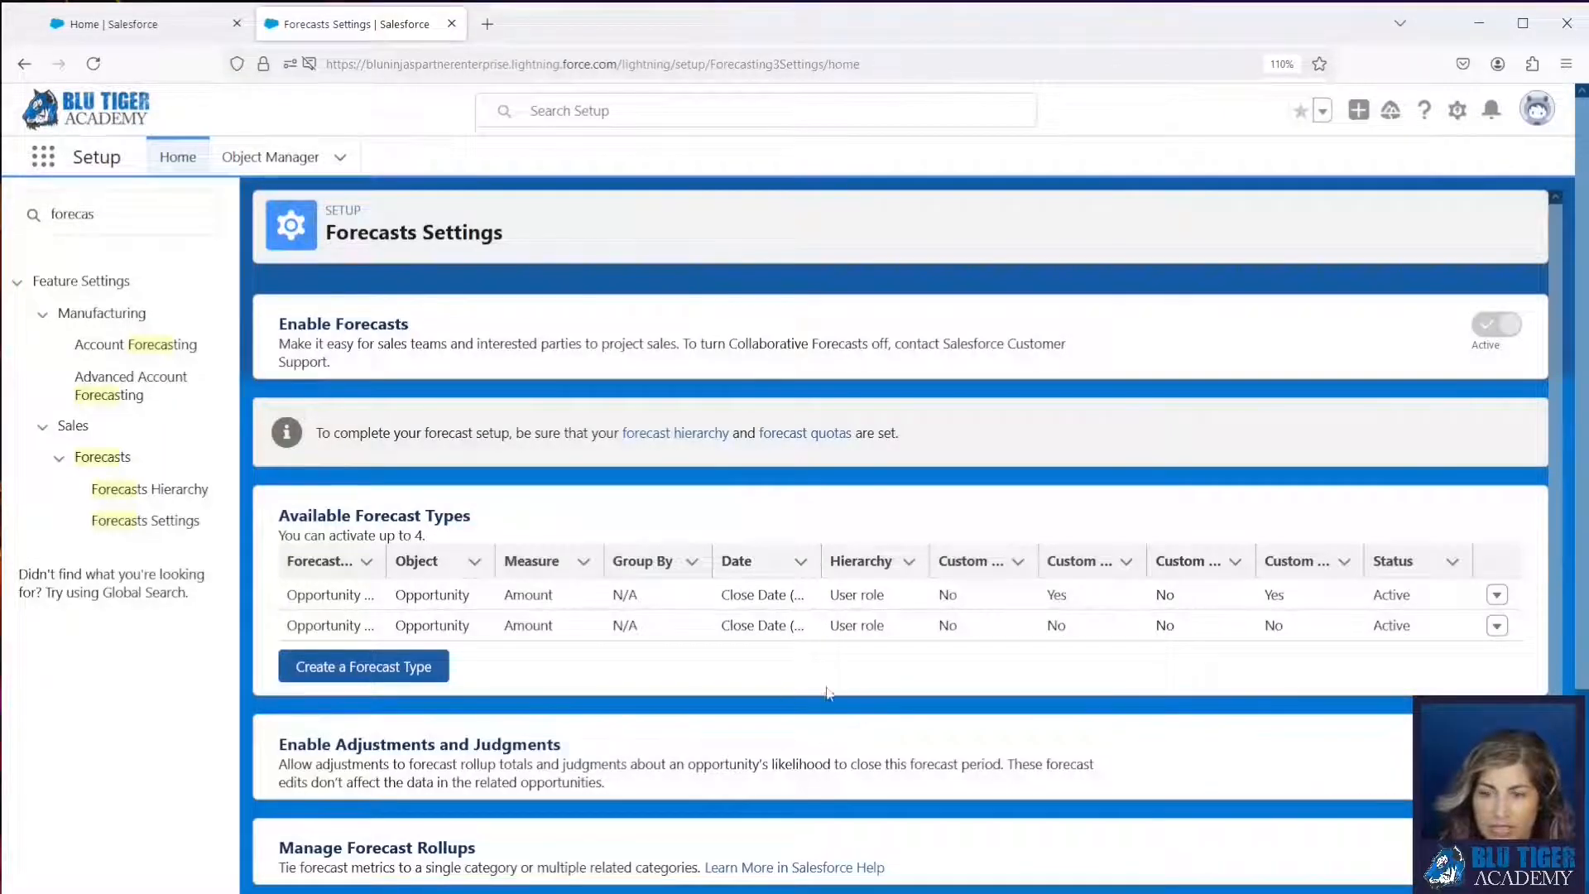
# Widen the columns of the Available Forecast Types table and examine each type's measure, date, hierarchy and custom settings
pyautogui.moveTo(386, 560); pyautogui.dragTo(451, 566)
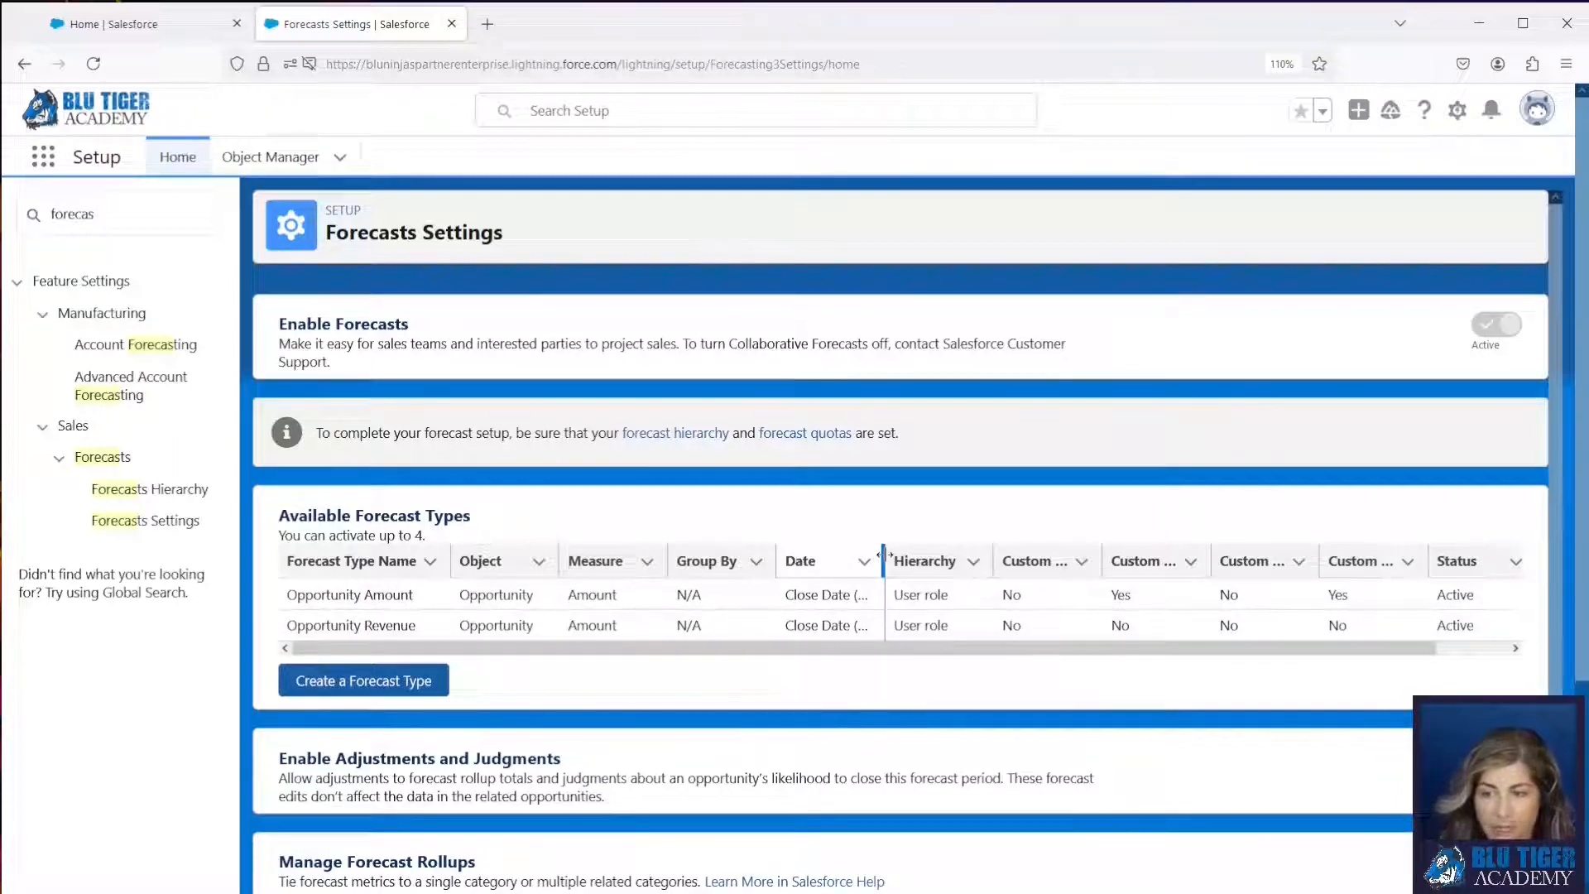
pyautogui.moveTo(884, 555); pyautogui.dragTo(976, 557)
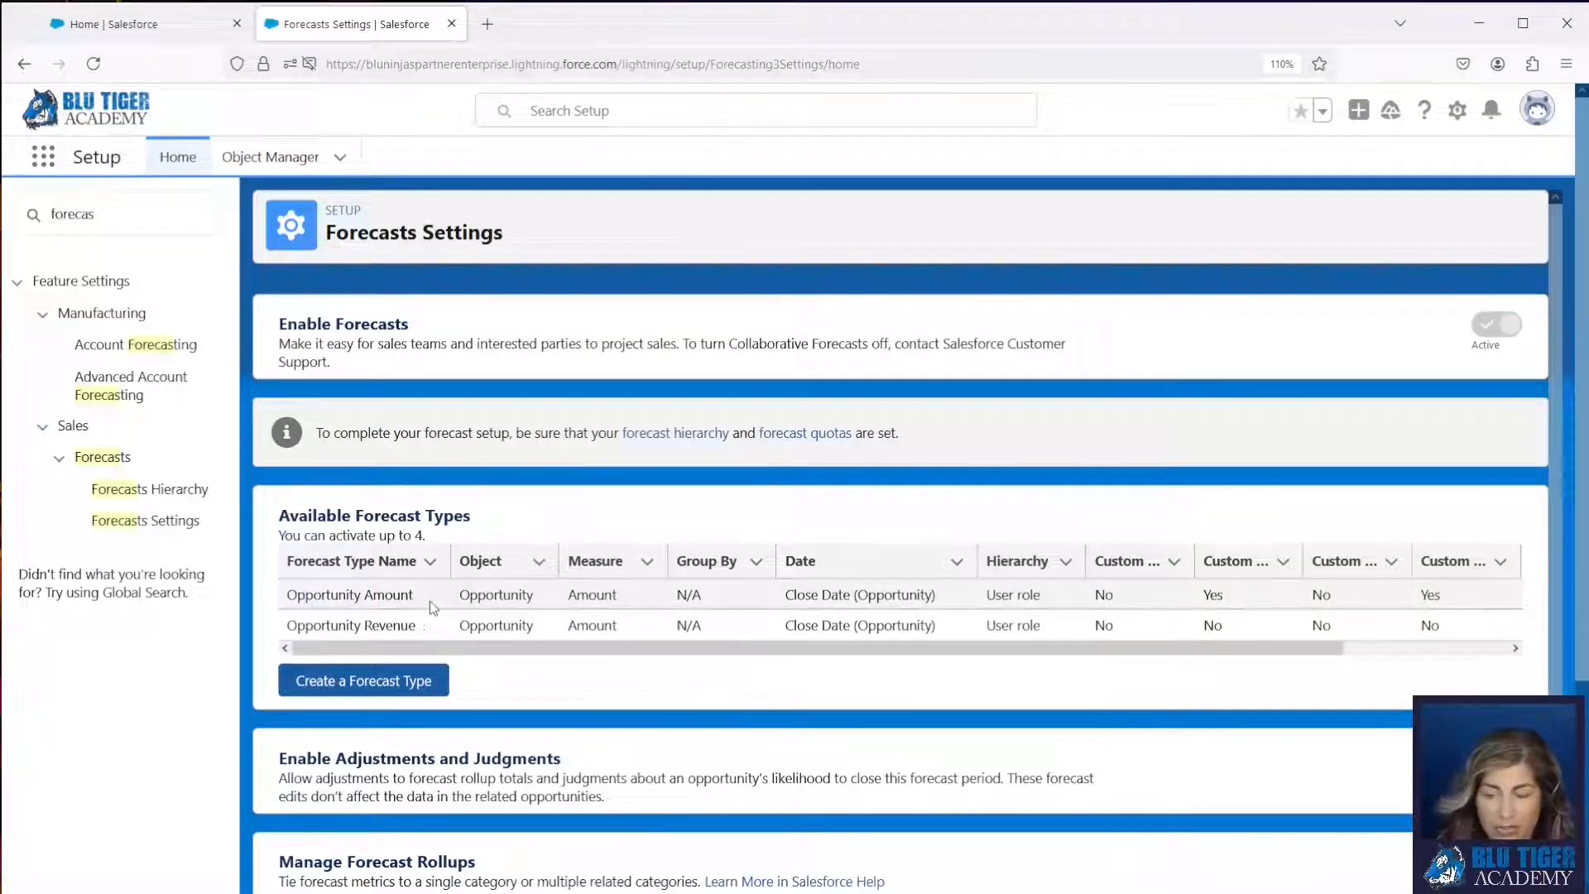
pyautogui.click(621, 601)
pyautogui.click(625, 603)
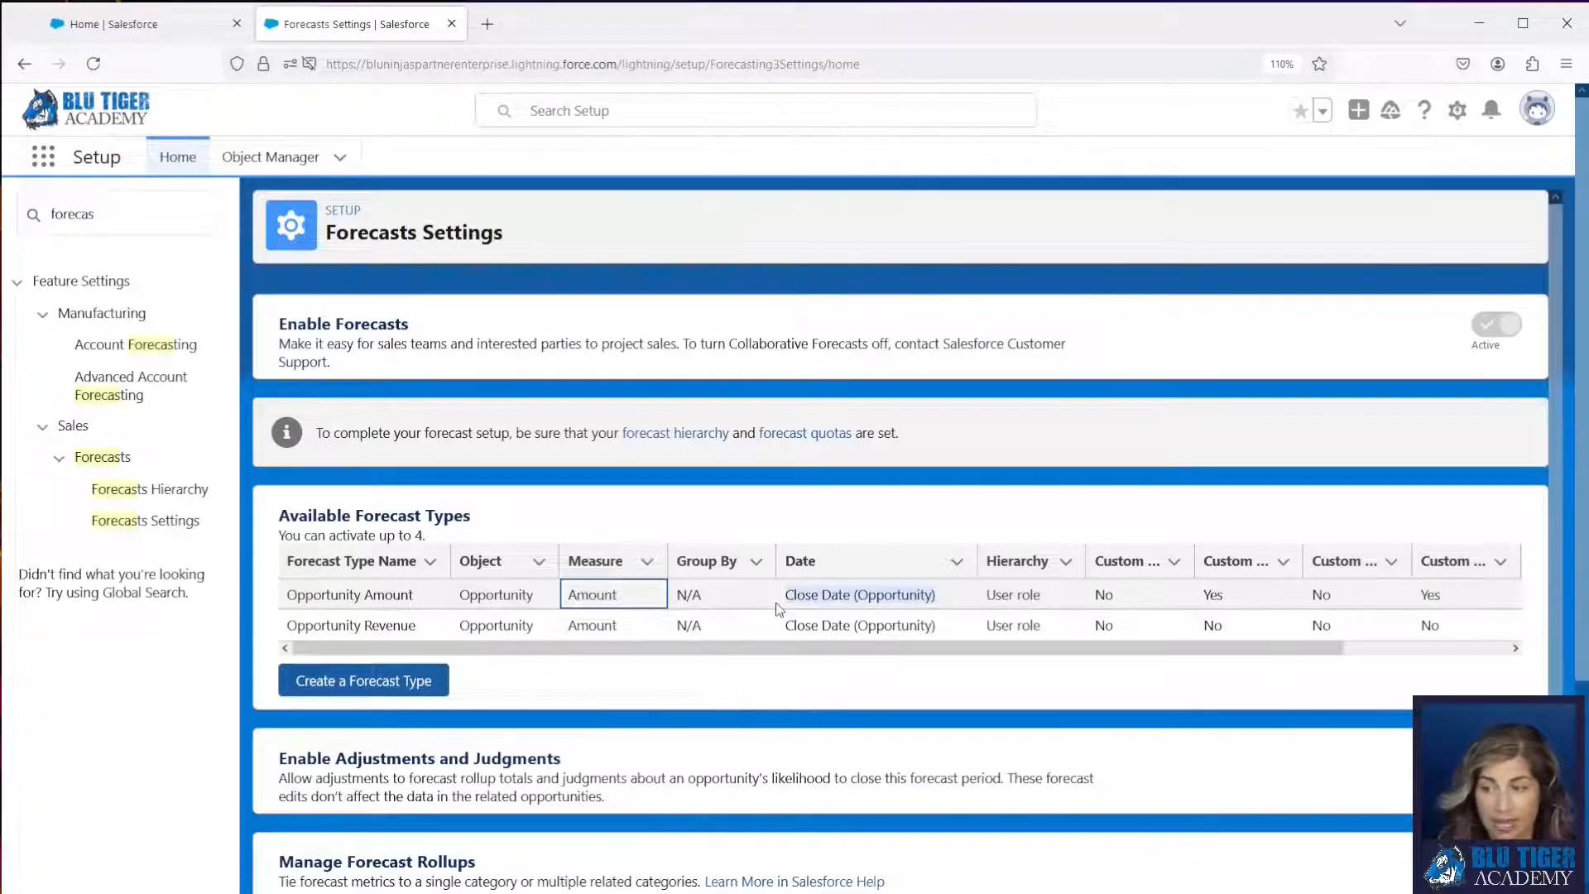
pyautogui.click(1030, 603)
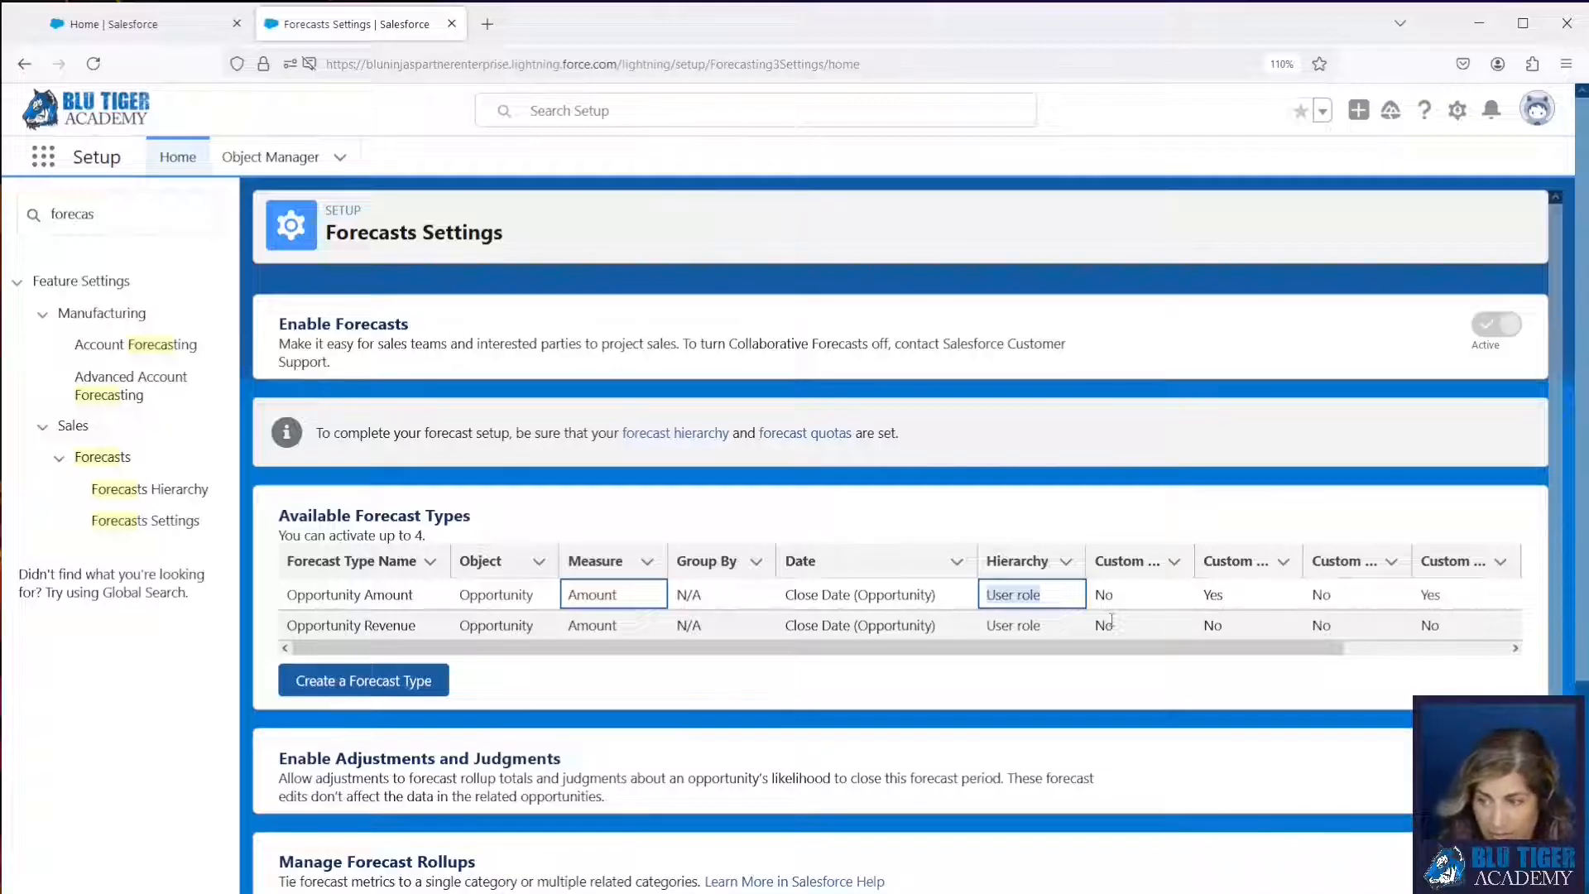
pyautogui.moveTo(1192, 563); pyautogui.dragTo(1236, 563)
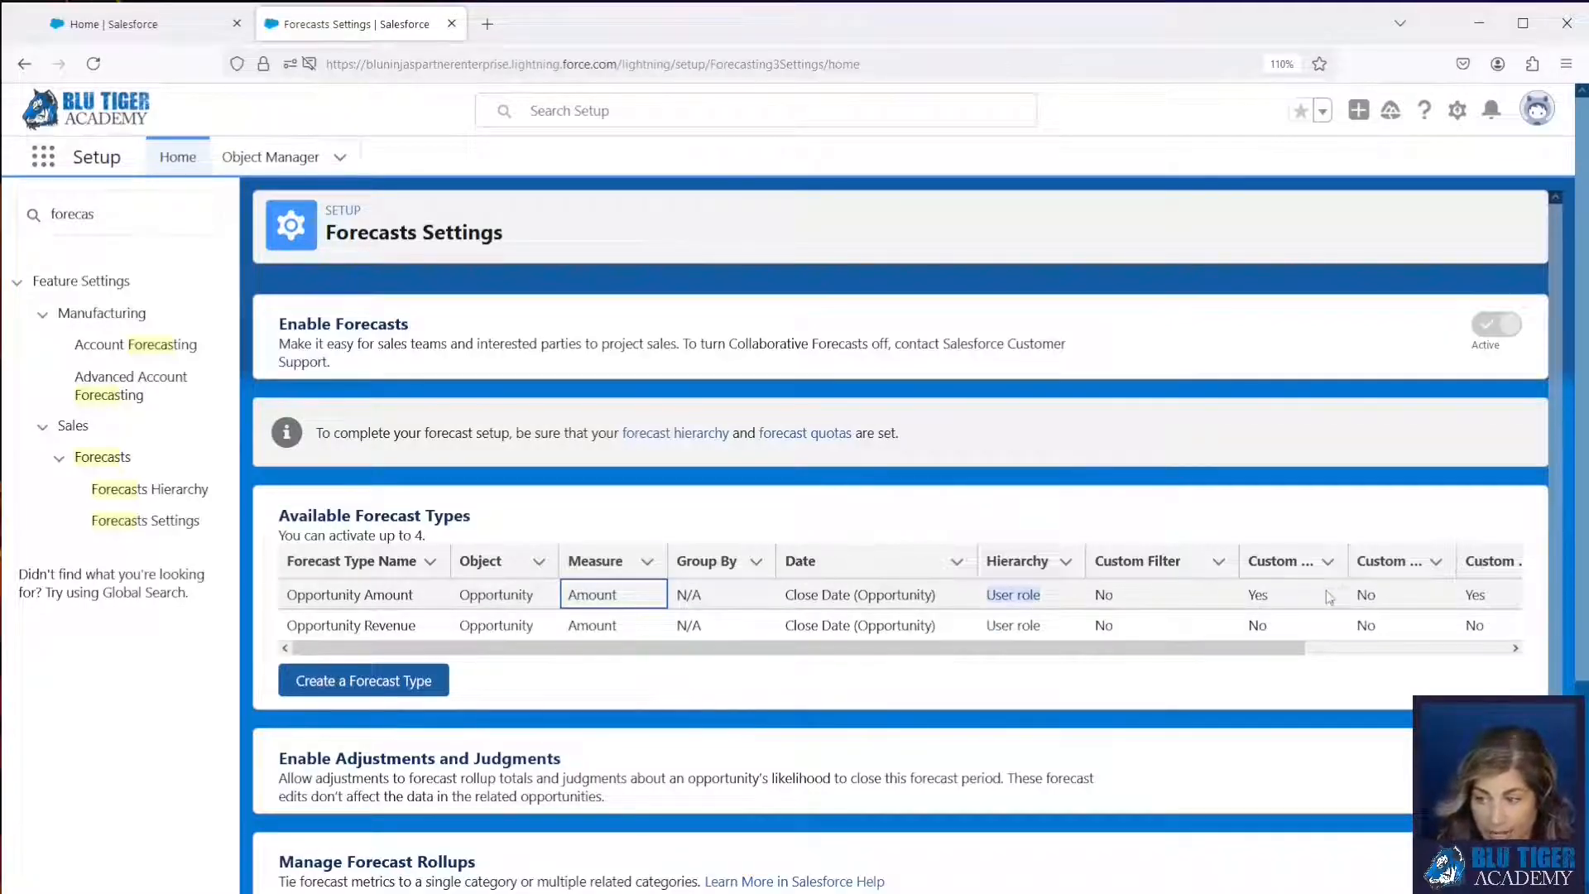
pyautogui.hscroll(3, 1330, 596)
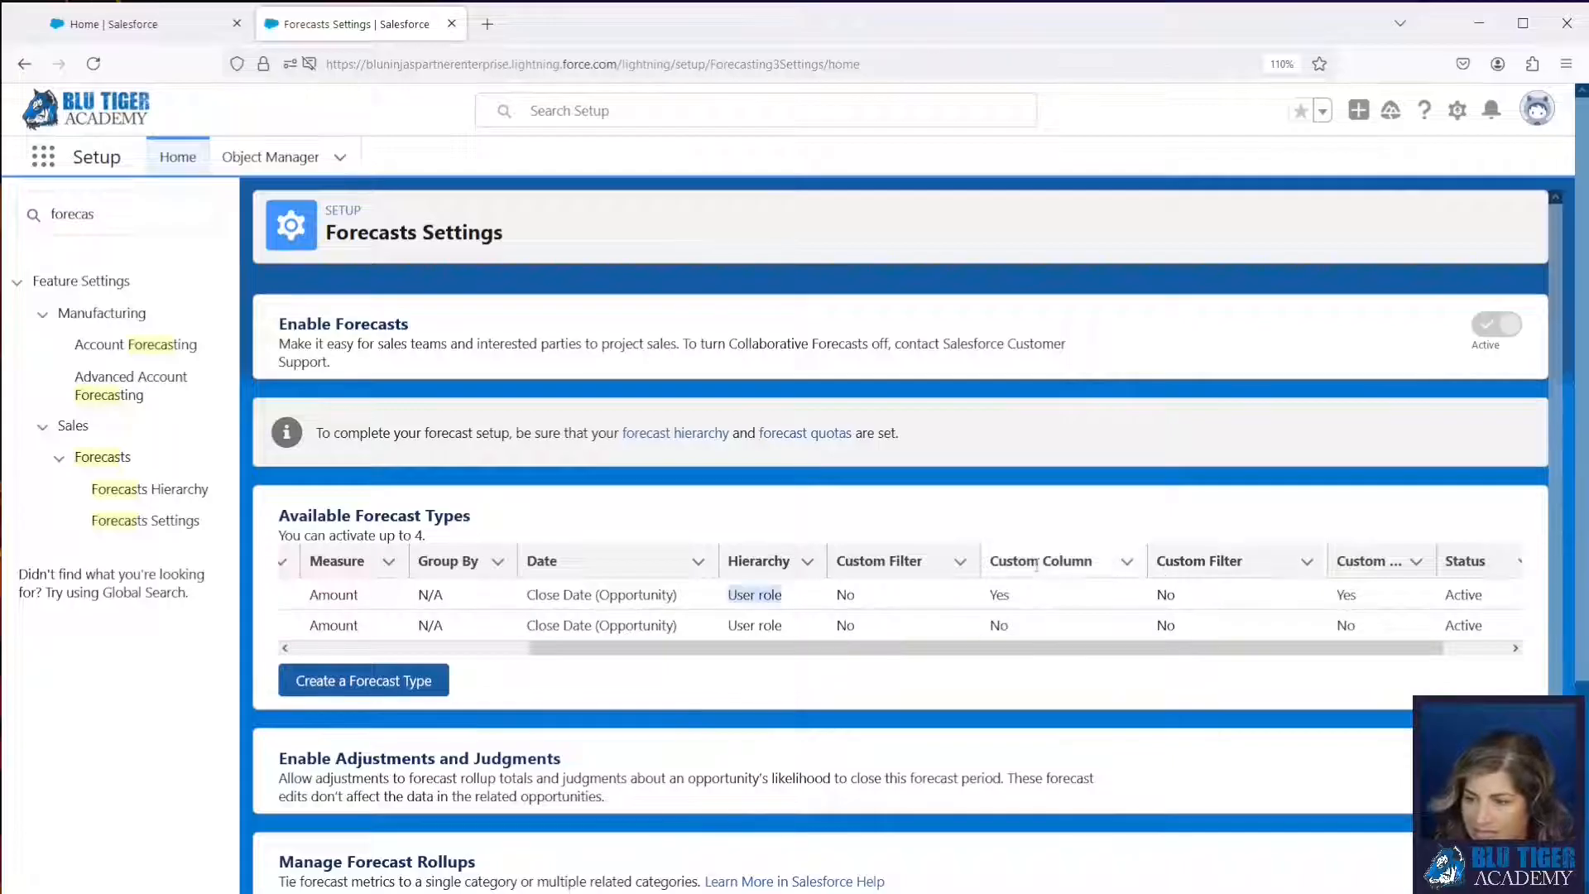
pyautogui.moveTo(1436, 561); pyautogui.dragTo(1463, 561)
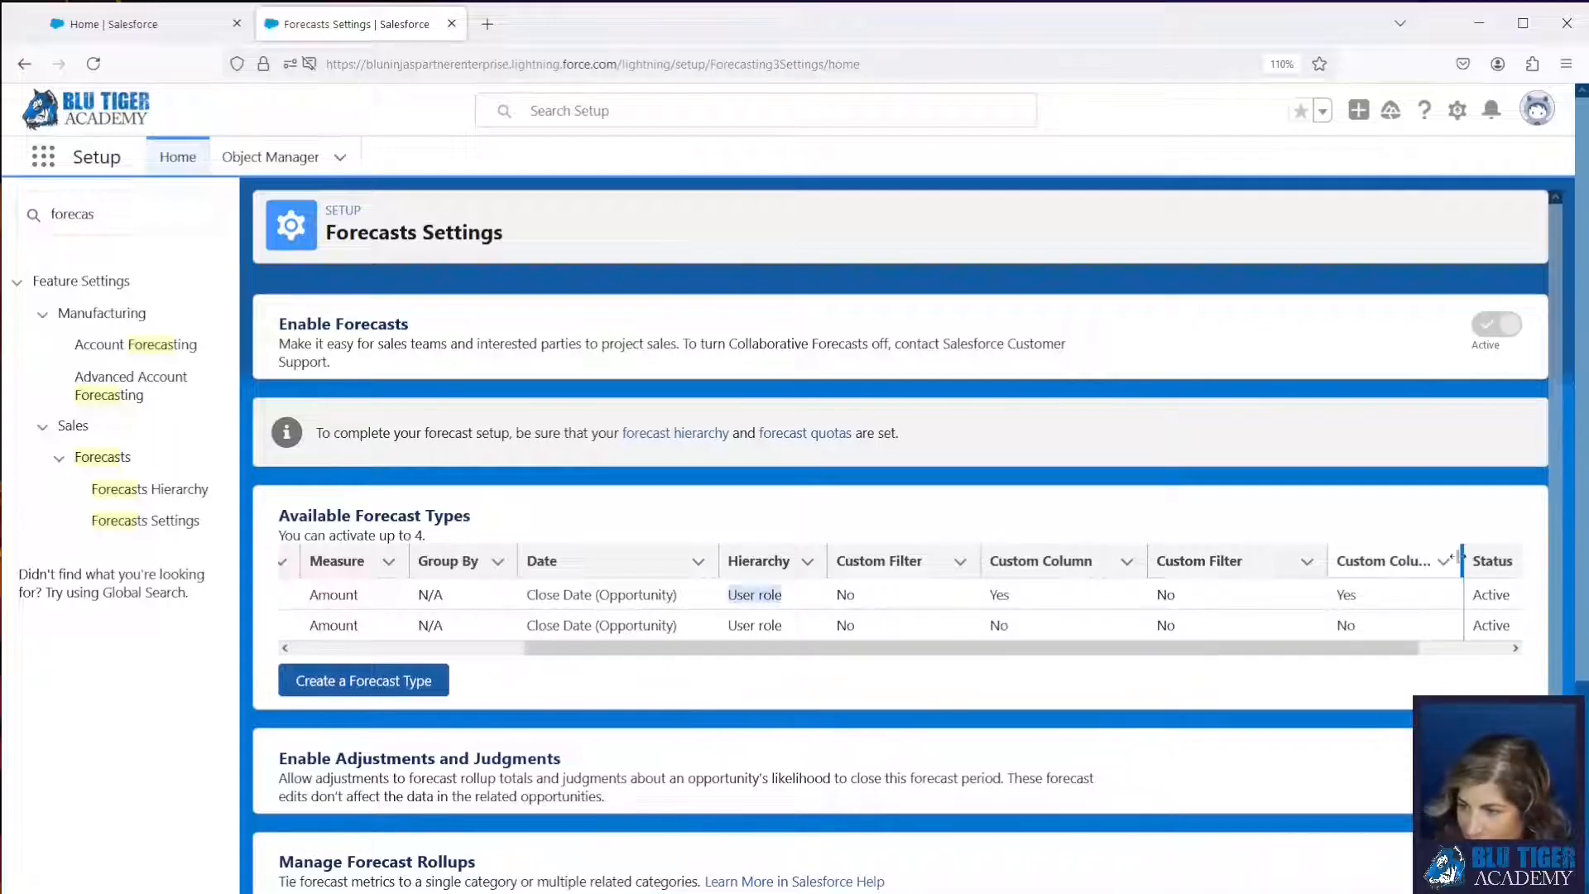
pyautogui.moveTo(1330, 563); pyautogui.dragTo(1267, 562)
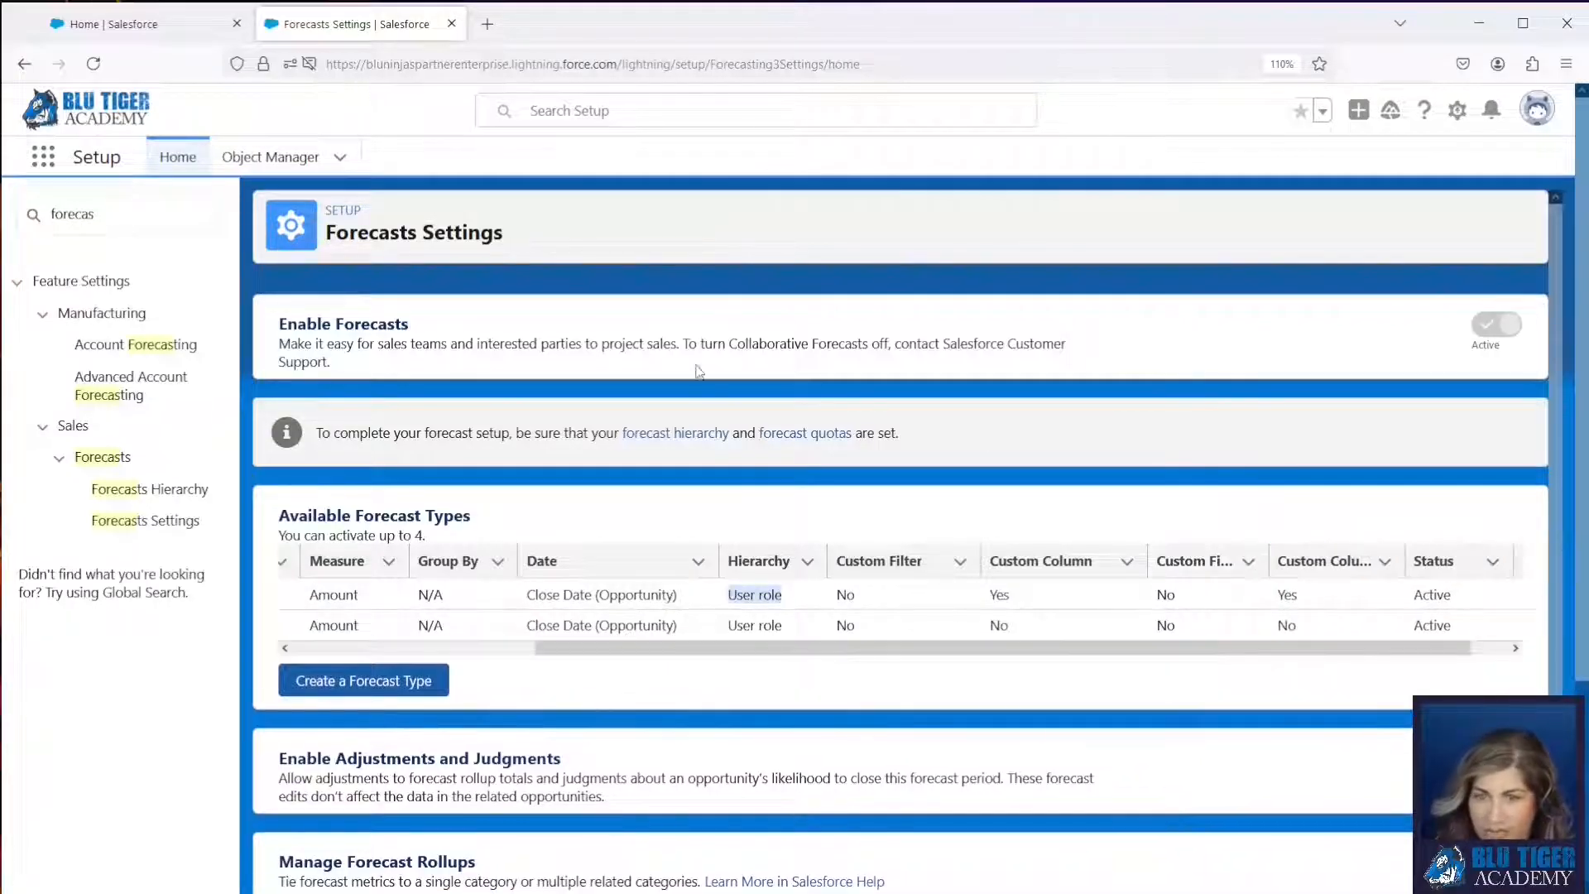
# Reload Forecasts Settings and review the forecast types' full names, measure, custom filter, custom column and status
pyautogui.click(94, 65)
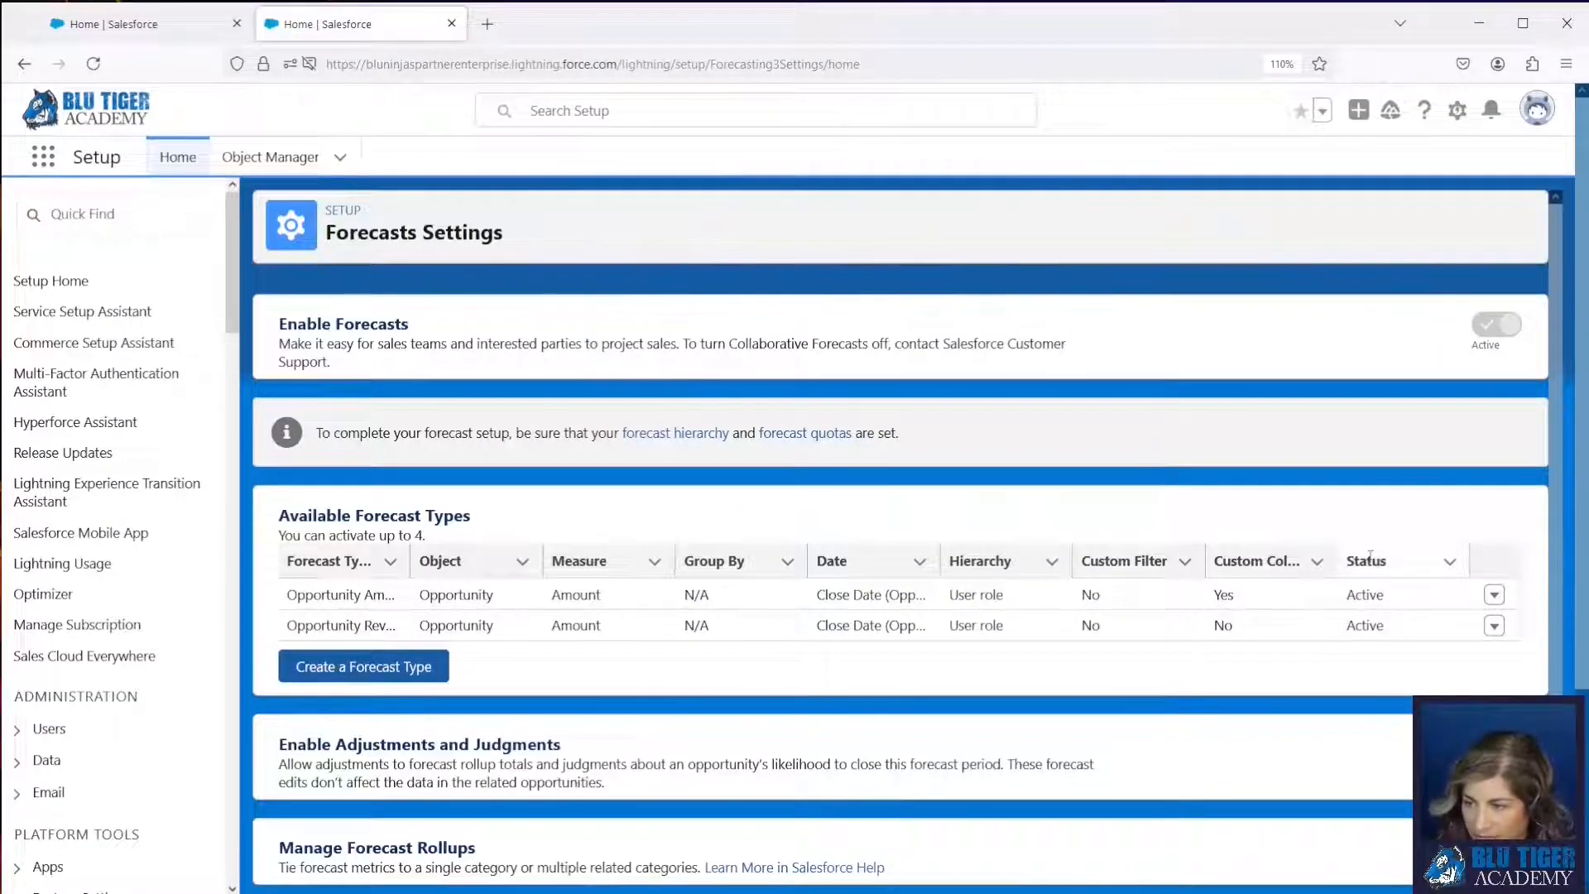
pyautogui.moveTo(1338, 562); pyautogui.dragTo(1372, 563)
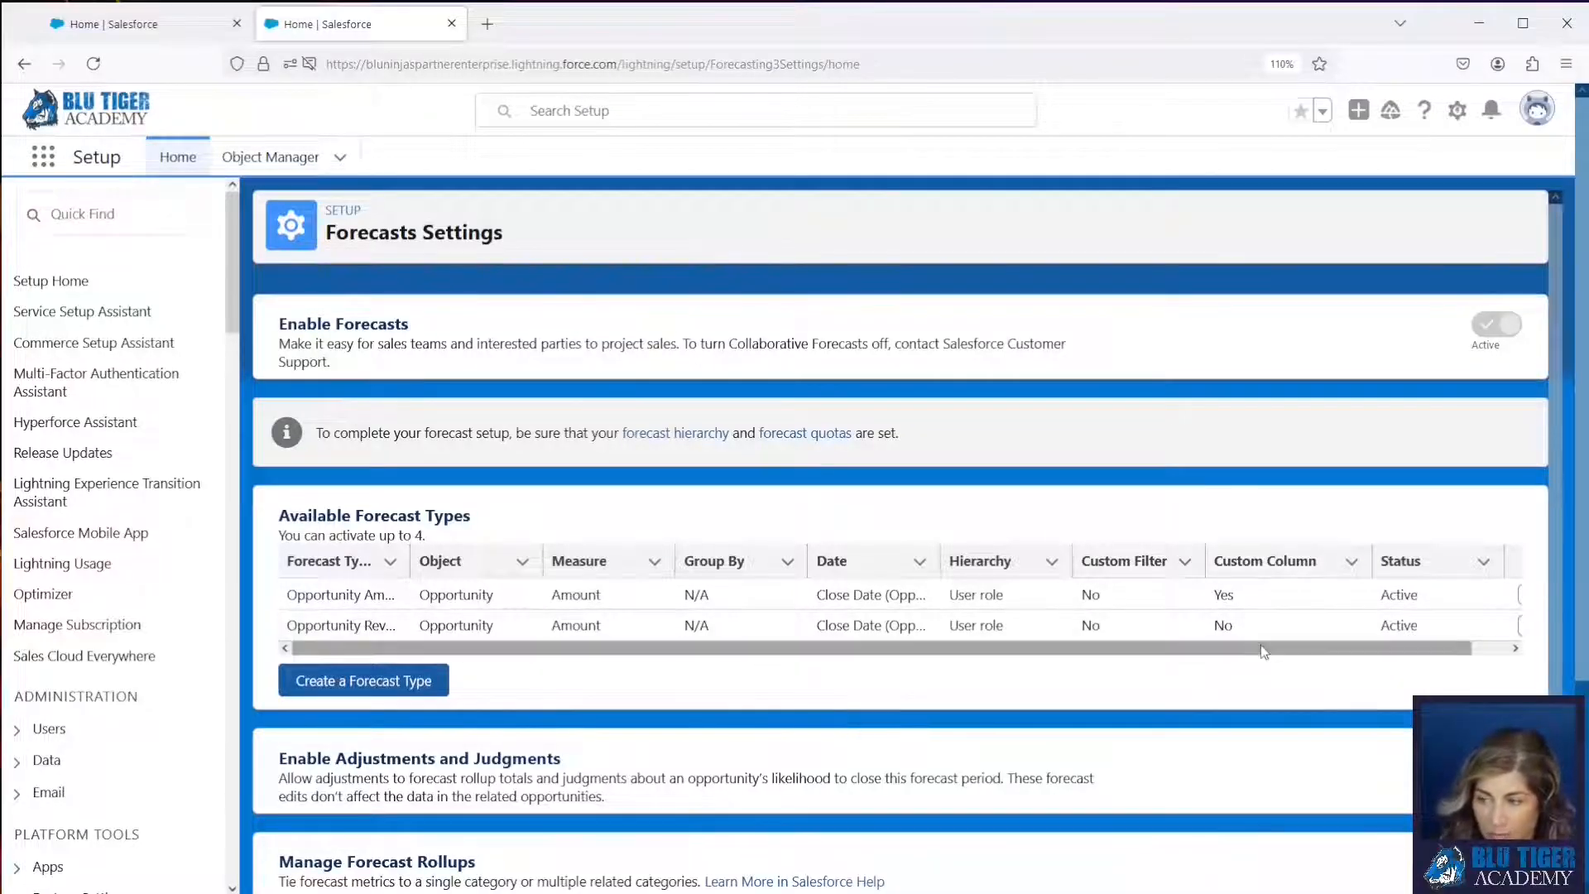
pyautogui.moveTo(1263, 649); pyautogui.dragTo(1342, 655)
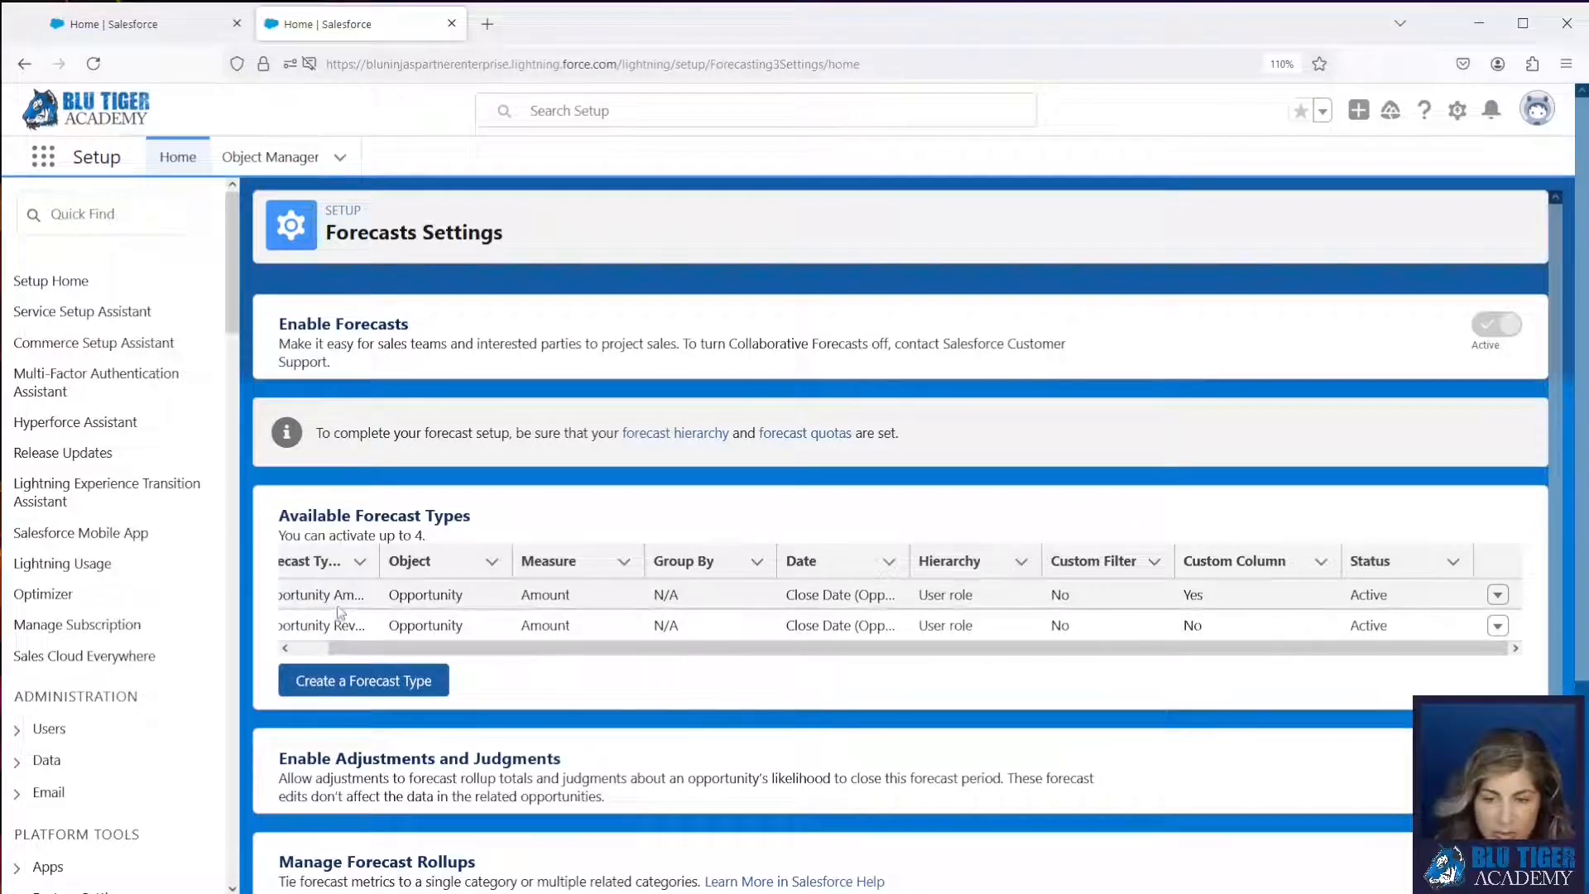
pyautogui.moveTo(379, 560); pyautogui.dragTo(447, 560)
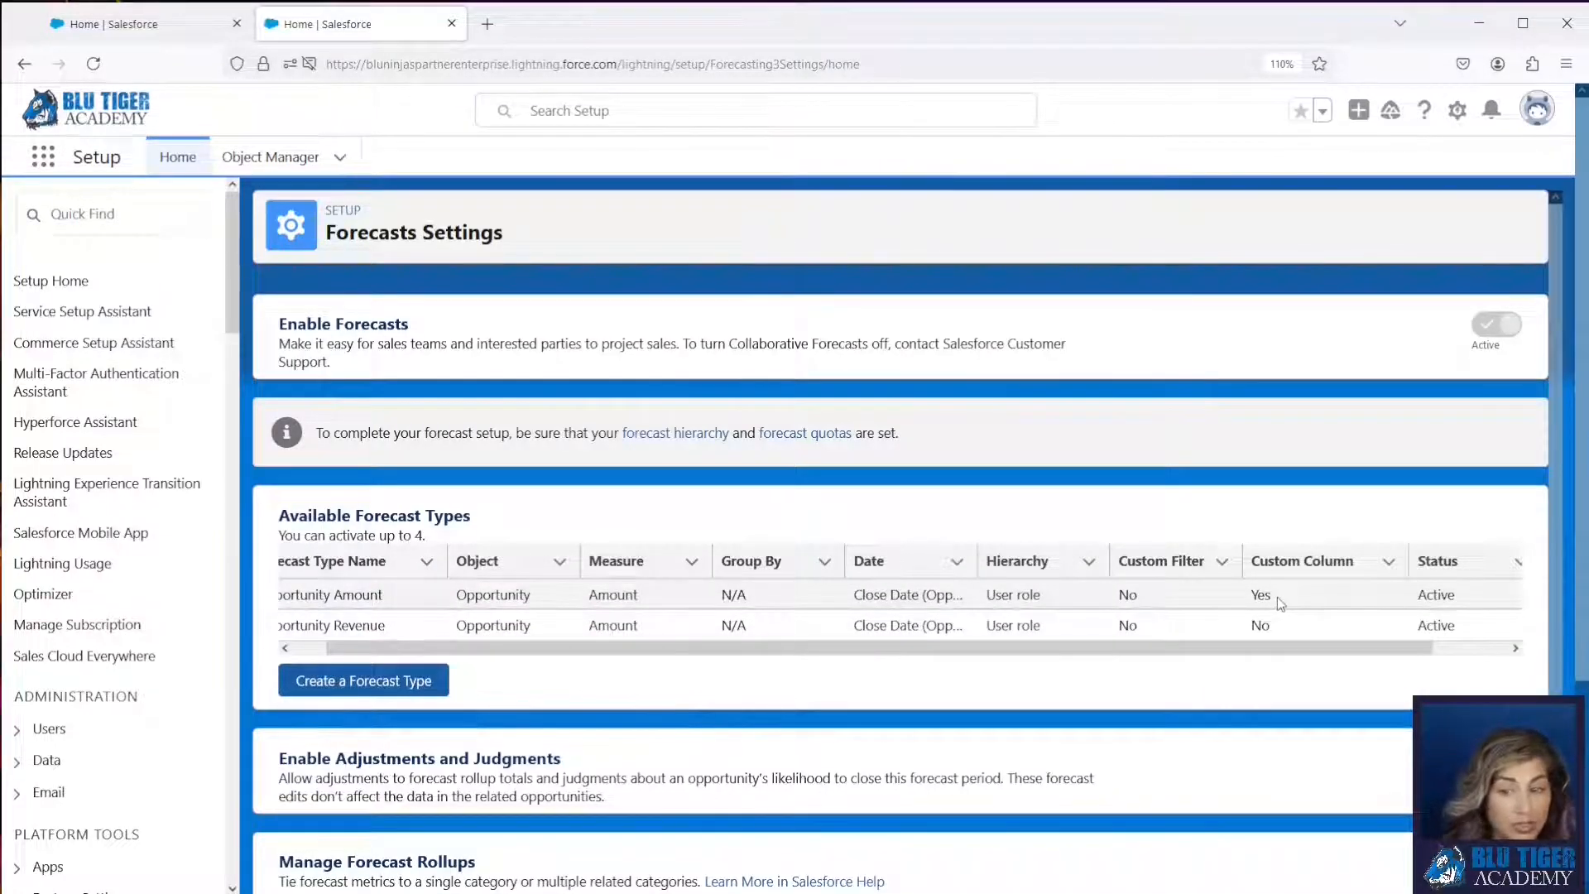
pyautogui.moveTo(1172, 650); pyautogui.dragTo(1129, 651)
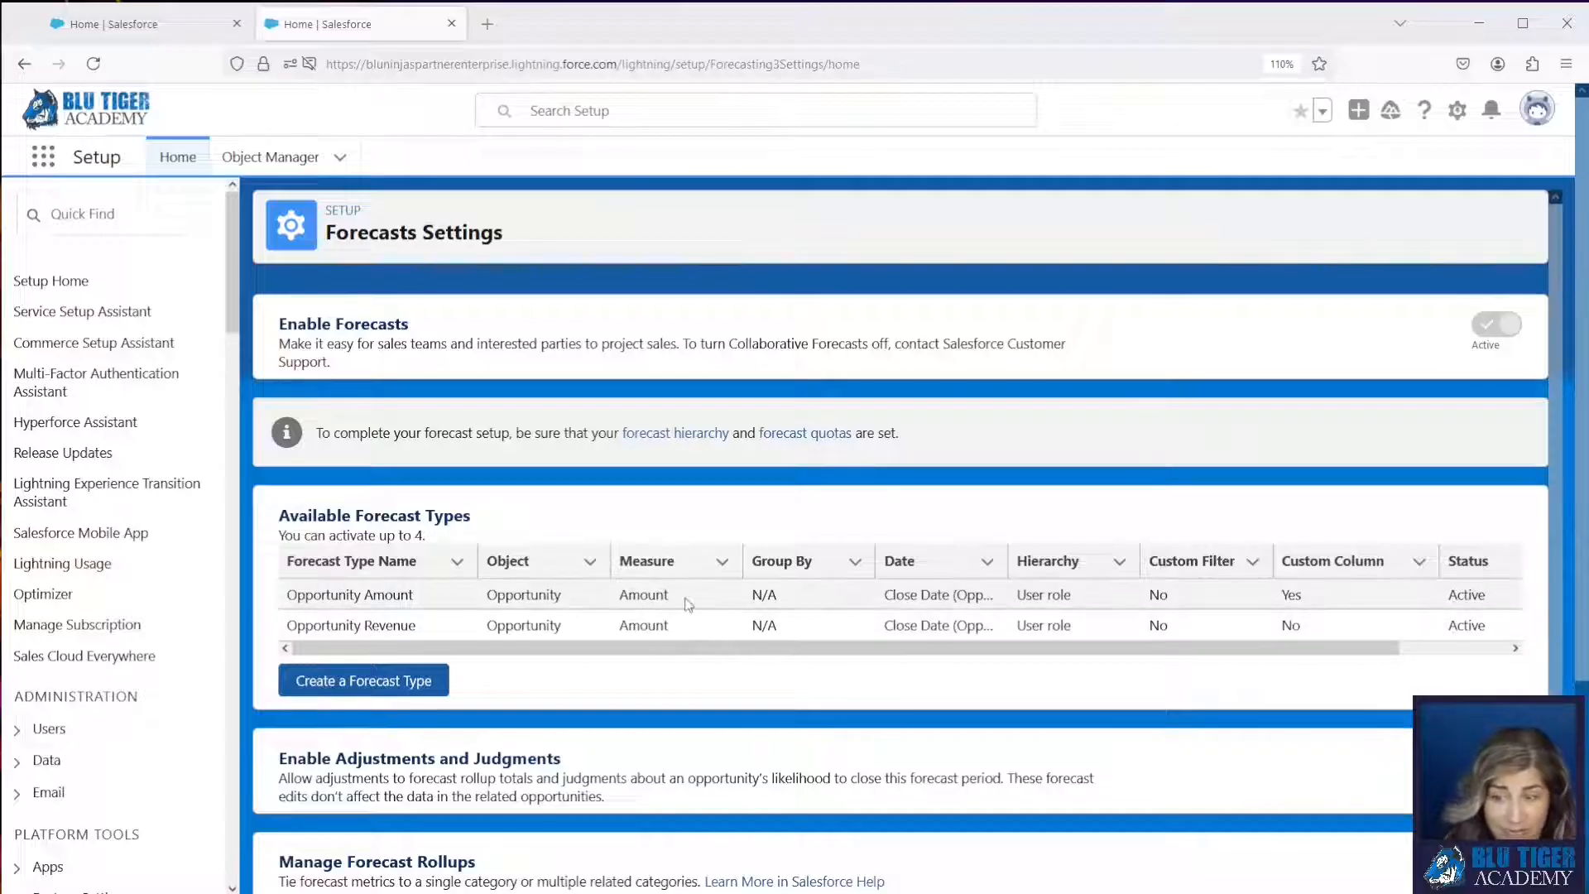
pyautogui.click(626, 596)
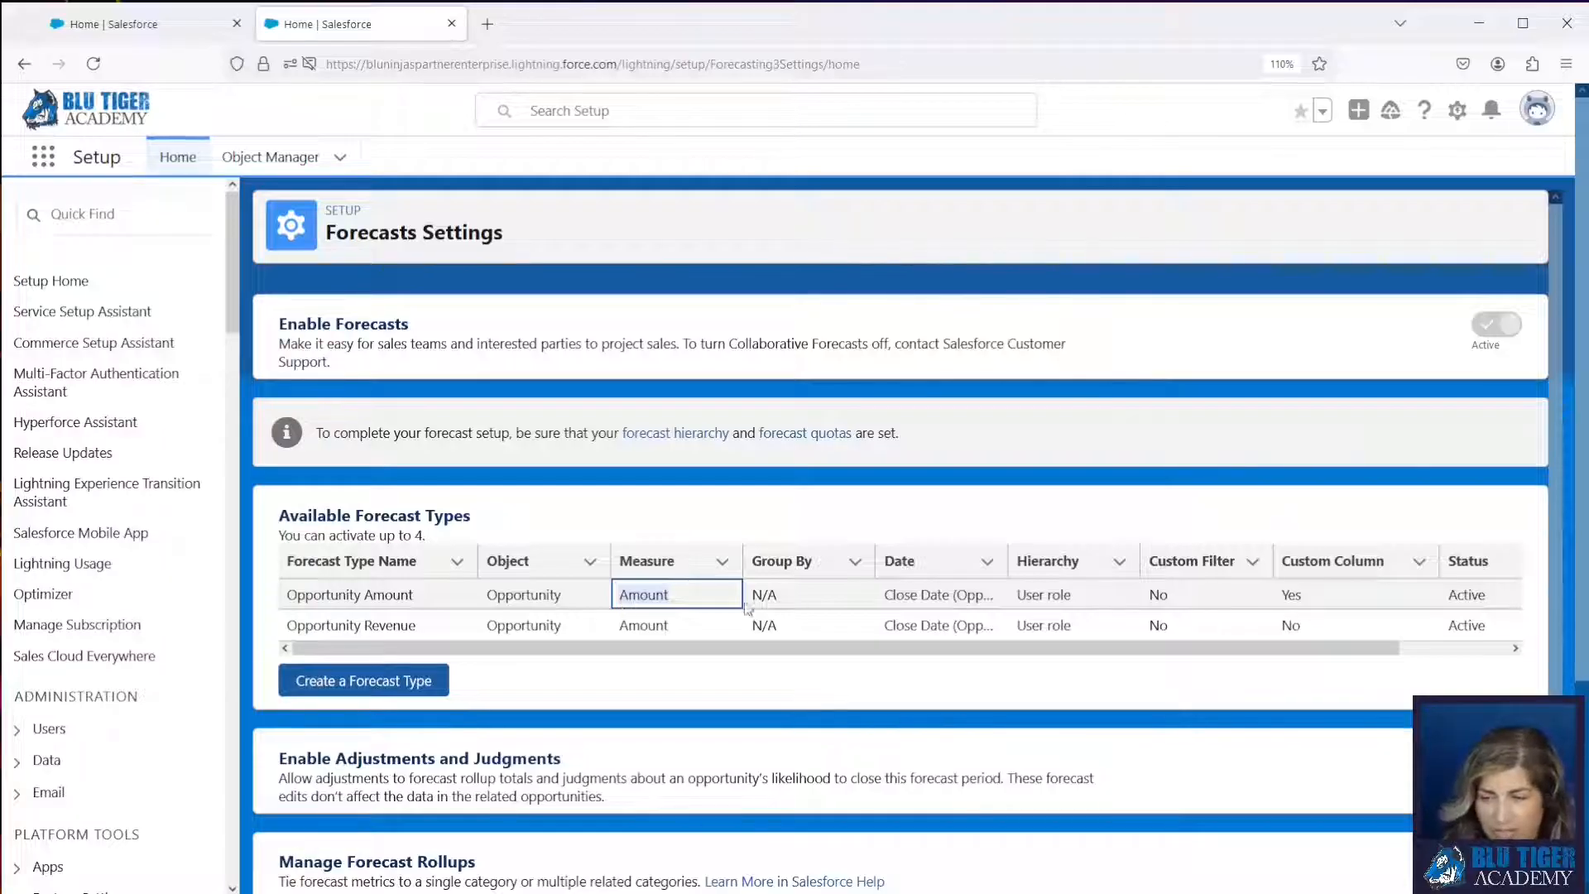
pyautogui.hscroll(2, 938, 650)
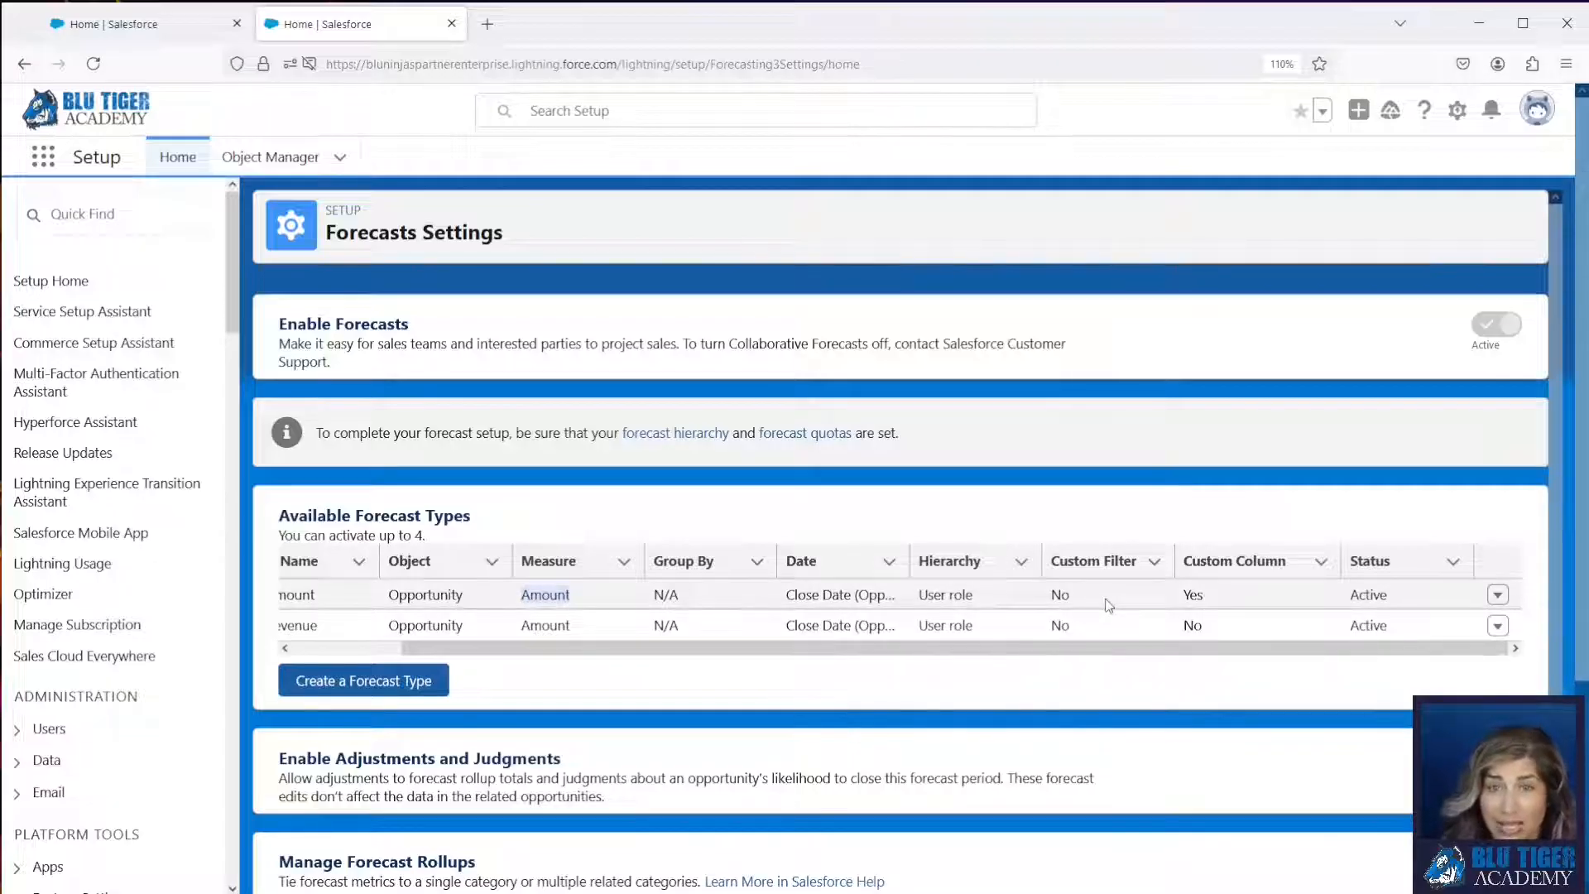
# Review the actions offered for the Opportunity Amount forecast type and its deactivation warning, leaving the type active
pyautogui.click(1497, 596)
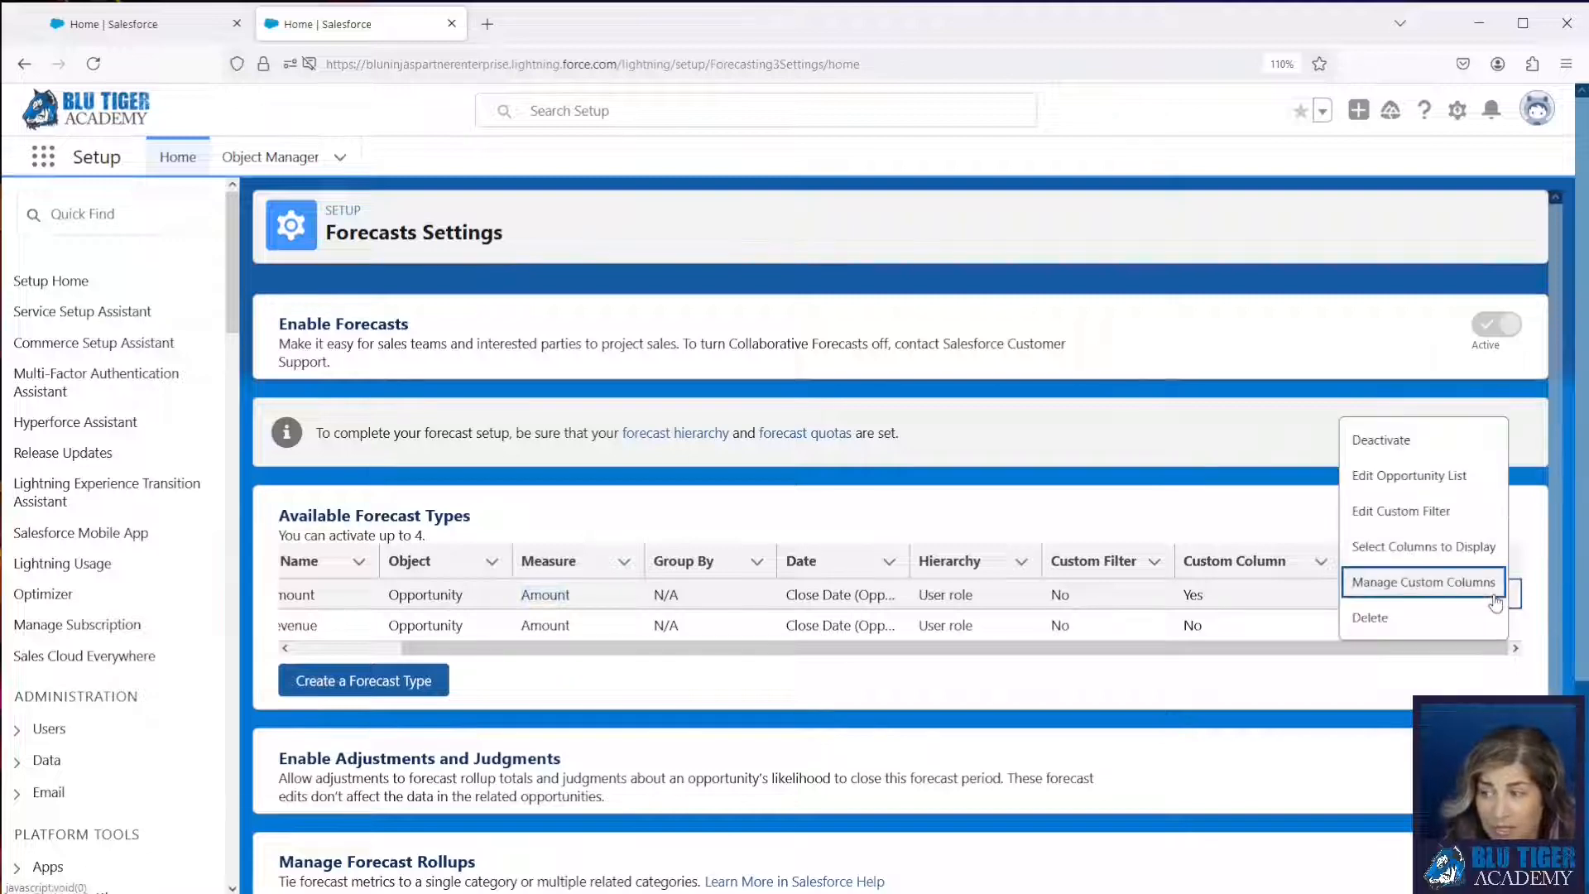
pyautogui.click(1411, 445)
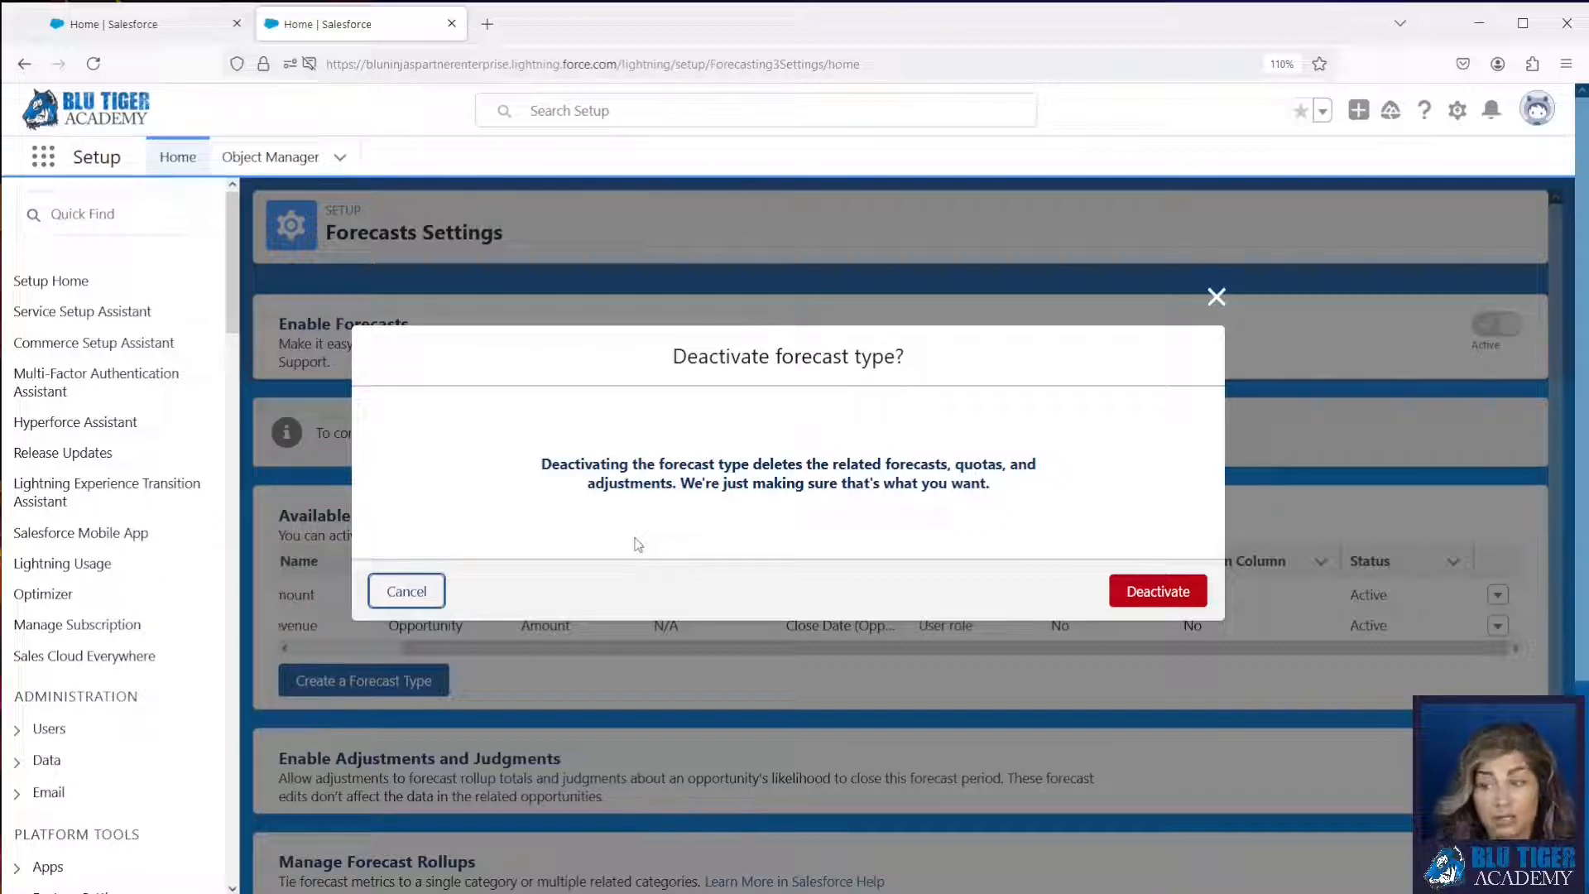
pyautogui.click(1215, 297)
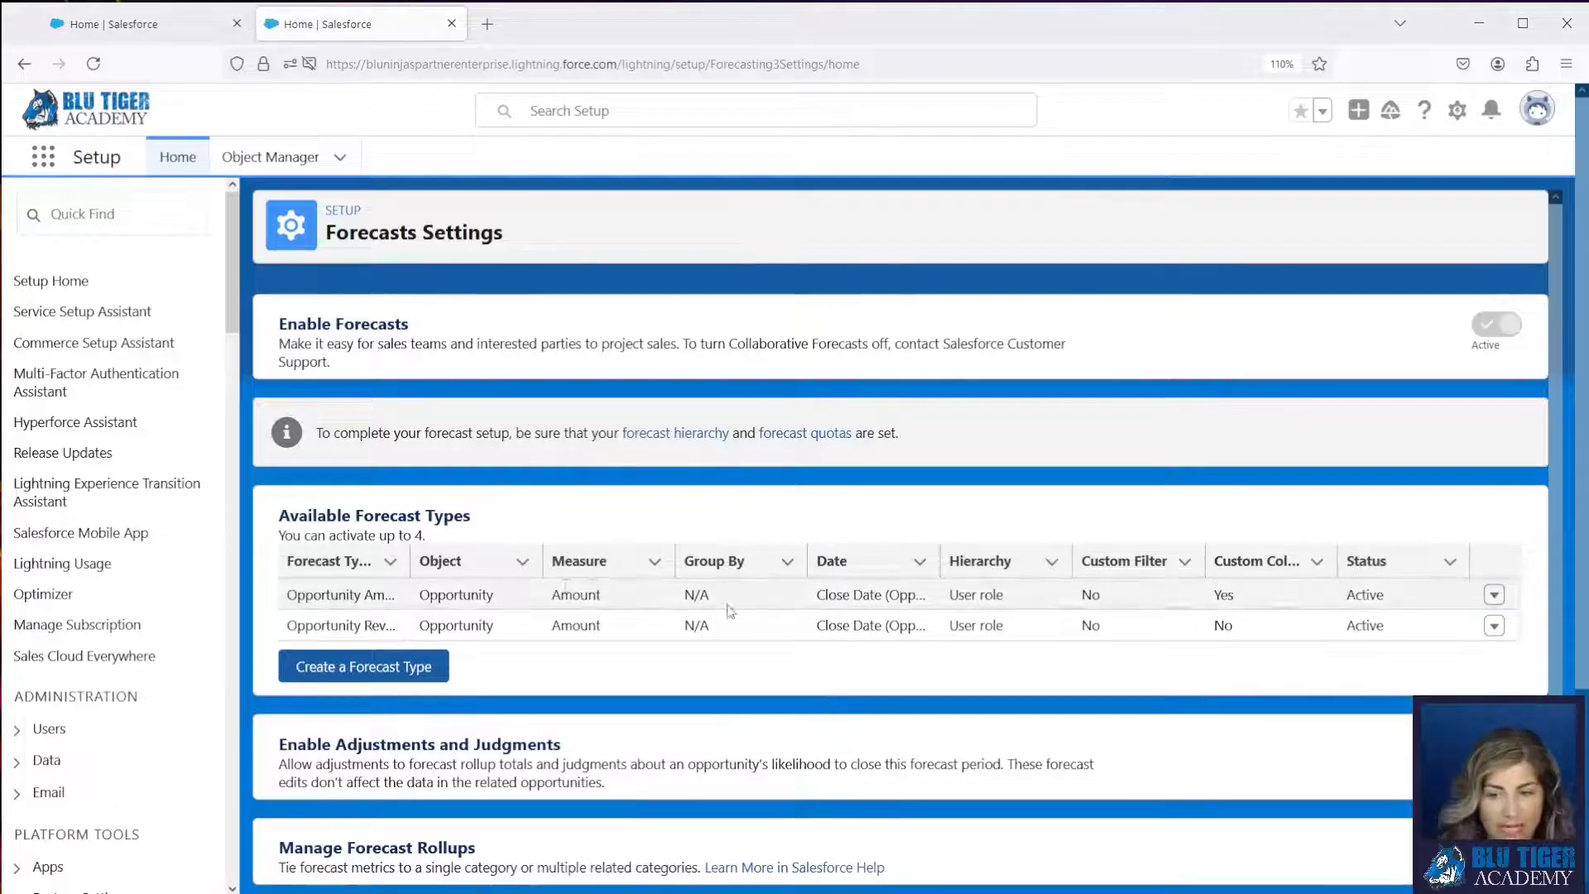
# Start creating a new forecast type based on the Opportunity object
pyautogui.click(427, 666)
pyautogui.click(1246, 707)
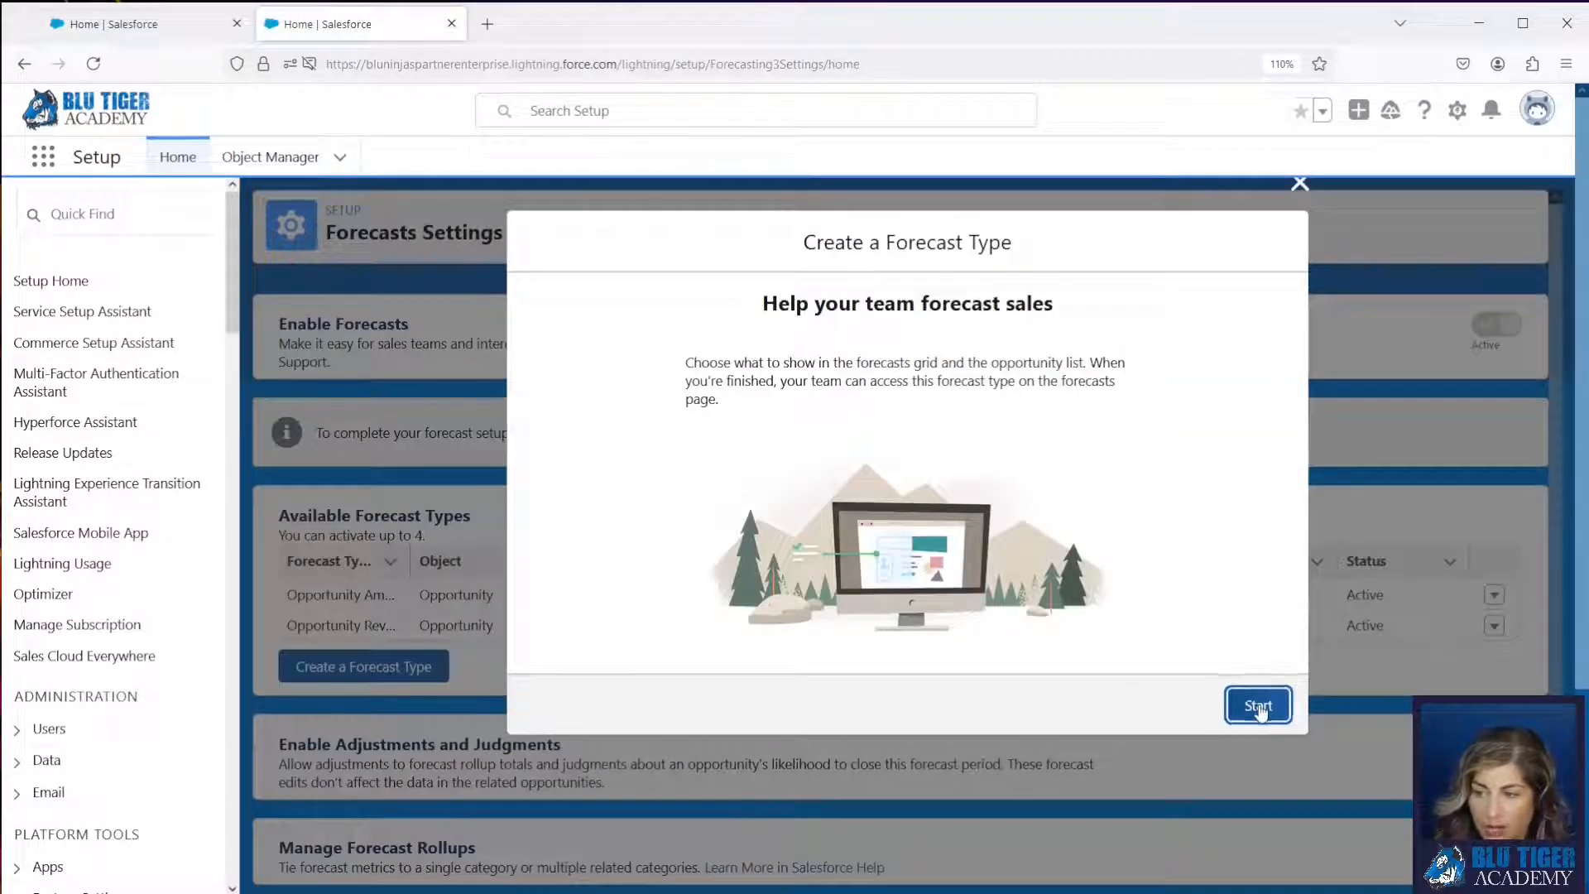
pyautogui.click(730, 489)
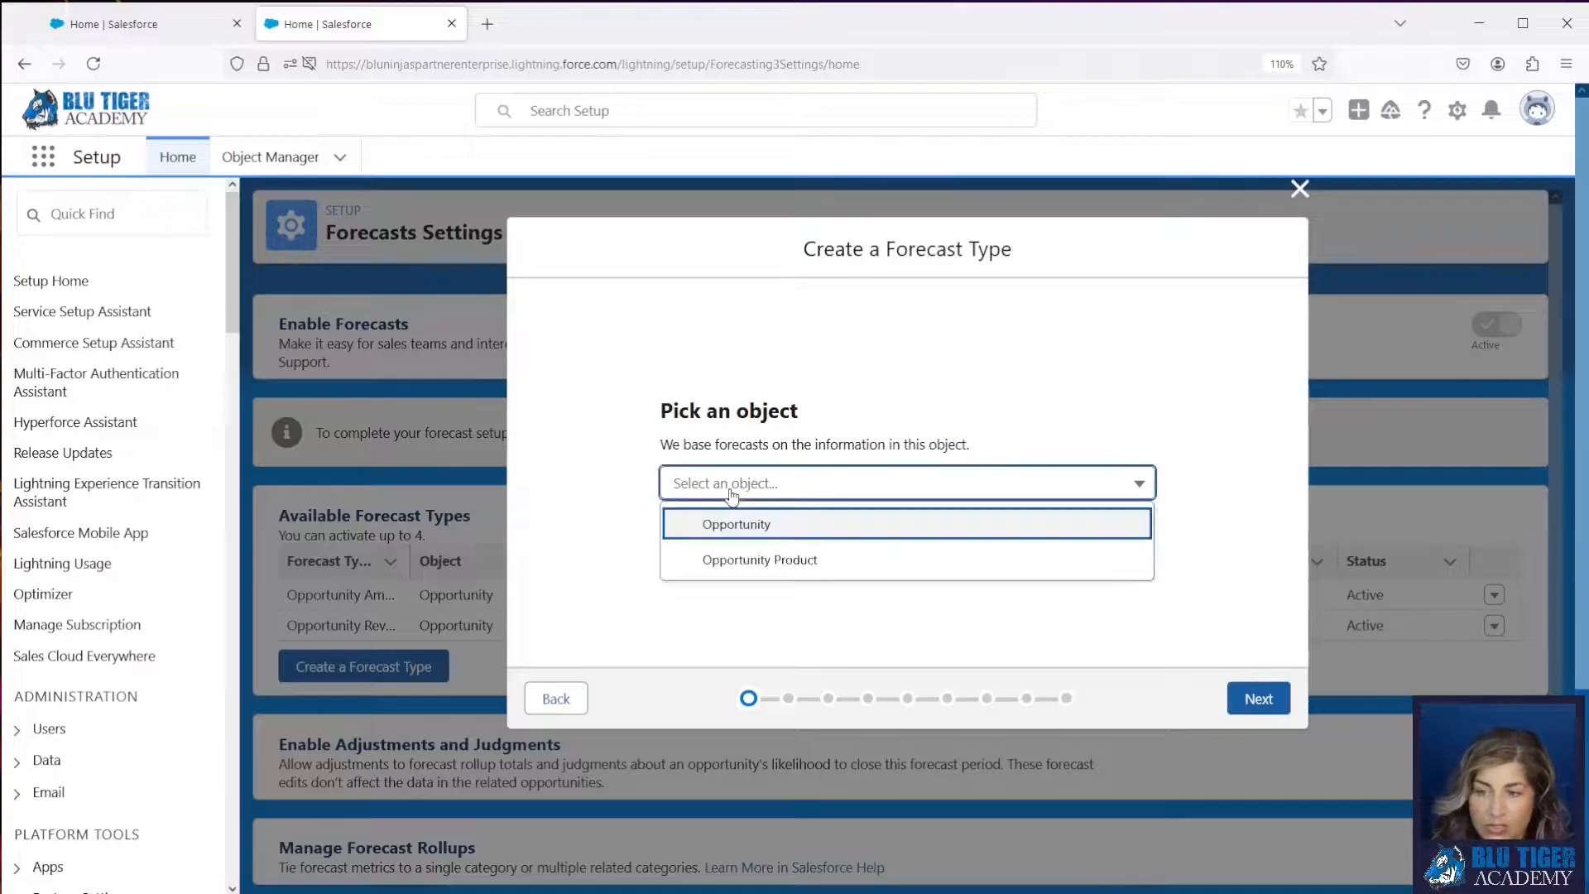
pyautogui.click(828, 531)
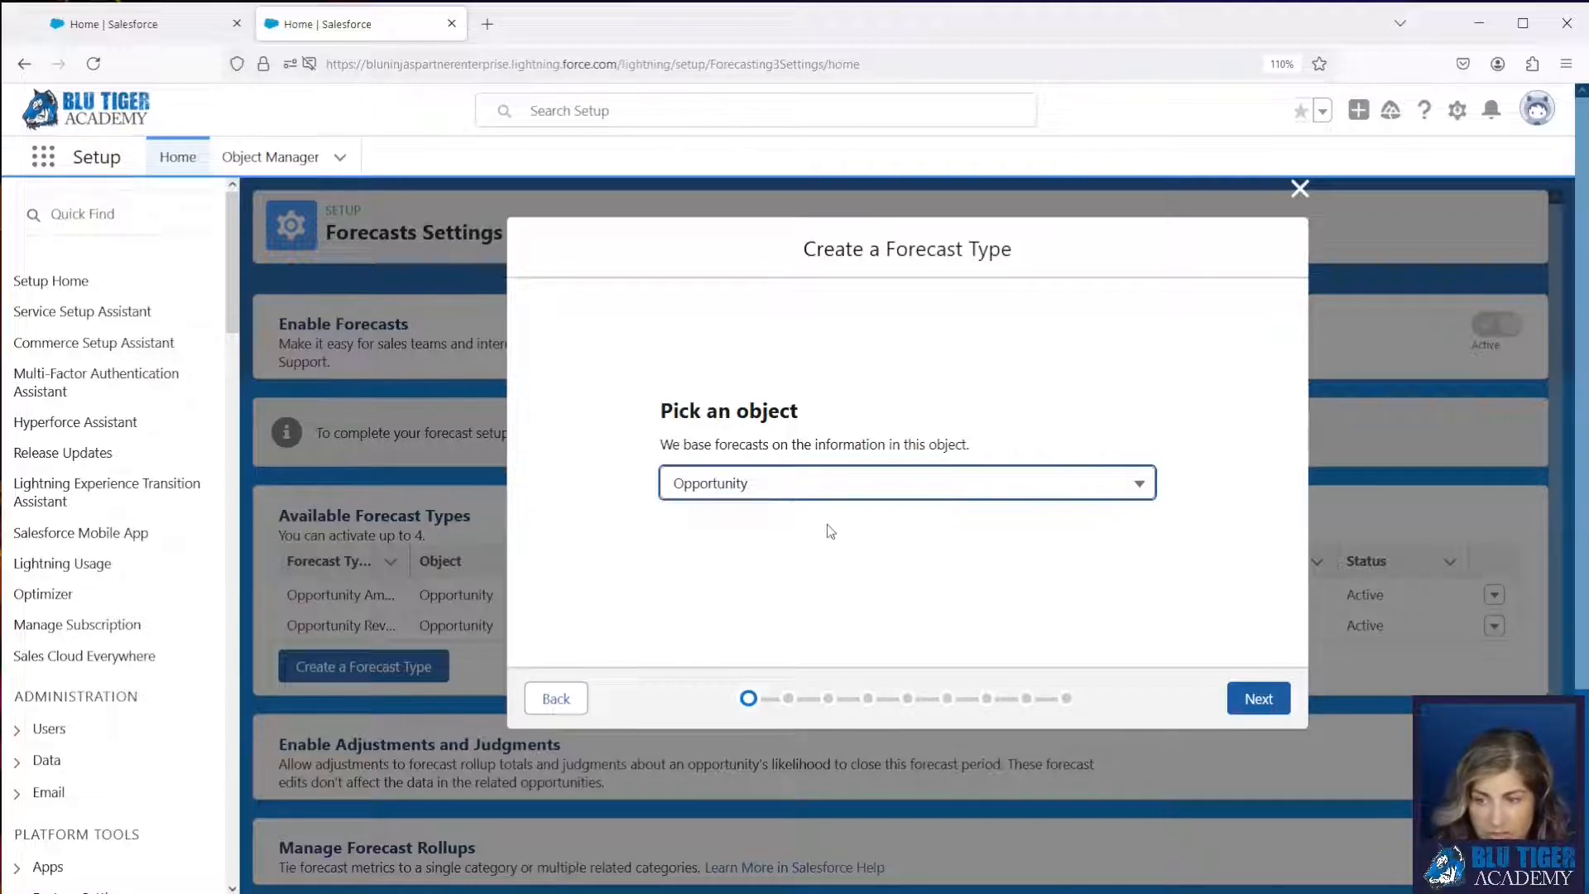
pyautogui.click(1257, 700)
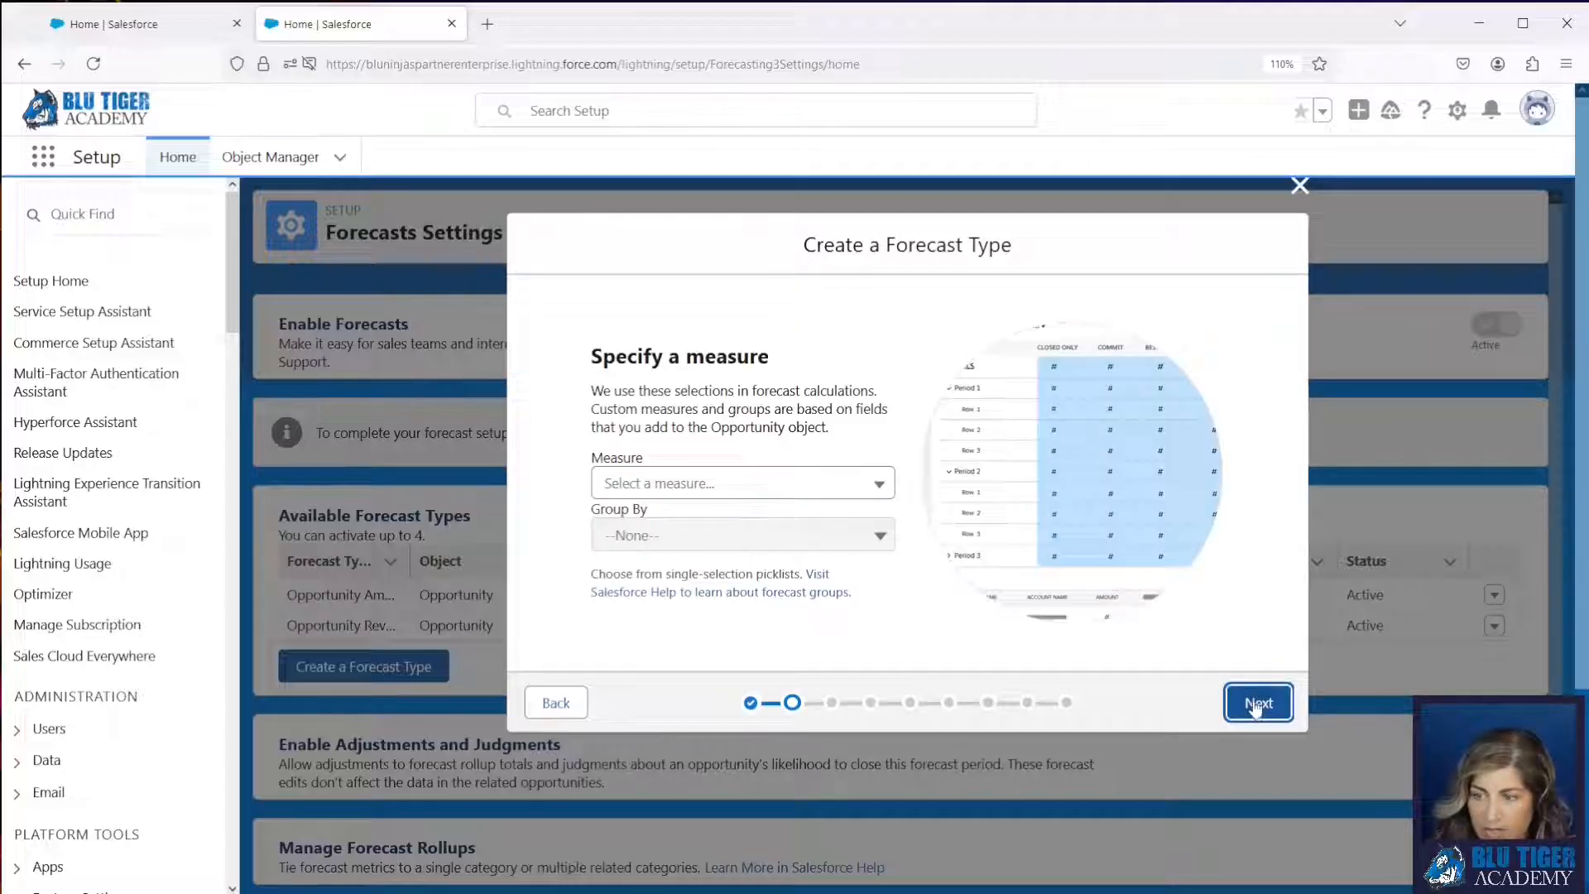
# Set the new forecast type's measure to Amount and its date type to Close Date (Opportunity)
pyautogui.click(659, 495)
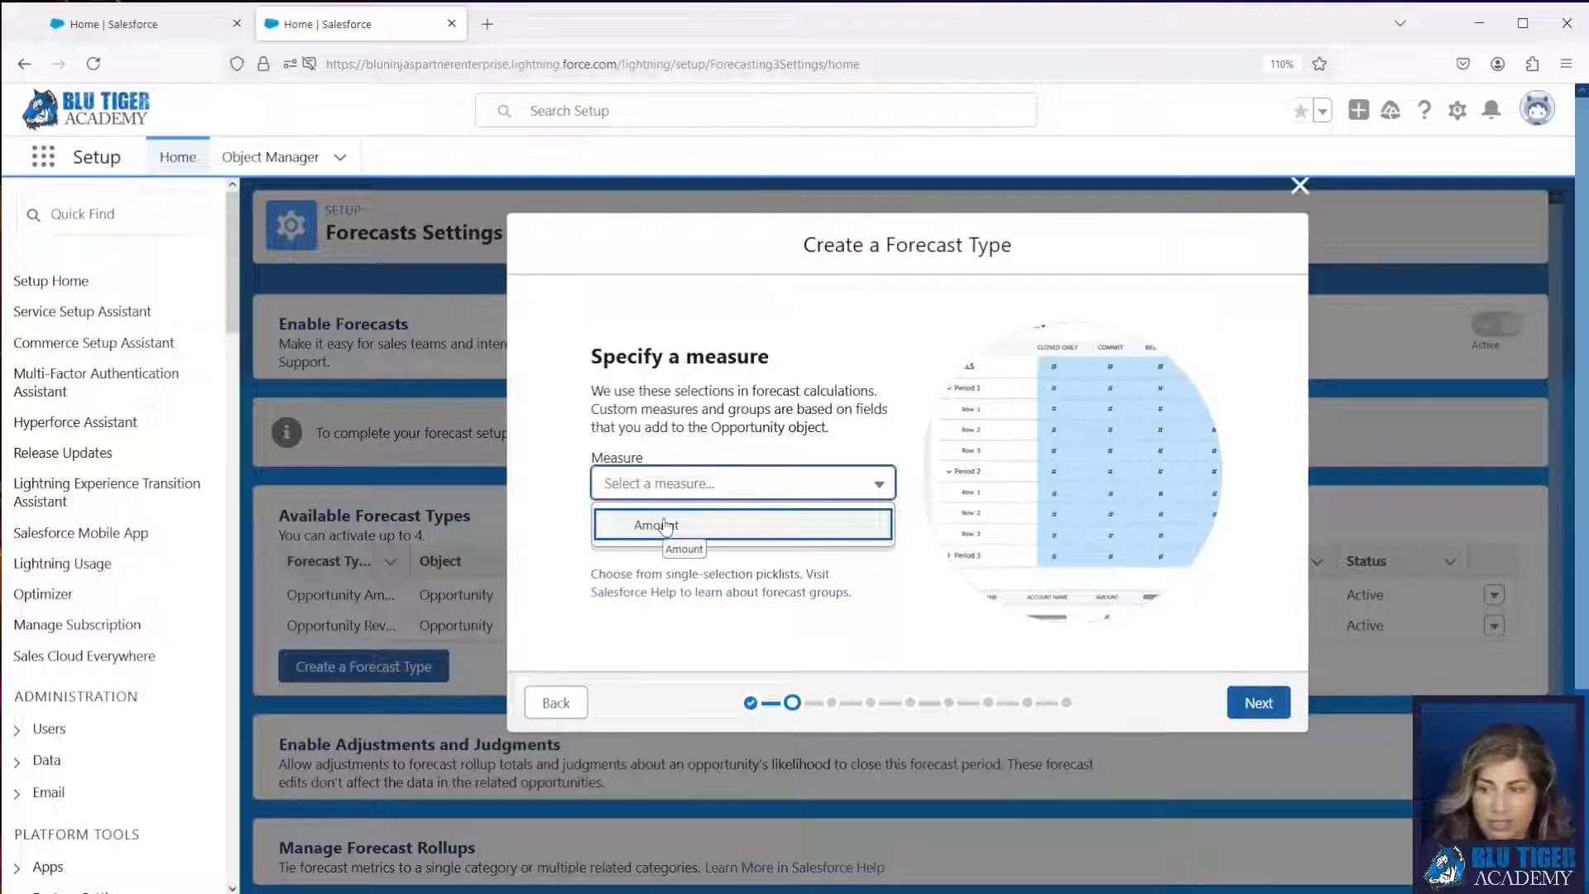
pyautogui.click(751, 528)
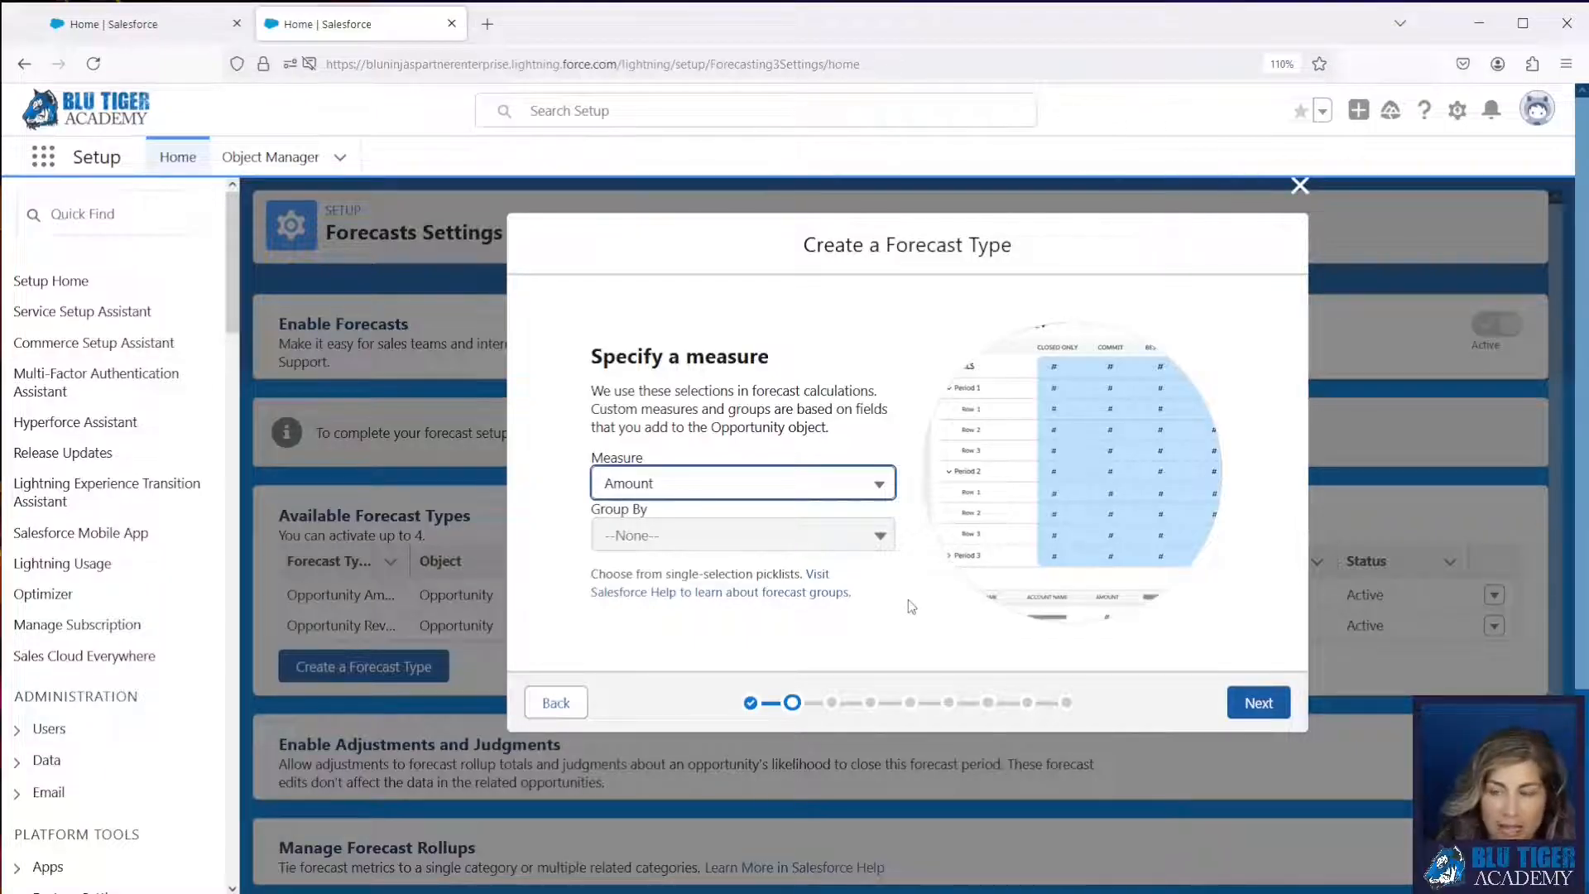
pyautogui.click(1258, 702)
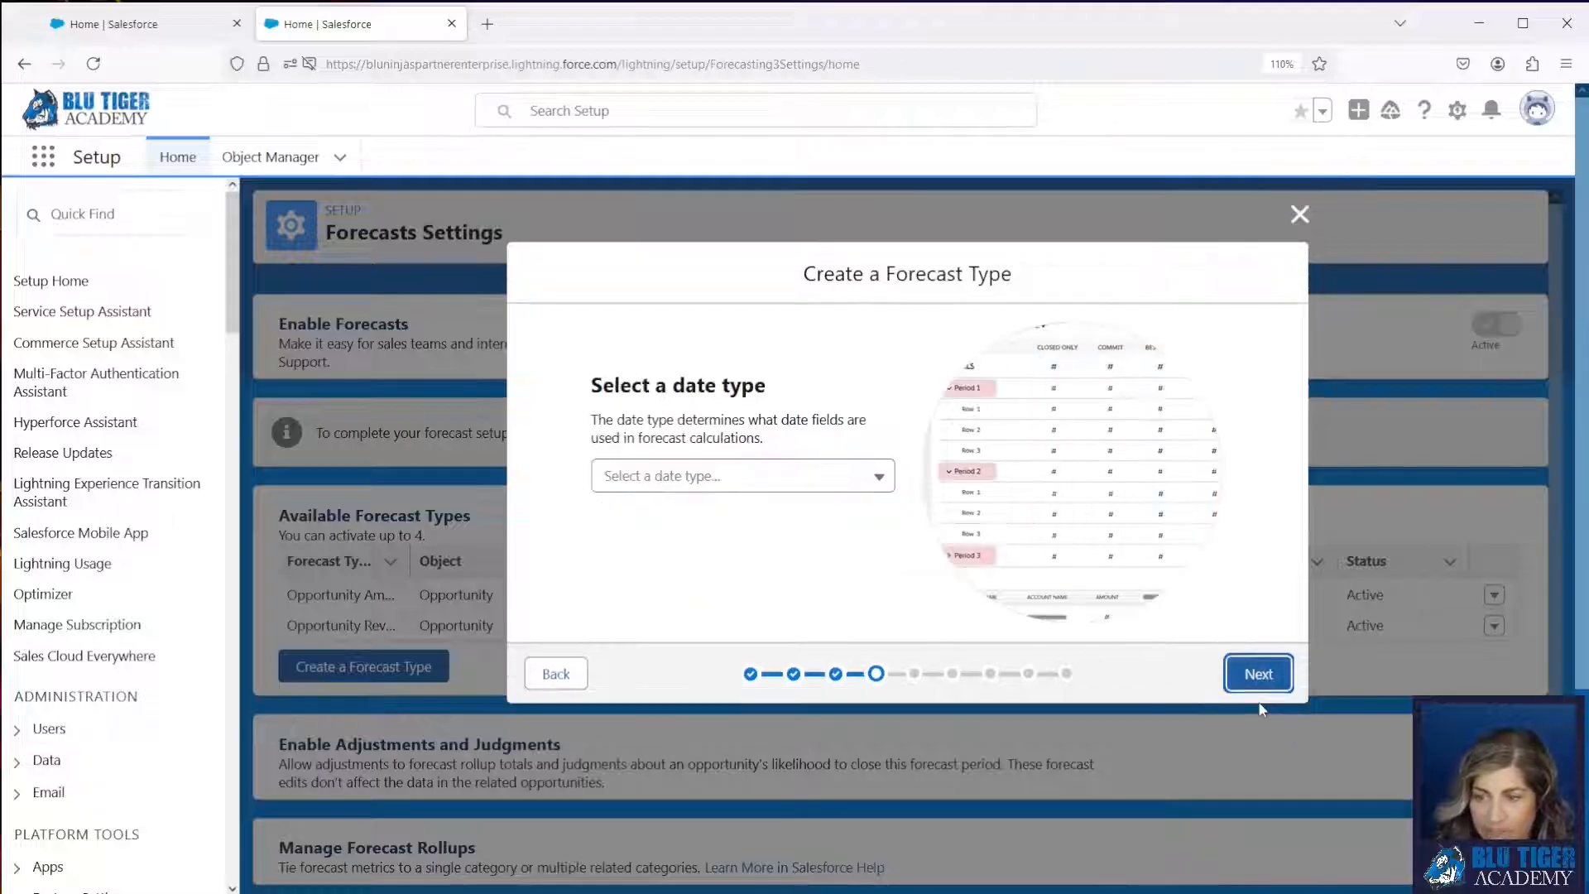
pyautogui.click(666, 480)
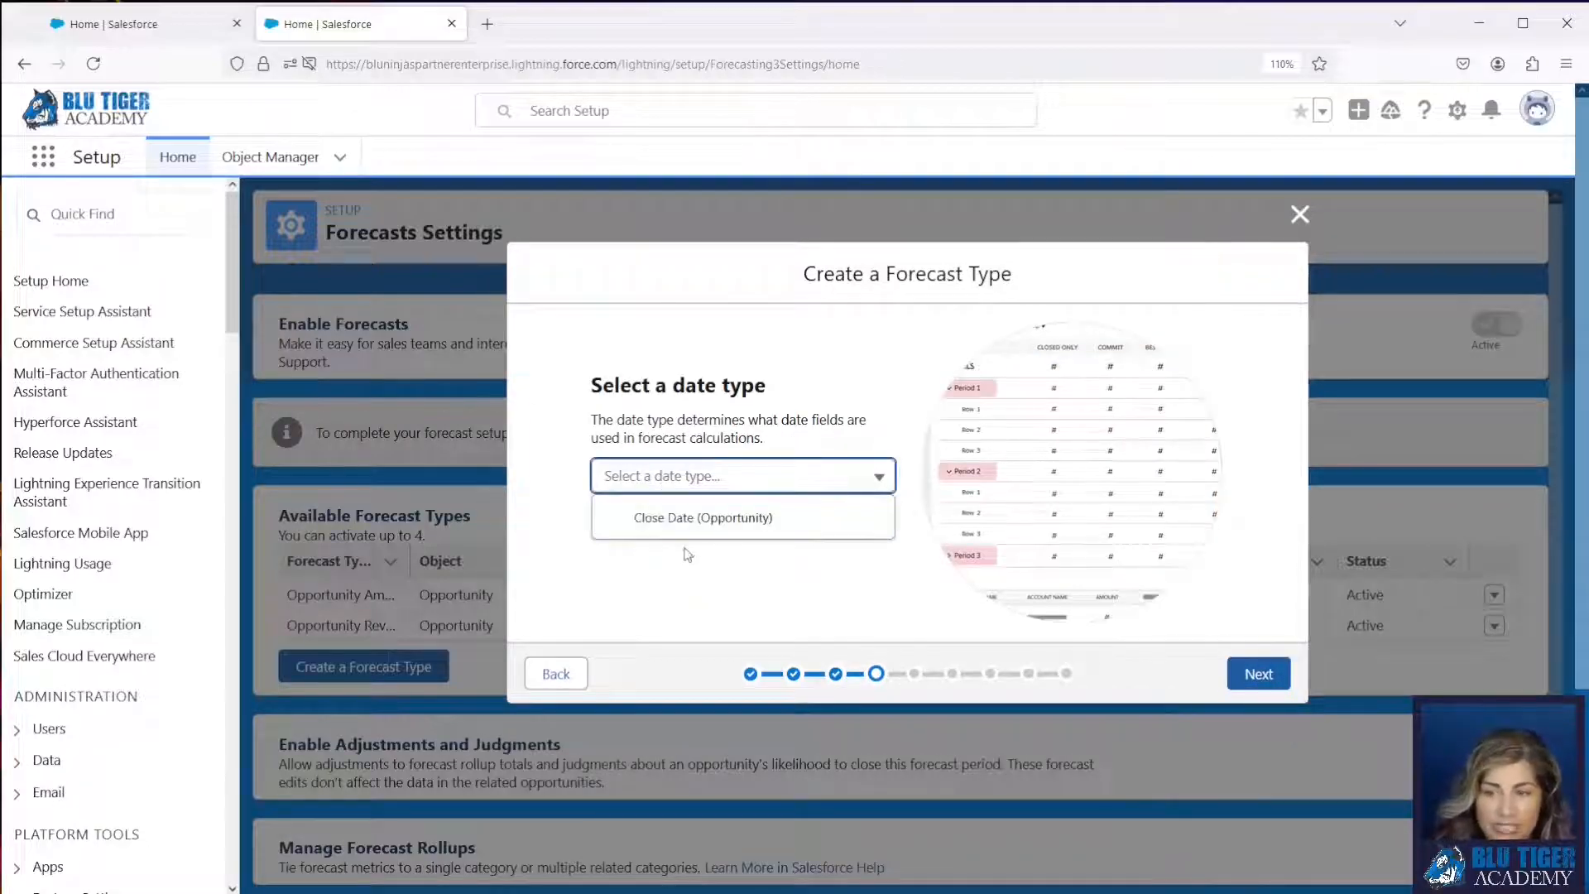
pyautogui.click(686, 510)
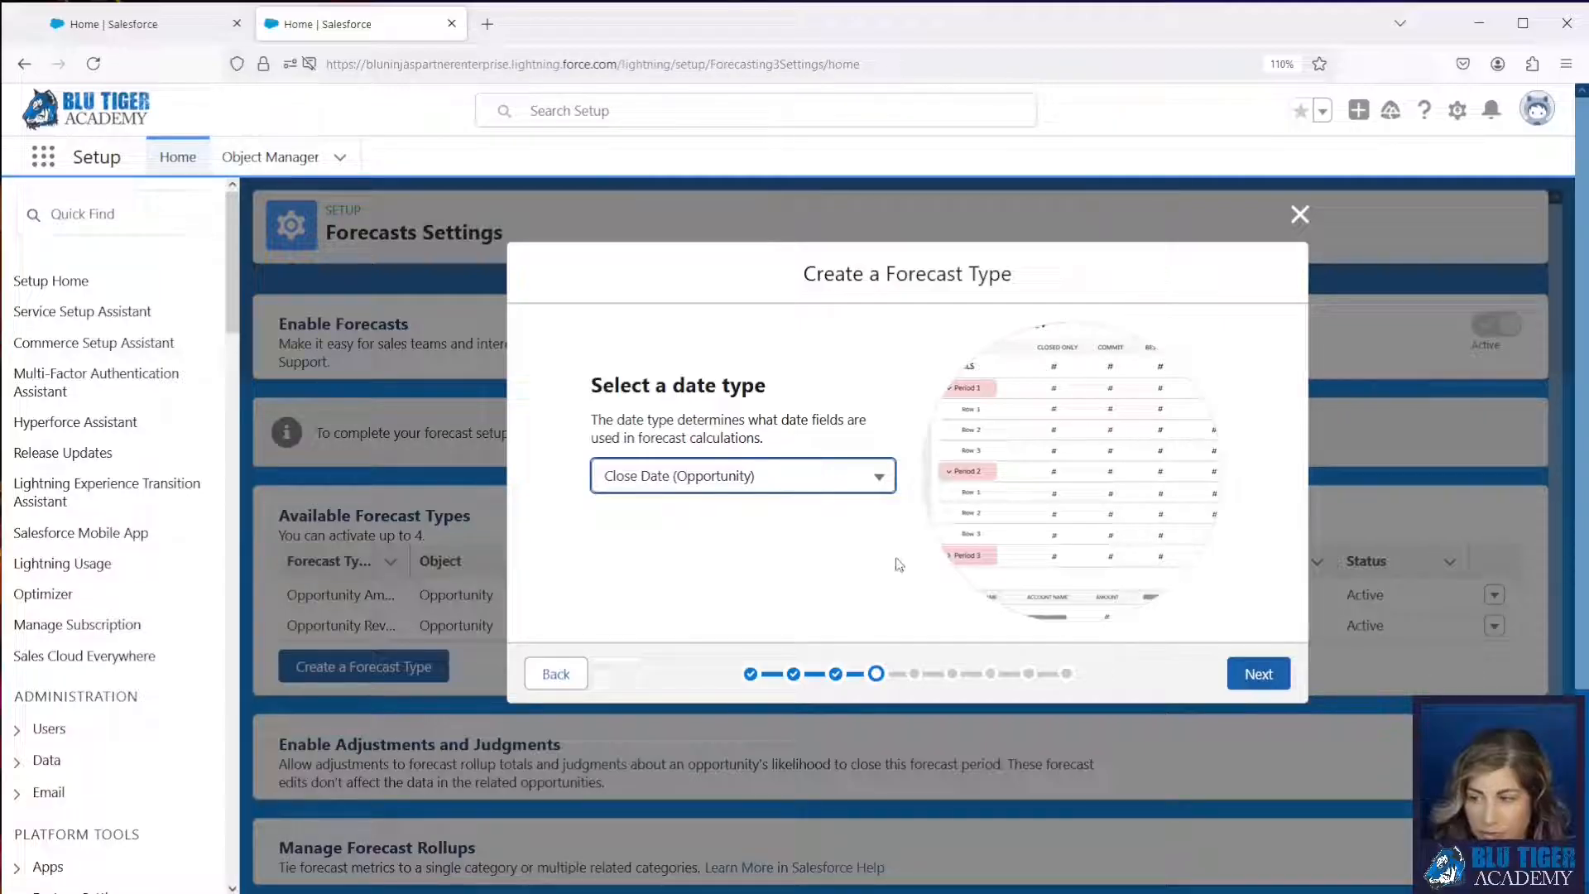
pyautogui.click(1265, 685)
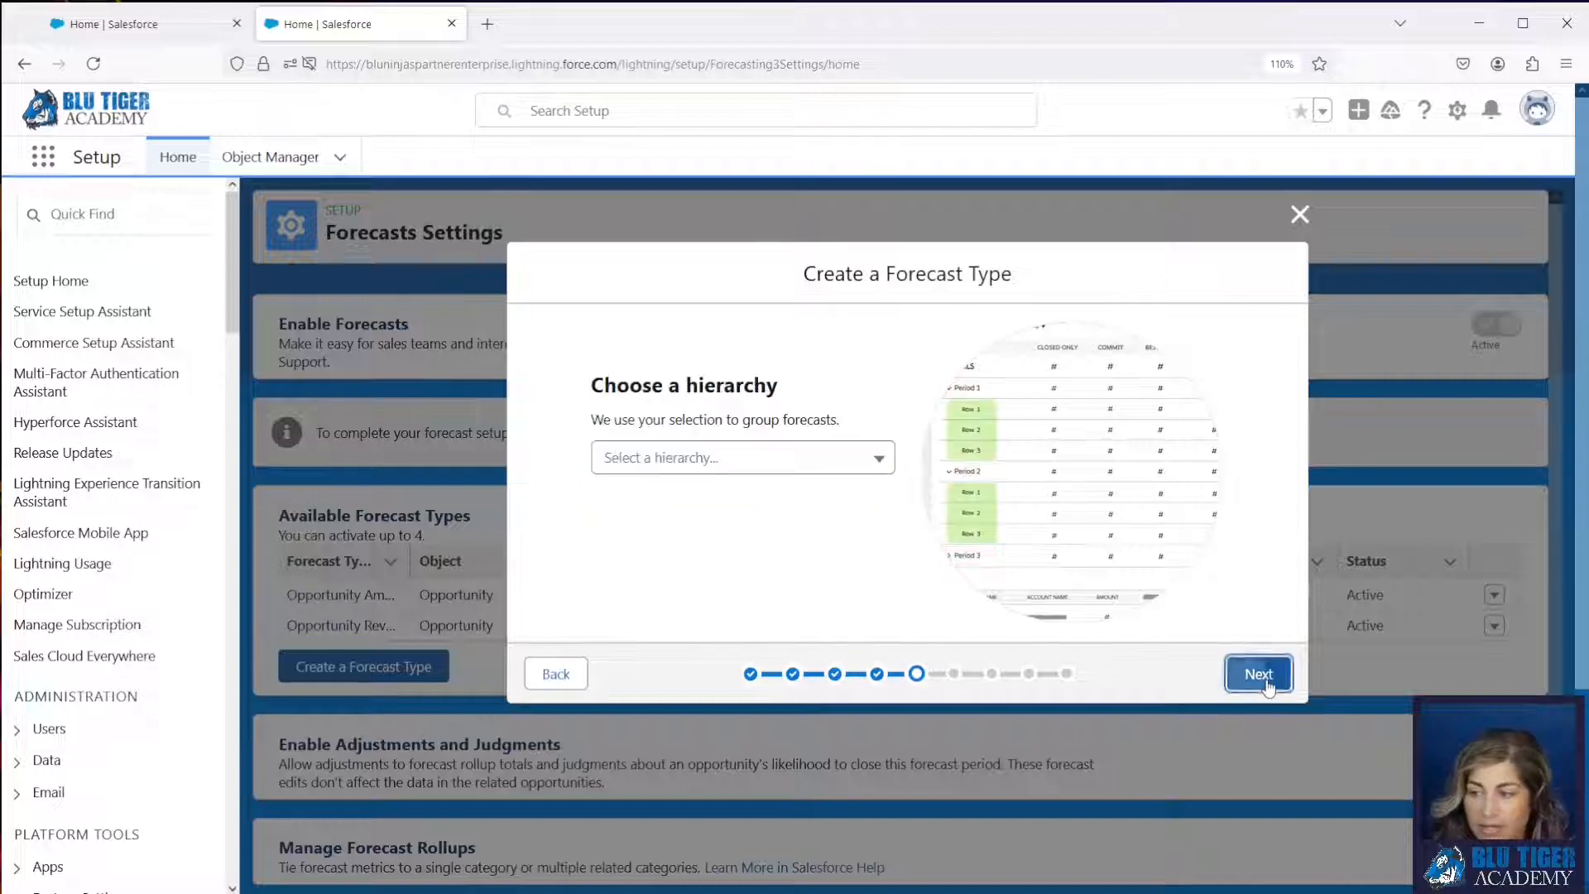
# Choose User role as the new forecast type's hierarchy and continue to the optional filters
pyautogui.click(667, 461)
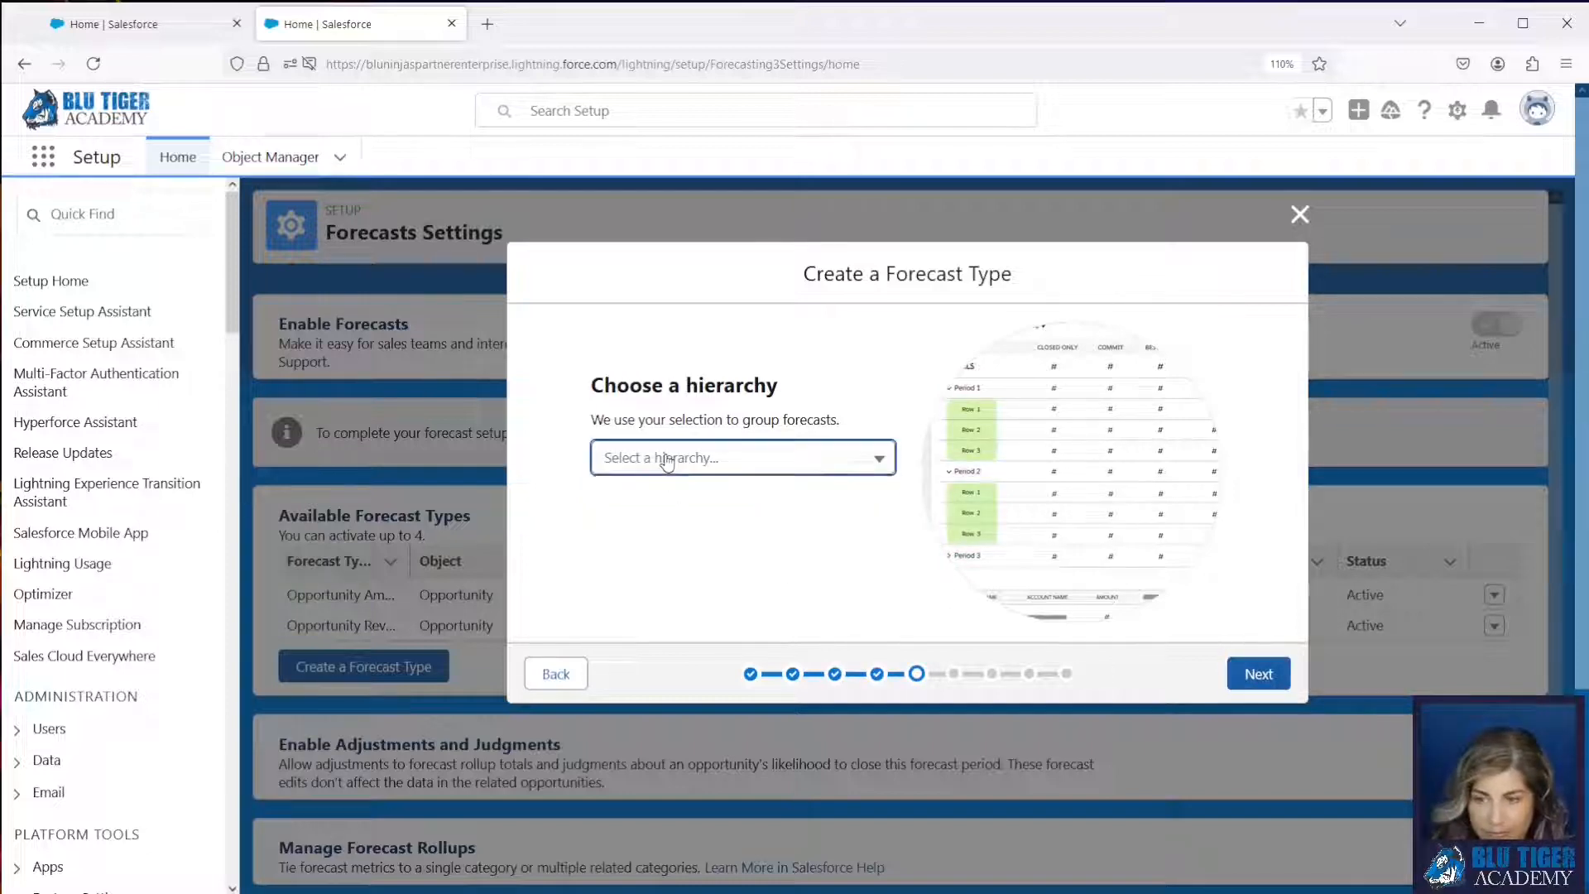
pyautogui.click(720, 497)
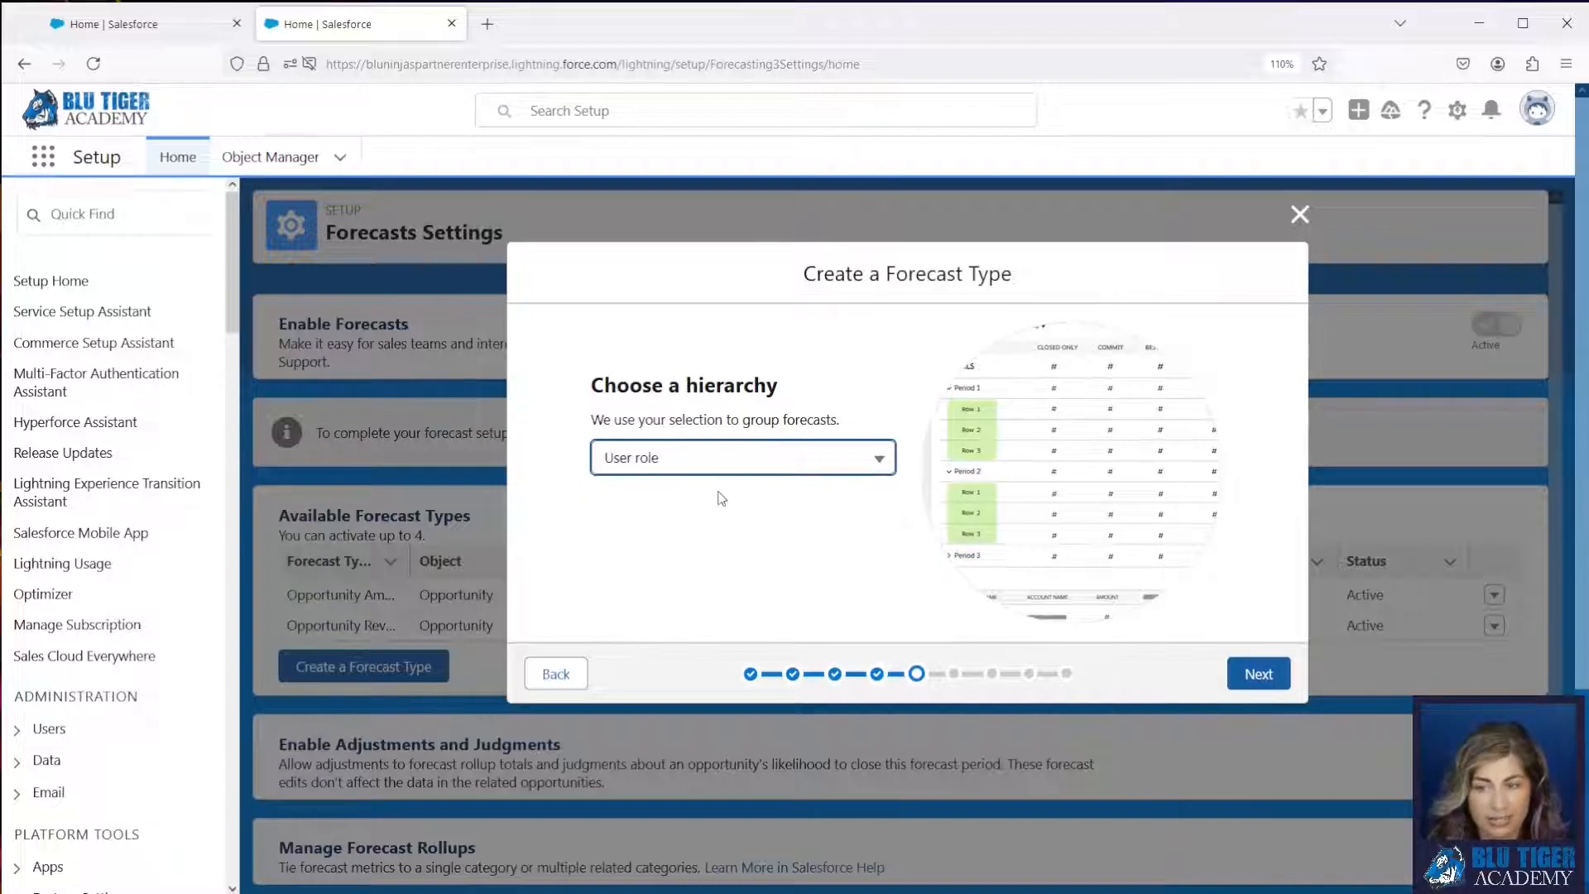
pyautogui.click(716, 457)
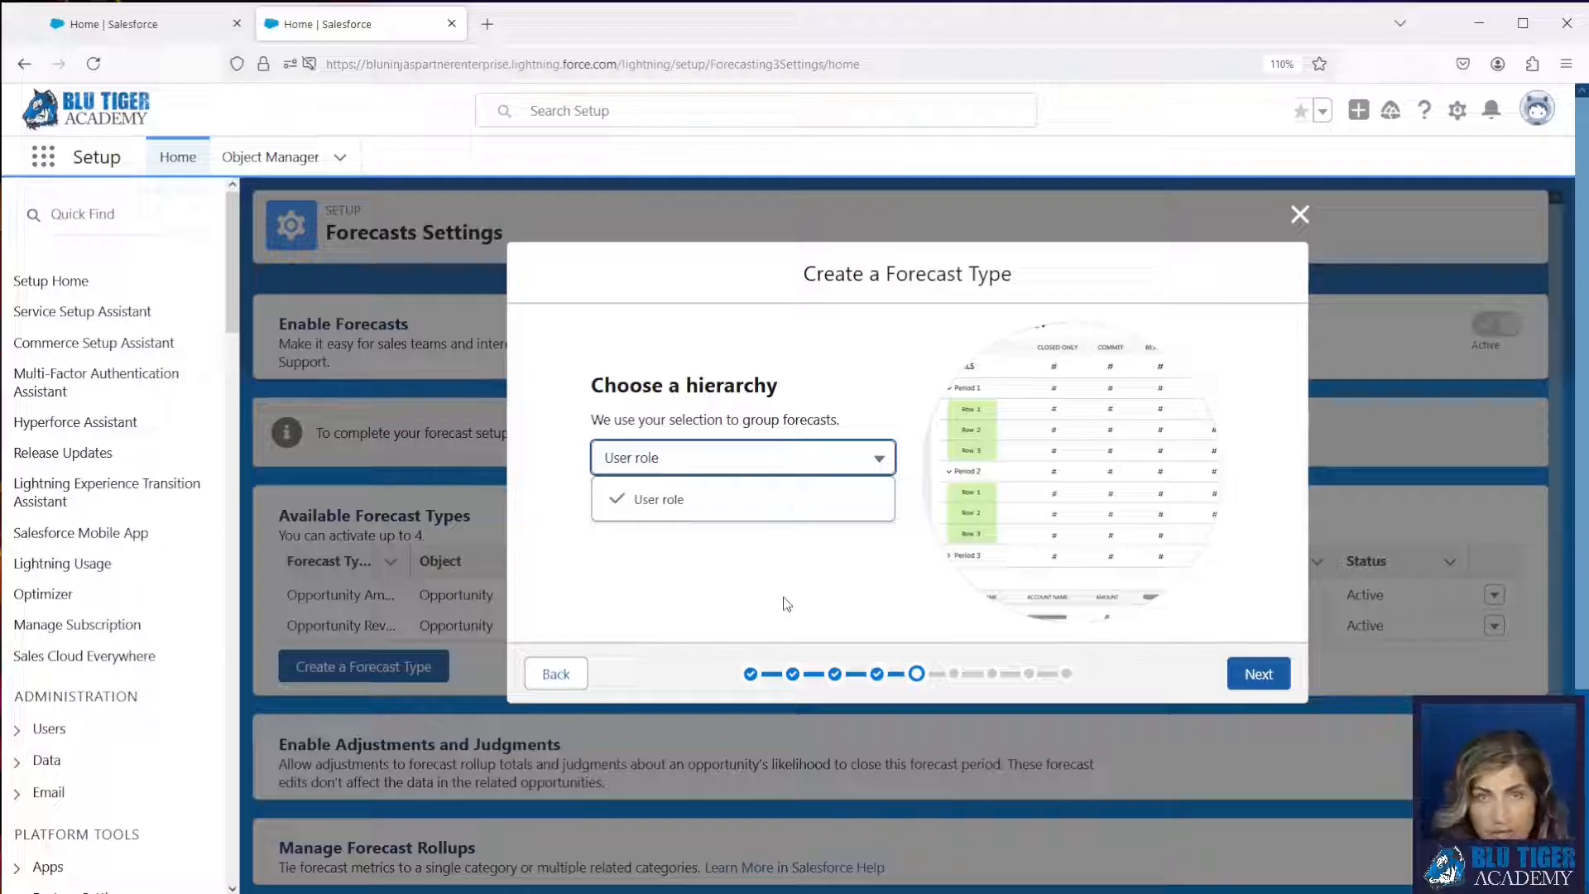
pyautogui.click(1251, 677)
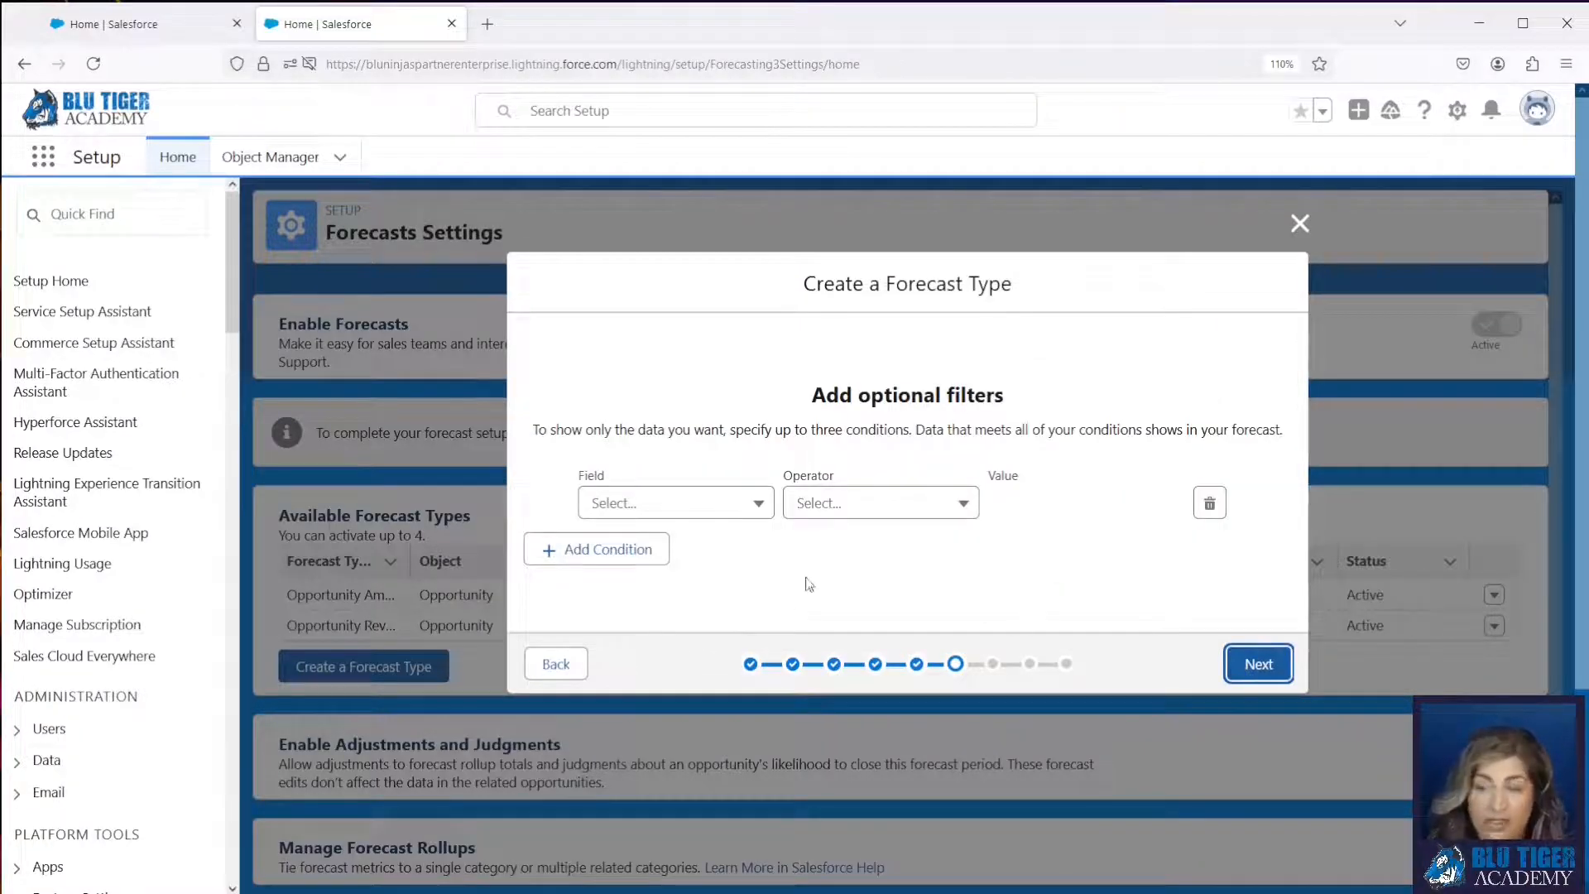
# Set the optional filter's field to Opportunity Type and its operator to Not Equals
pyautogui.click(695, 513)
pyautogui.scroll(-2, 710, 573)
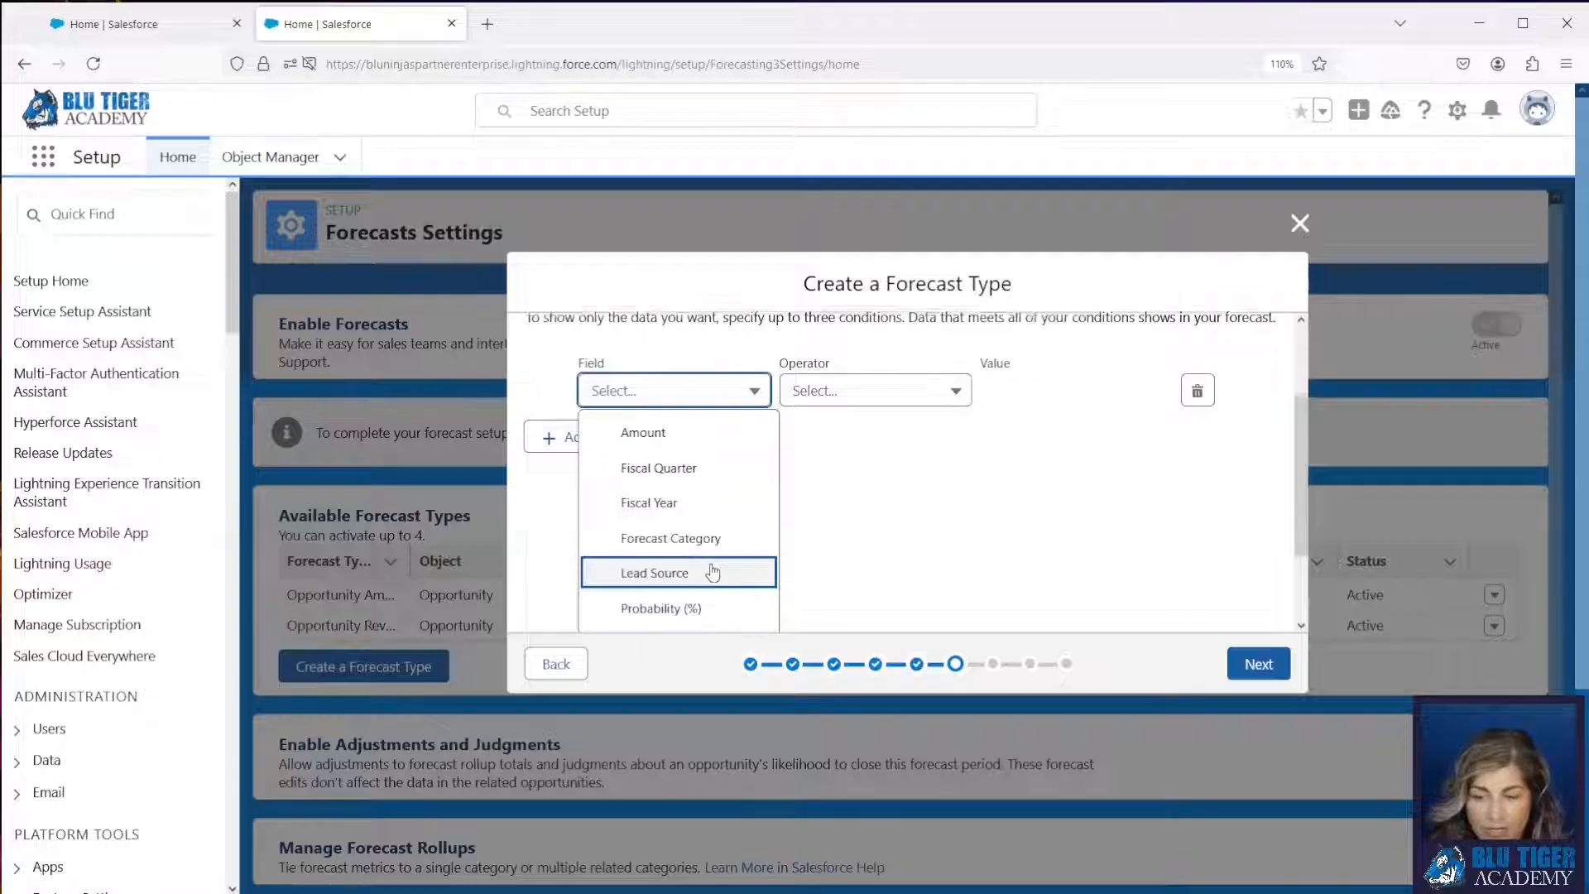
pyautogui.scroll(-2, 712, 573)
pyautogui.click(709, 610)
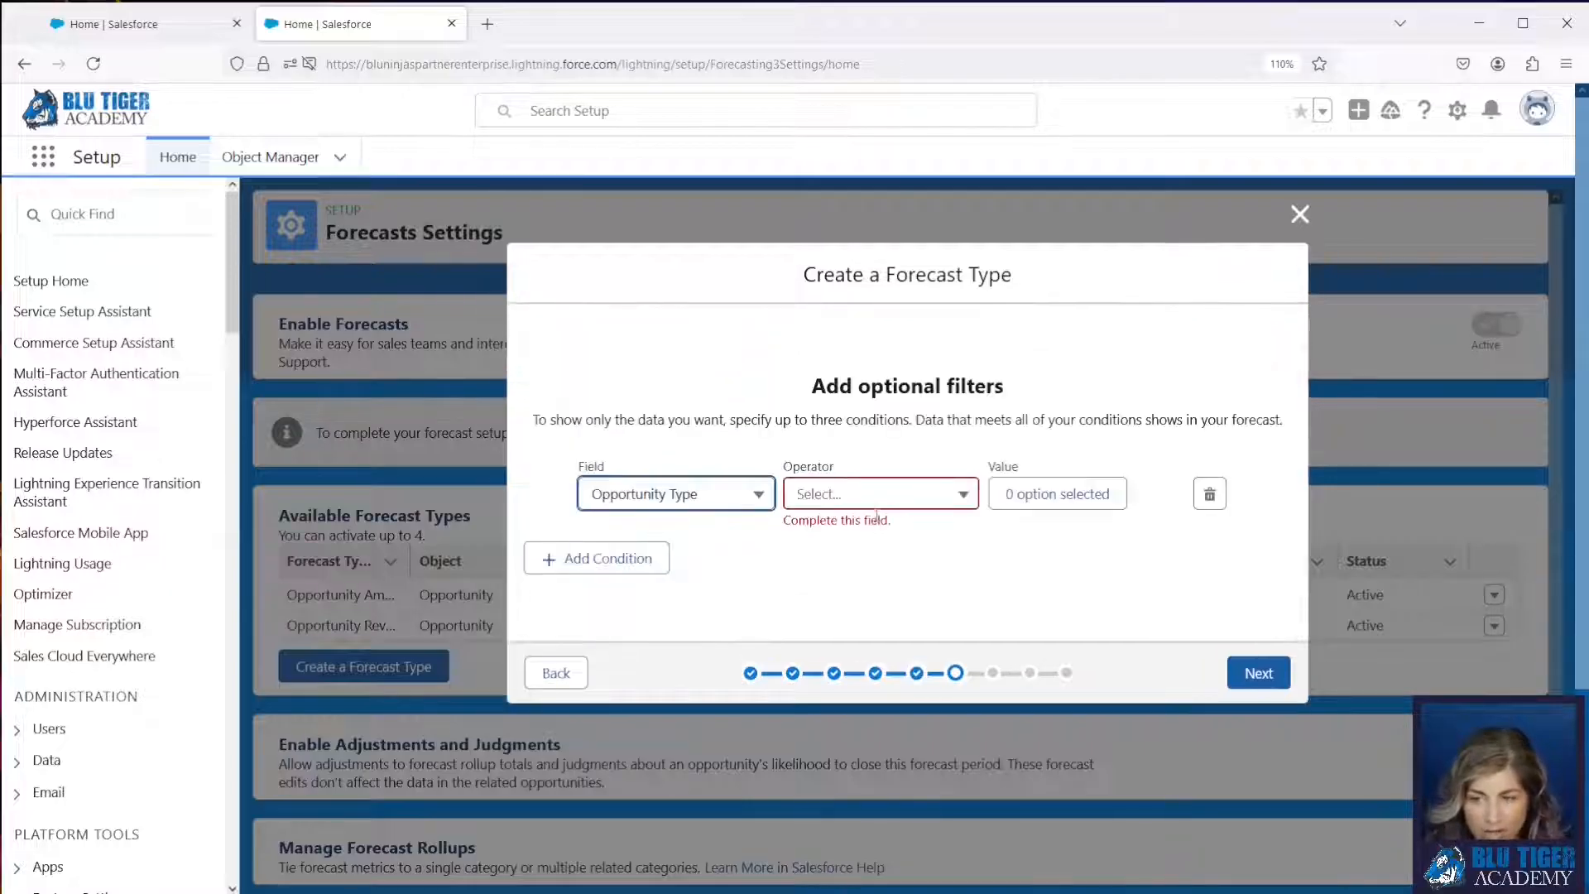
pyautogui.click(873, 500)
pyautogui.click(867, 531)
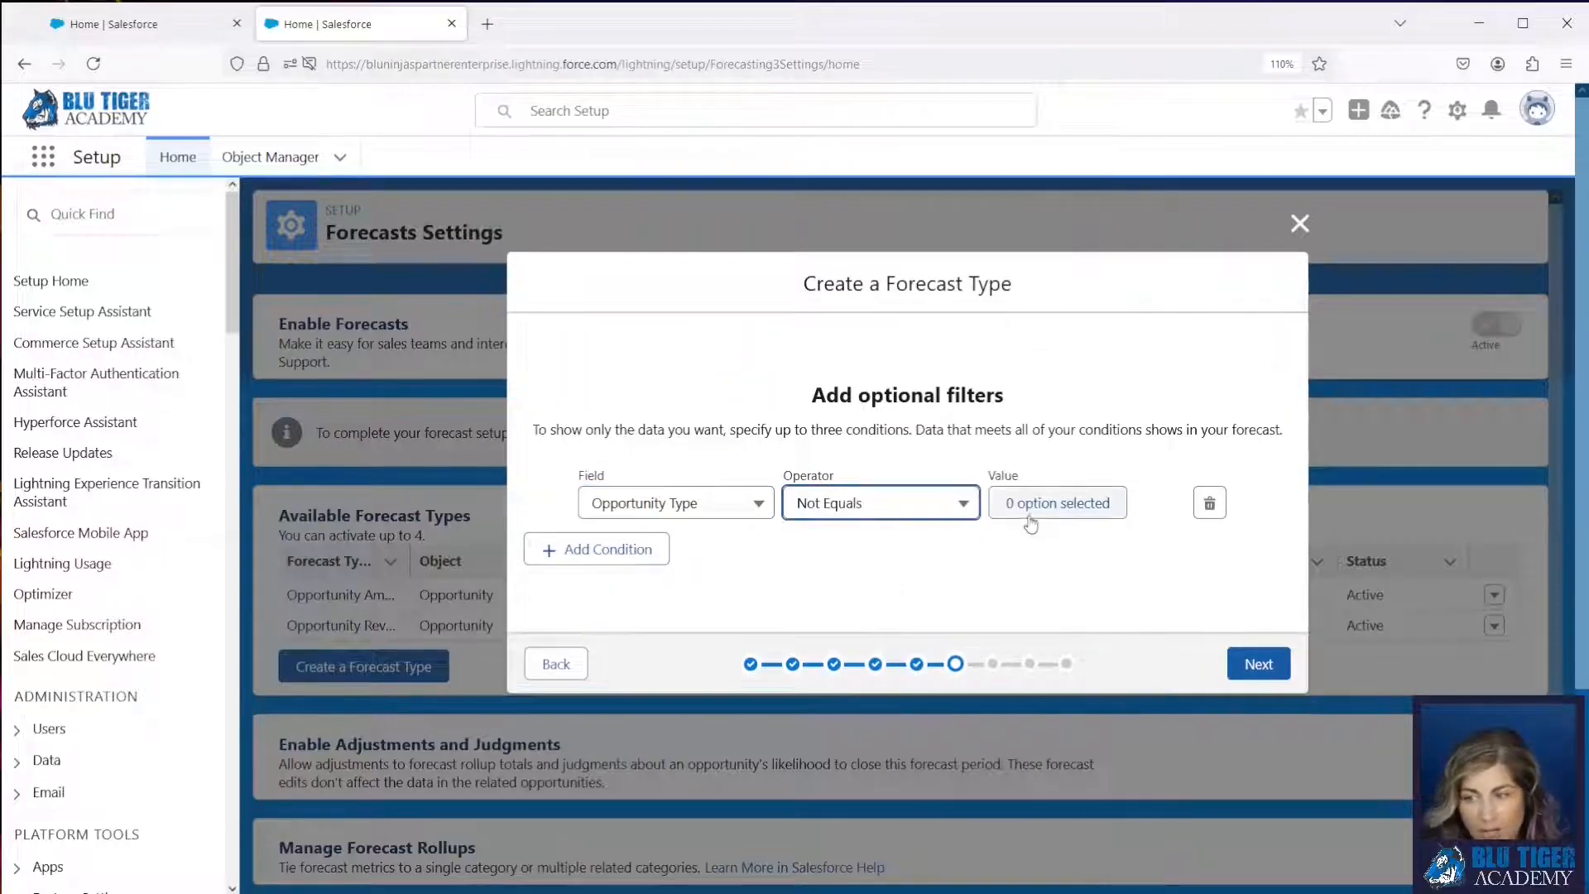
# Select Existing Customer - Replacement as the value of the Opportunity Type filter and continue to naming the forecast type
pyautogui.click(1030, 509)
pyautogui.click(687, 401)
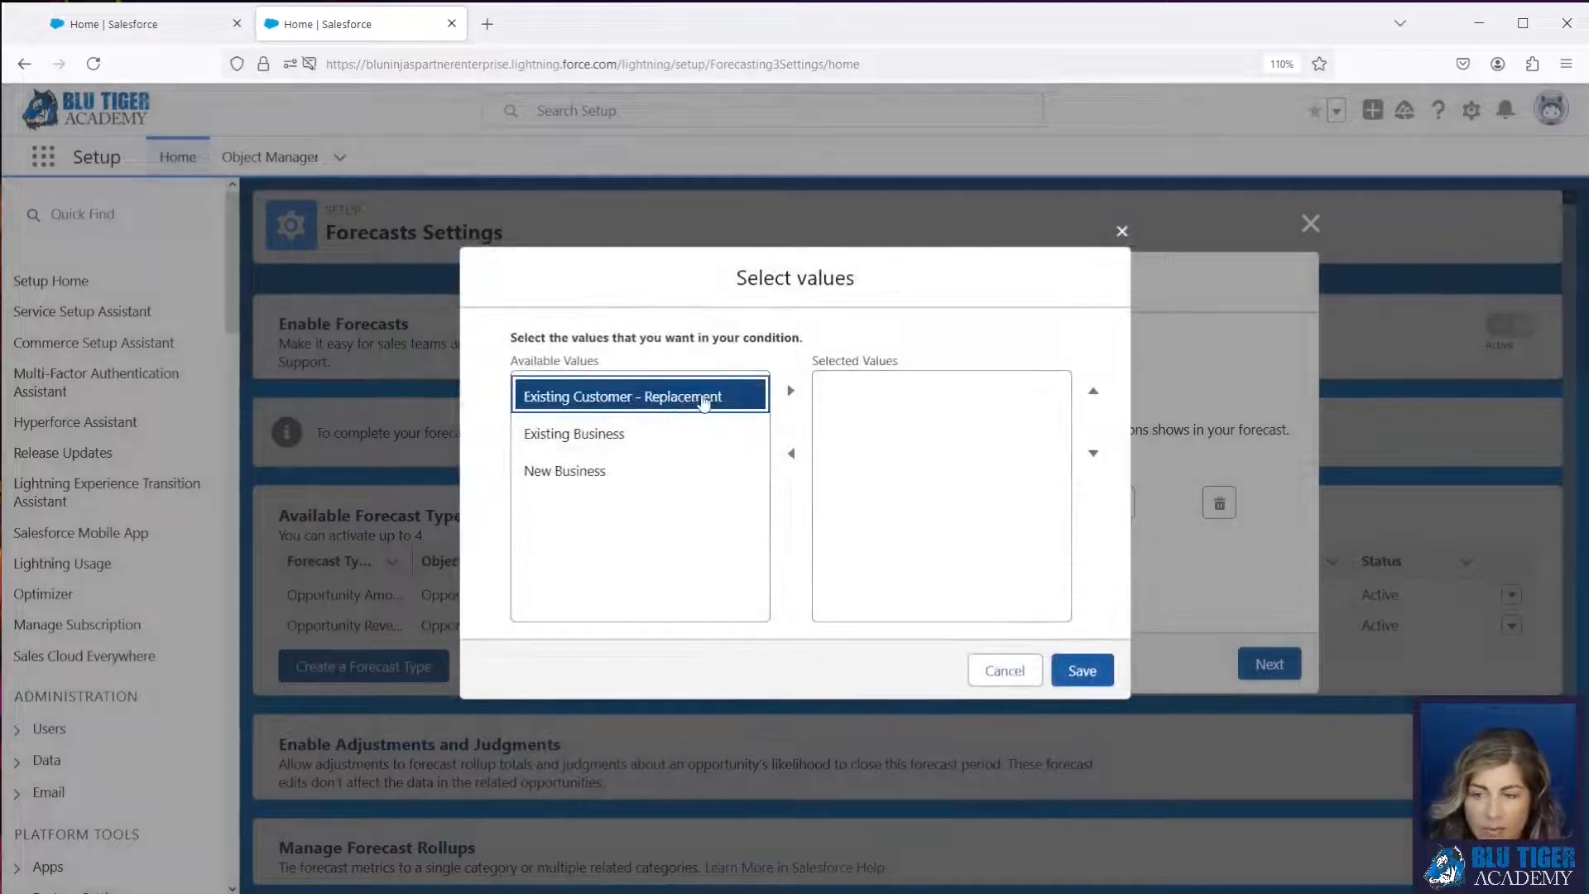
pyautogui.click(790, 391)
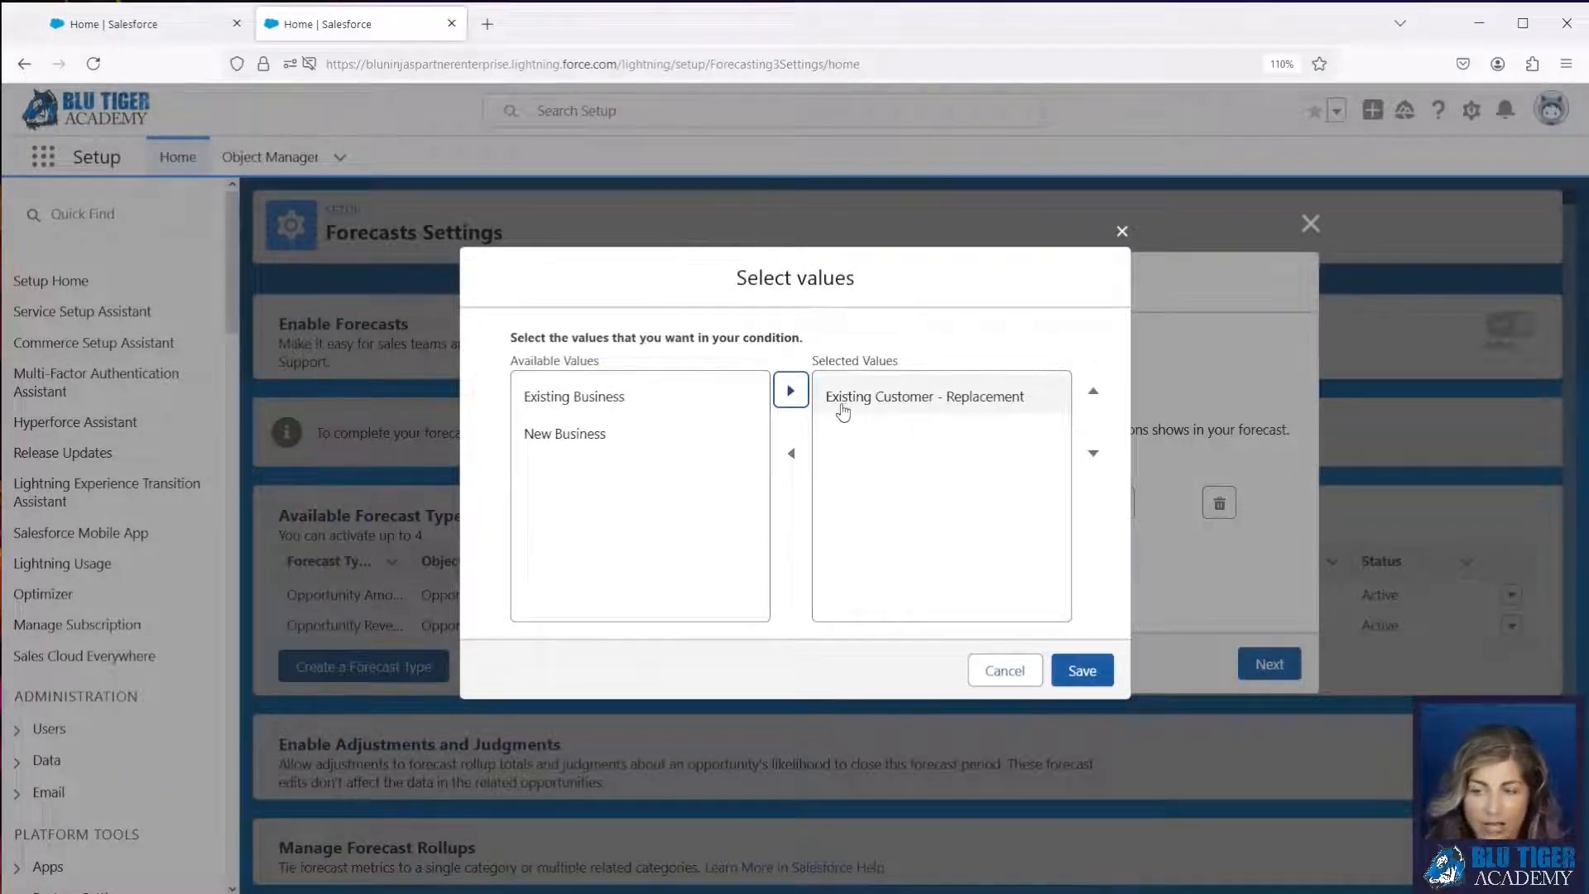
pyautogui.click(1066, 677)
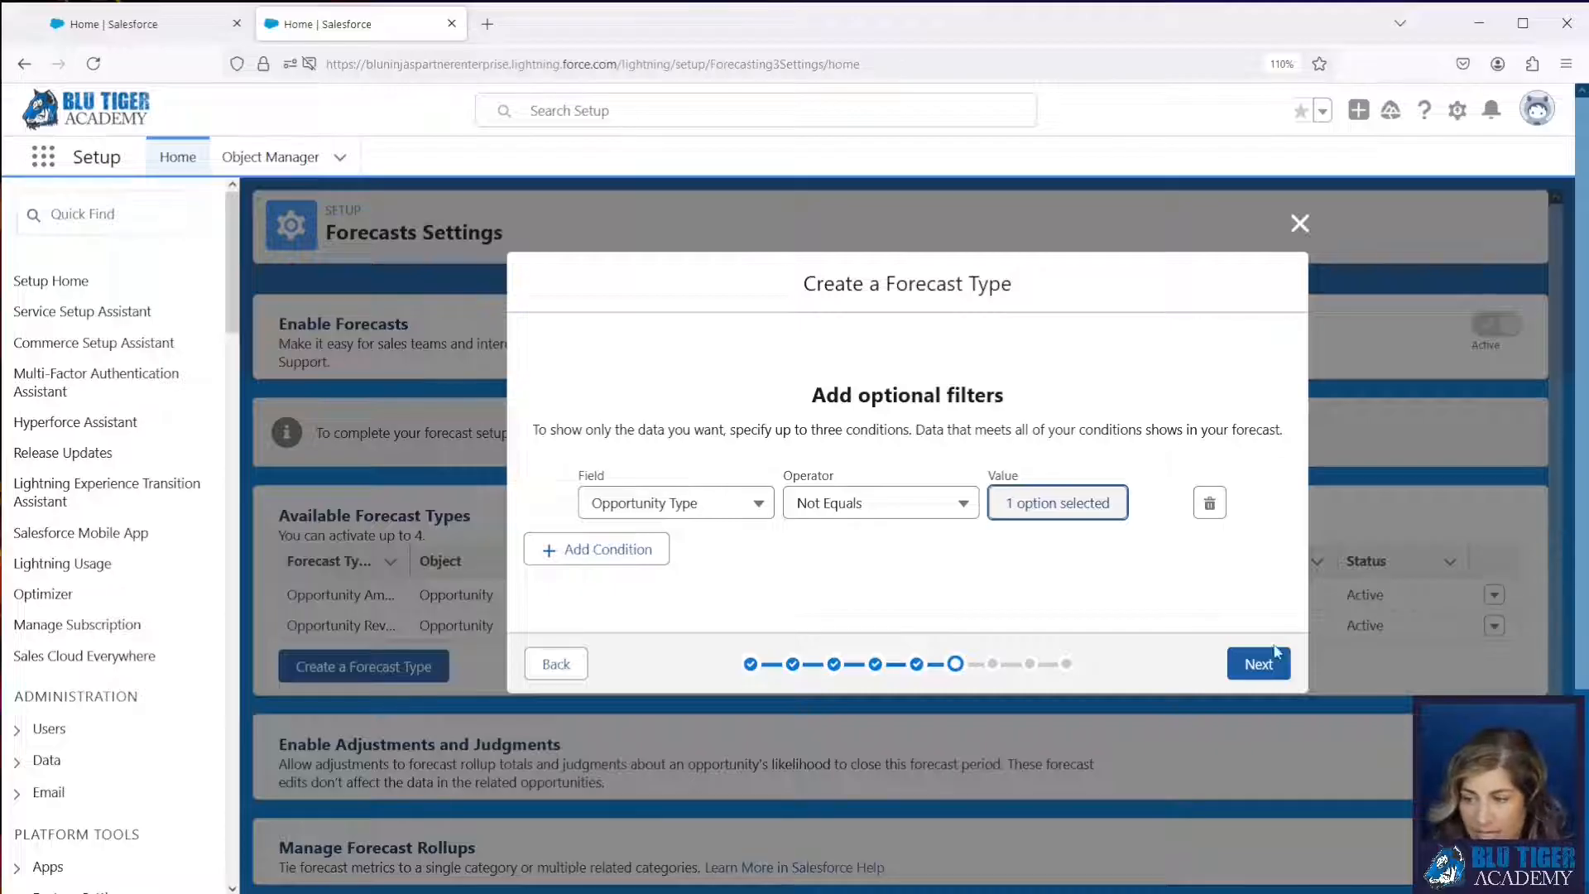
pyautogui.click(1236, 670)
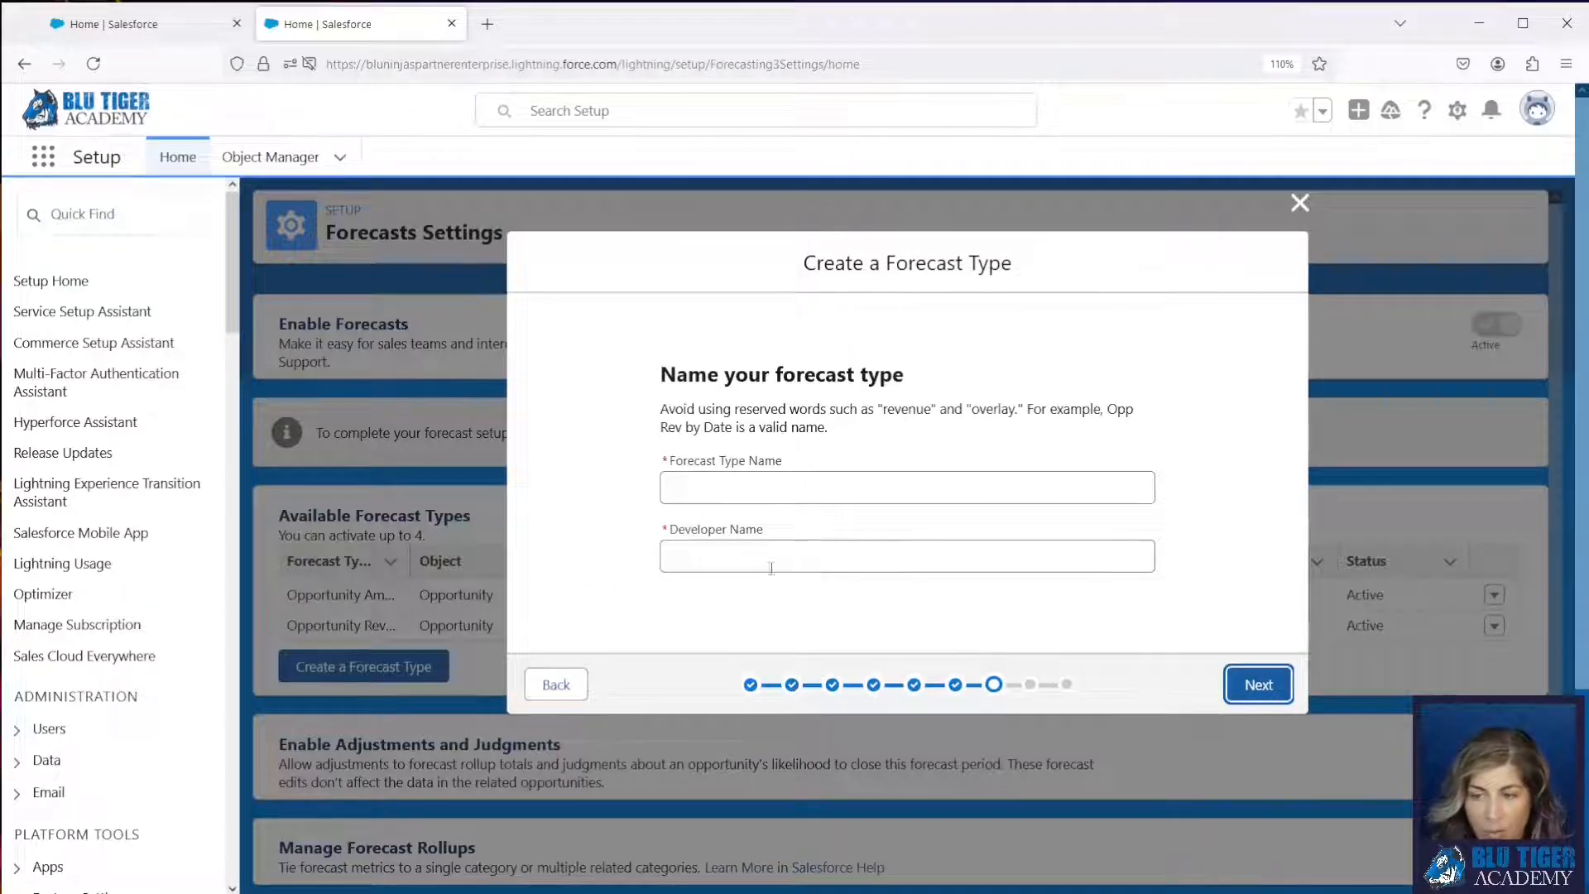
# Name the forecast type Rev Est by Month with the default developer name, and save it from the summary
pyautogui.click(715, 483)
pyautogui.write('Re')
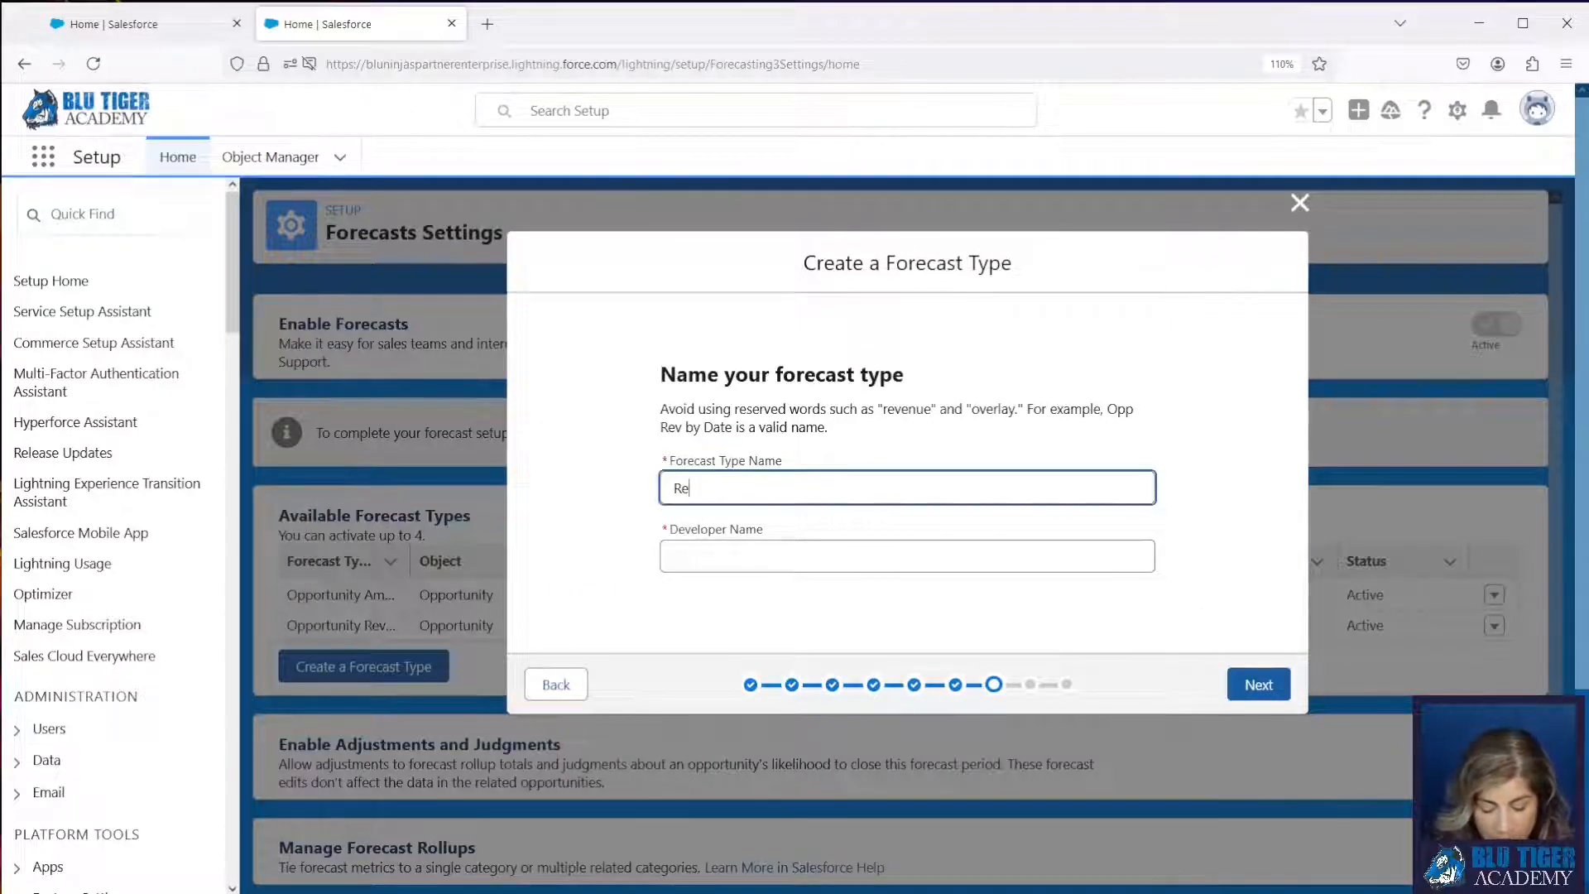
pyautogui.write('v Est by Month')
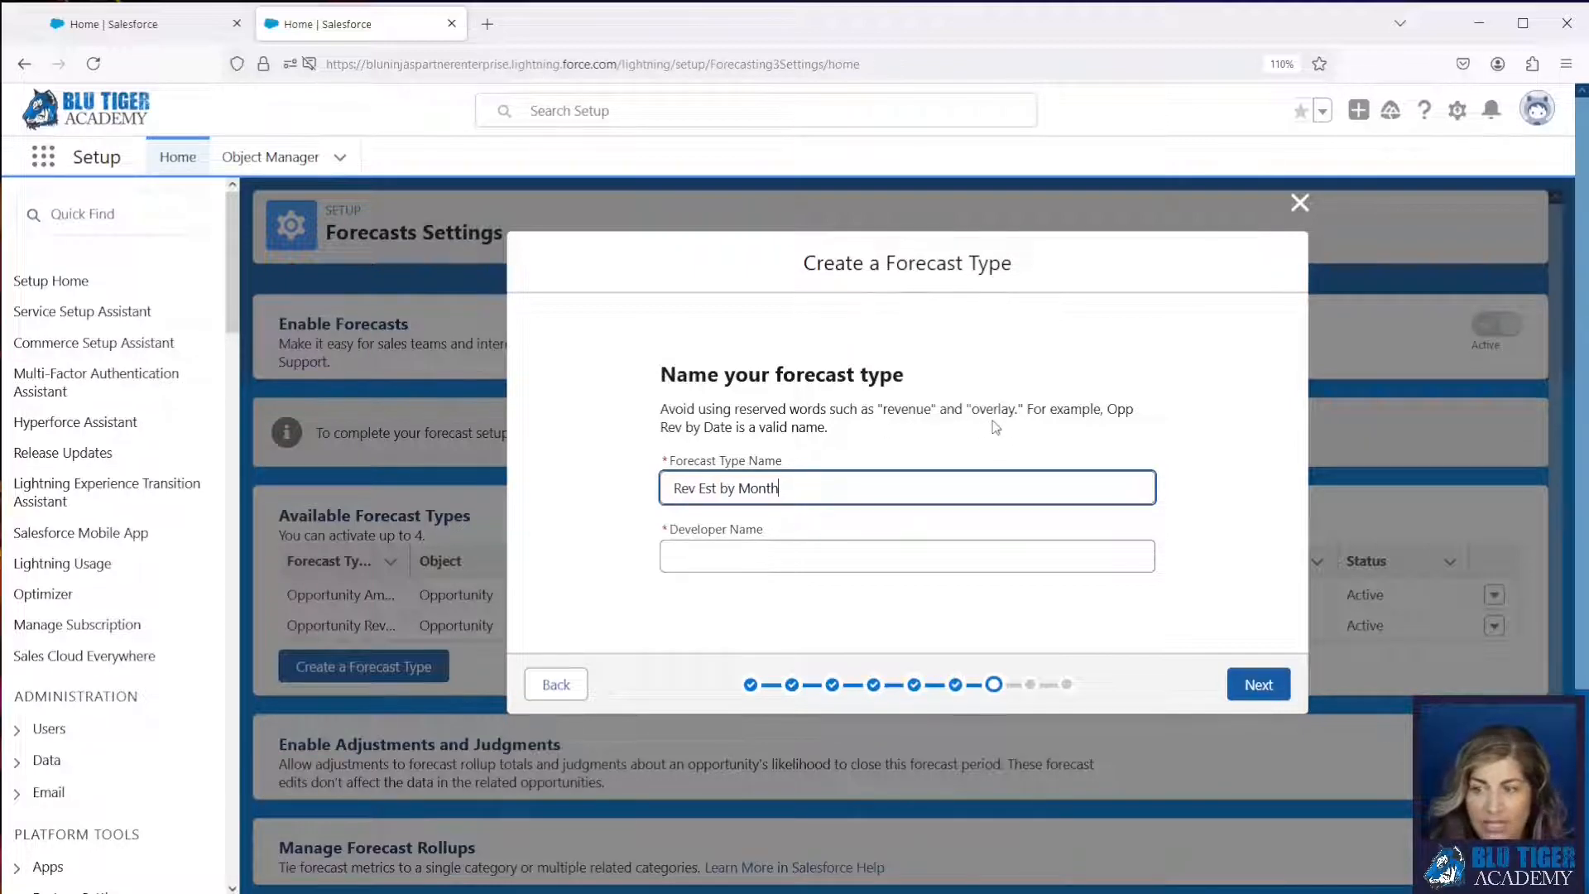
pyautogui.click(770, 557)
pyautogui.click(1254, 693)
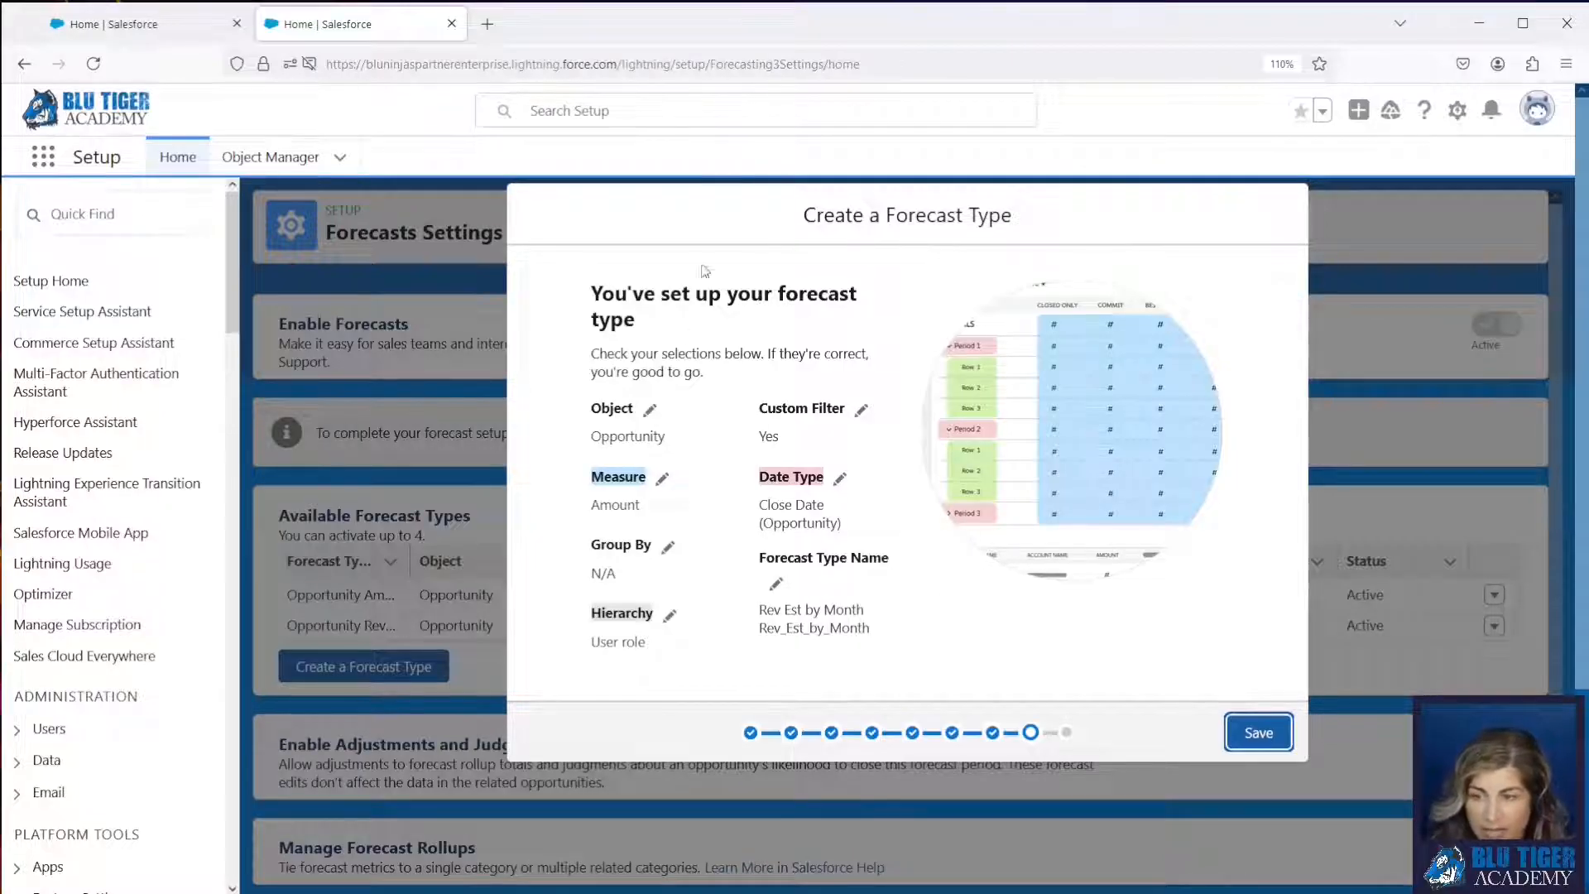
pyautogui.click(1262, 734)
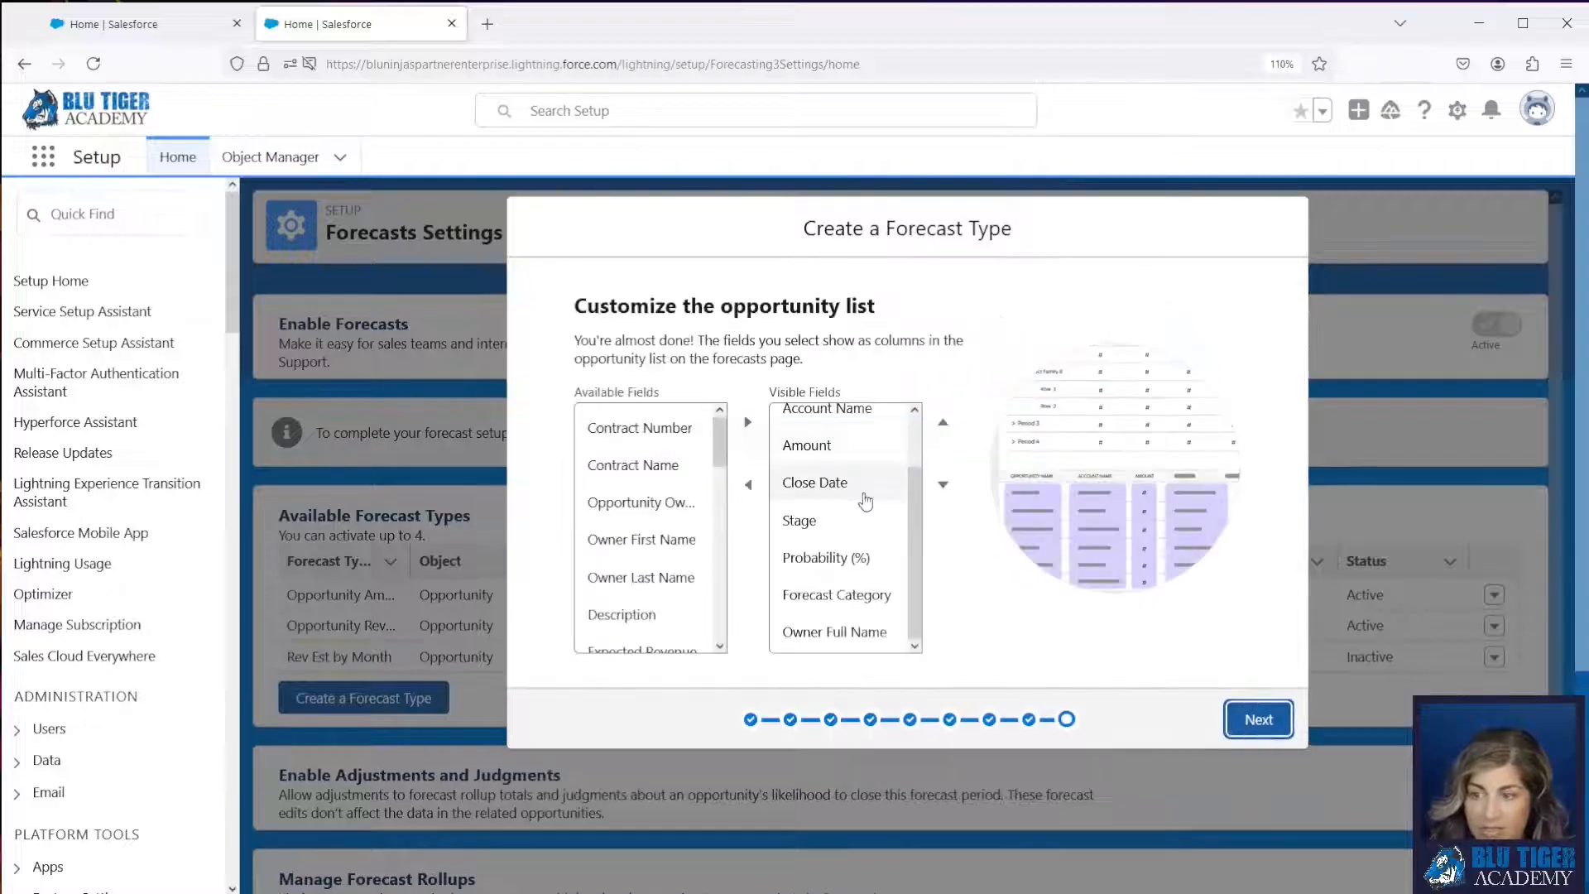
# Finish the setup with the default opportunity list columns and activate the Rev Est by Month forecast type
pyautogui.scroll(1, 865, 500)
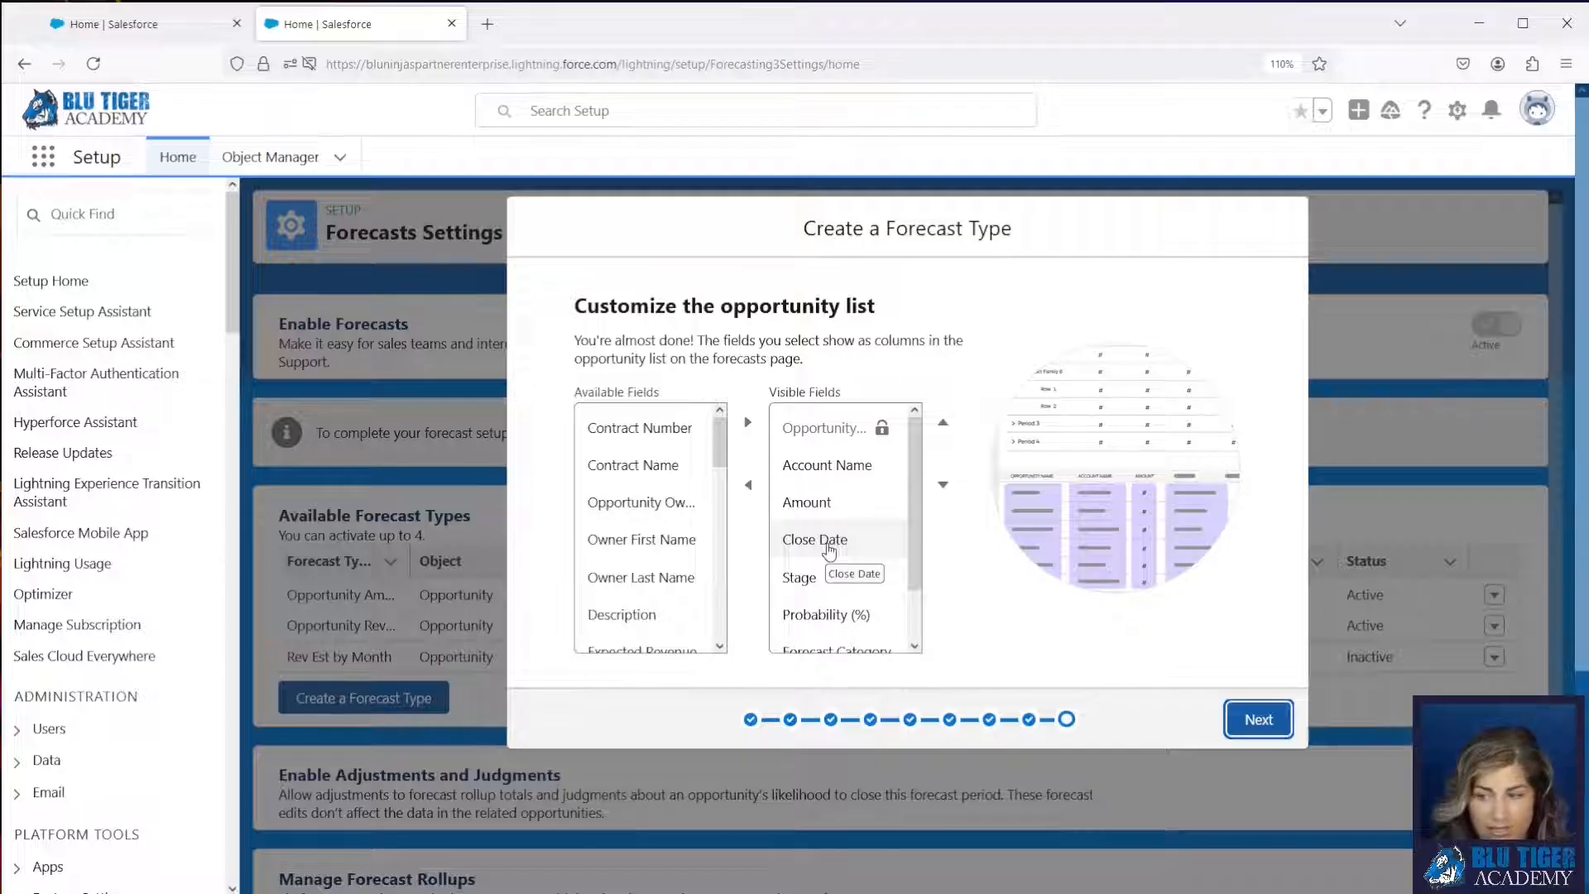
pyautogui.click(1258, 719)
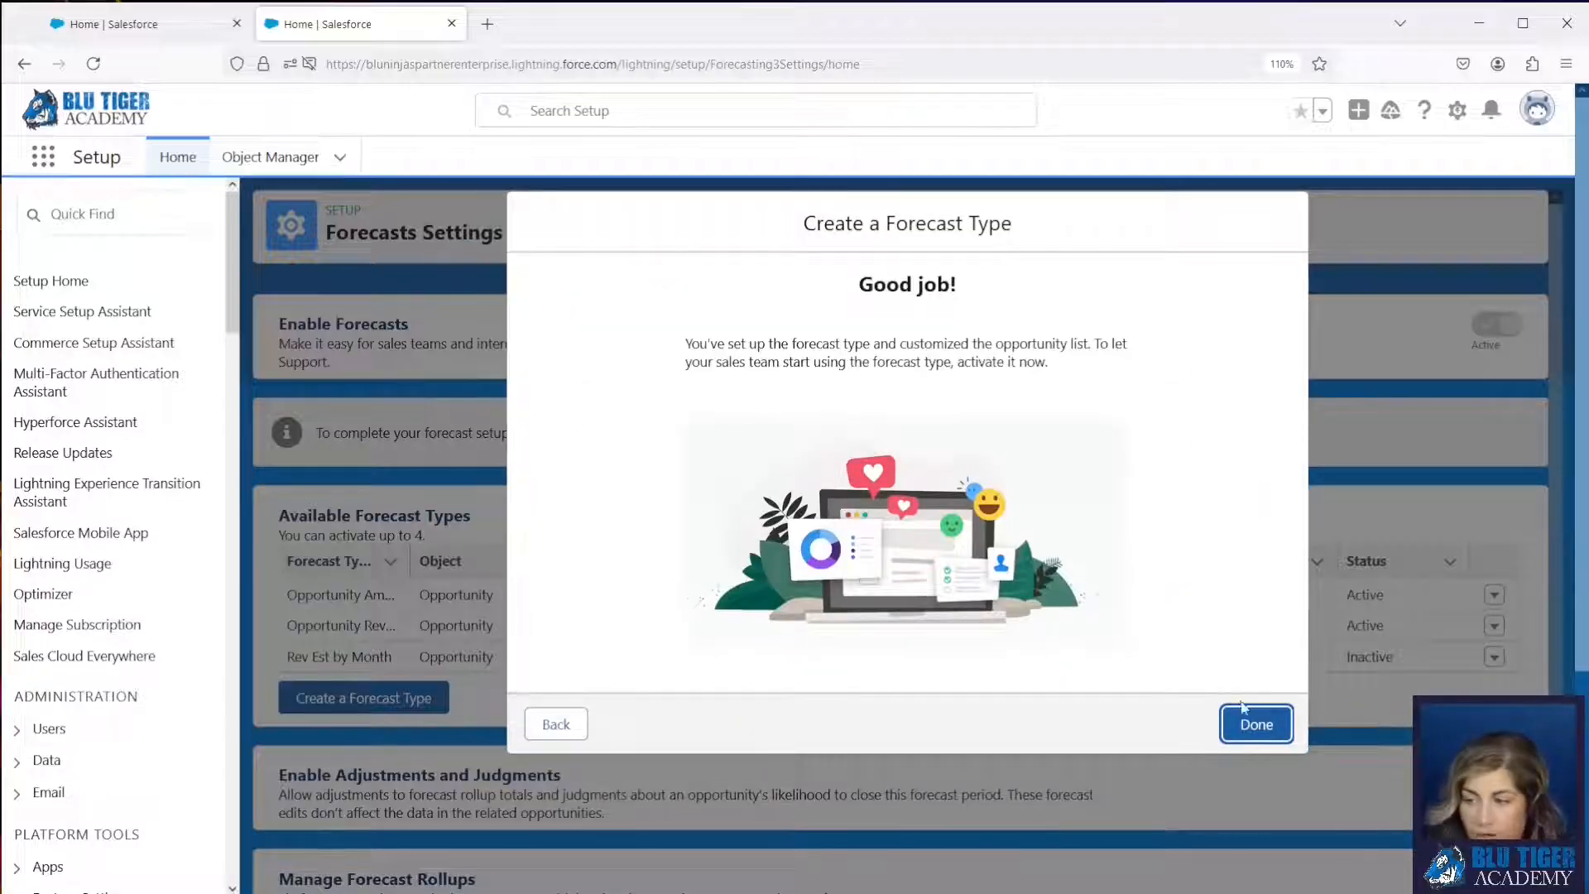
pyautogui.click(1256, 739)
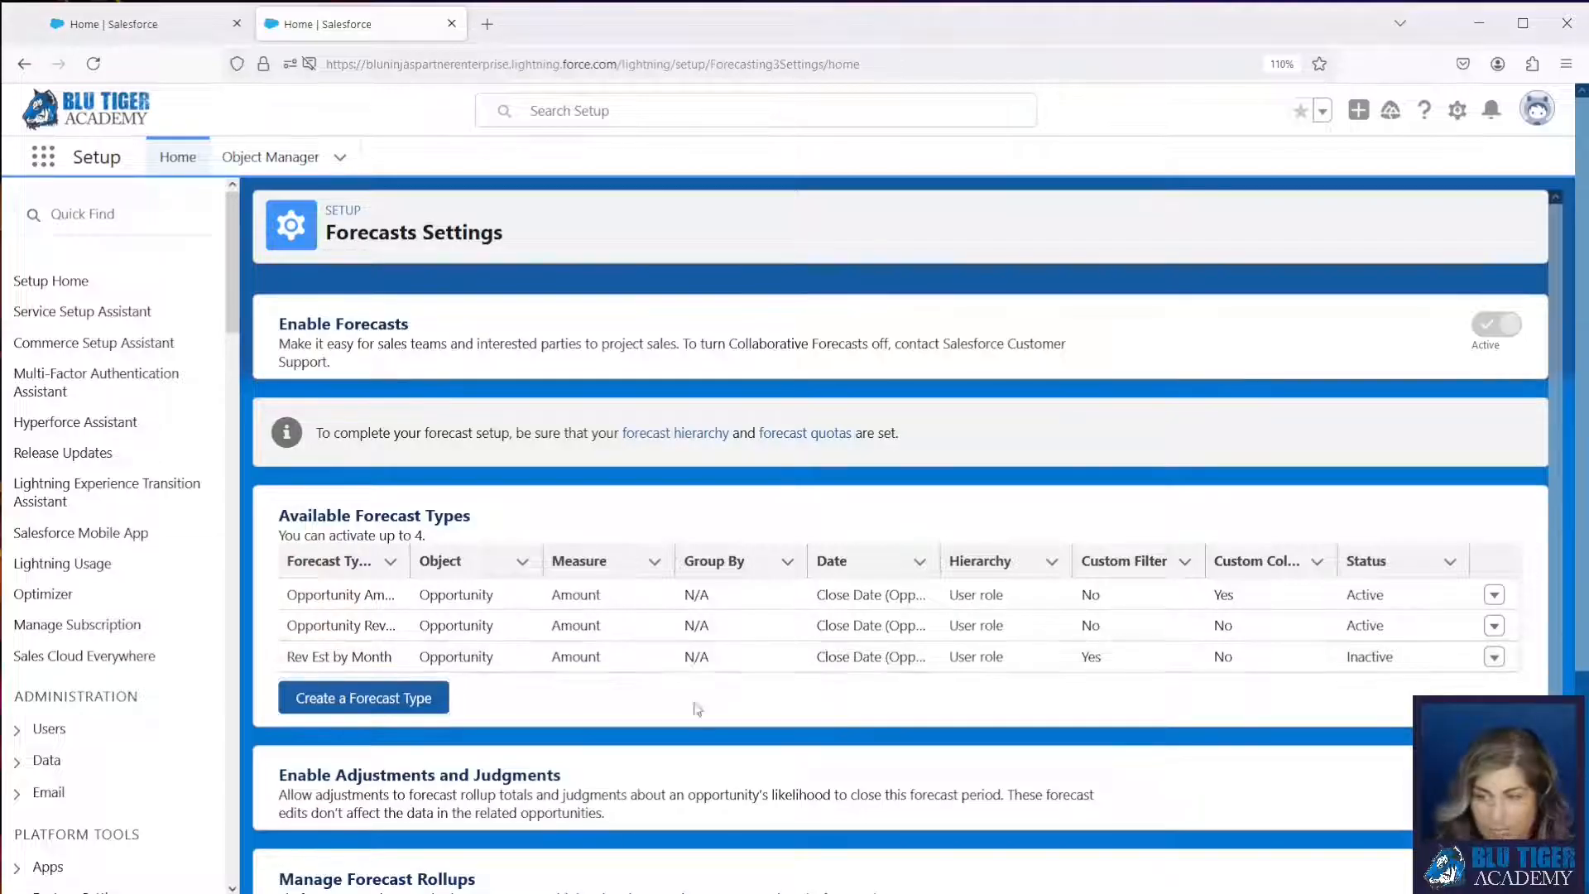
pyautogui.click(1494, 658)
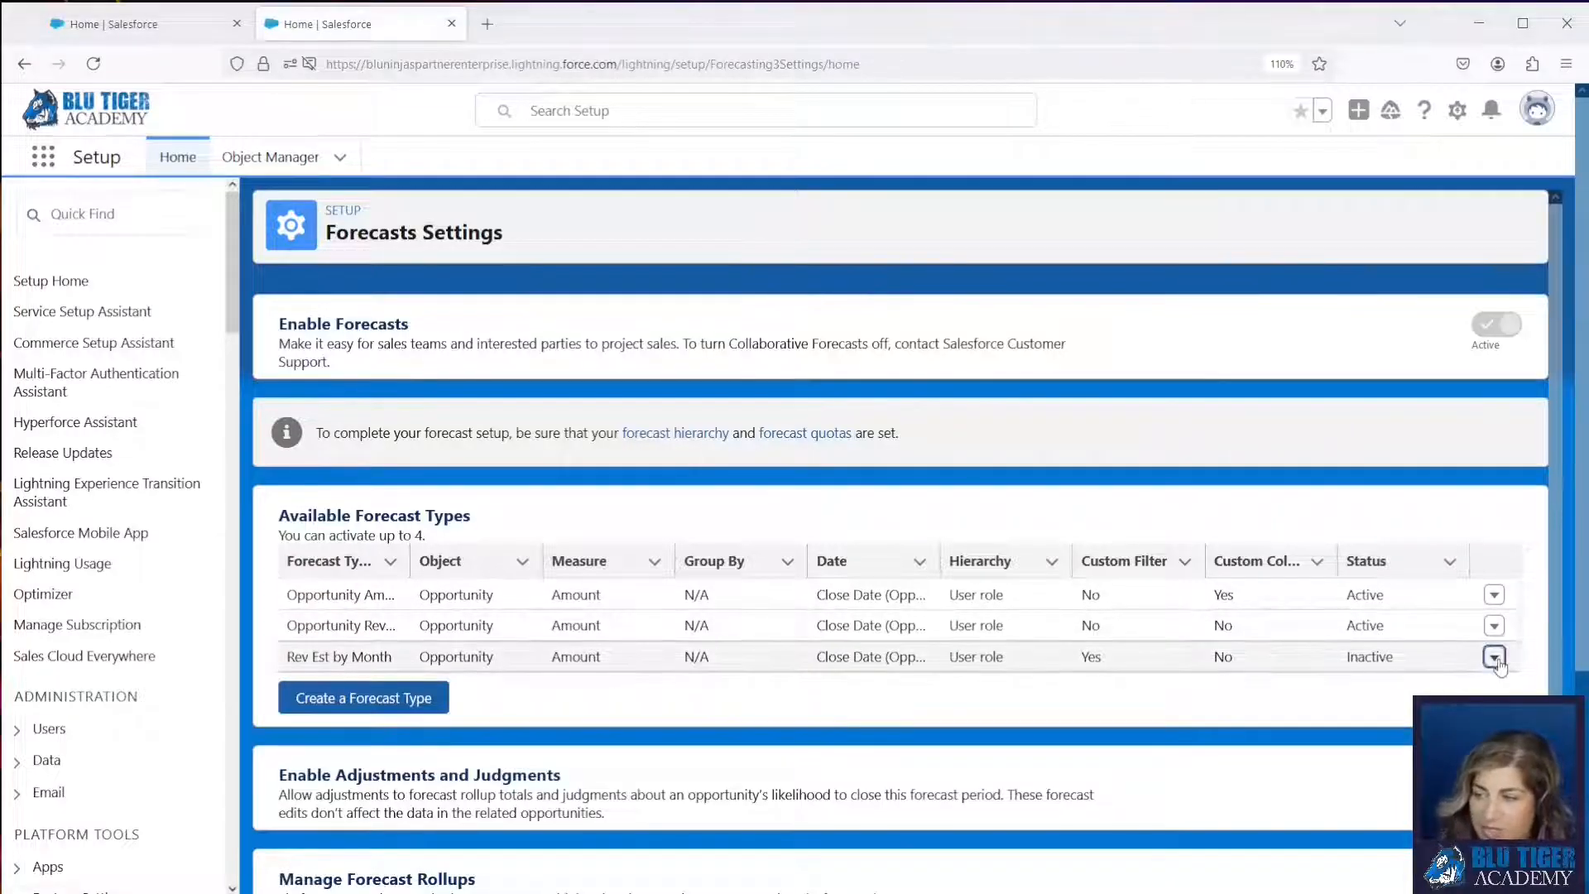
pyautogui.click(1375, 470)
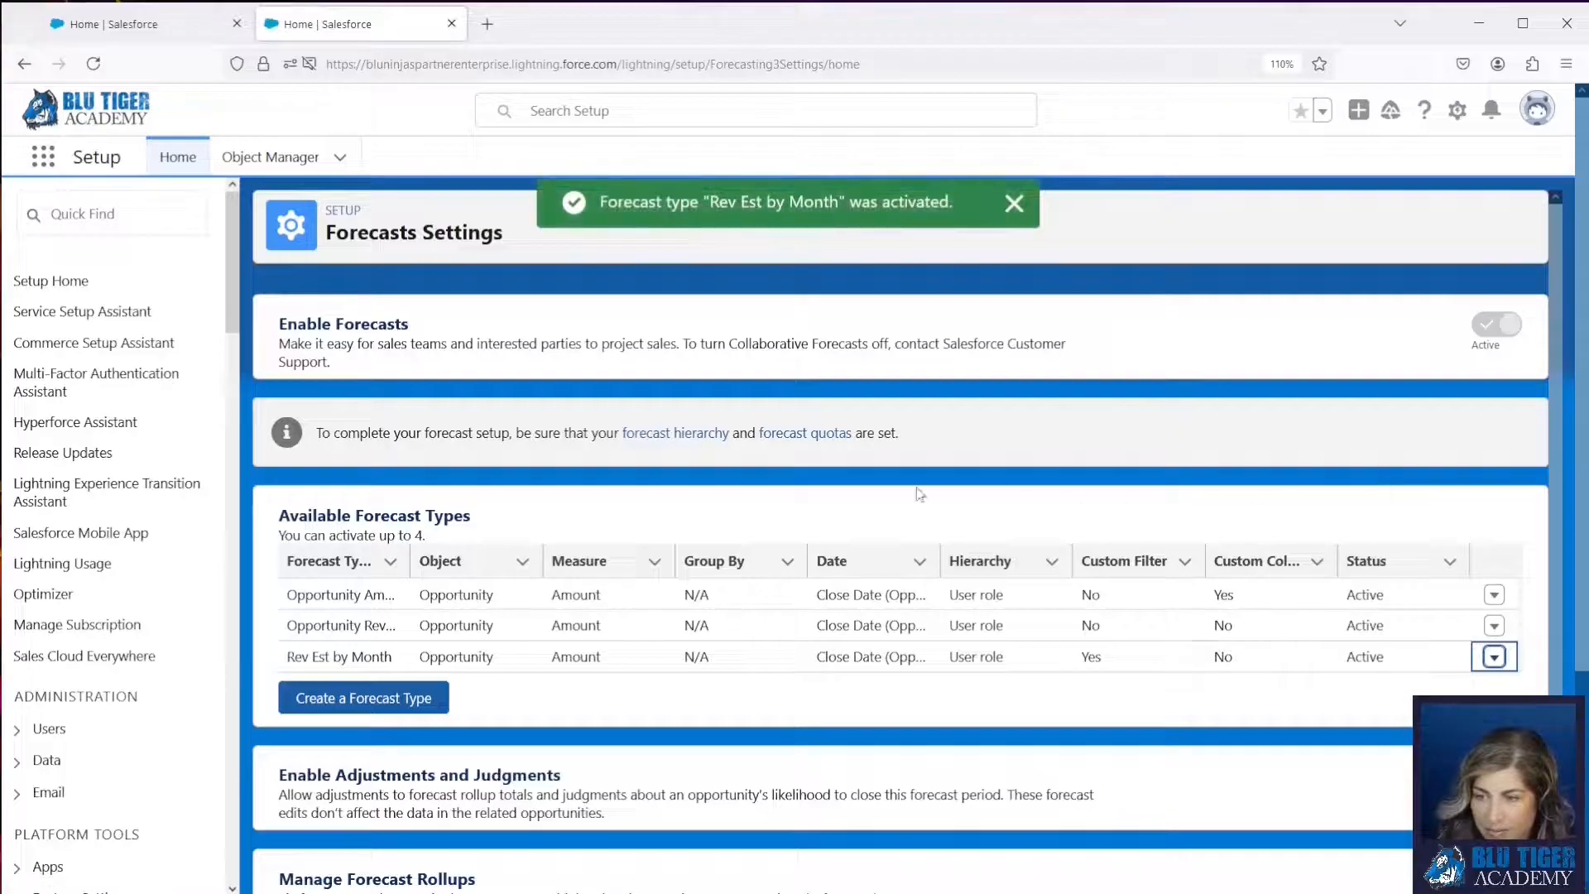
# Deactivate the Rev Est by Month forecast type and activate it again
pyautogui.click(1494, 656)
pyautogui.click(1370, 469)
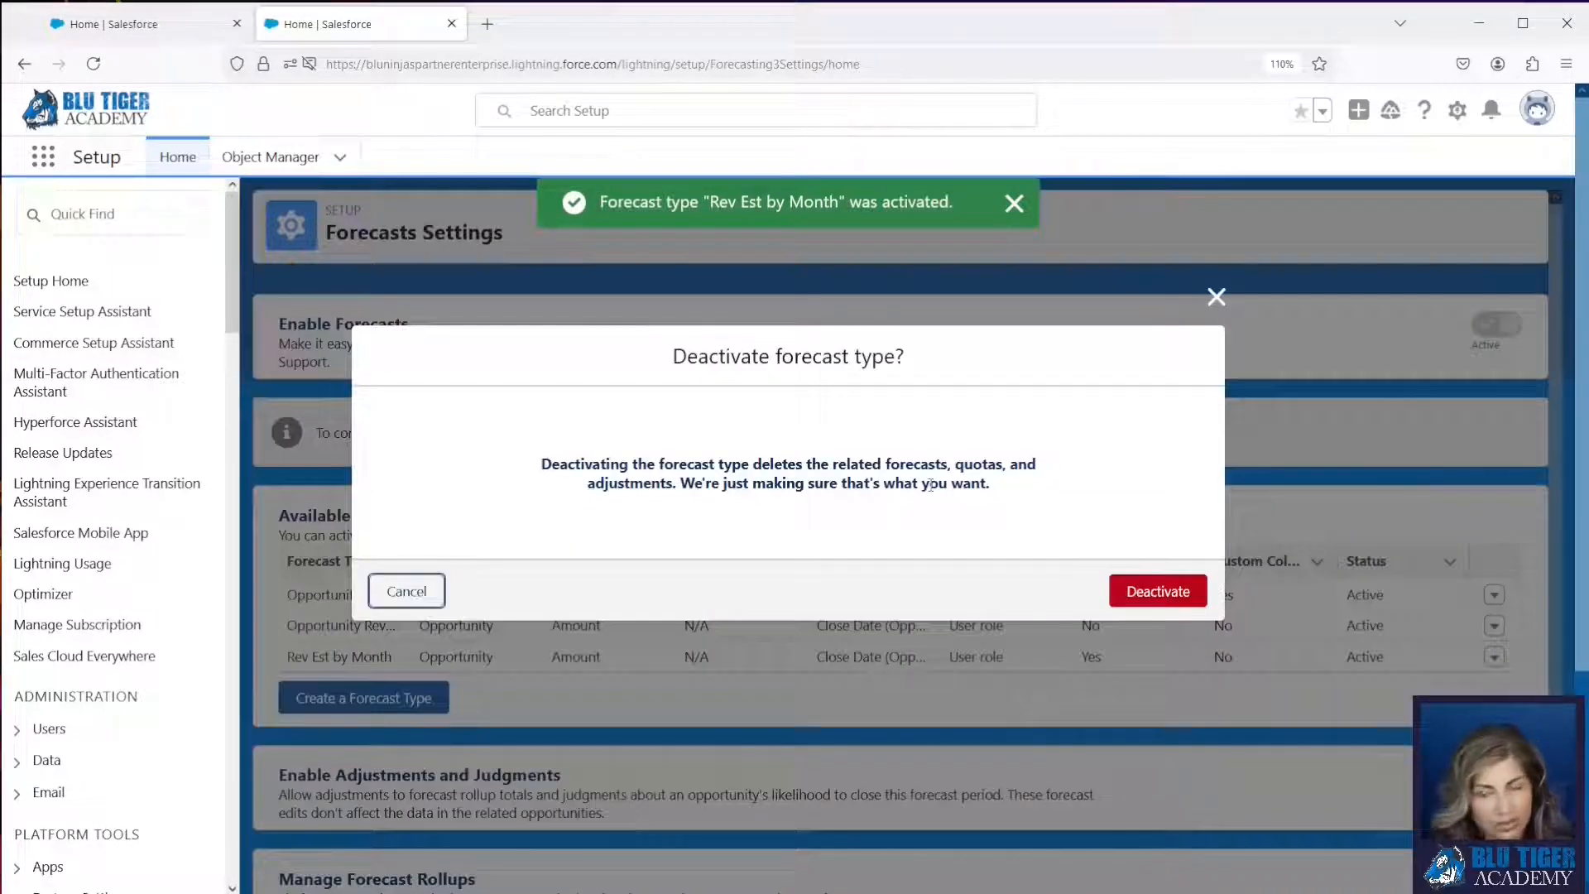
pyautogui.click(1130, 591)
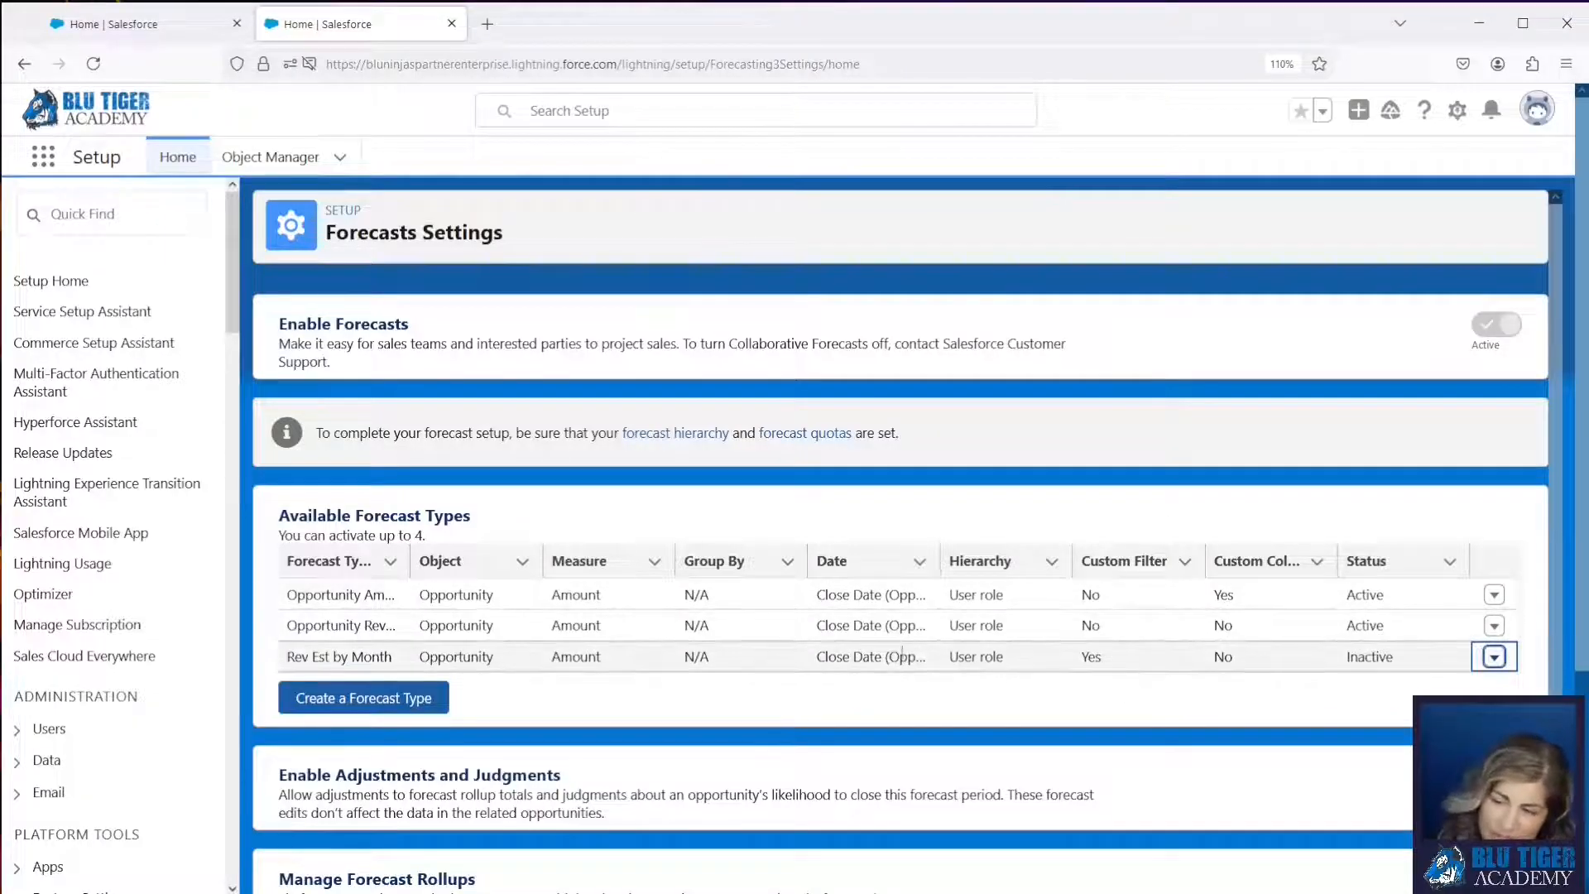
pyautogui.click(1494, 657)
pyautogui.click(1386, 470)
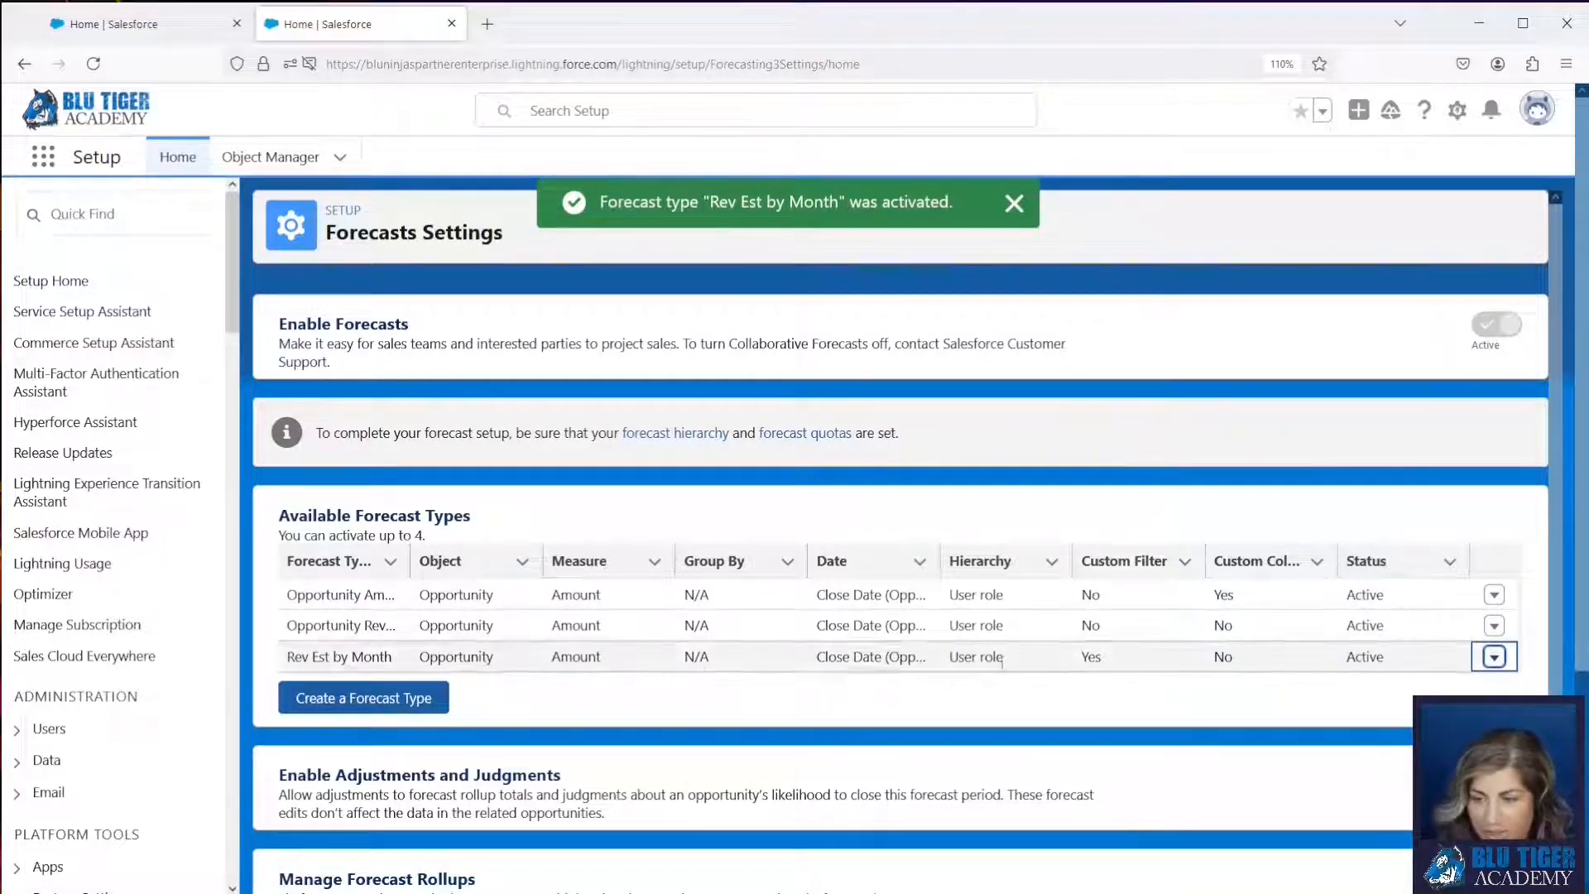
pyautogui.click(989, 713)
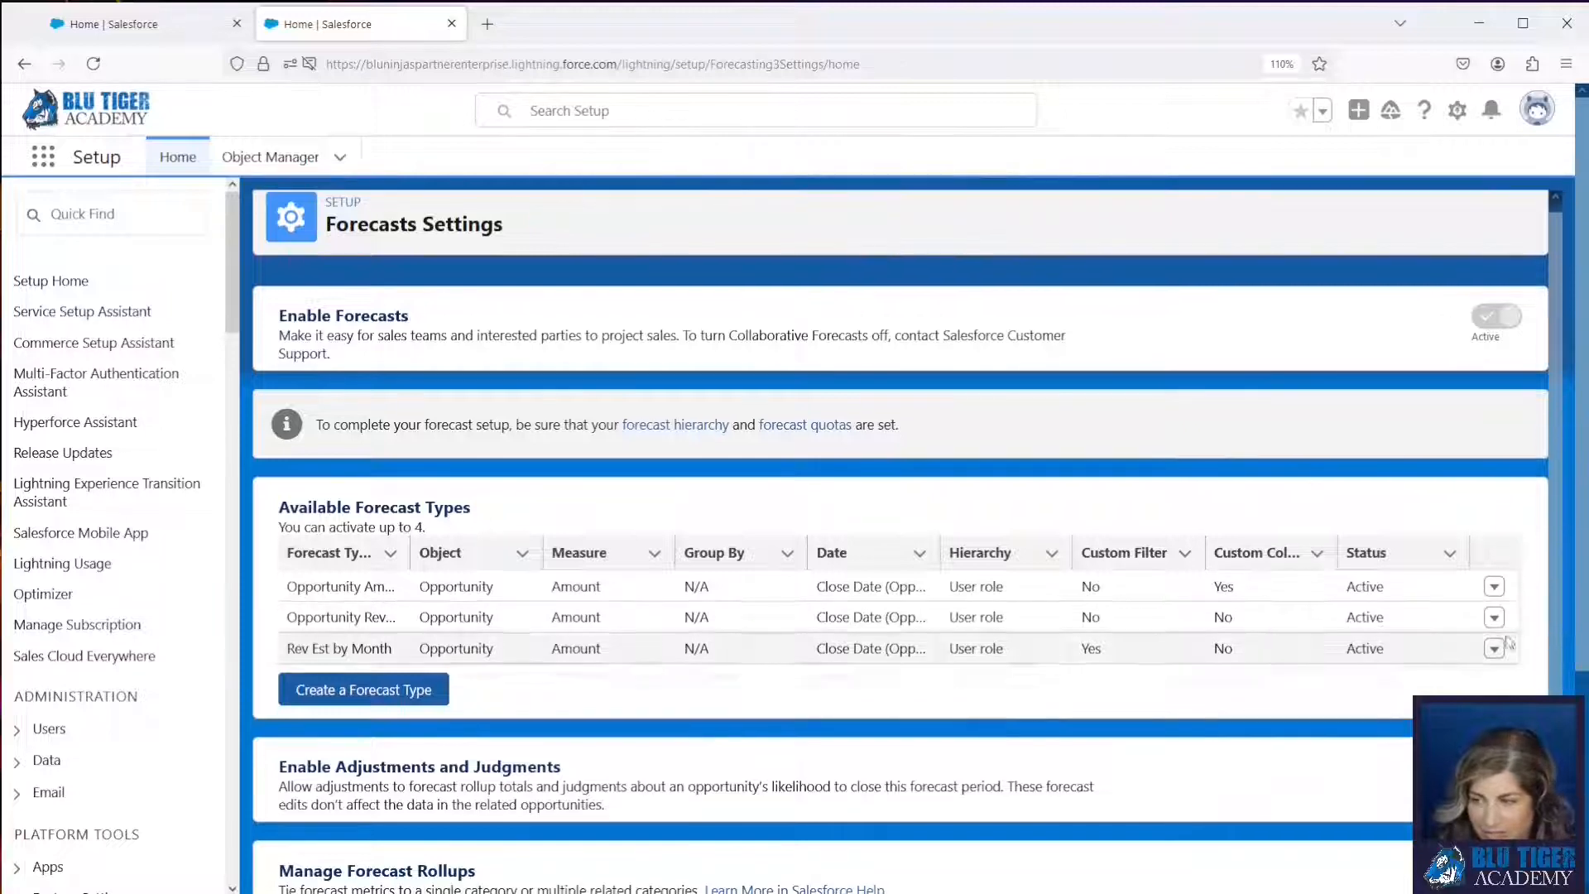
# Open the Manage Forecast Rollups settings for editing and examine the single and cumulative category rollup options
pyautogui.scroll(-2, 1584, 755)
pyautogui.scroll(-1, 1585, 755)
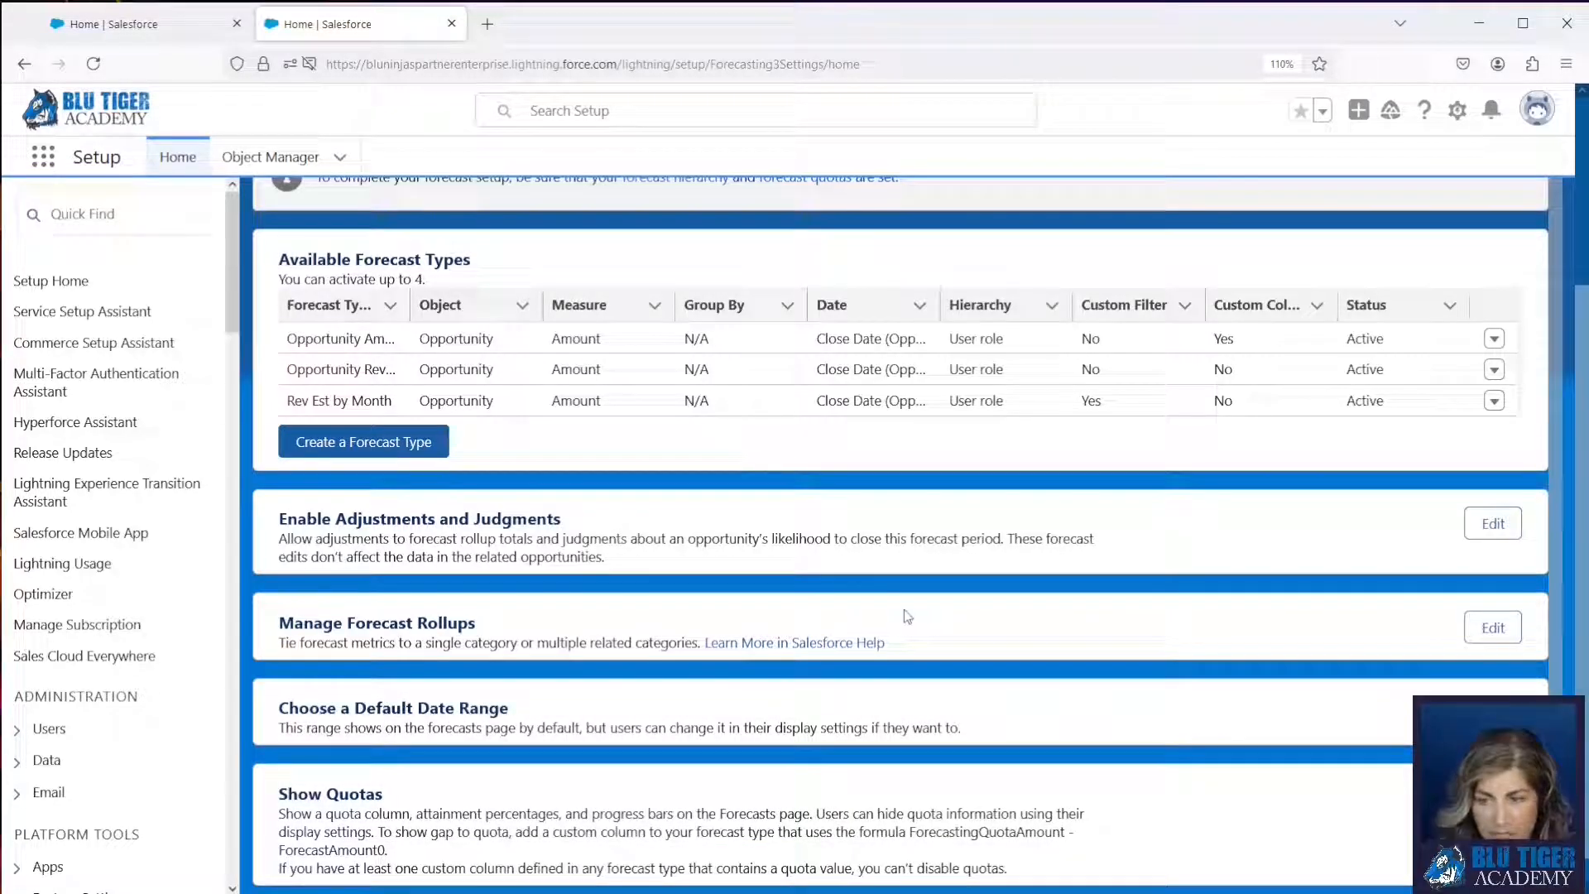
pyautogui.click(1491, 629)
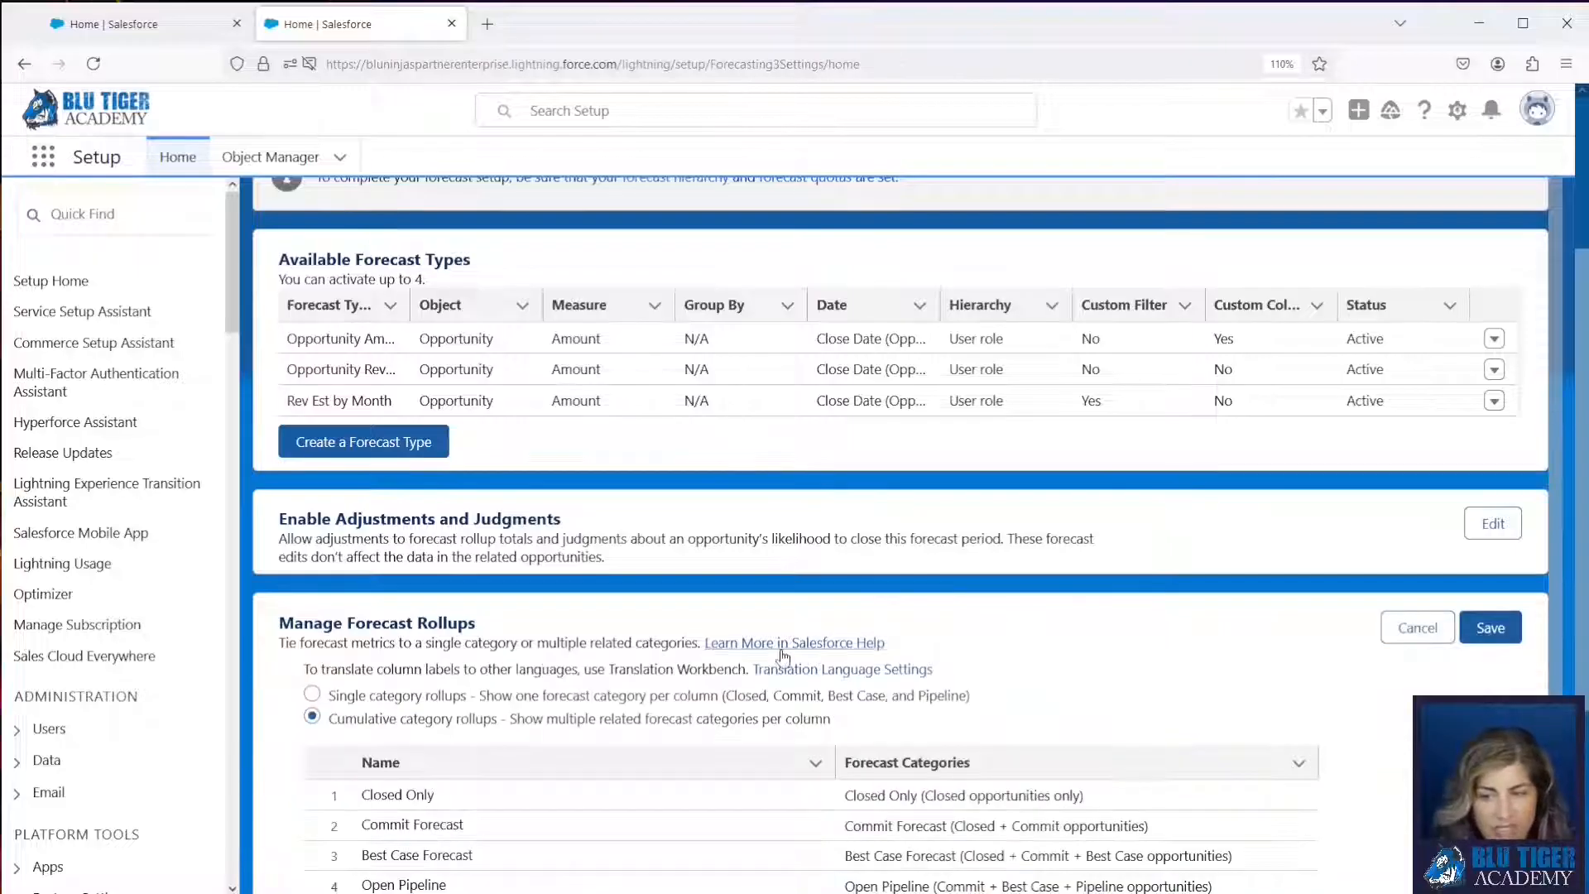
pyautogui.scroll(-3, 782, 646)
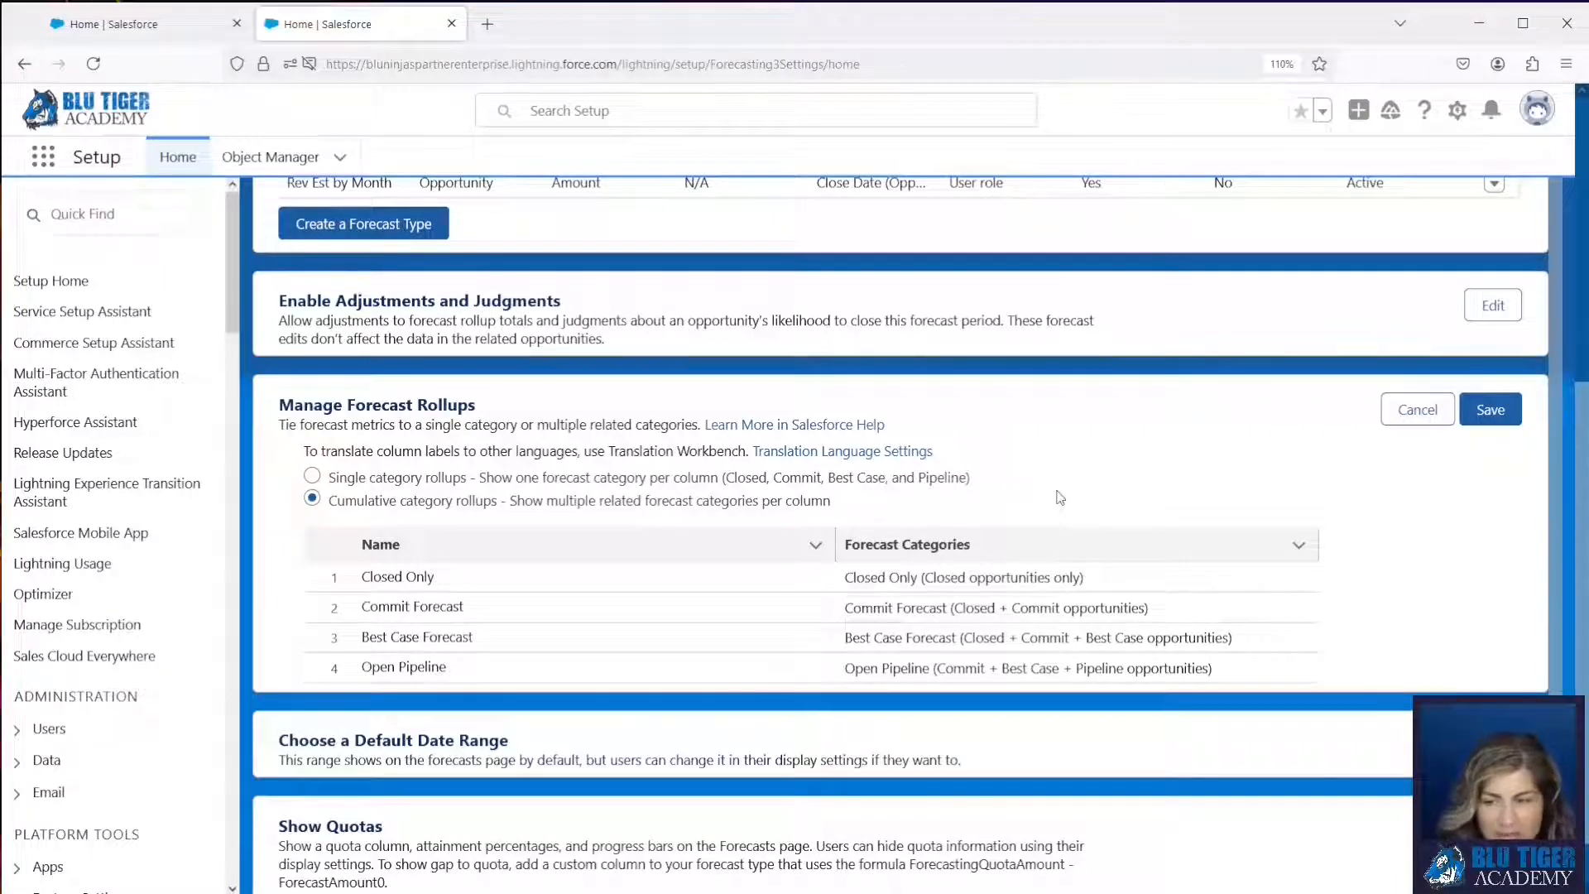
# Open Object Manager in a new browser tab and show the Opportunity object's Fields & Relationships
pyautogui.rightClick(257, 152)
pyautogui.click(315, 169)
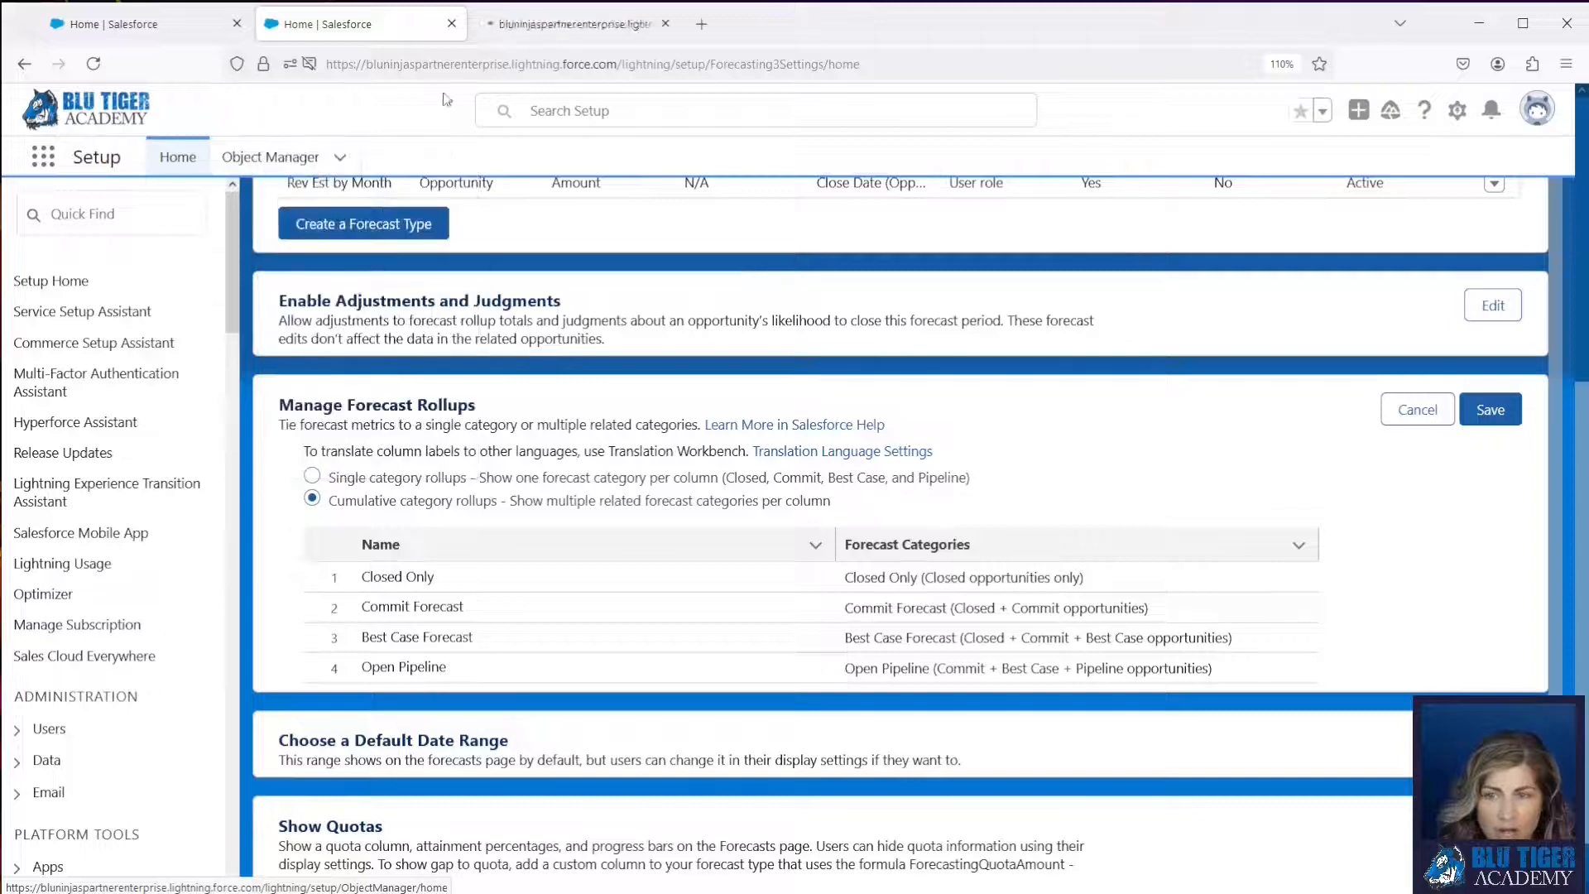
pyautogui.click(554, 25)
pyautogui.write('o')
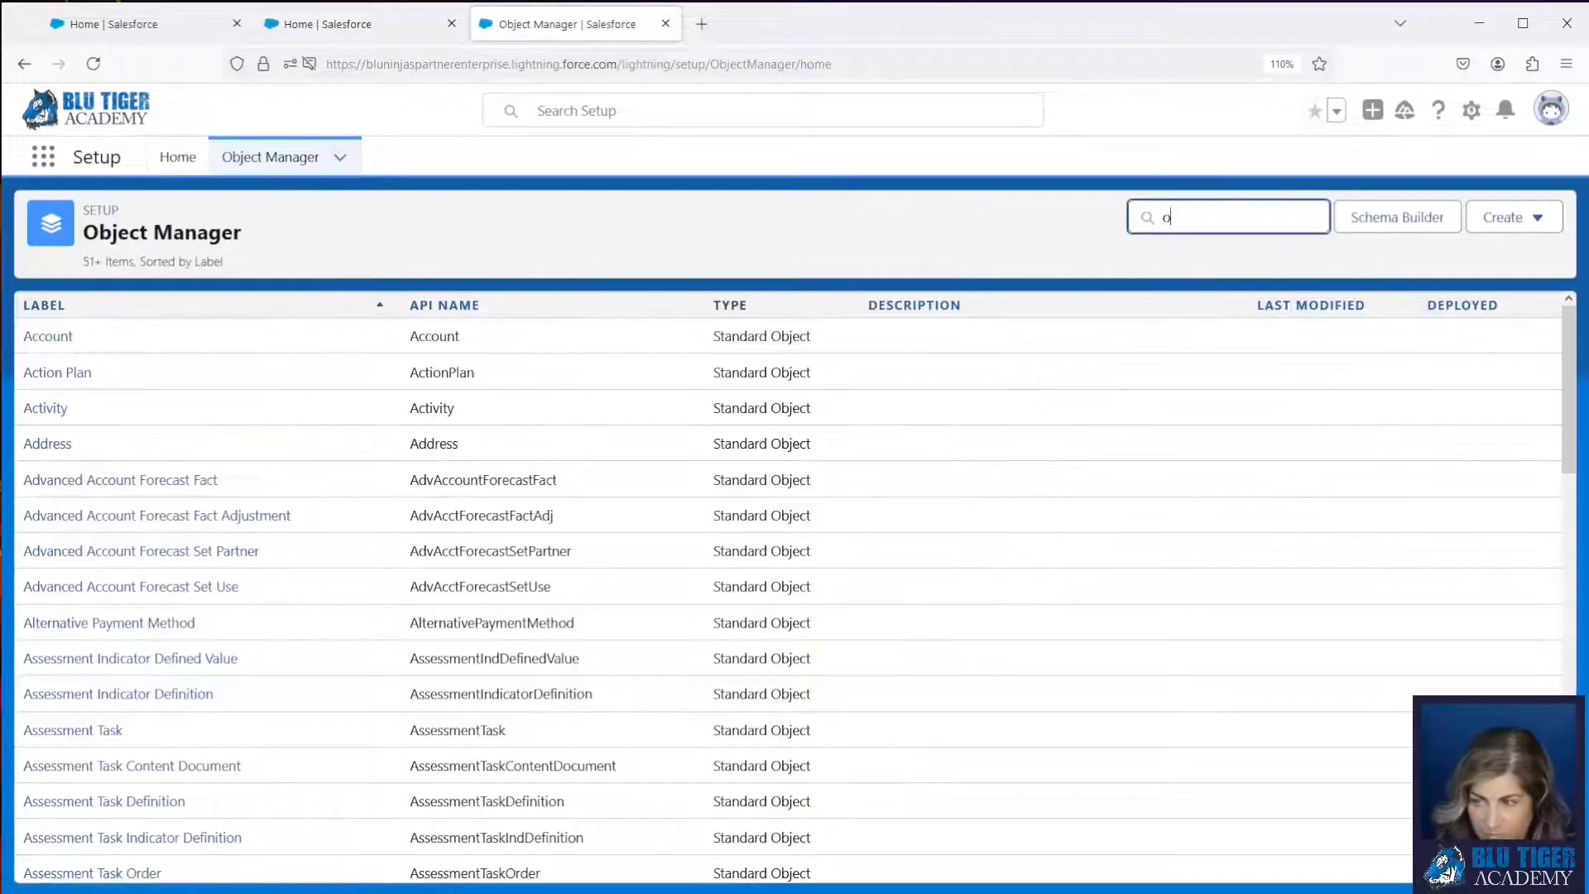
pyautogui.write('ppo')
pyautogui.click(51, 336)
pyautogui.click(119, 342)
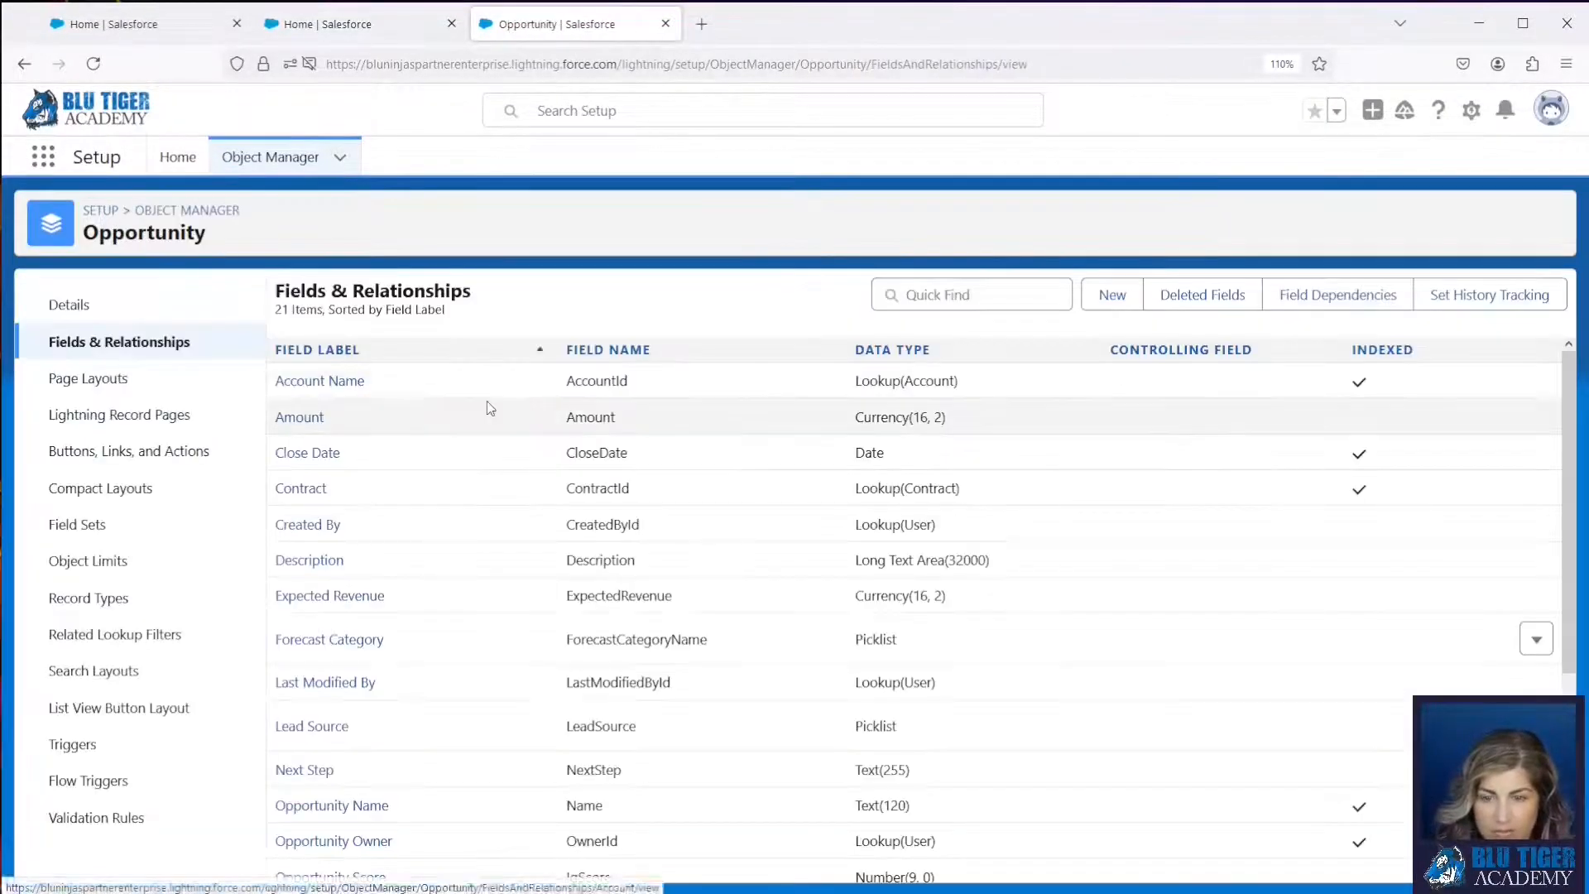
# Find and open the Opportunity object's Stage field and examine its stage picklist values
pyautogui.click(874, 306)
pyautogui.write('stage')
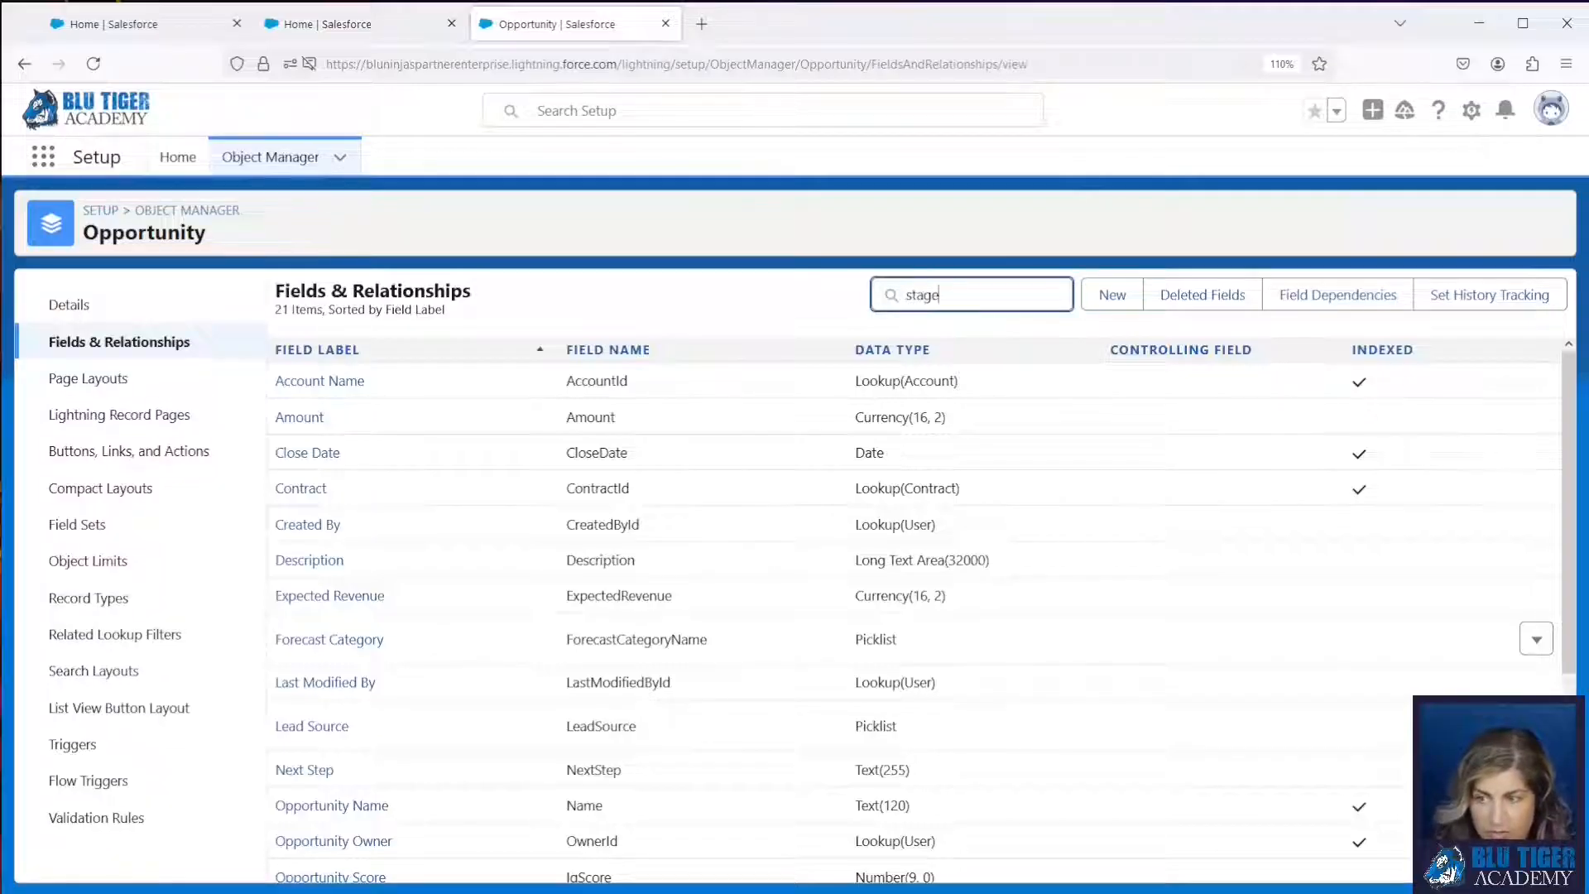
pyautogui.click(288, 395)
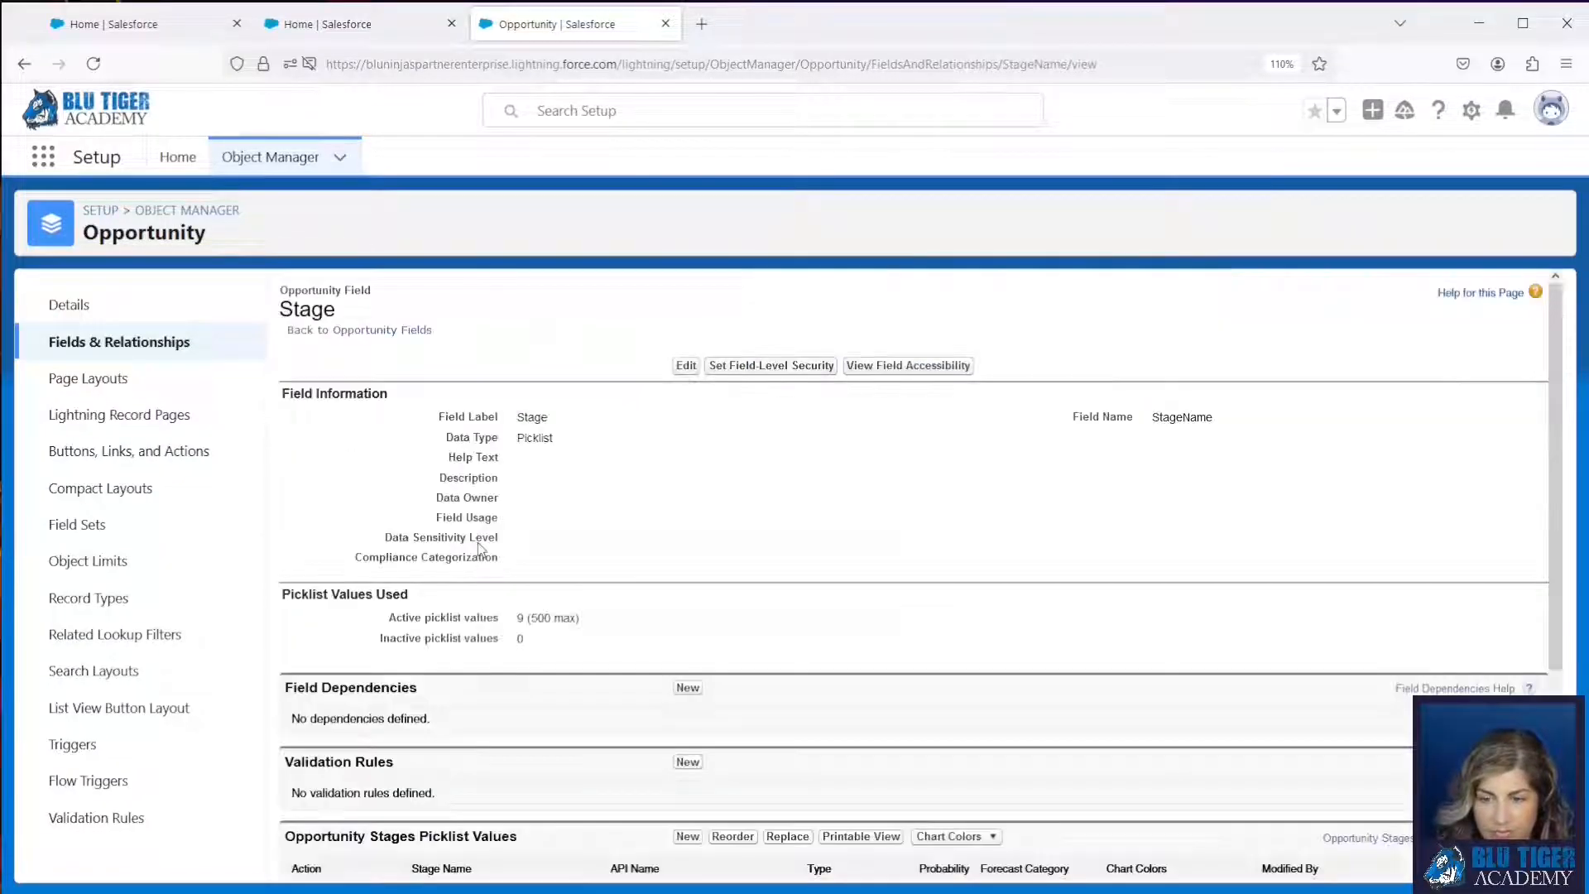
pyautogui.scroll(-3, 480, 547)
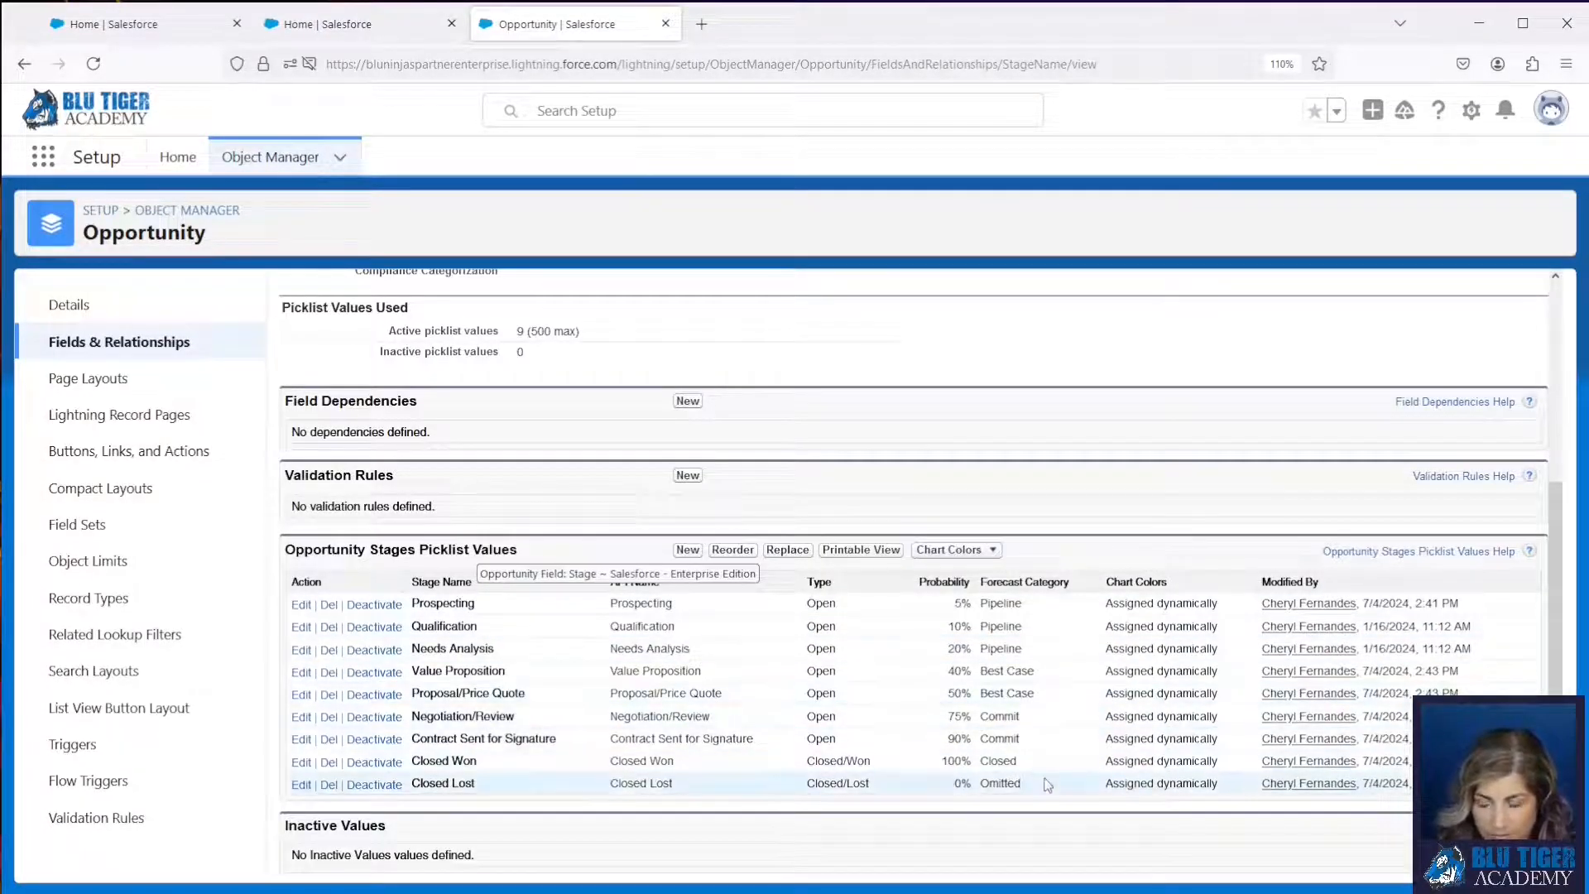
# Open the Prospecting stage for editing, view the available forecast categories and leave without saving
pyautogui.click(302, 607)
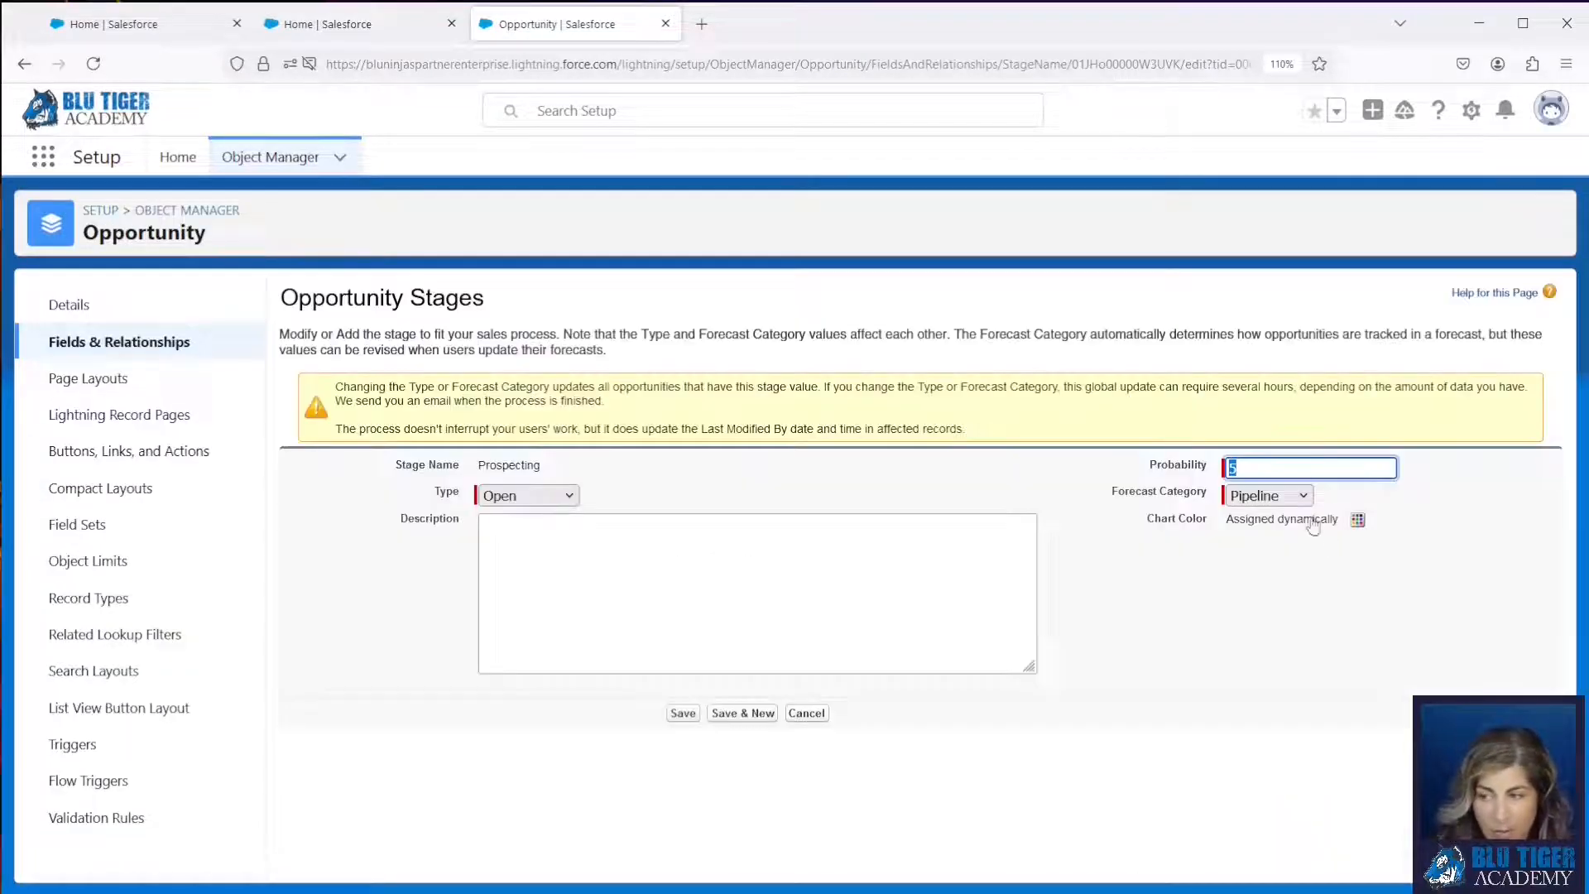
pyautogui.click(1266, 495)
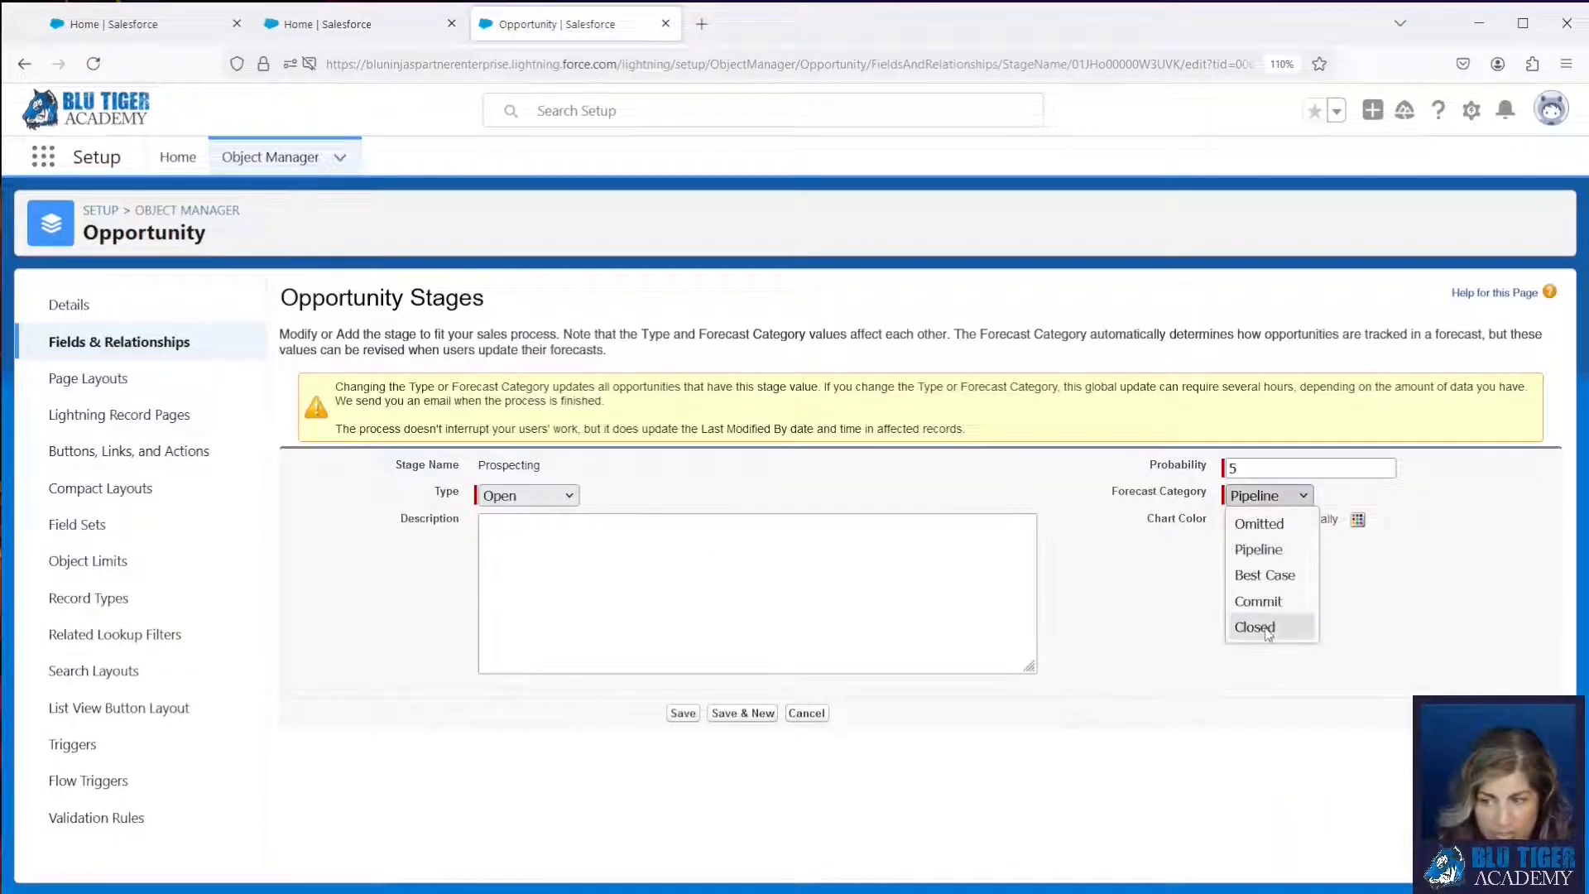
pyautogui.click(806, 712)
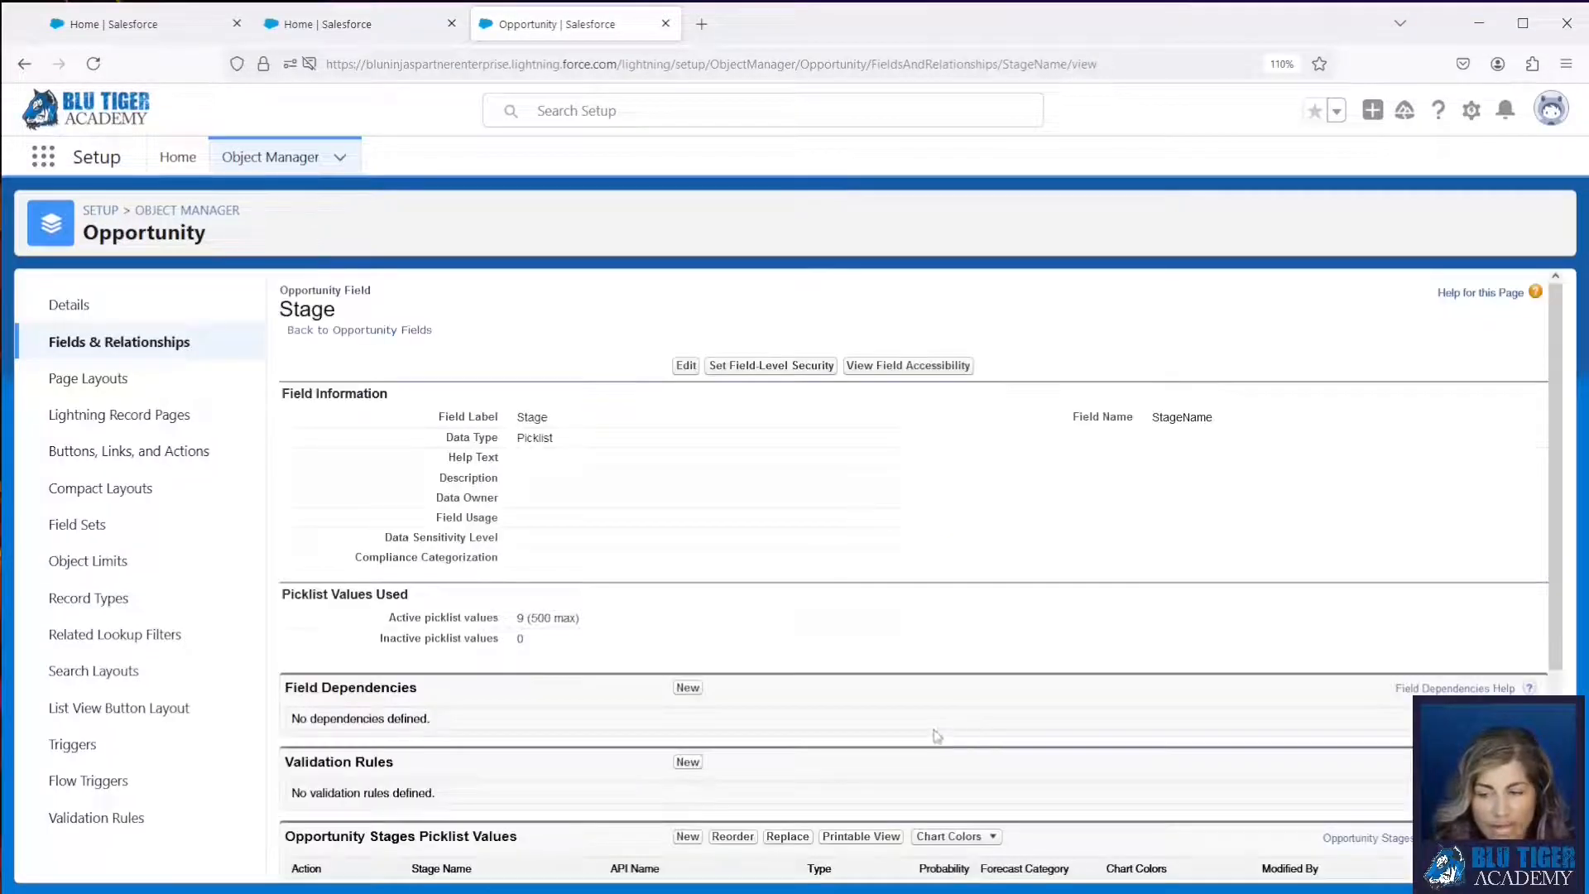
# Examine the forecast categories mapped to the opportunity stages, highlighting Value Proposition's category and the Negotiation/Review stage name
pyautogui.scroll(-3, 934, 735)
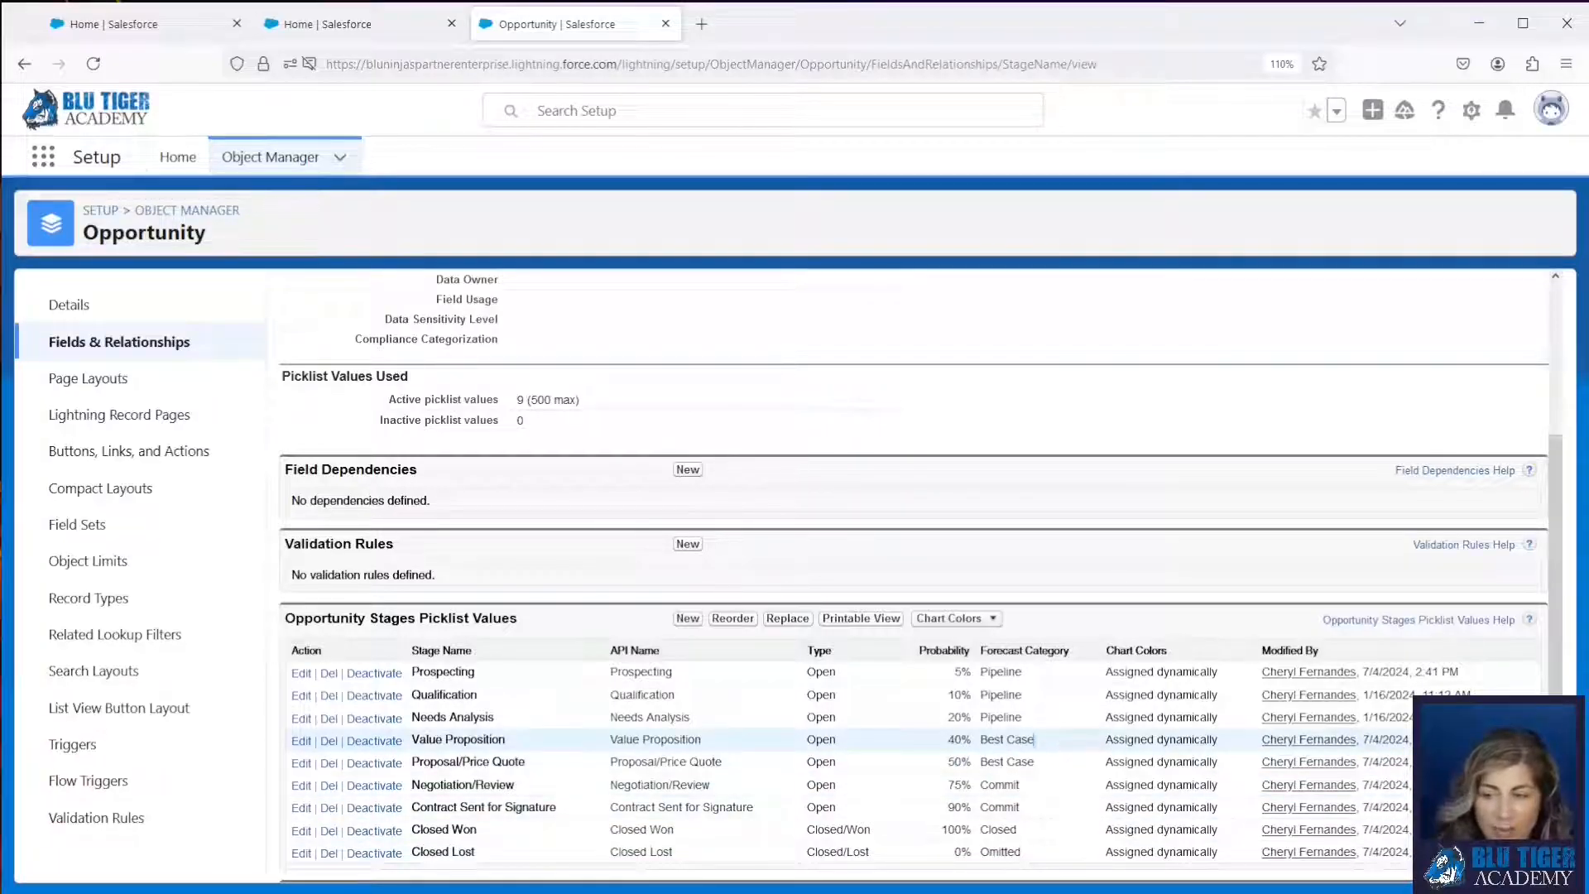
pyautogui.moveTo(1042, 740); pyautogui.dragTo(981, 741)
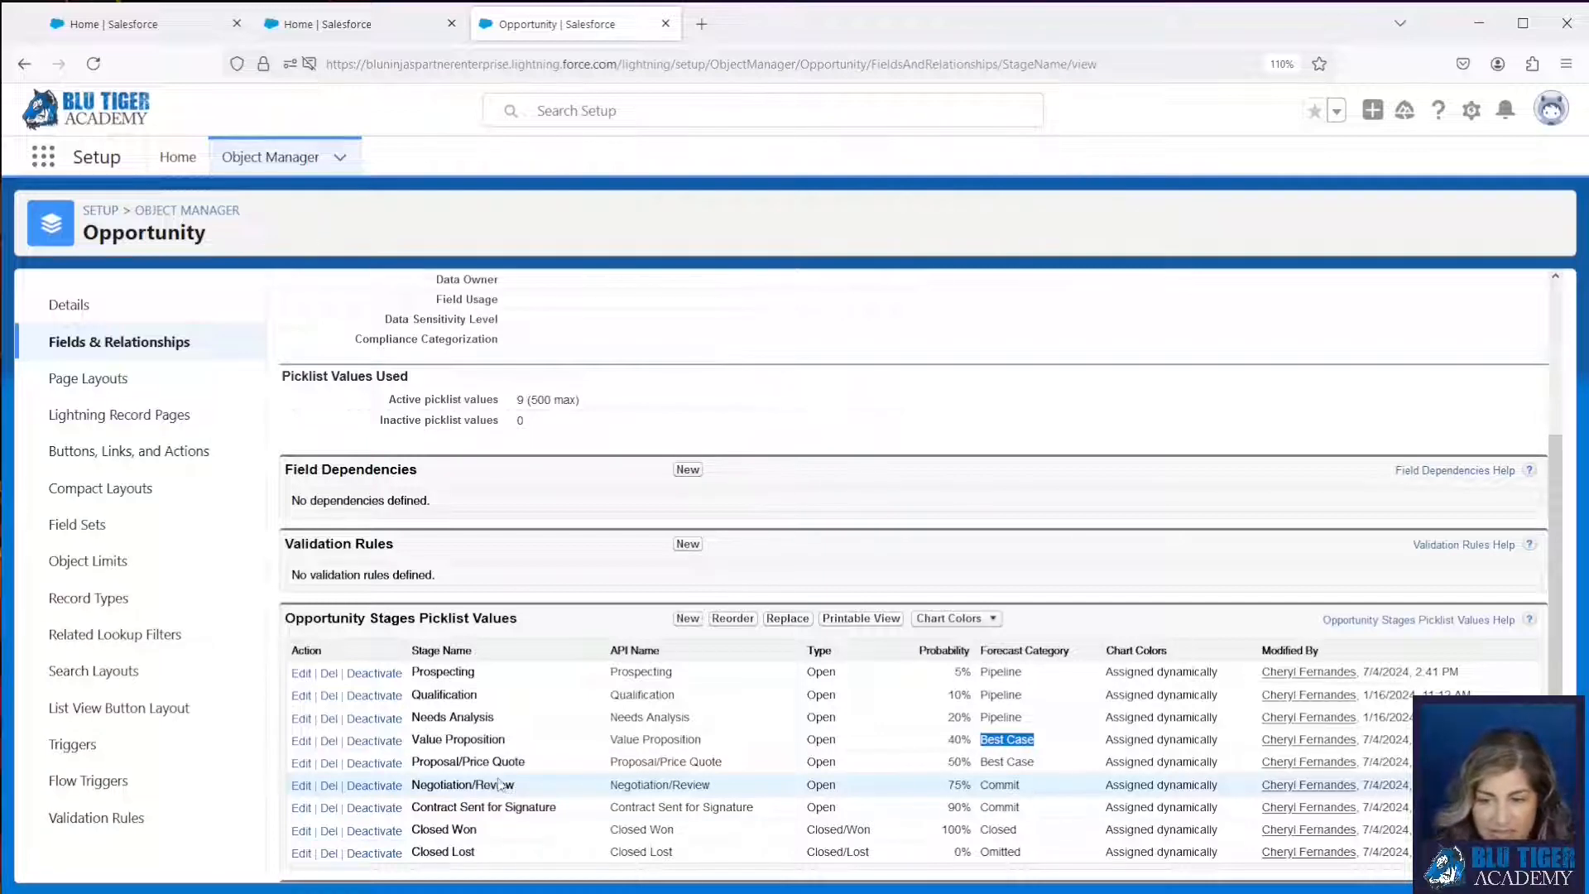
pyautogui.moveTo(515, 786); pyautogui.dragTo(417, 791)
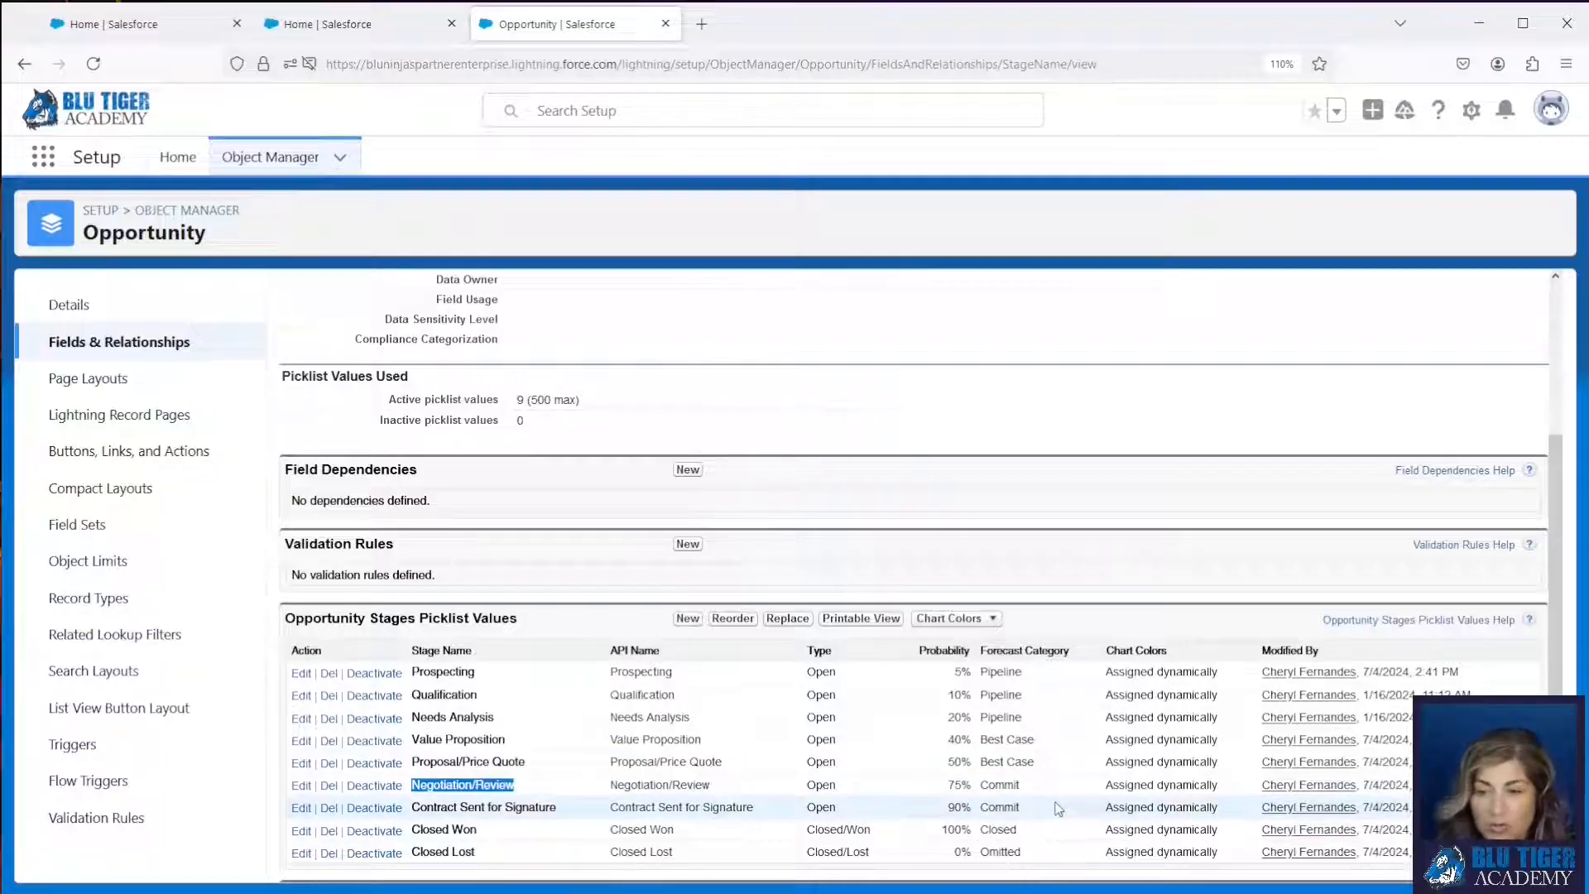
# Find and open the Opportunity object's Forecast Category field and examine its picklist values
pyautogui.click(142, 347)
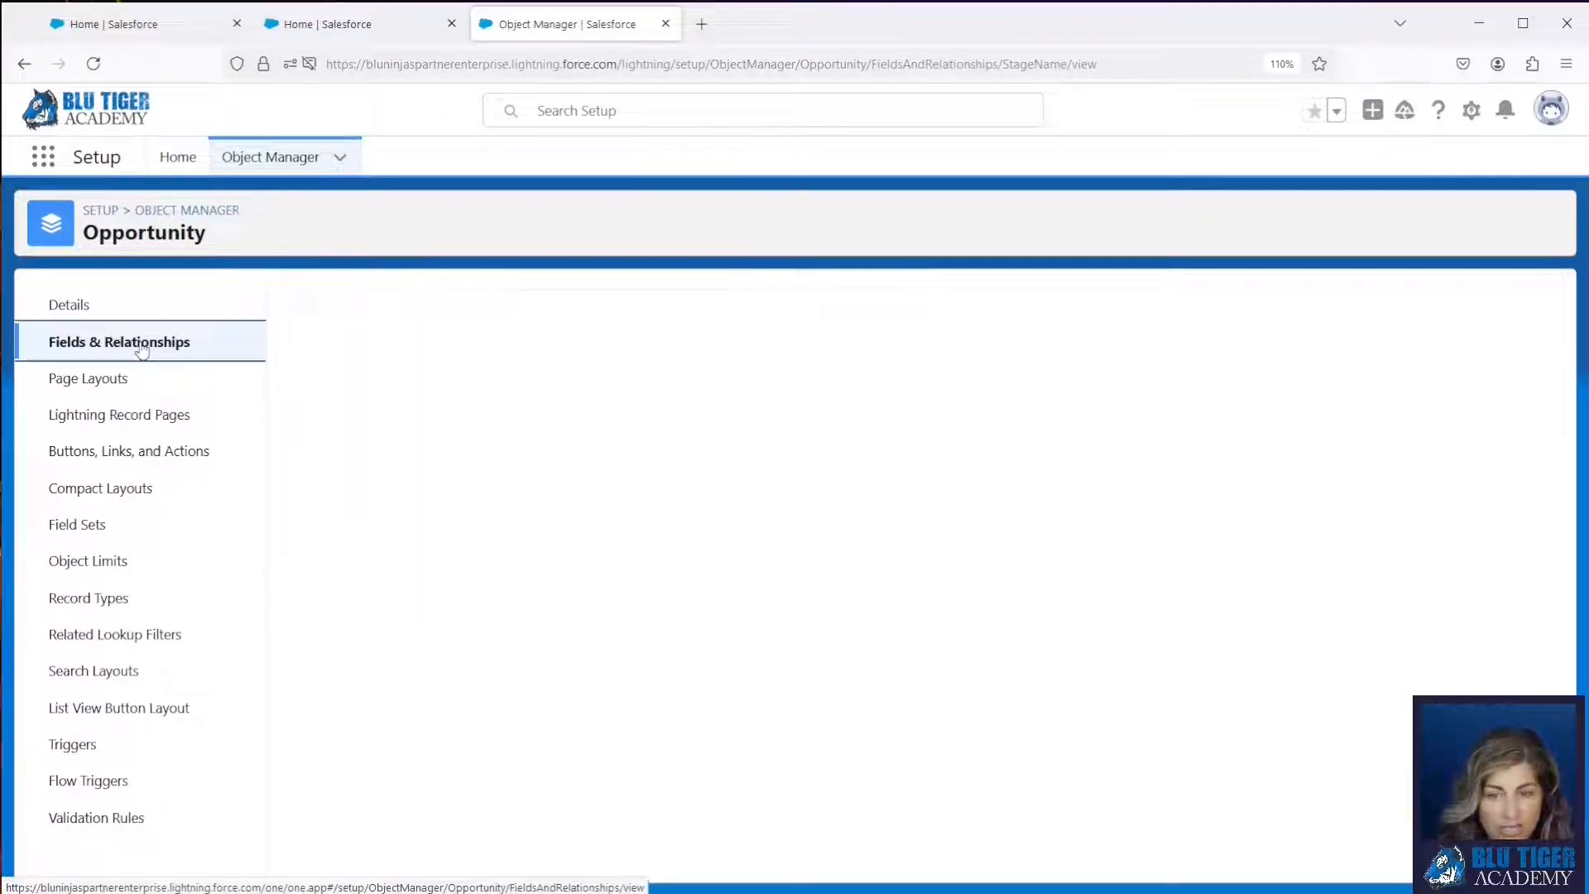
pyautogui.click(960, 294)
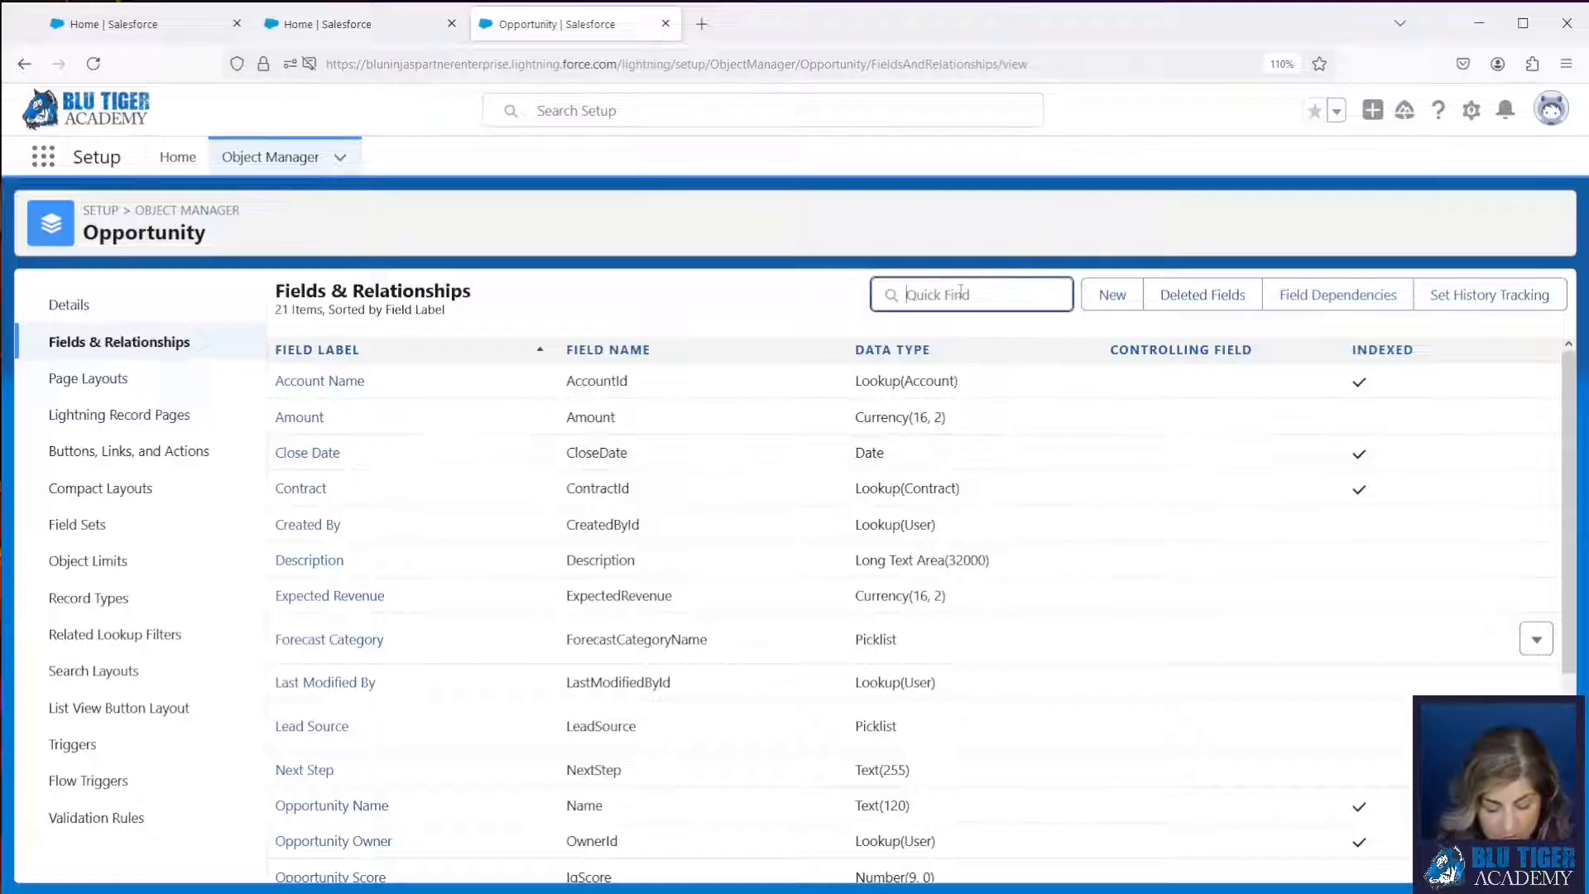
pyautogui.write('Forecast')
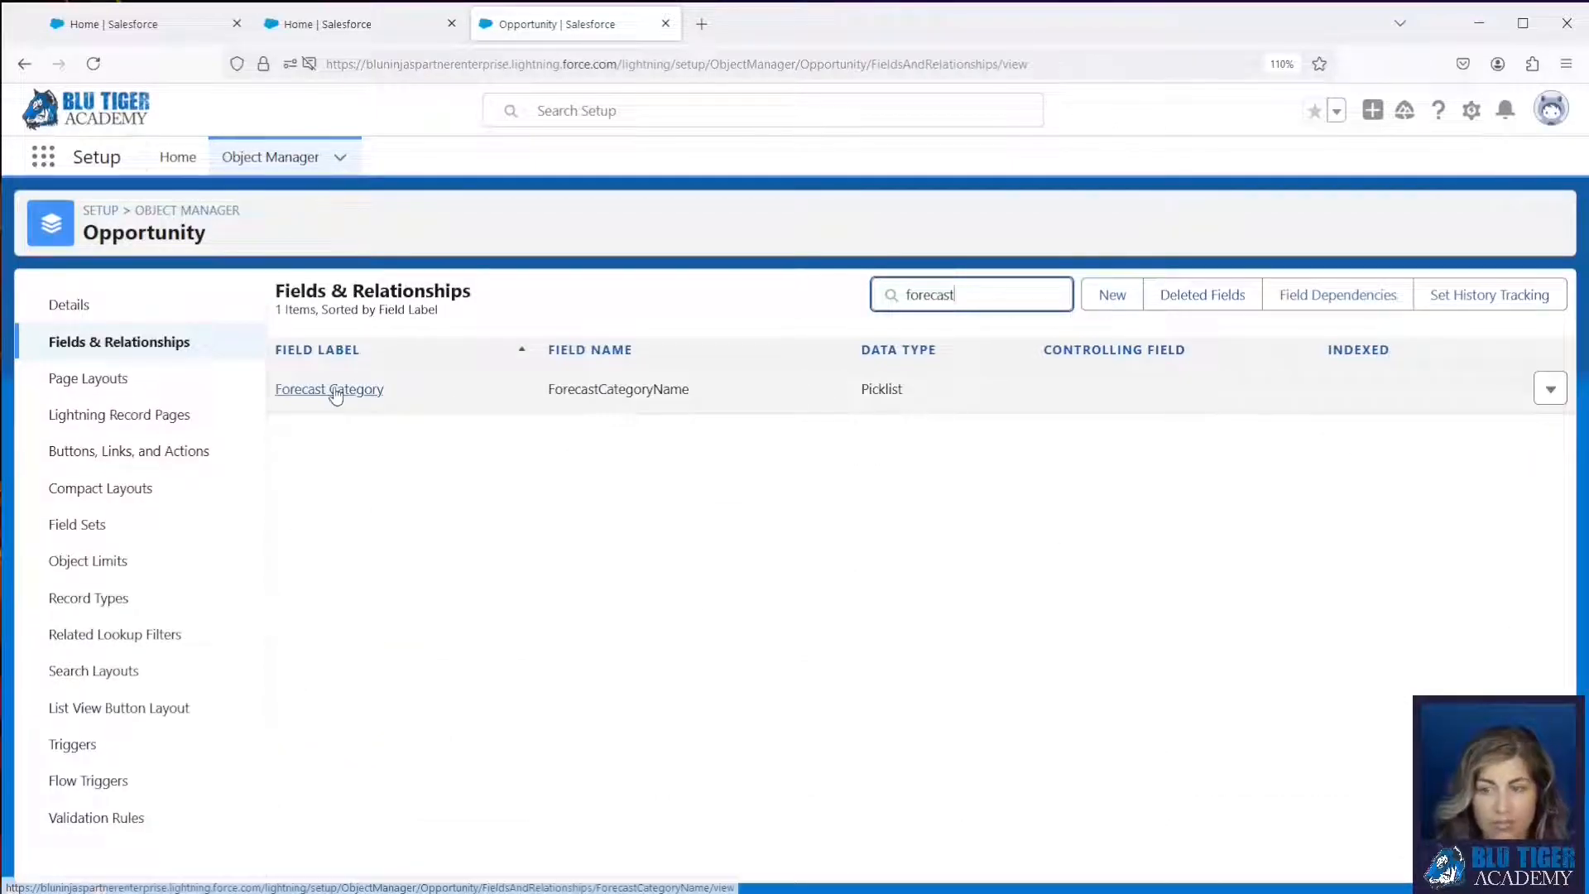
pyautogui.click(338, 391)
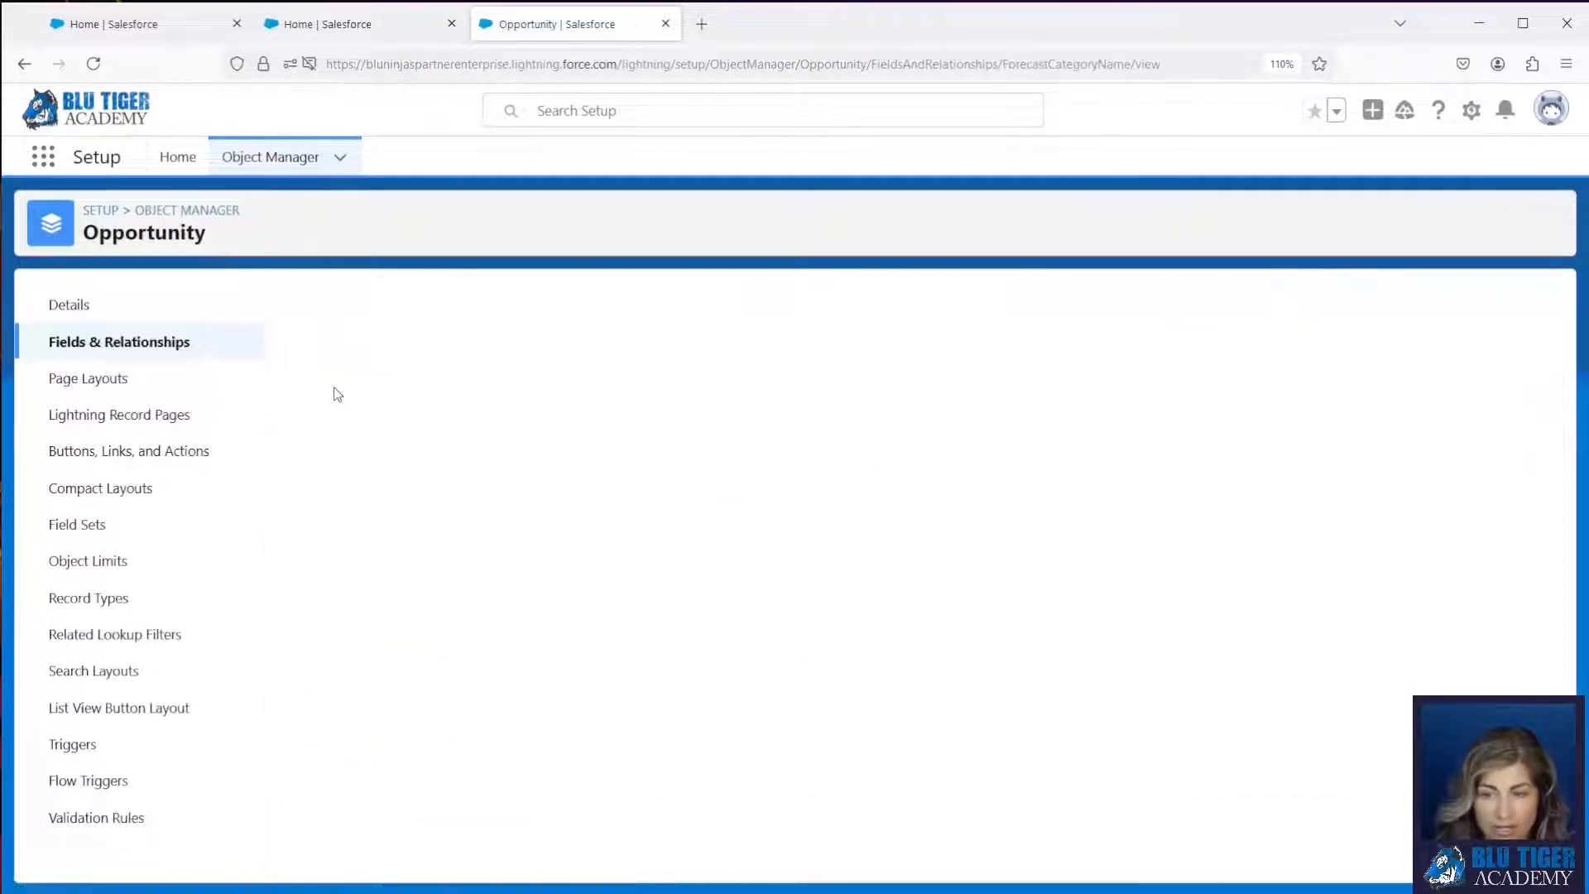
pyautogui.scroll(-2, 465, 594)
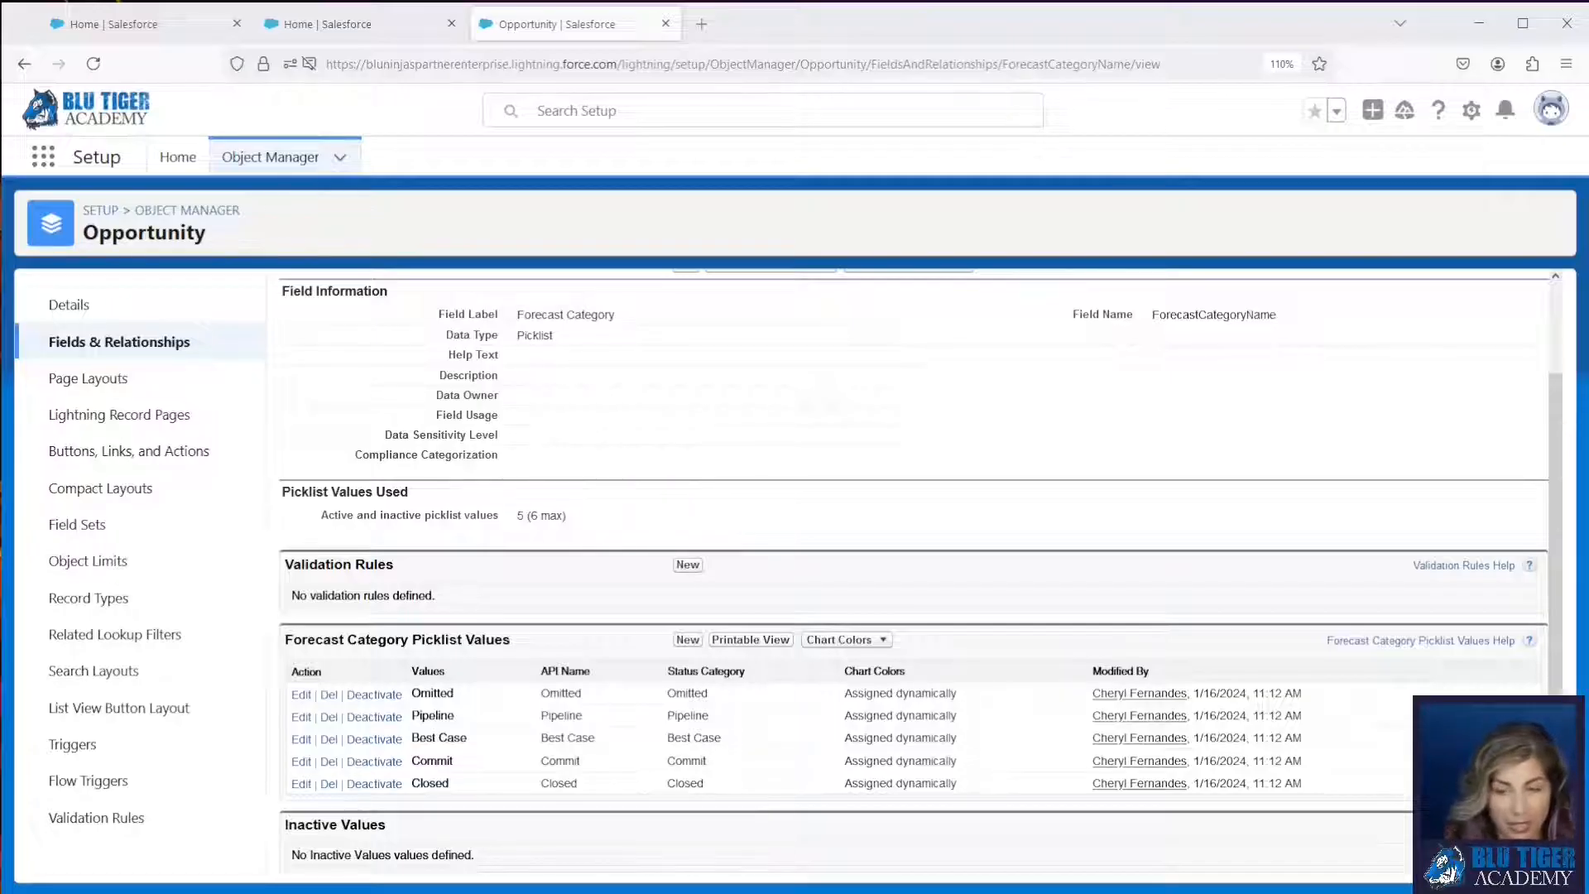
# Return to the forecast settings, compare single and cumulative category rollups, and save the rollups as Cumulative category rollups
pyautogui.click(347, 28)
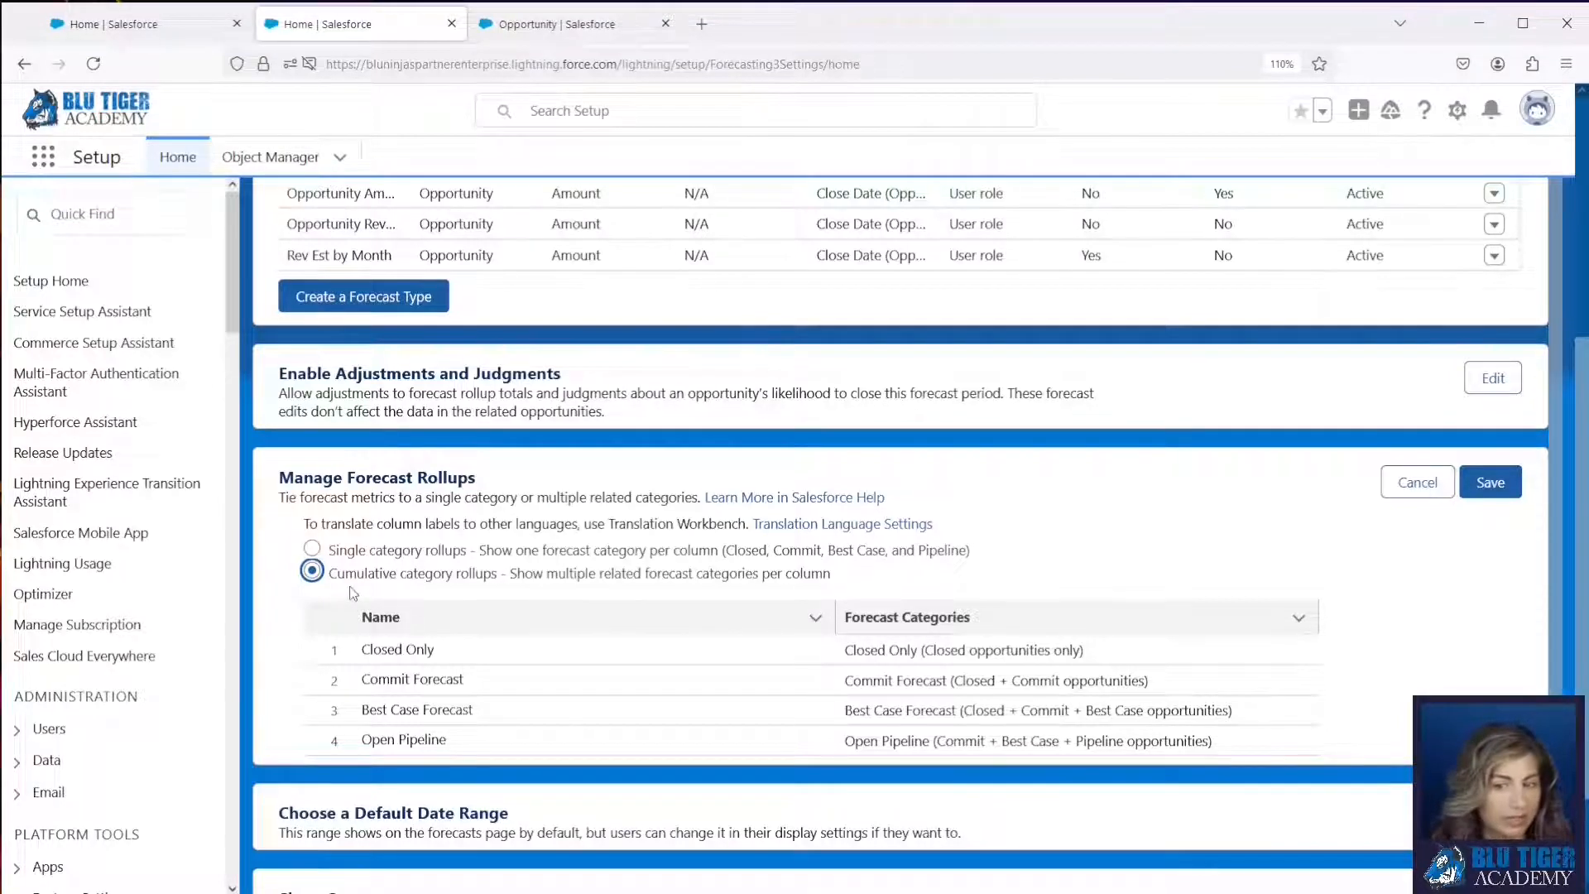
pyautogui.click(311, 548)
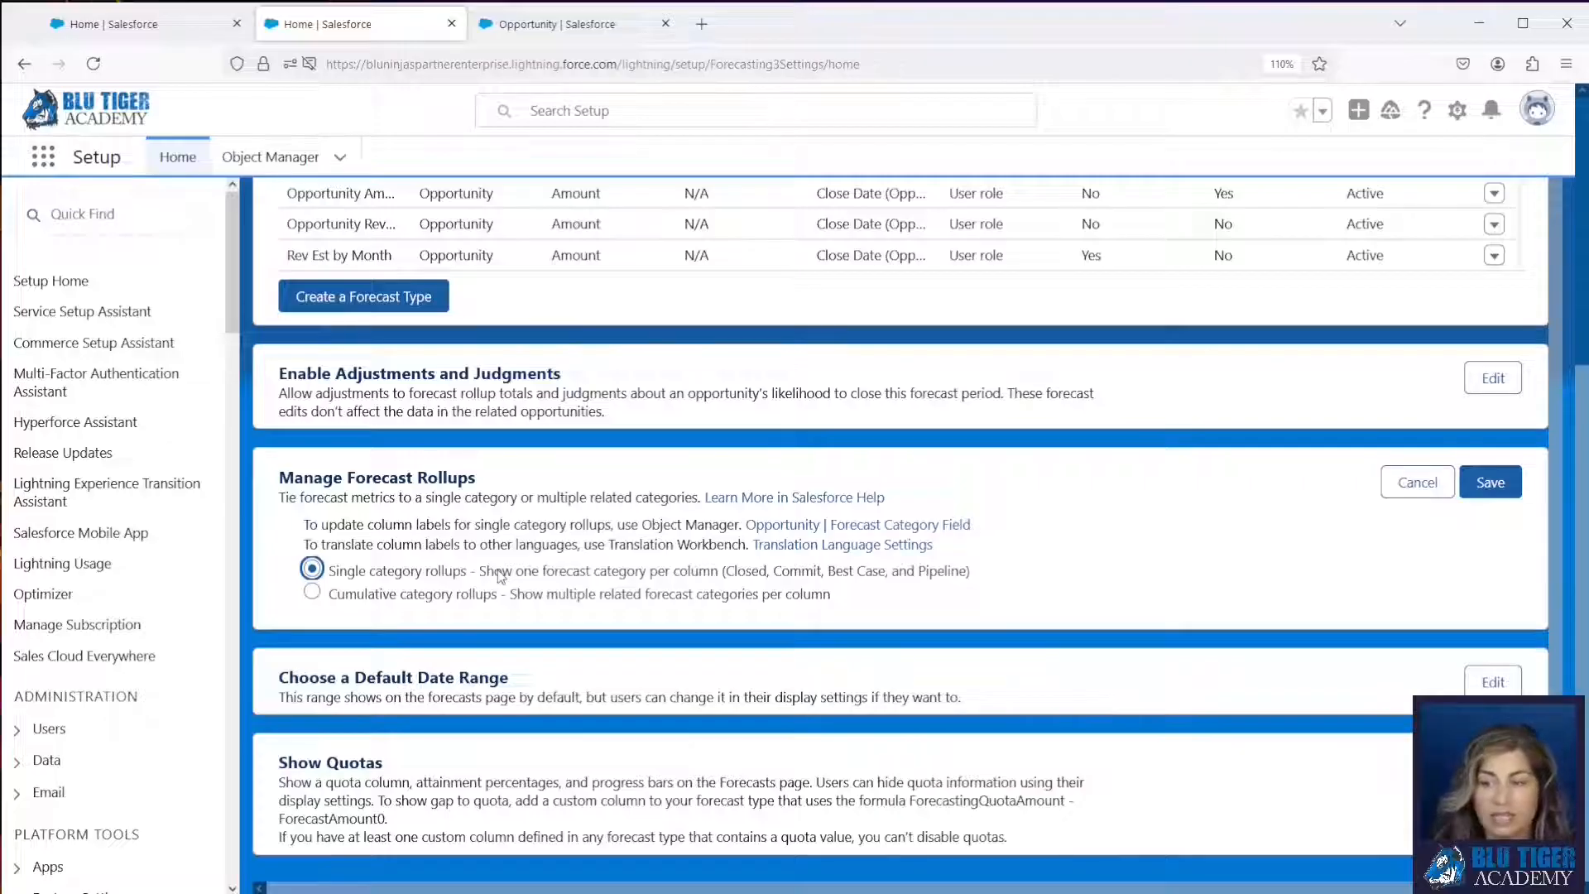
pyautogui.click(312, 592)
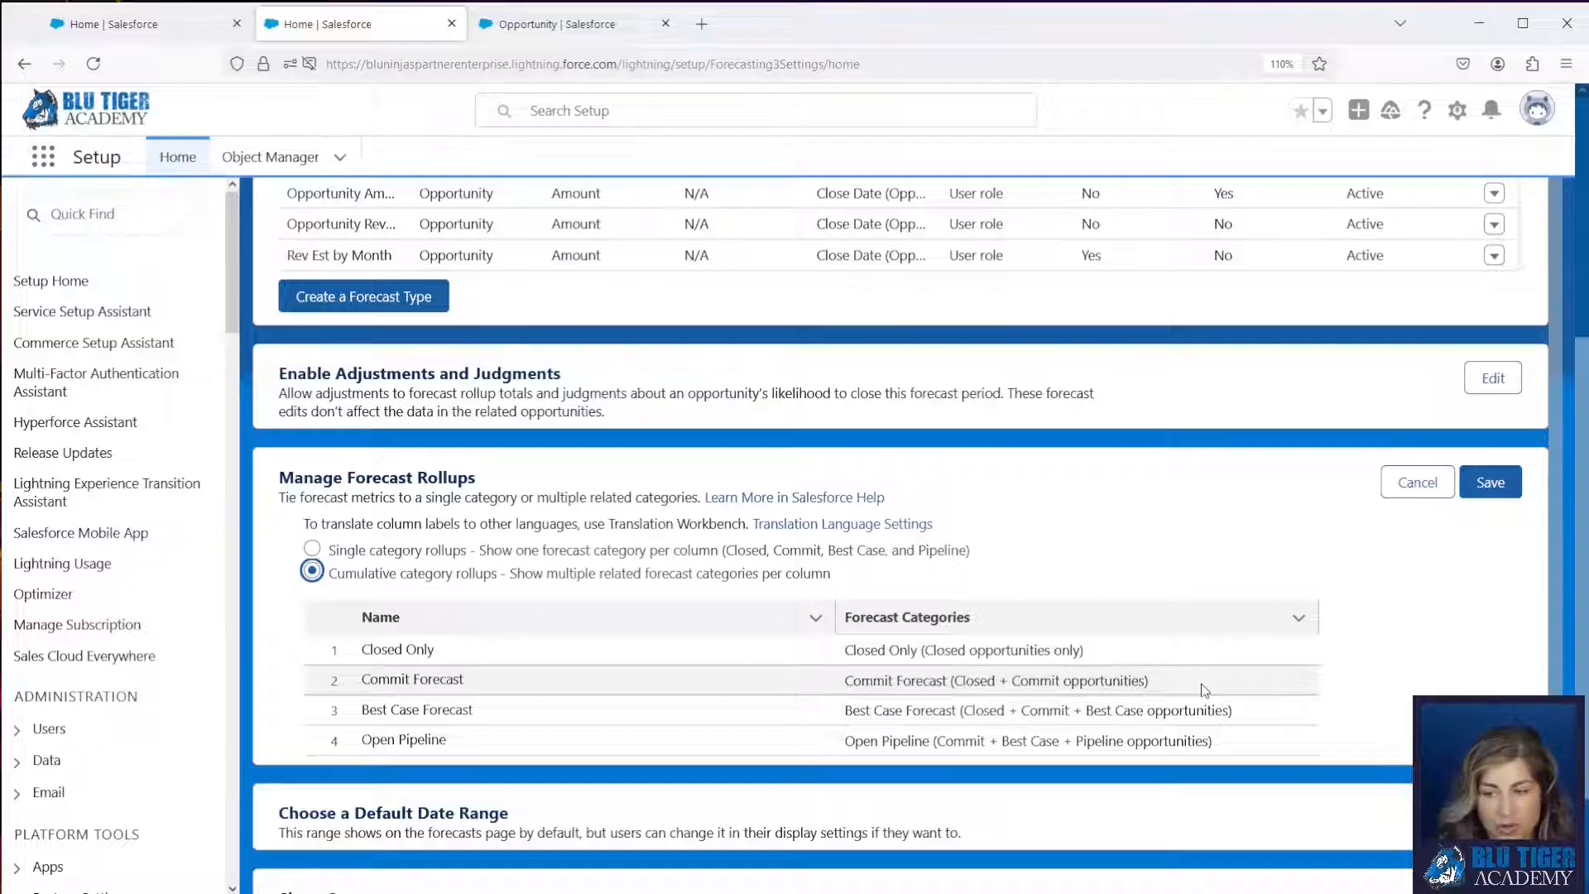
pyautogui.scroll(-2, 713, 739)
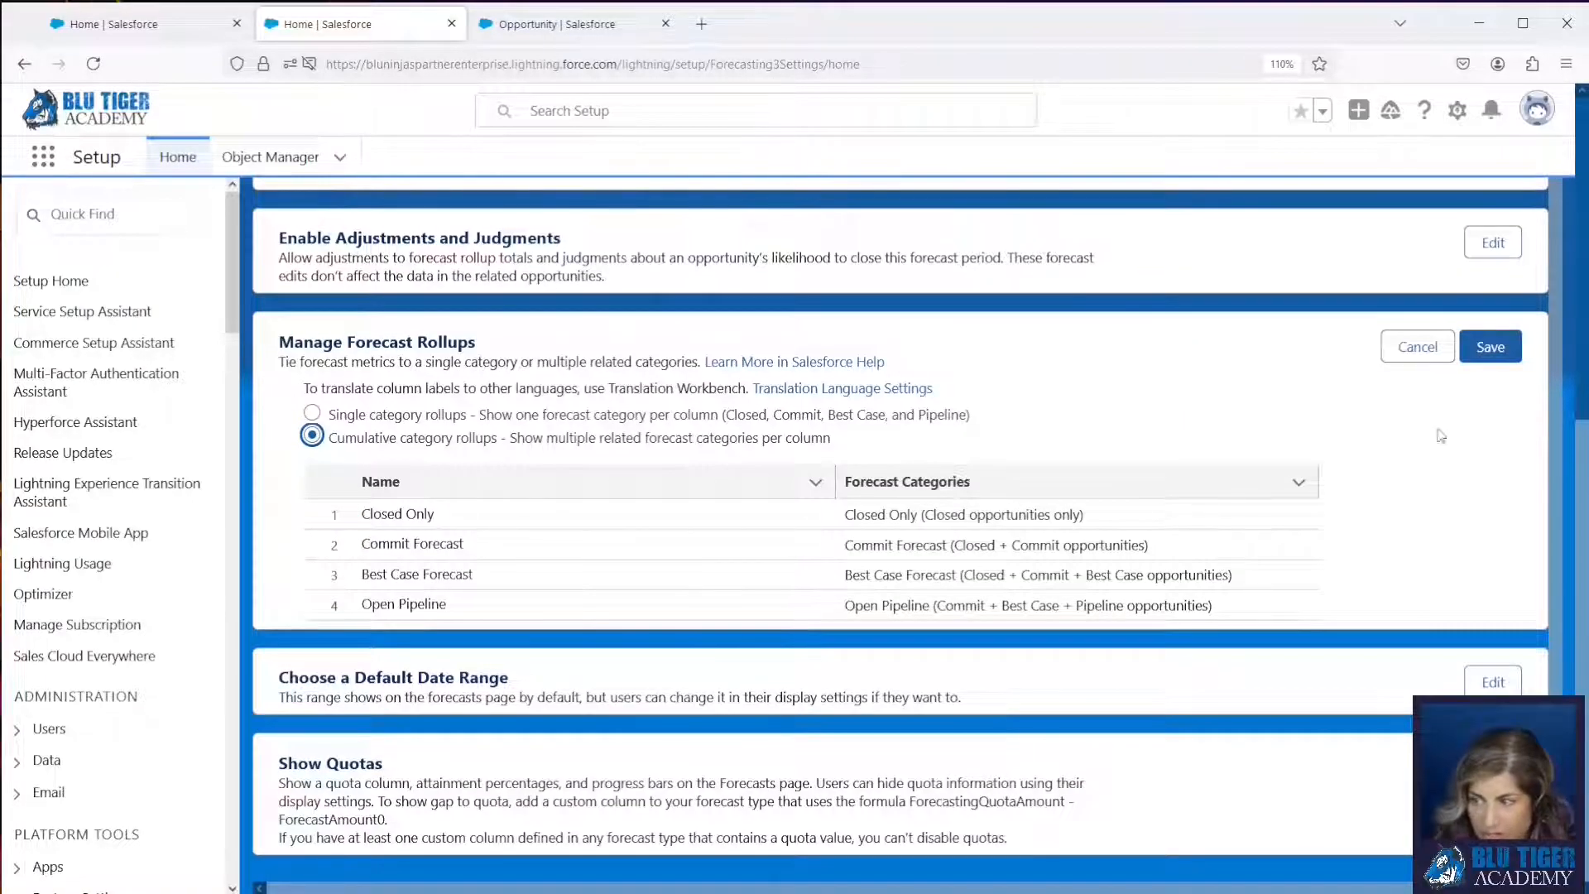
pyautogui.click(1490, 346)
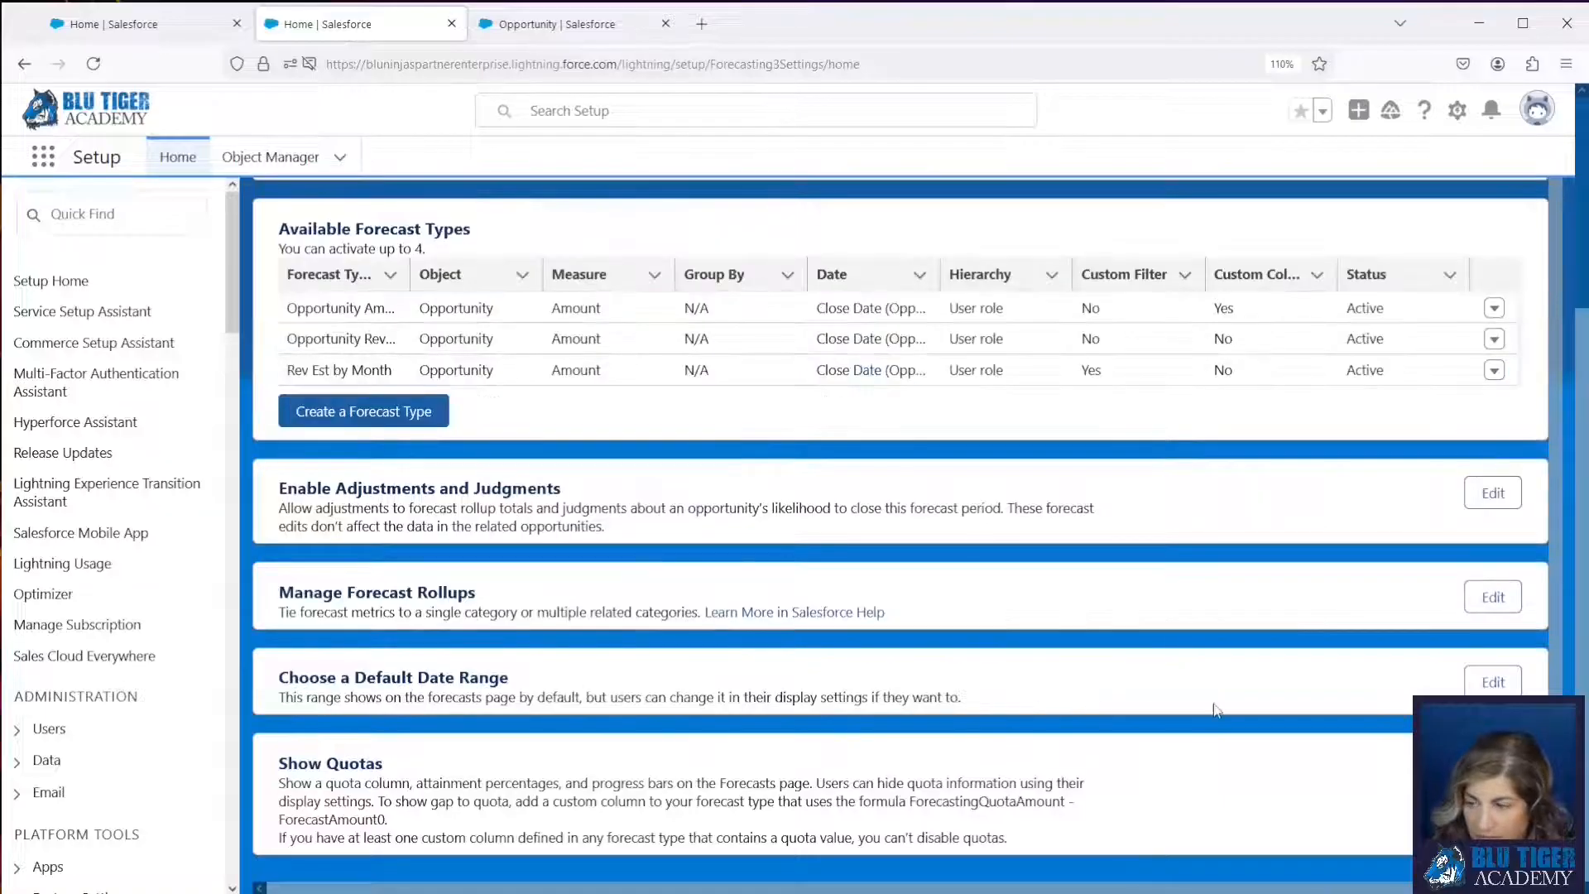
# Open the default date range for editing, try the Quarterly forecast period and set it back to Monthly
pyautogui.click(1492, 681)
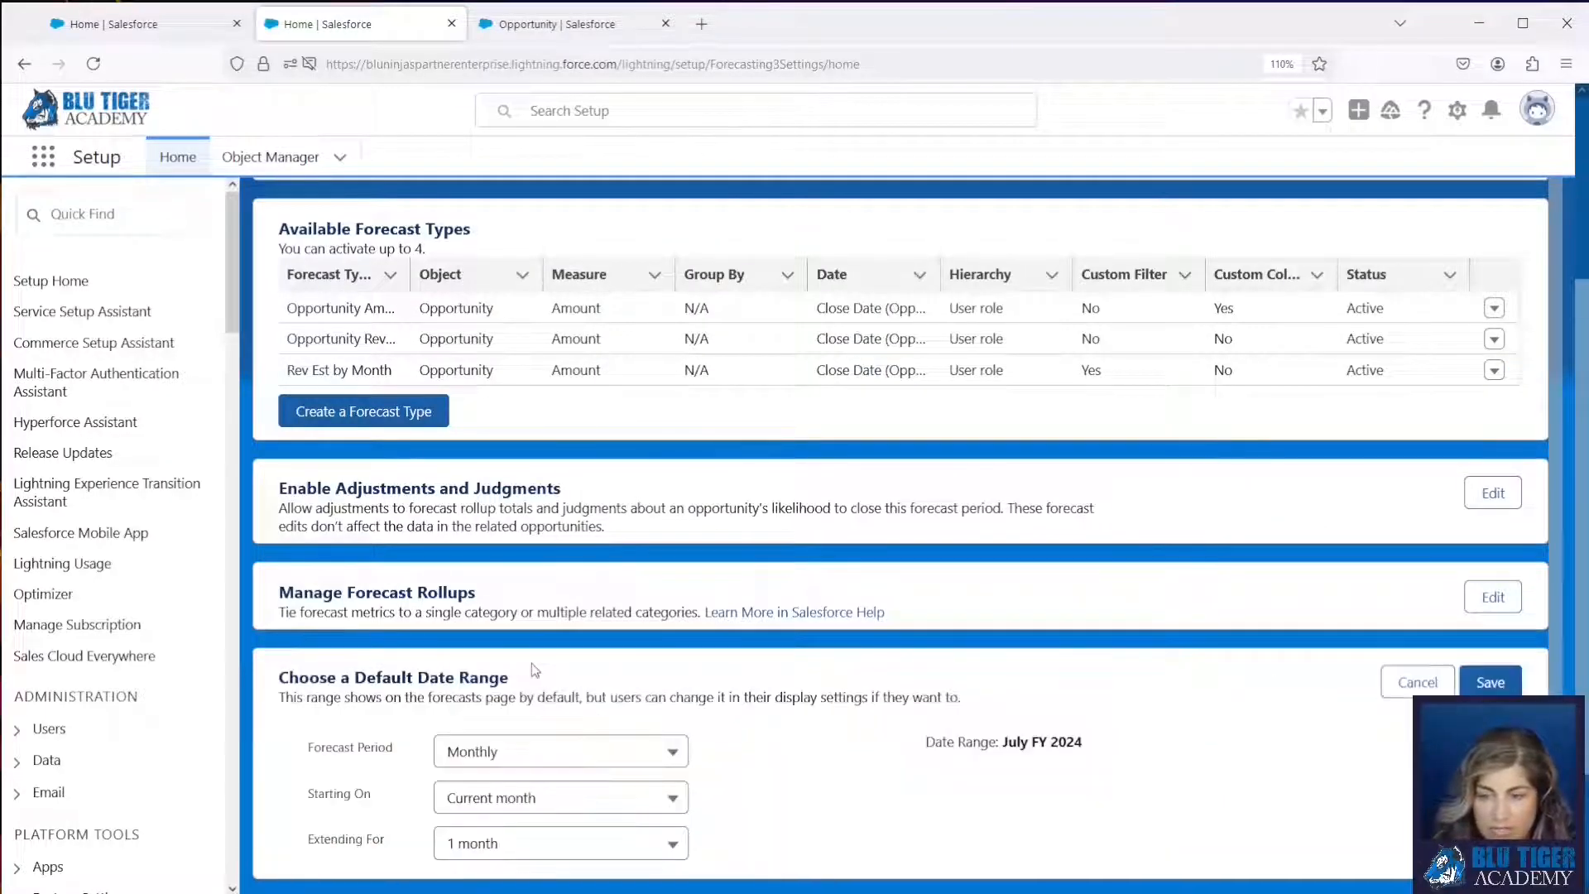
pyautogui.scroll(-2, 534, 670)
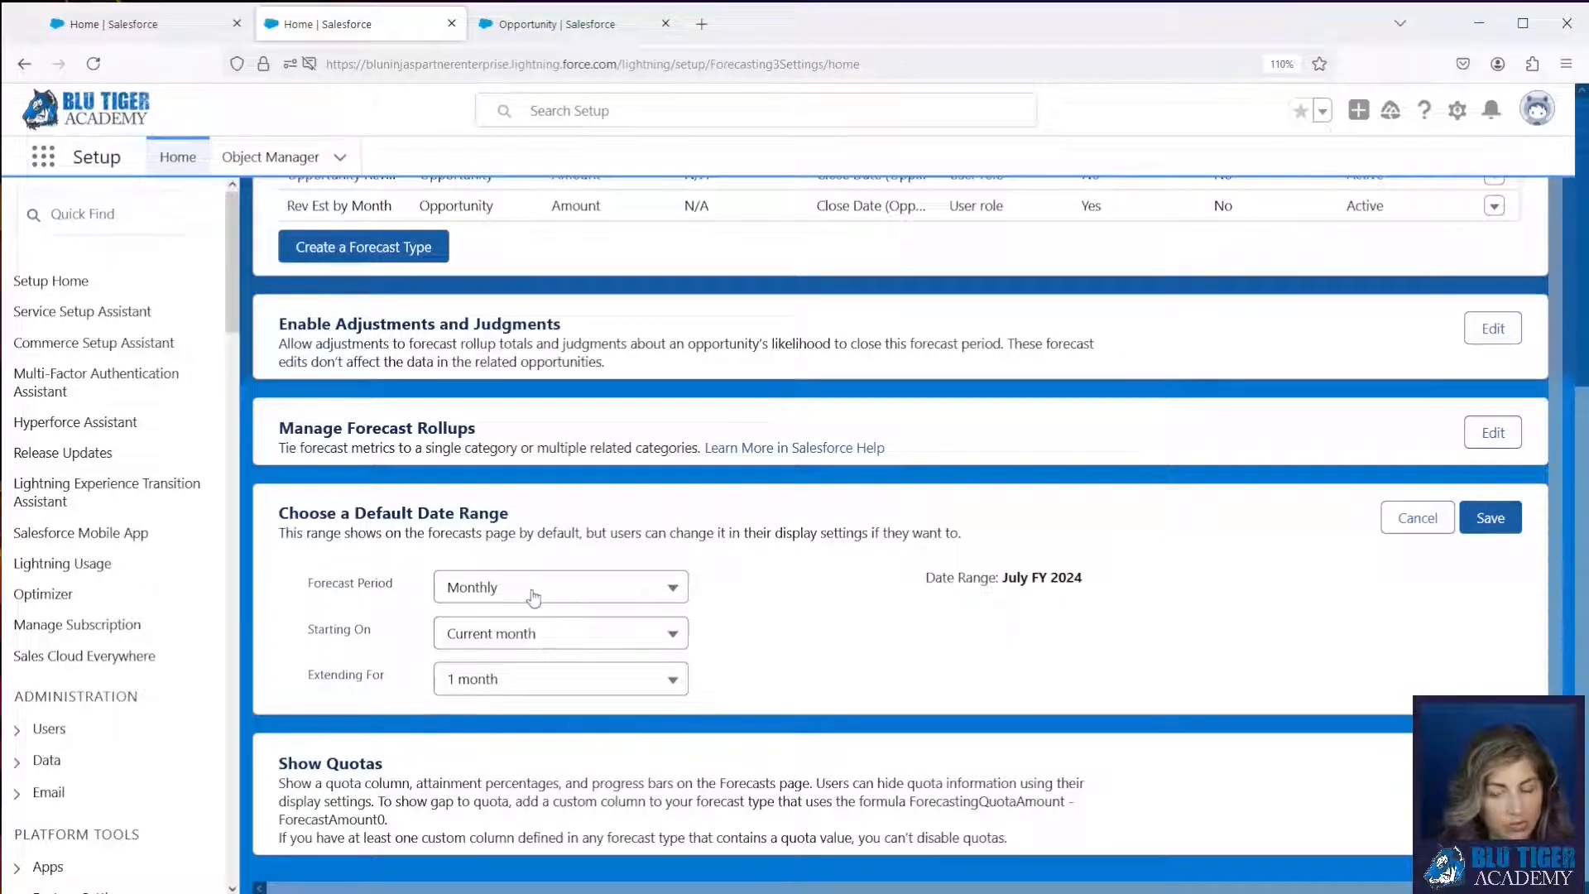
pyautogui.click(534, 589)
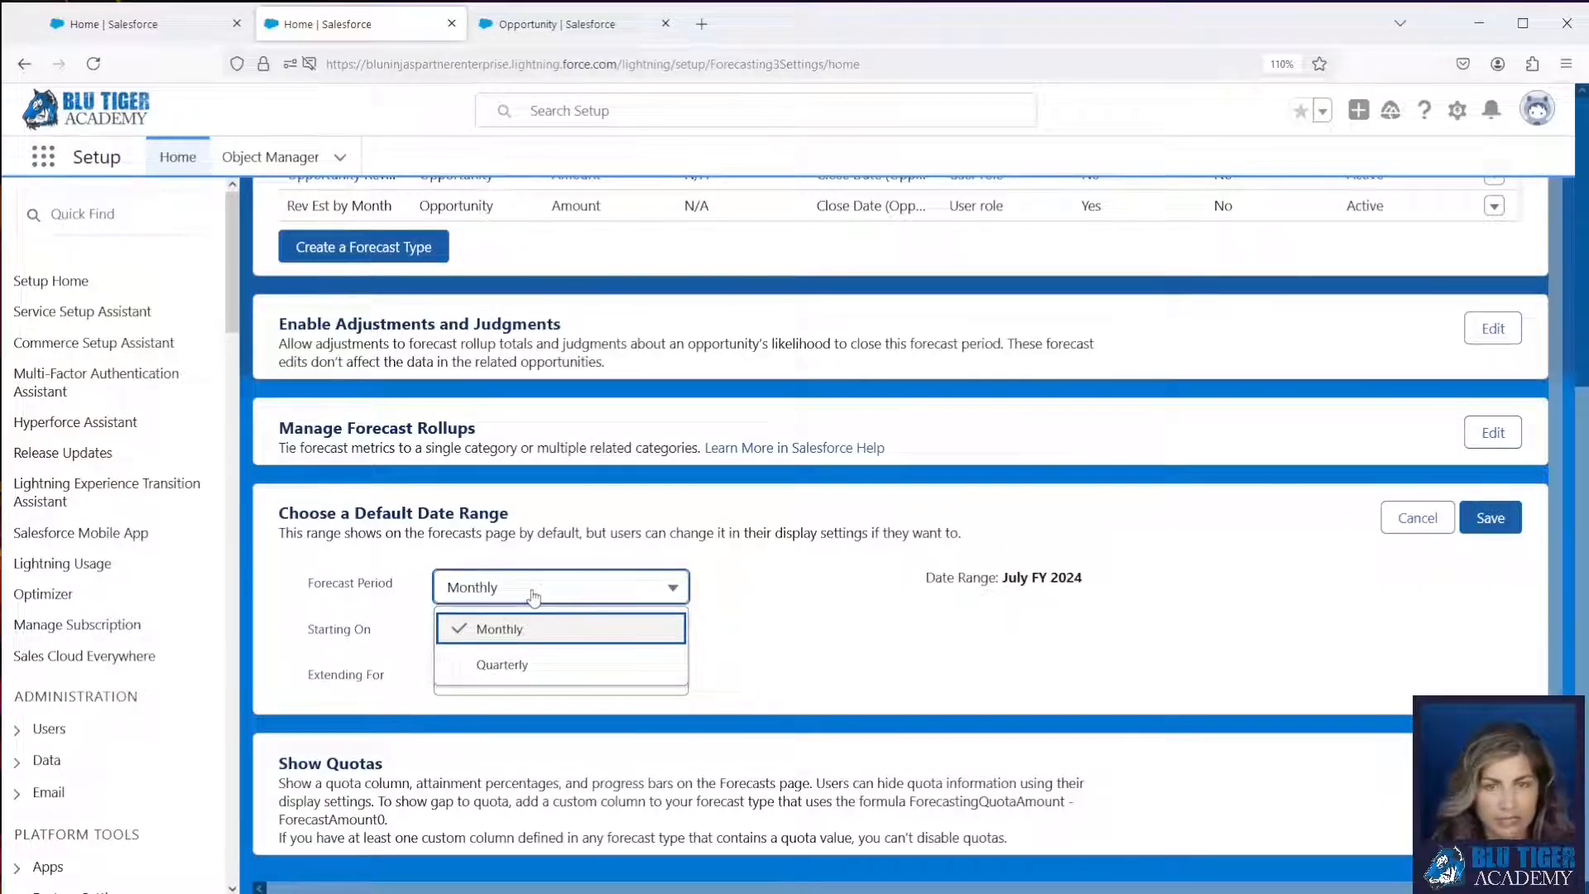
pyautogui.click(553, 665)
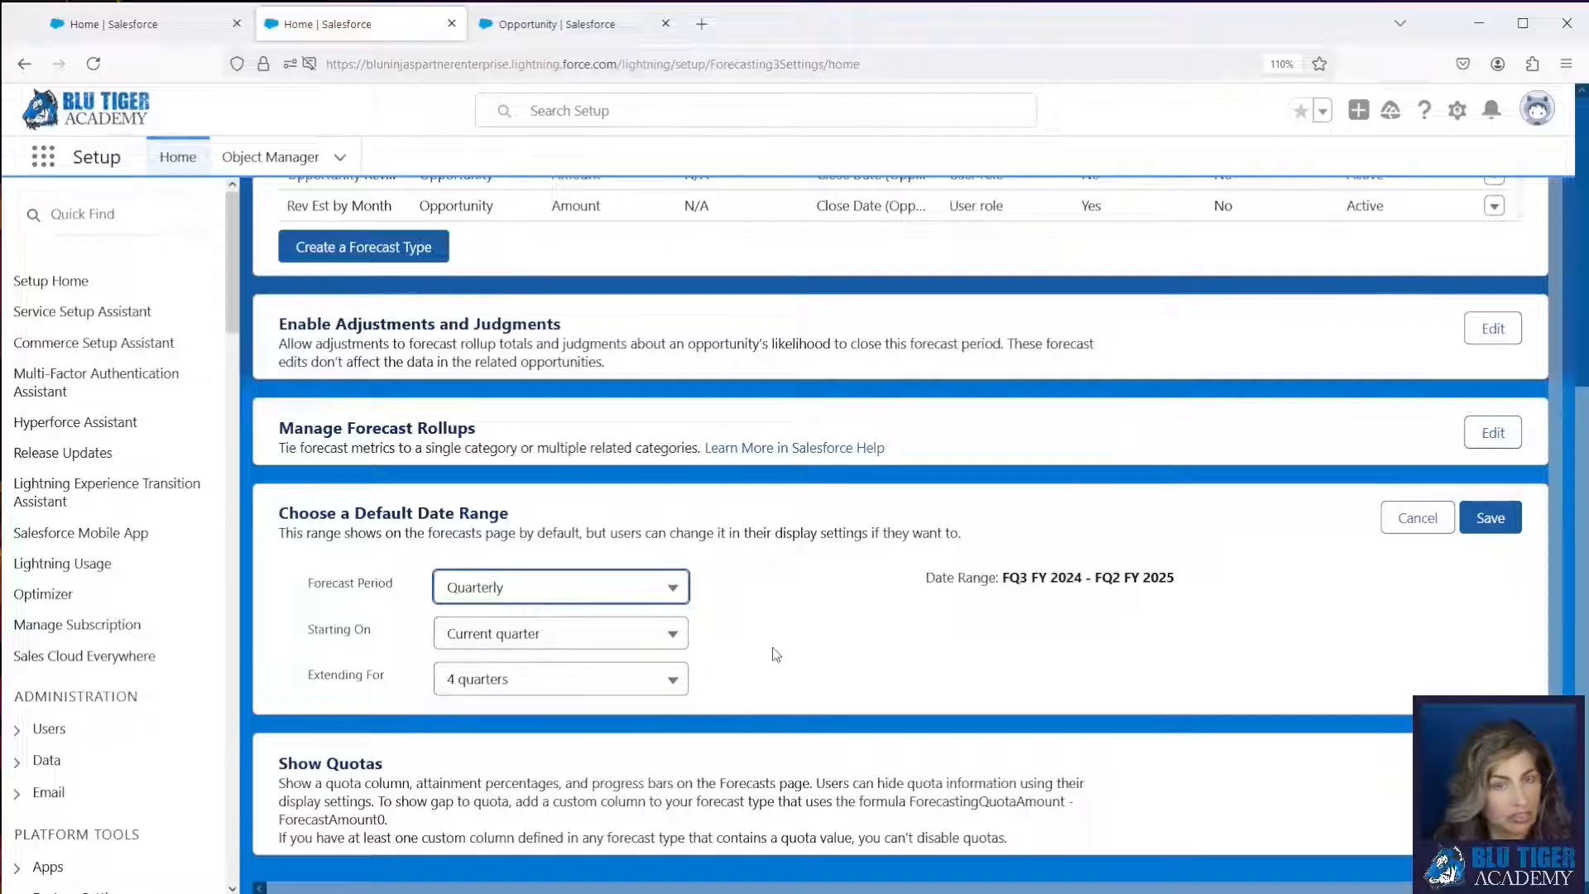
pyautogui.click(776, 655)
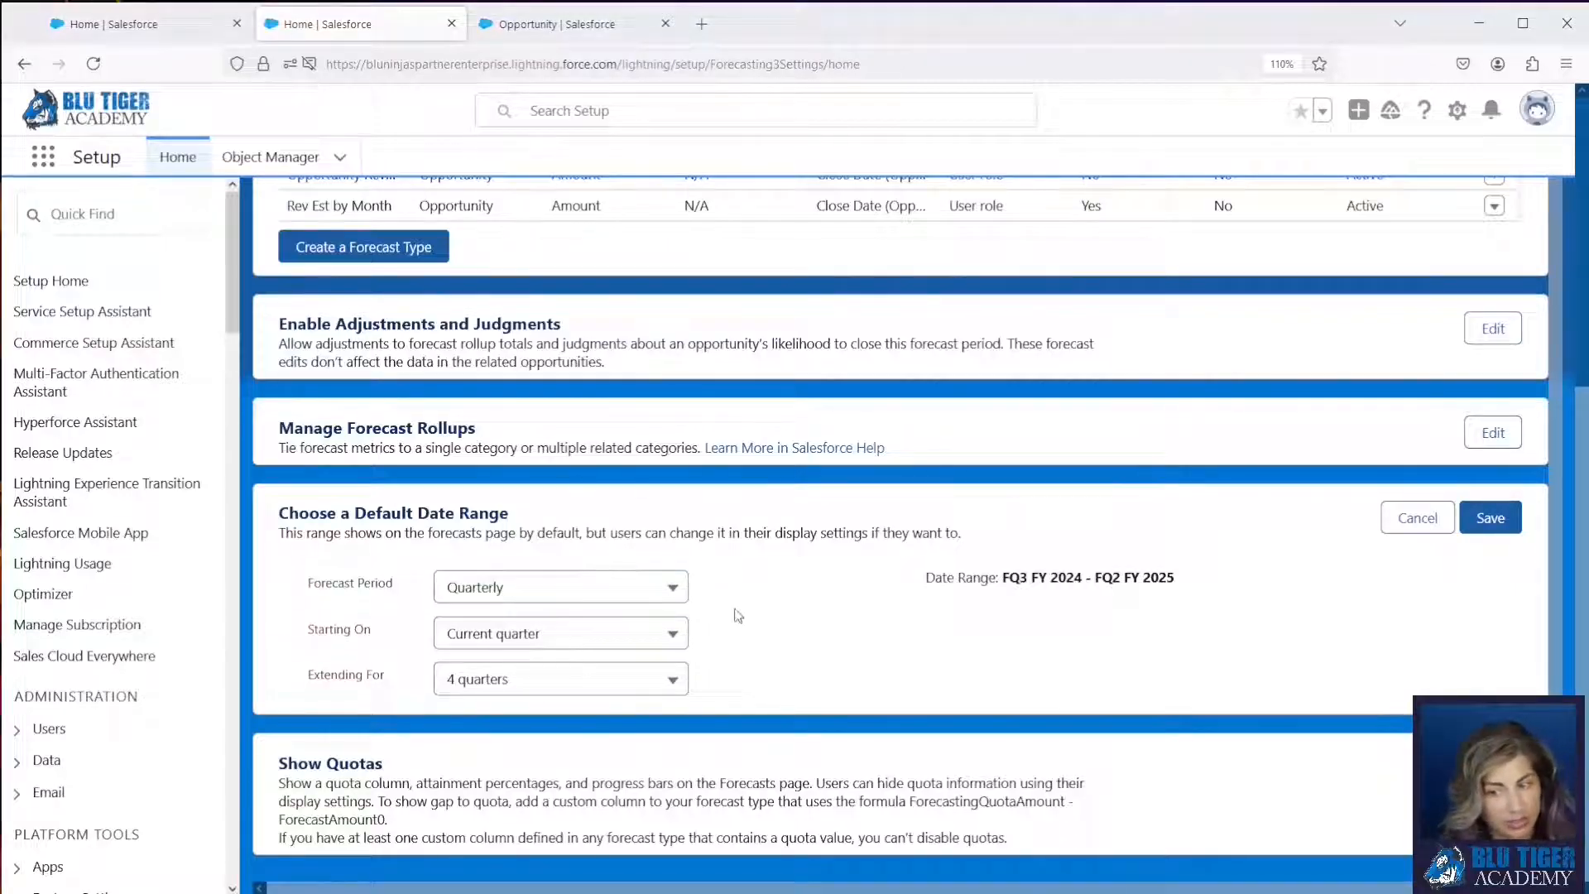
pyautogui.click(637, 597)
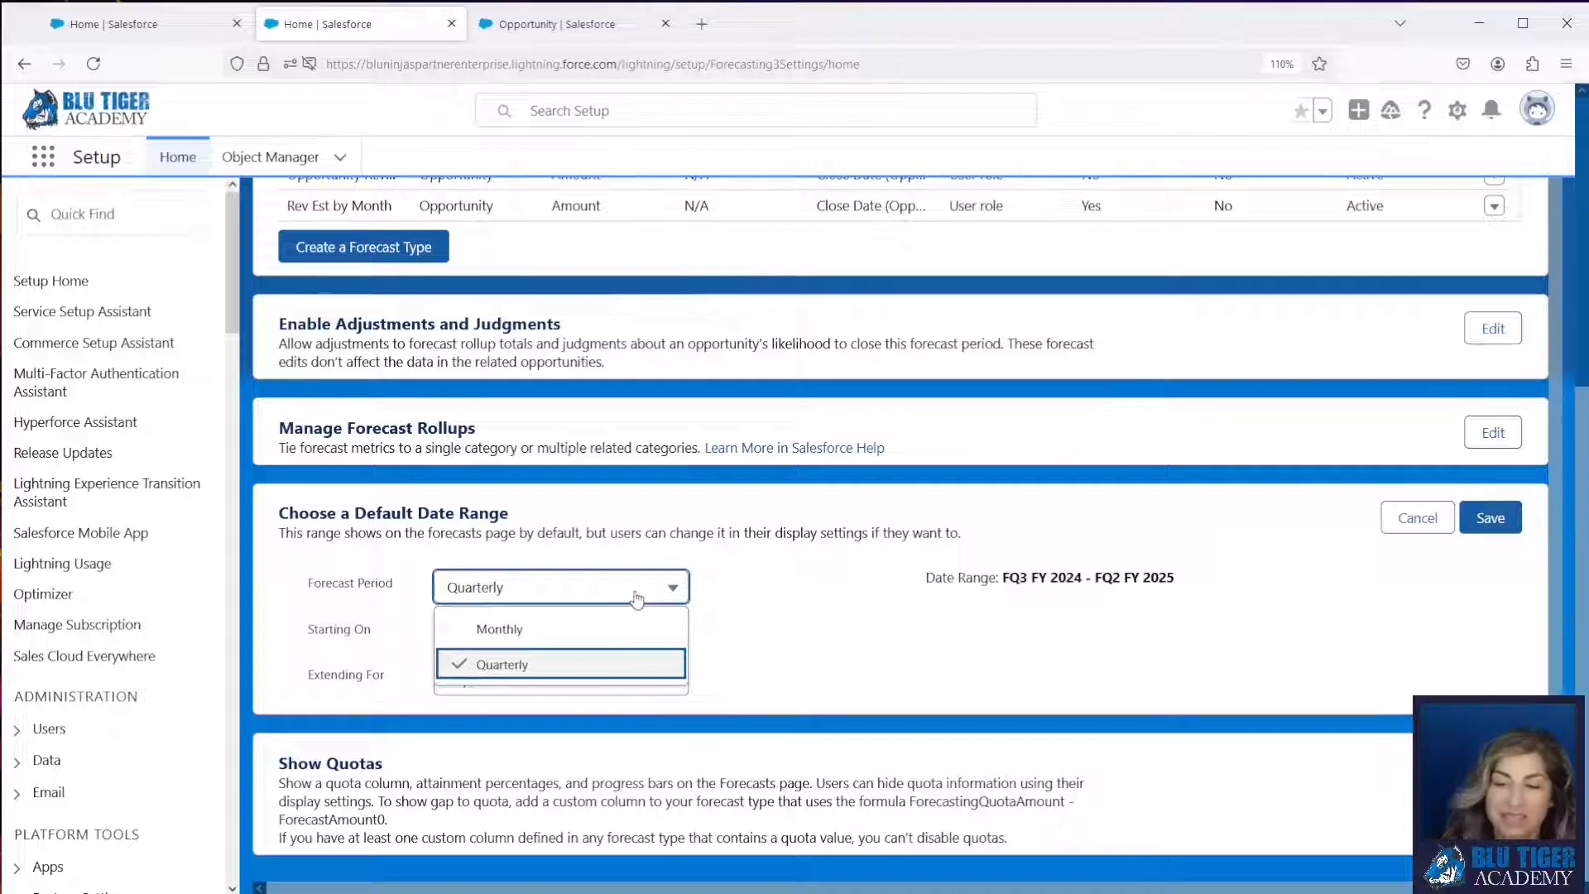
pyautogui.click(615, 624)
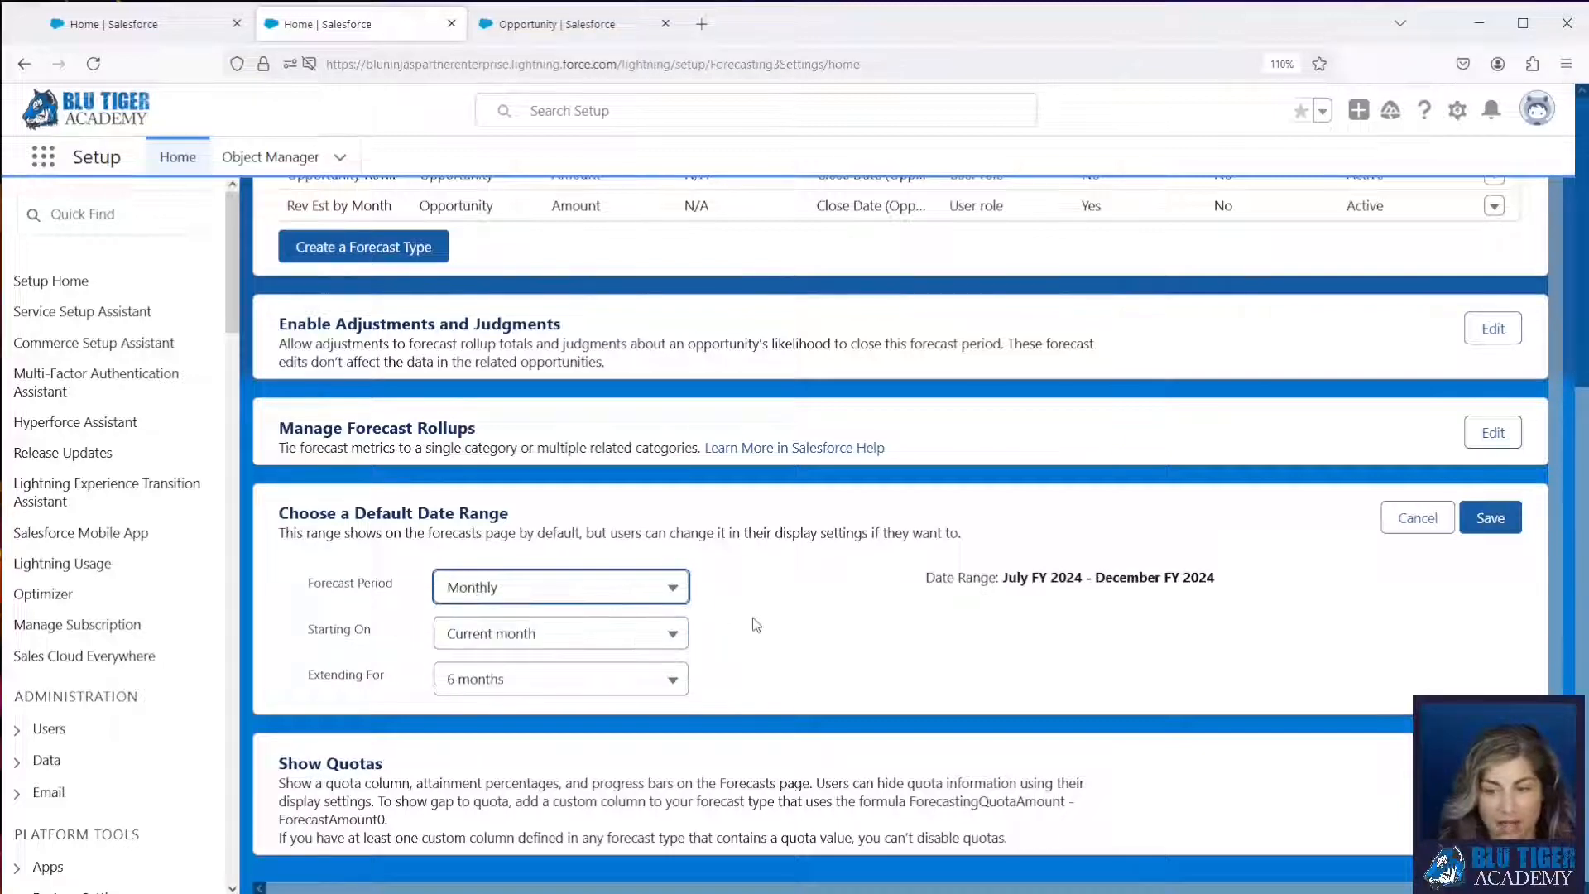
# Set the default date range to start on the current month and extend for 3 months
pyautogui.click(581, 635)
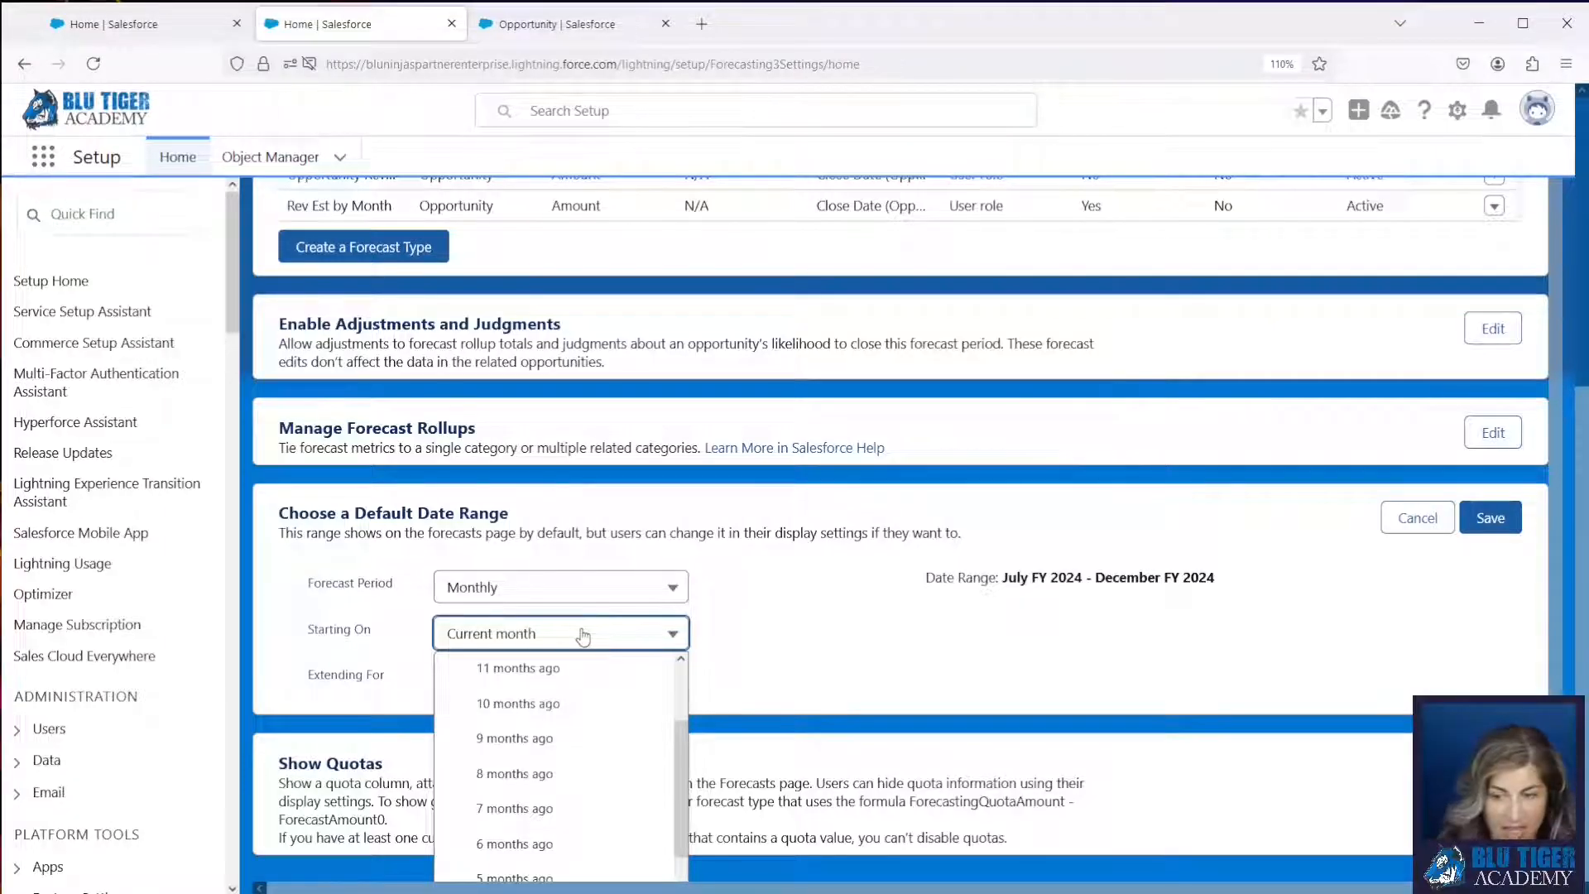
pyautogui.scroll(3, 538, 769)
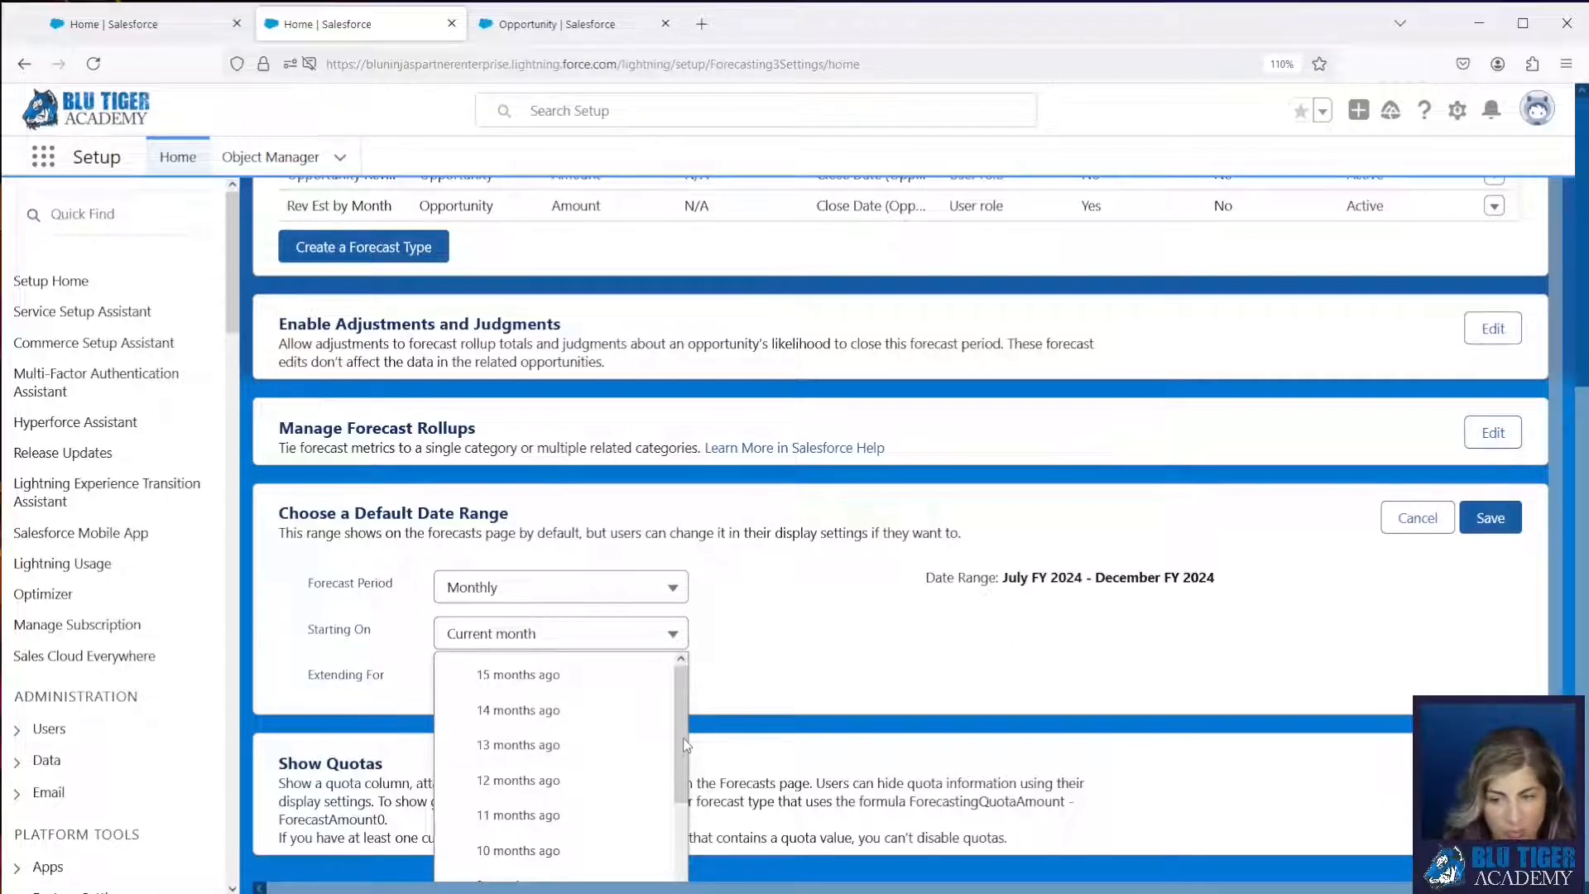
pyautogui.moveTo(685, 745); pyautogui.dragTo(685, 852)
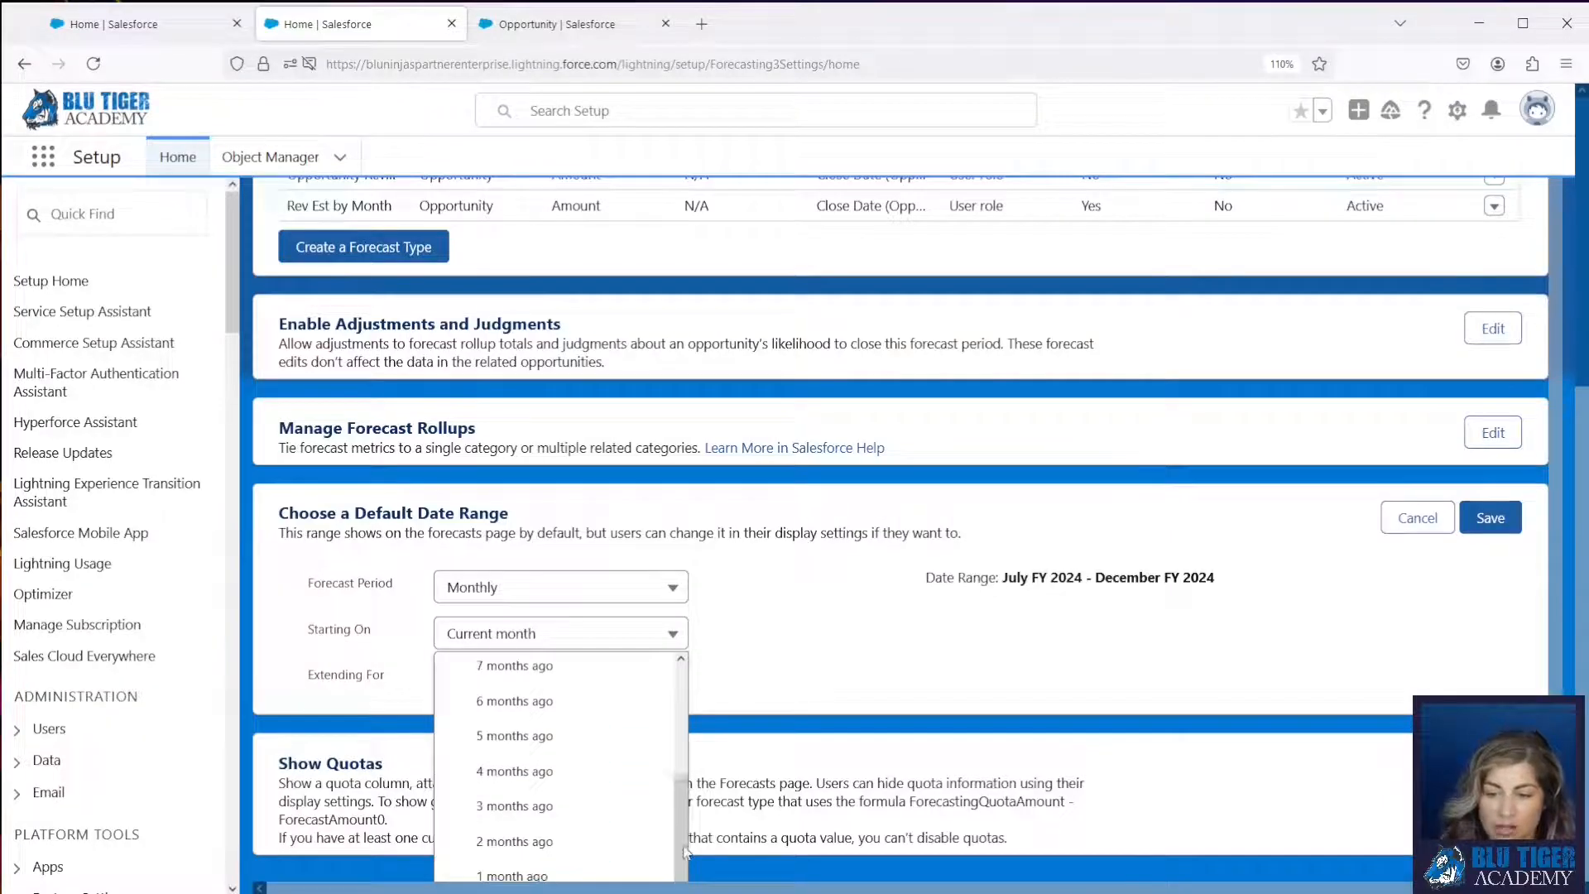
pyautogui.scroll(-2, 660, 809)
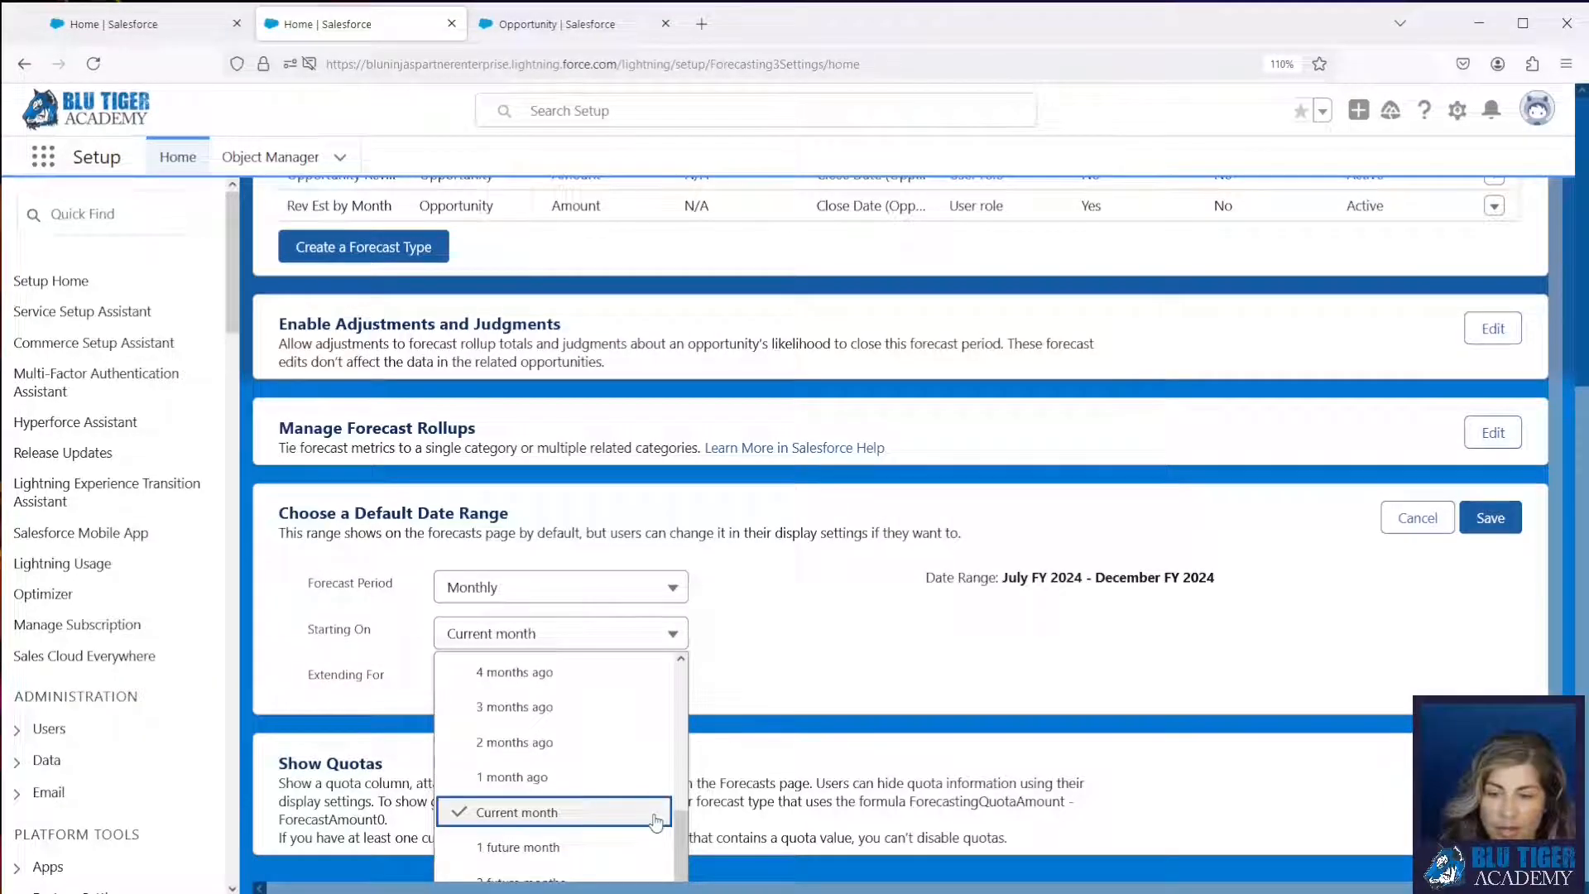
pyautogui.click(584, 815)
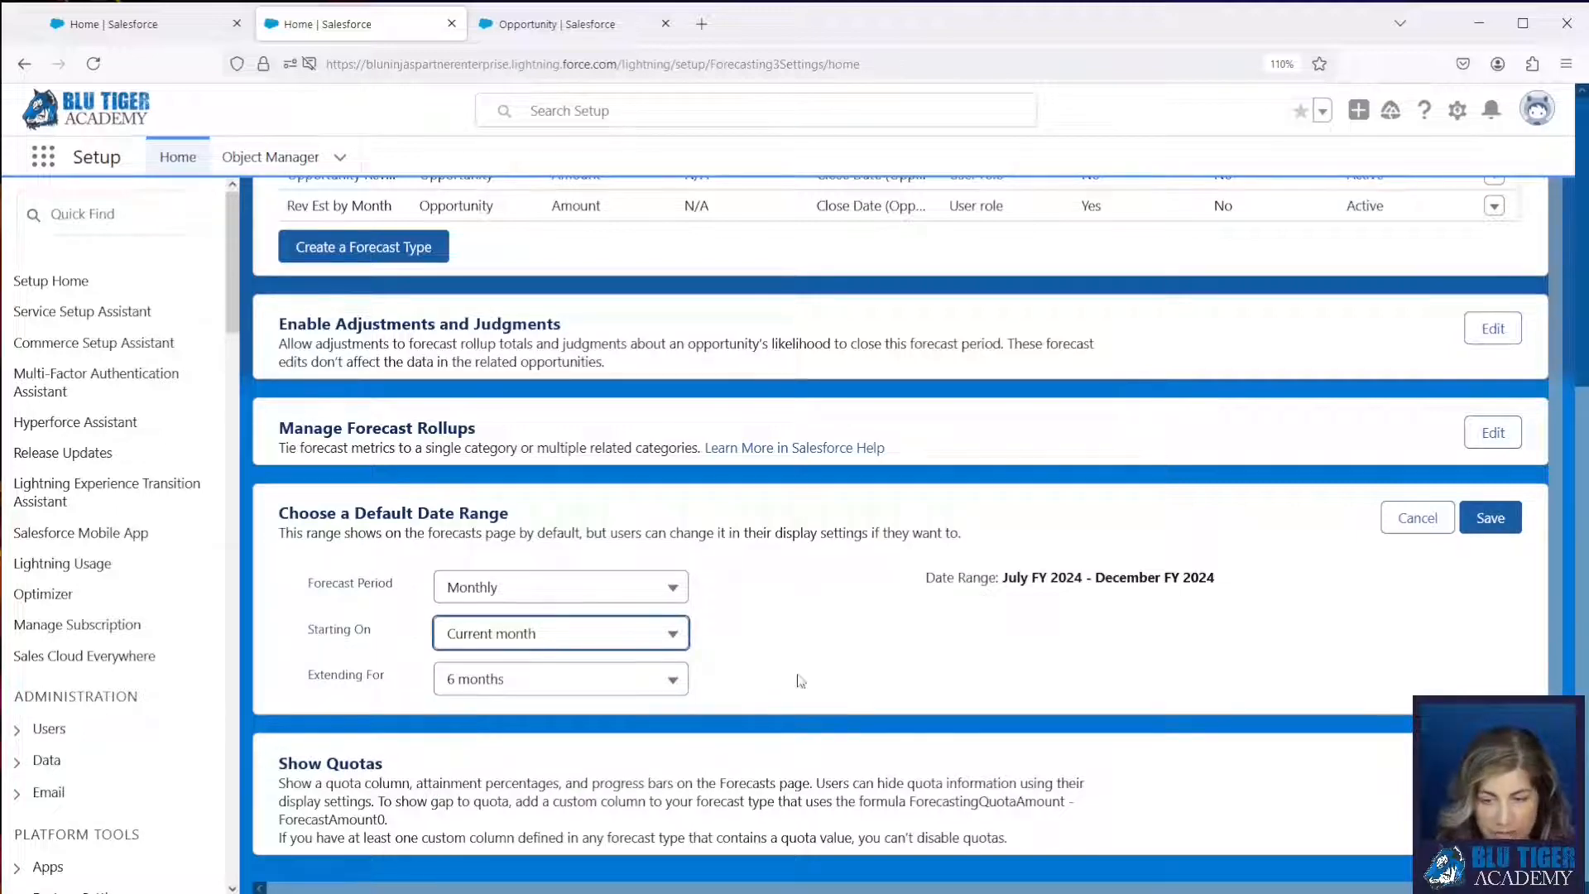
pyautogui.click(562, 688)
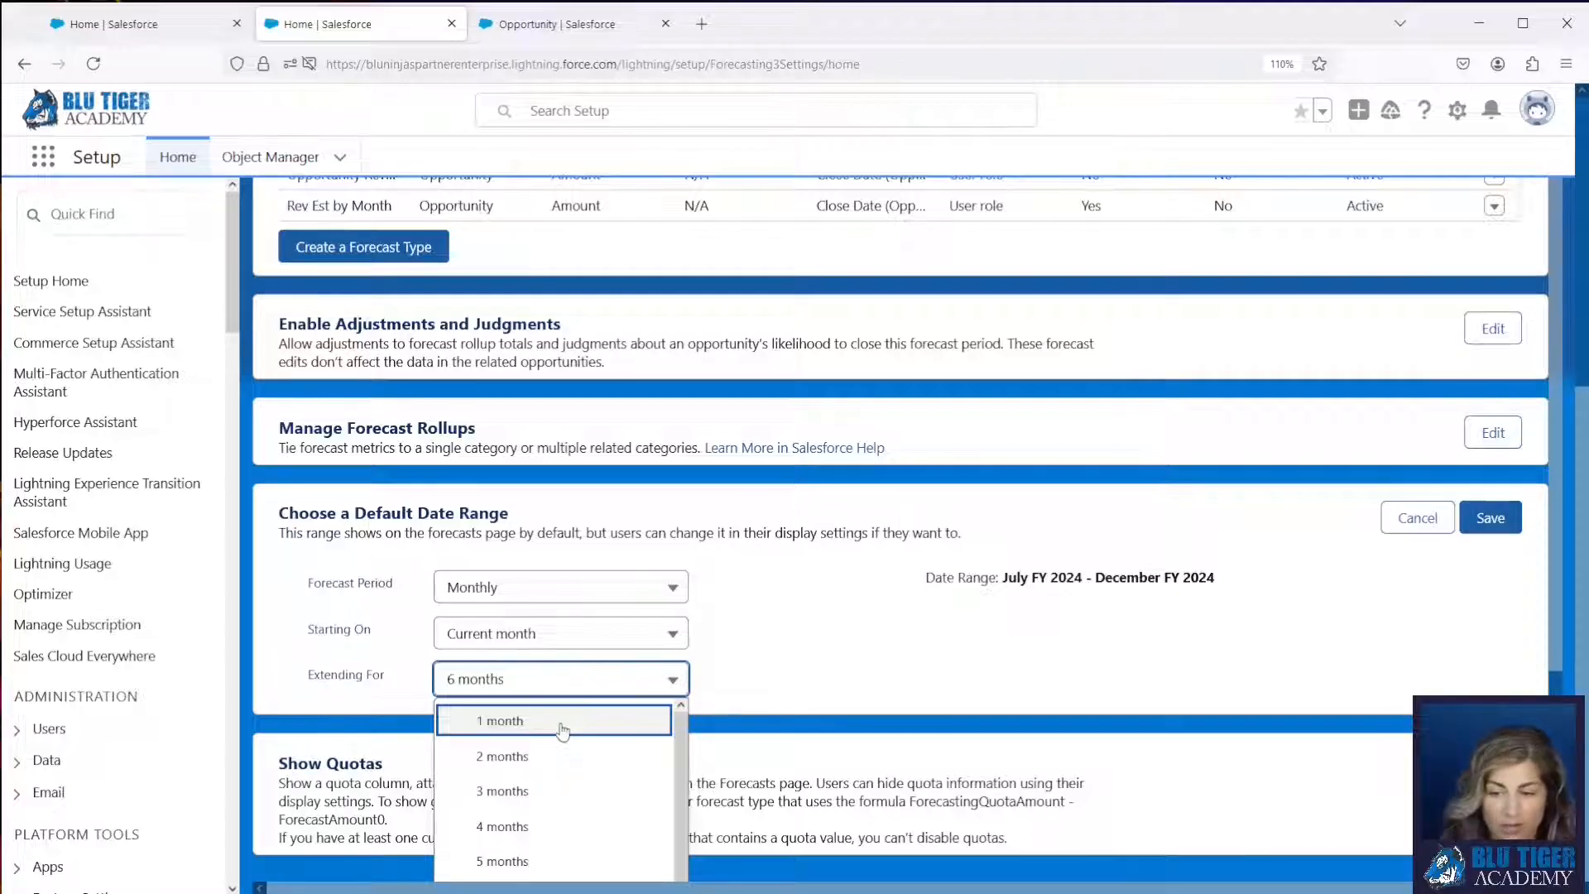
pyautogui.click(560, 790)
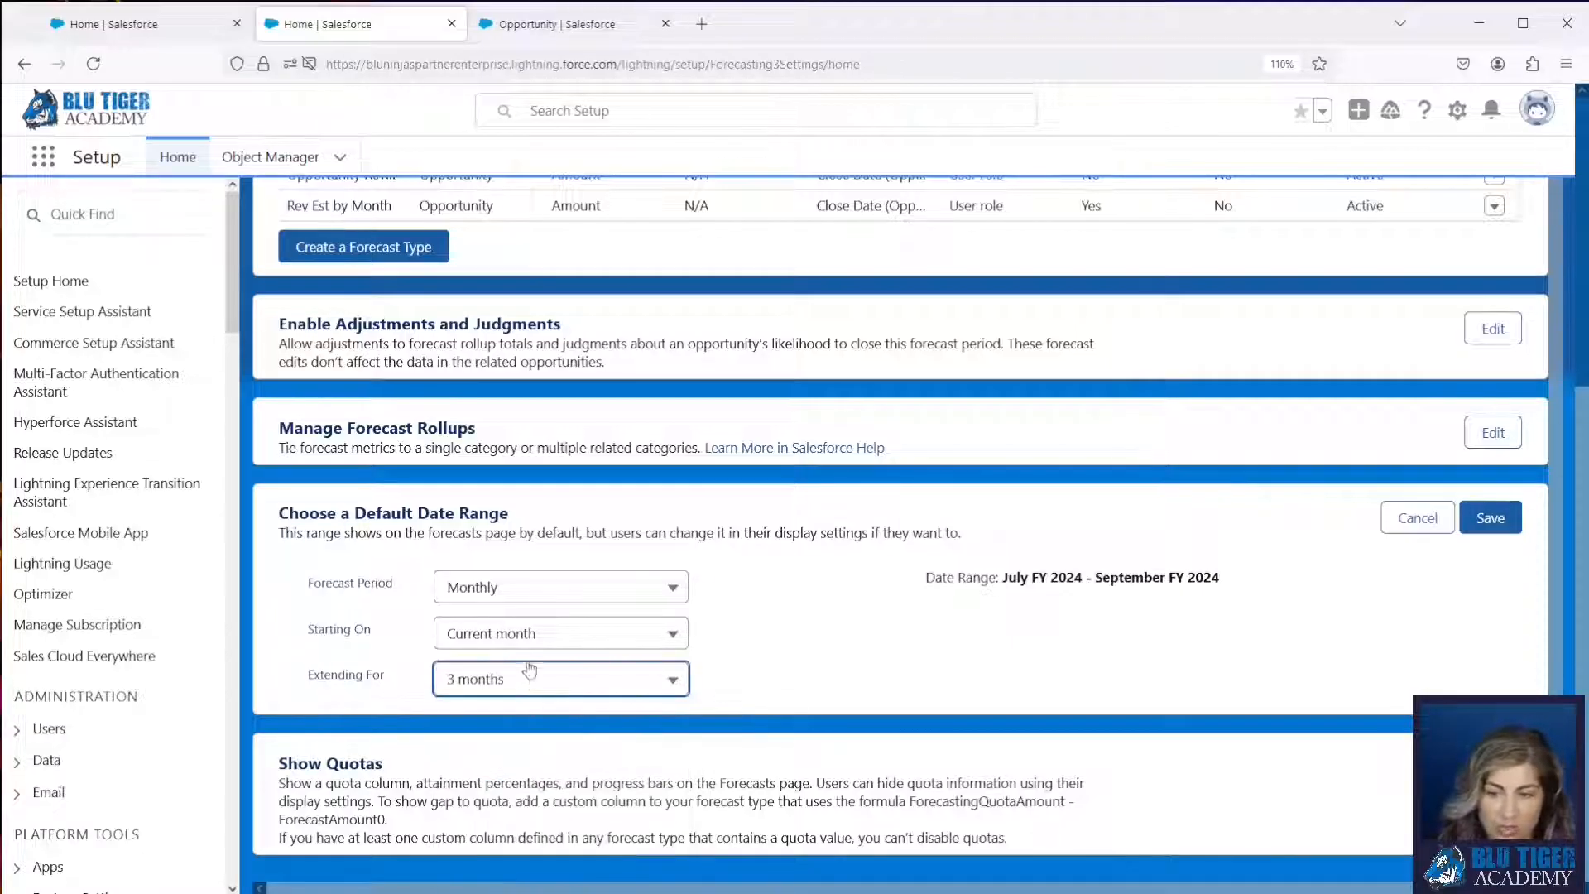
# Save the default date range, acknowledging that changing the forecast settings deletes existing adjustments and quotas
pyautogui.click(1509, 527)
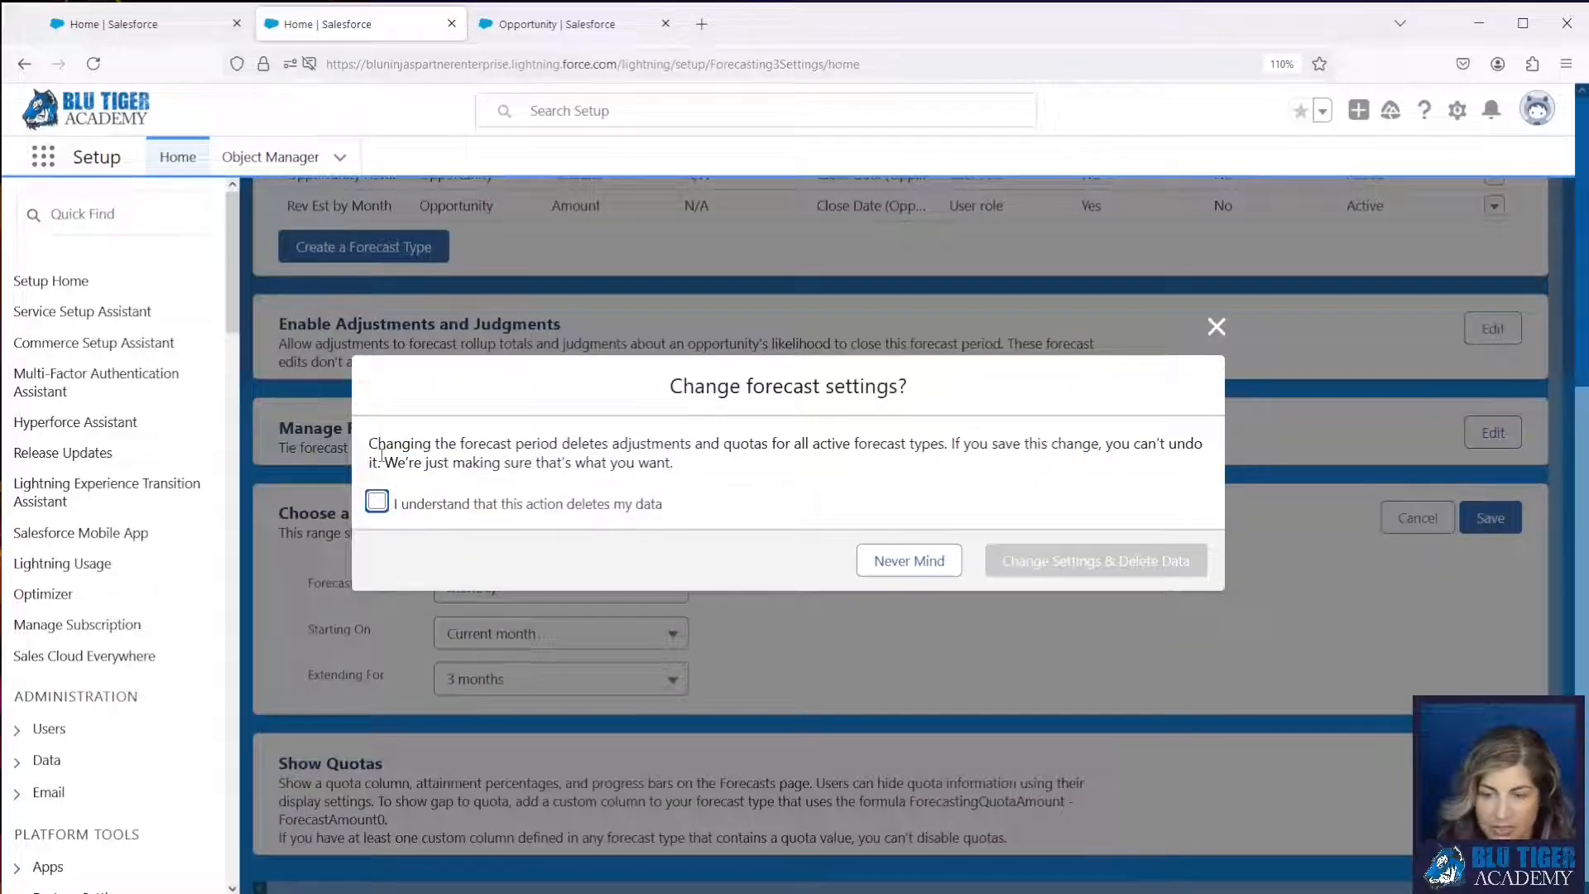
pyautogui.moveTo(369, 444); pyautogui.dragTo(691, 464)
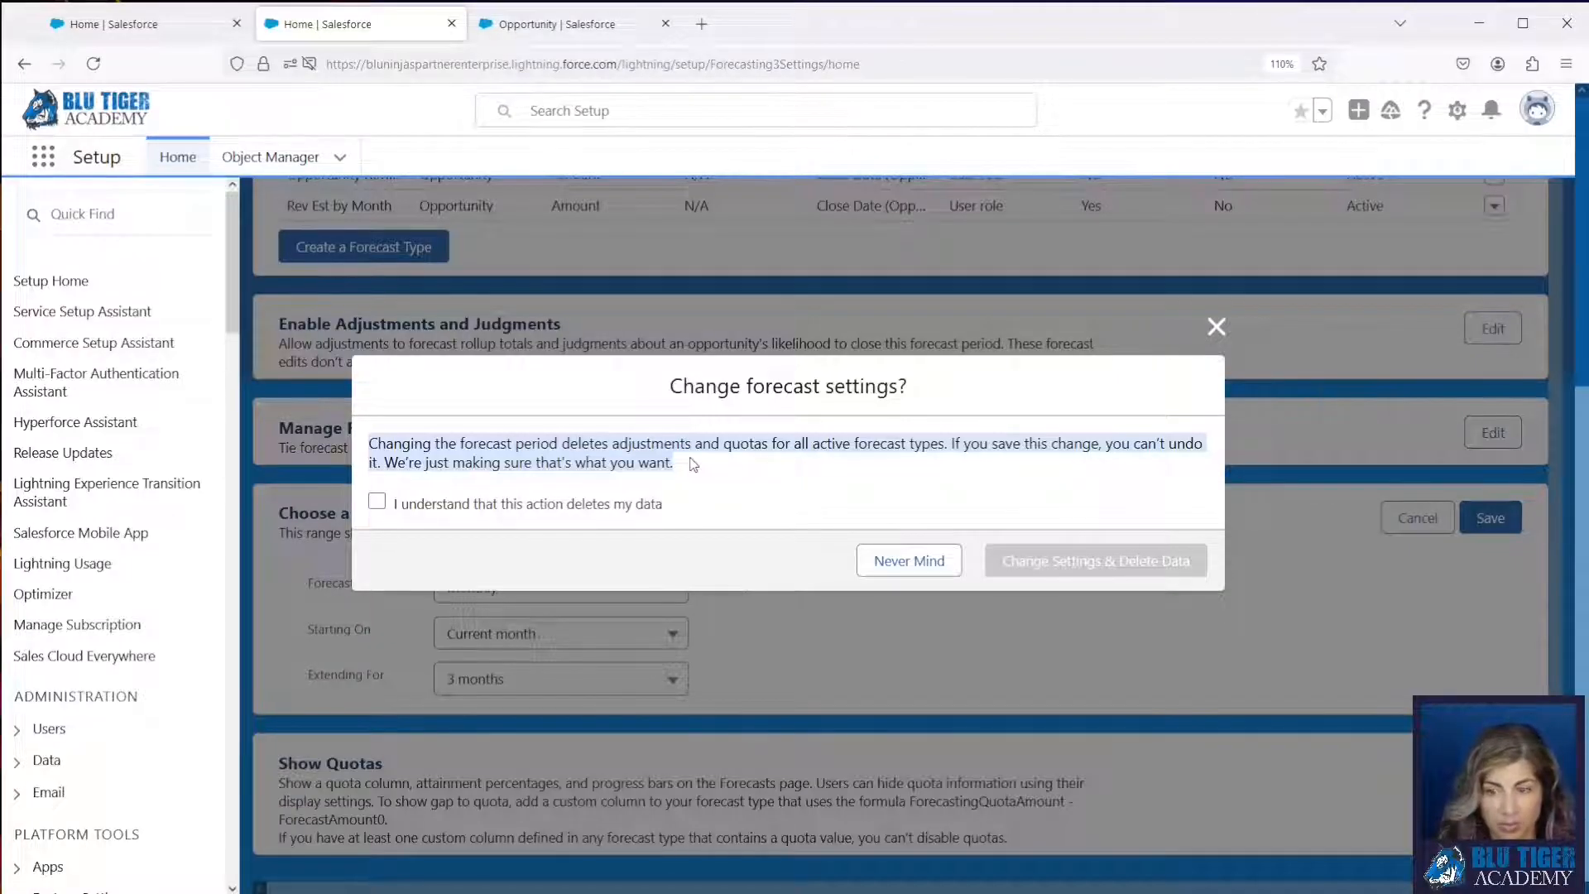
pyautogui.click(377, 501)
pyautogui.click(1103, 560)
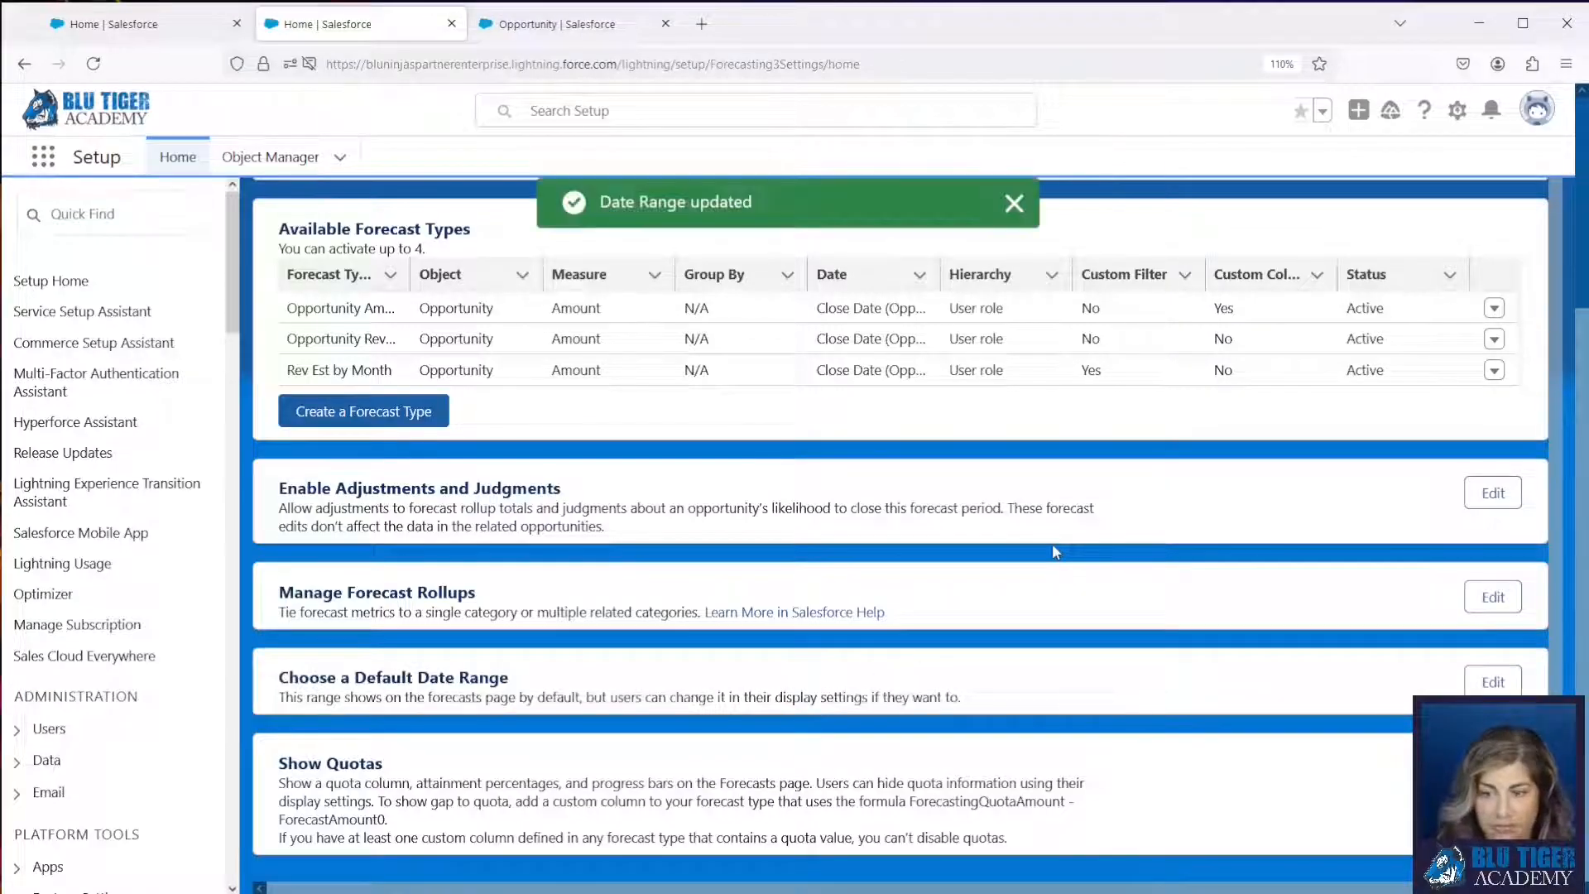
# Review the saved default date range and the Show Quotas setting on the forecast settings page
pyautogui.scroll(-2, 662, 608)
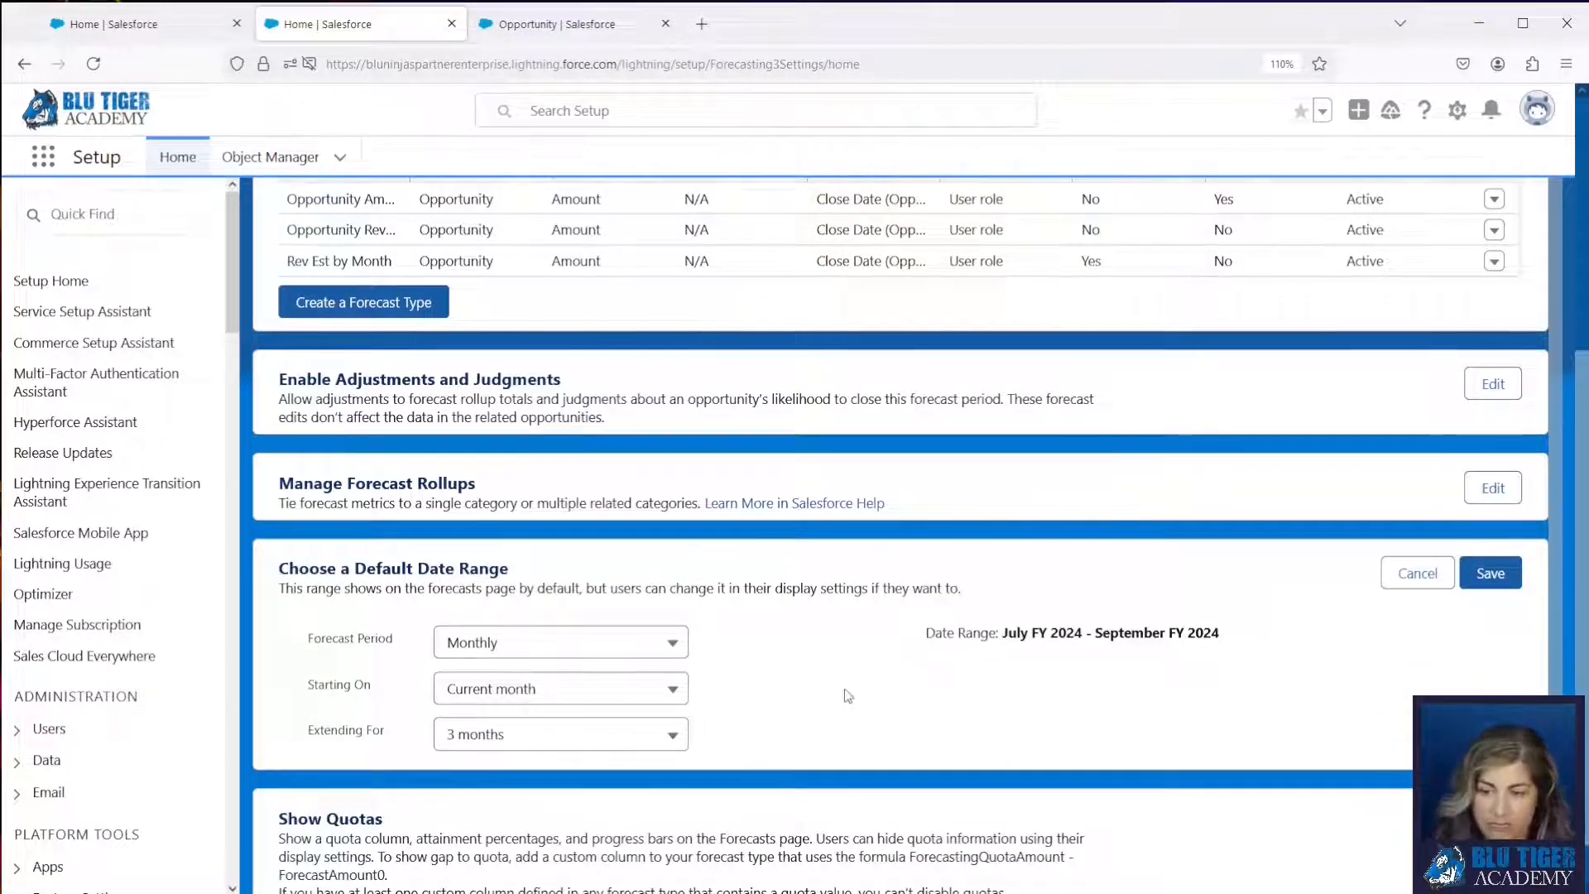
pyautogui.scroll(-1, 849, 695)
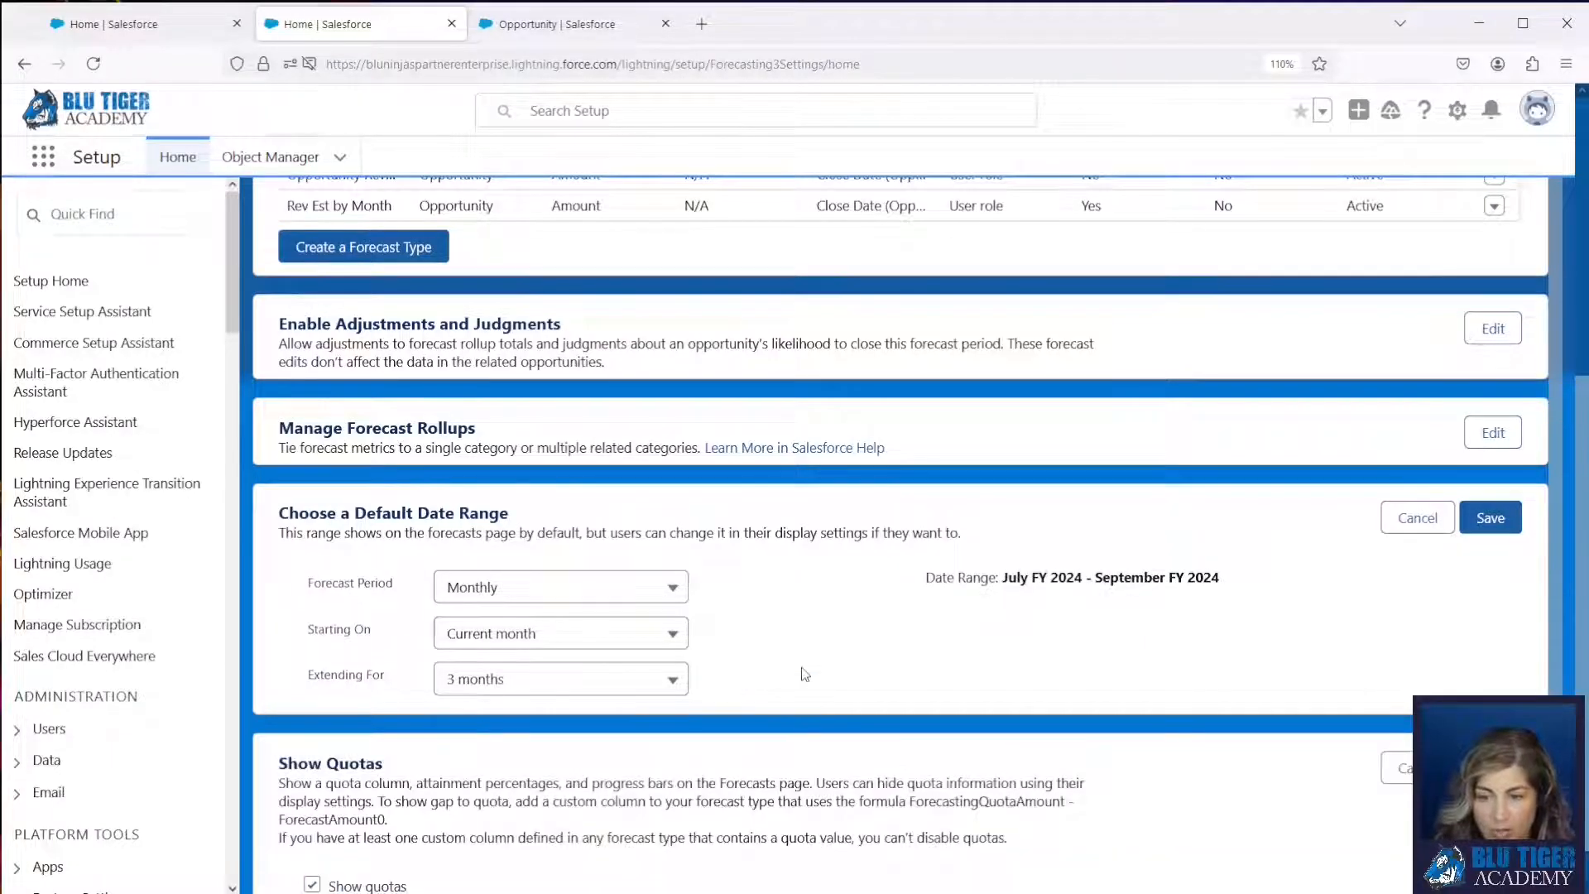
pyautogui.scroll(-1, 587, 765)
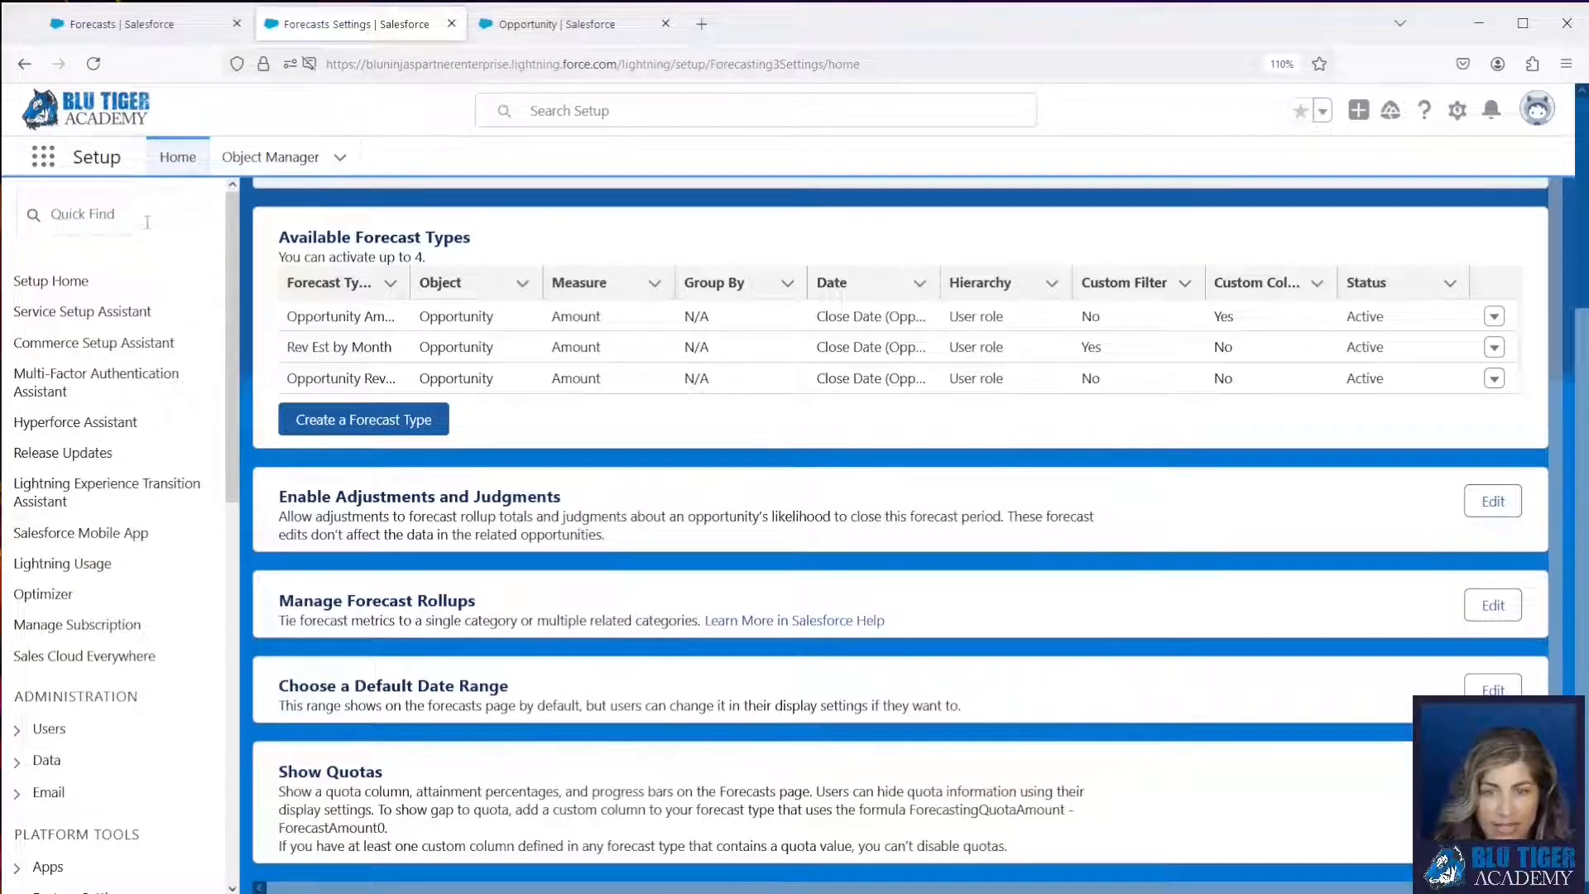
# Search Setup for "role" and open the Roles page showing the organization's role hierarchy
pyautogui.click(145, 222)
pyautogui.write('role')
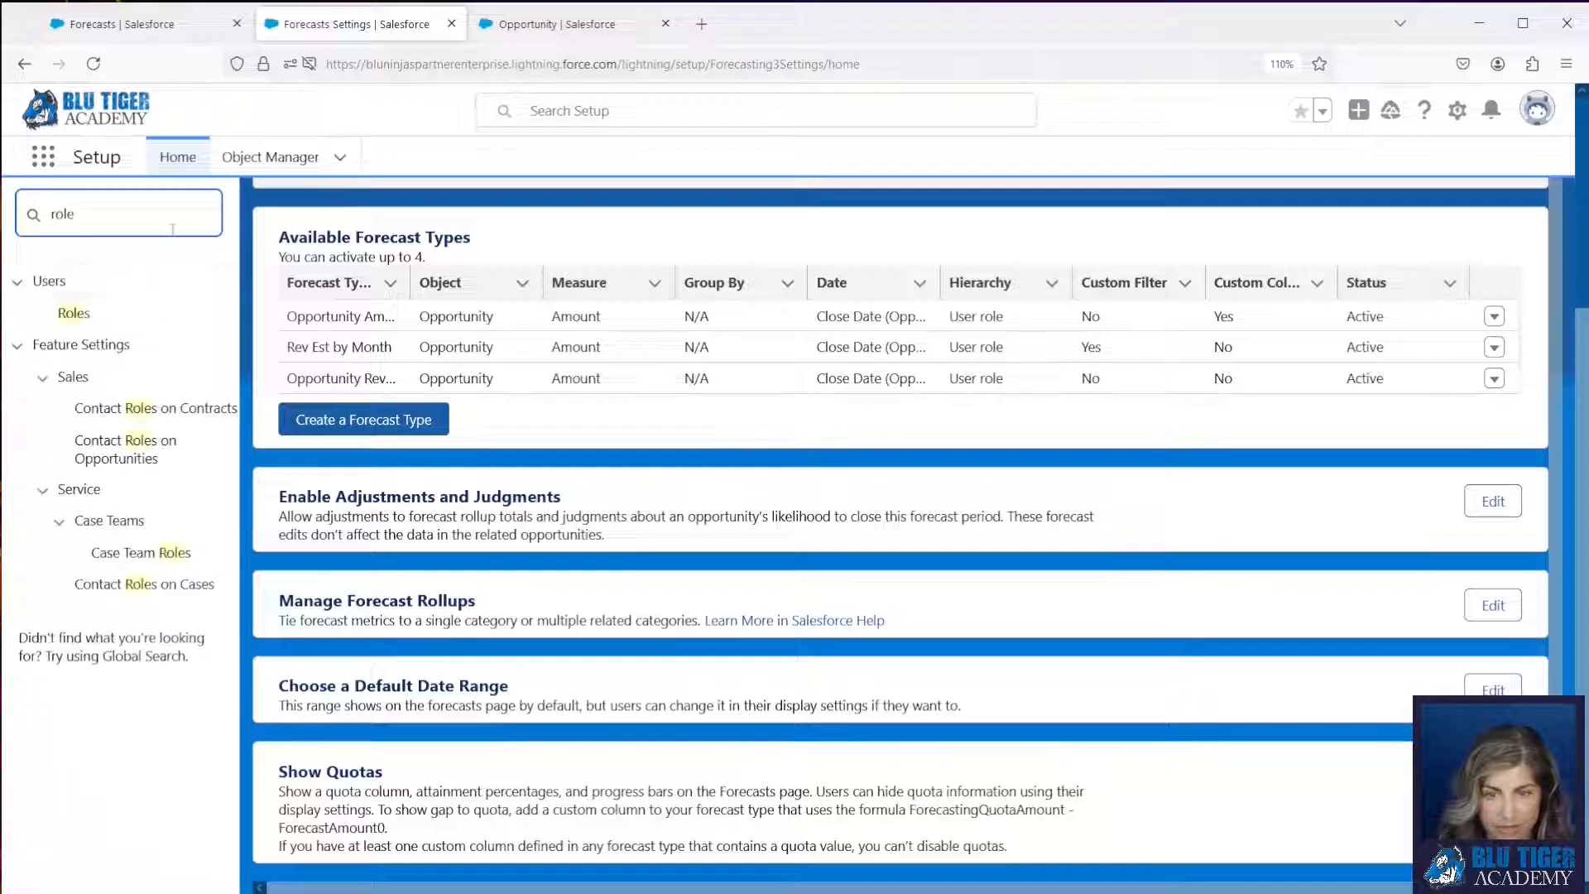
pyautogui.click(73, 314)
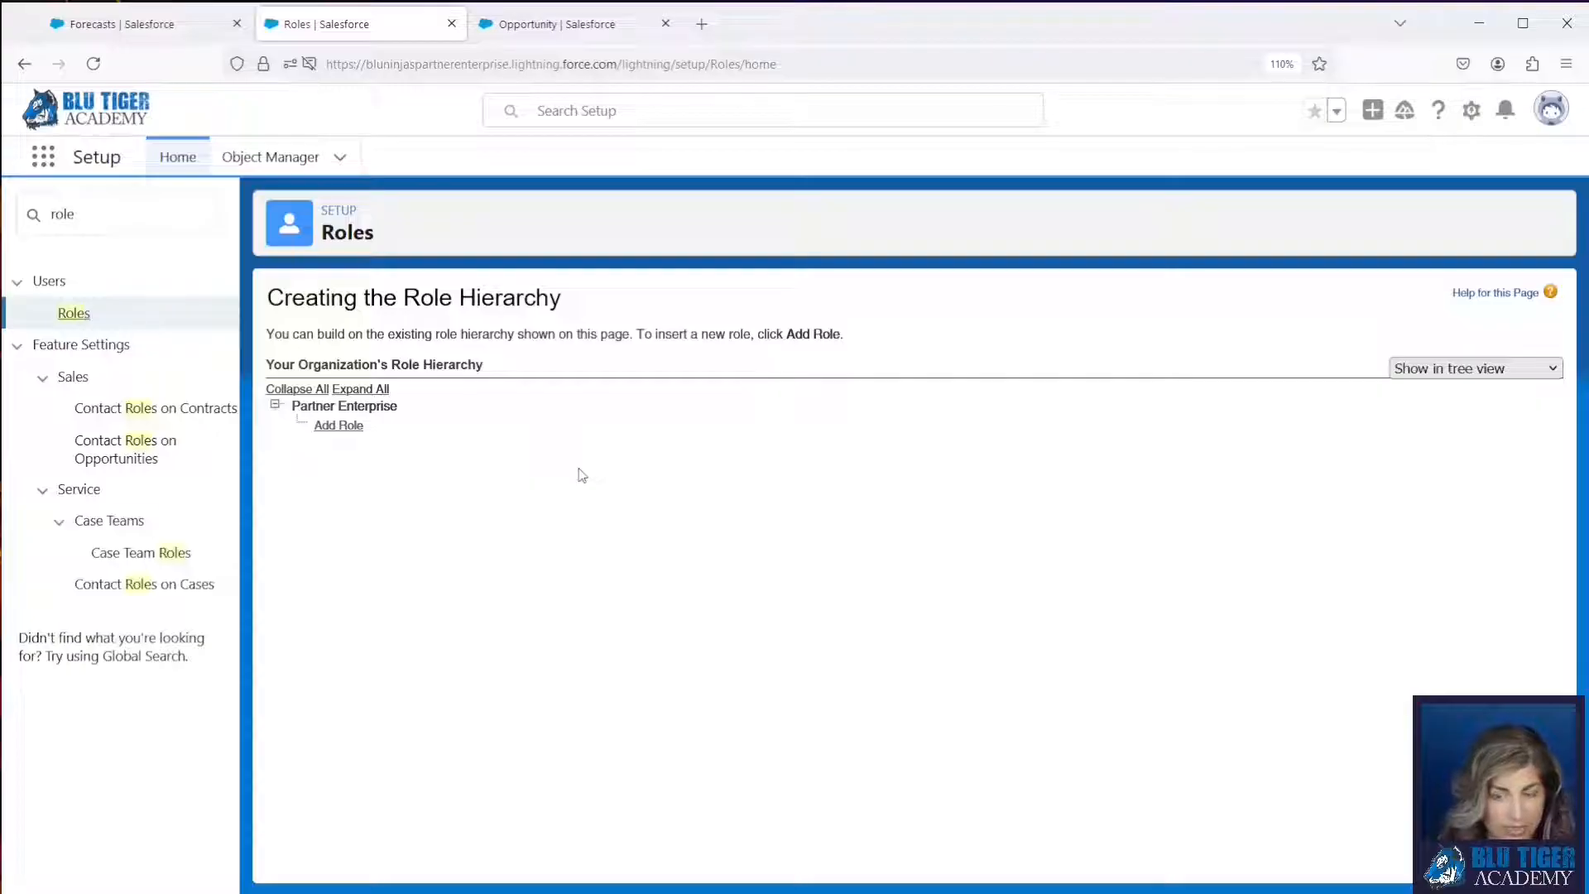
# Start a new role under Partner Enterprise with the label Head of Sales and the role name Head_of_Sales
pyautogui.click(341, 428)
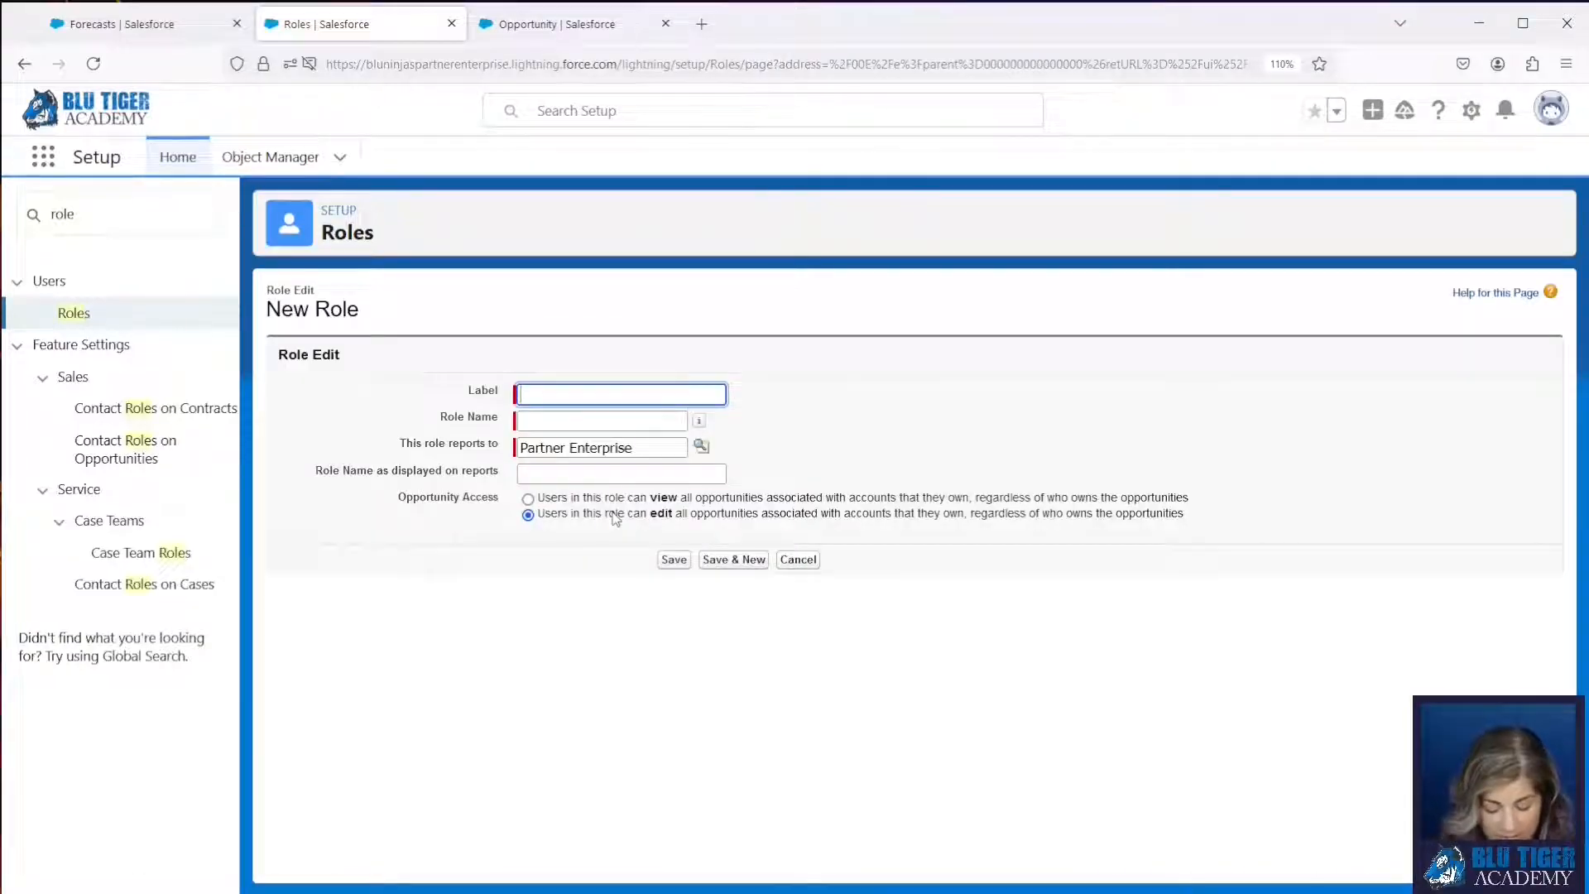
pyautogui.write('Head of Sales')
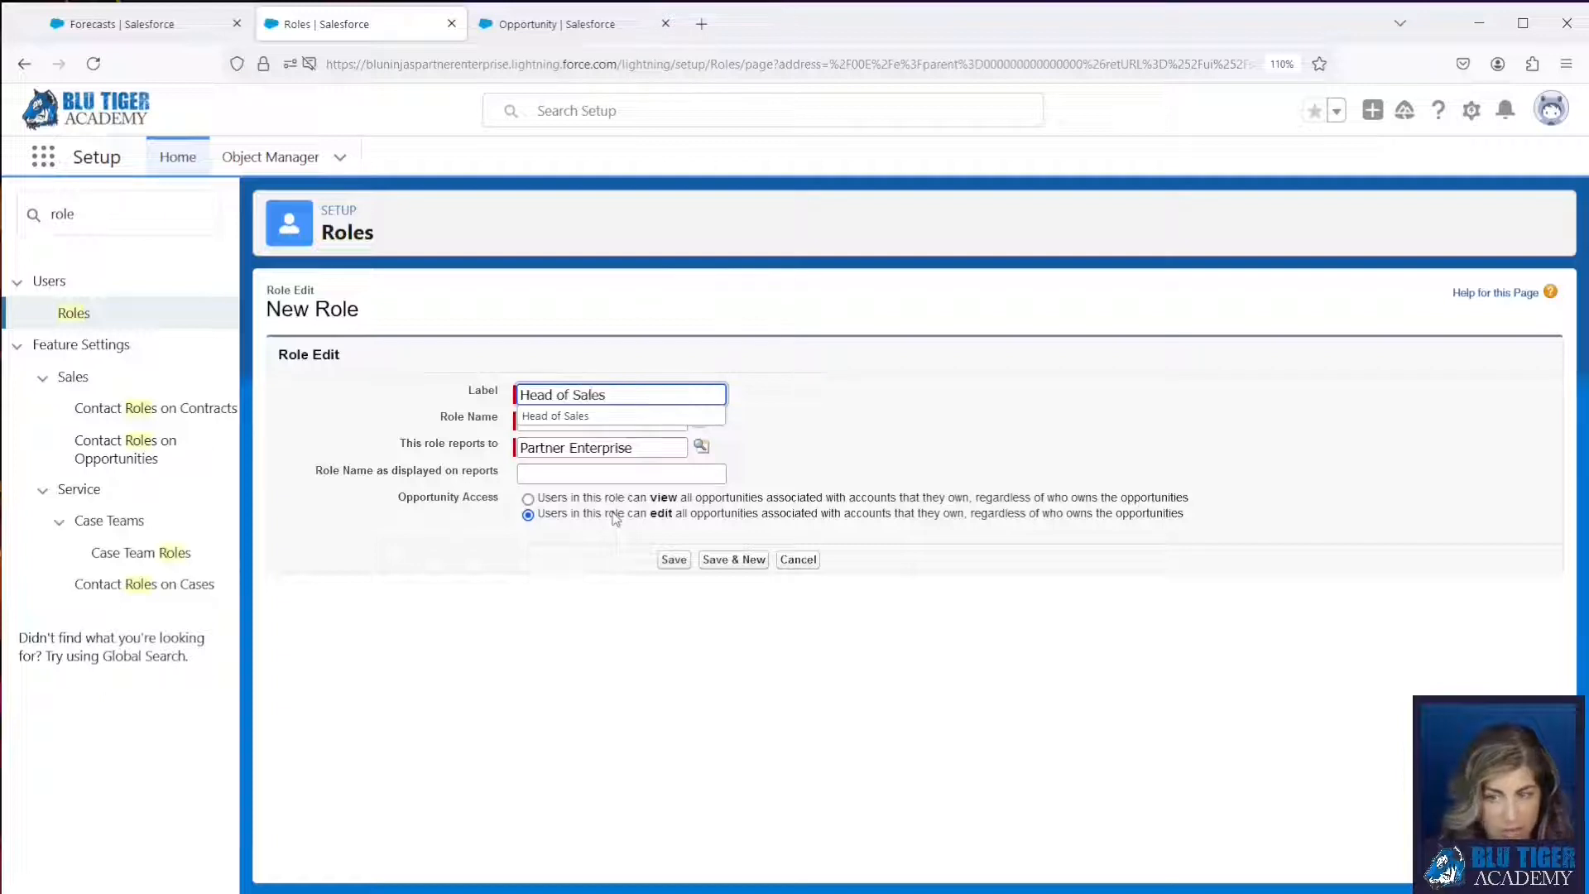
pyautogui.press('Tab')
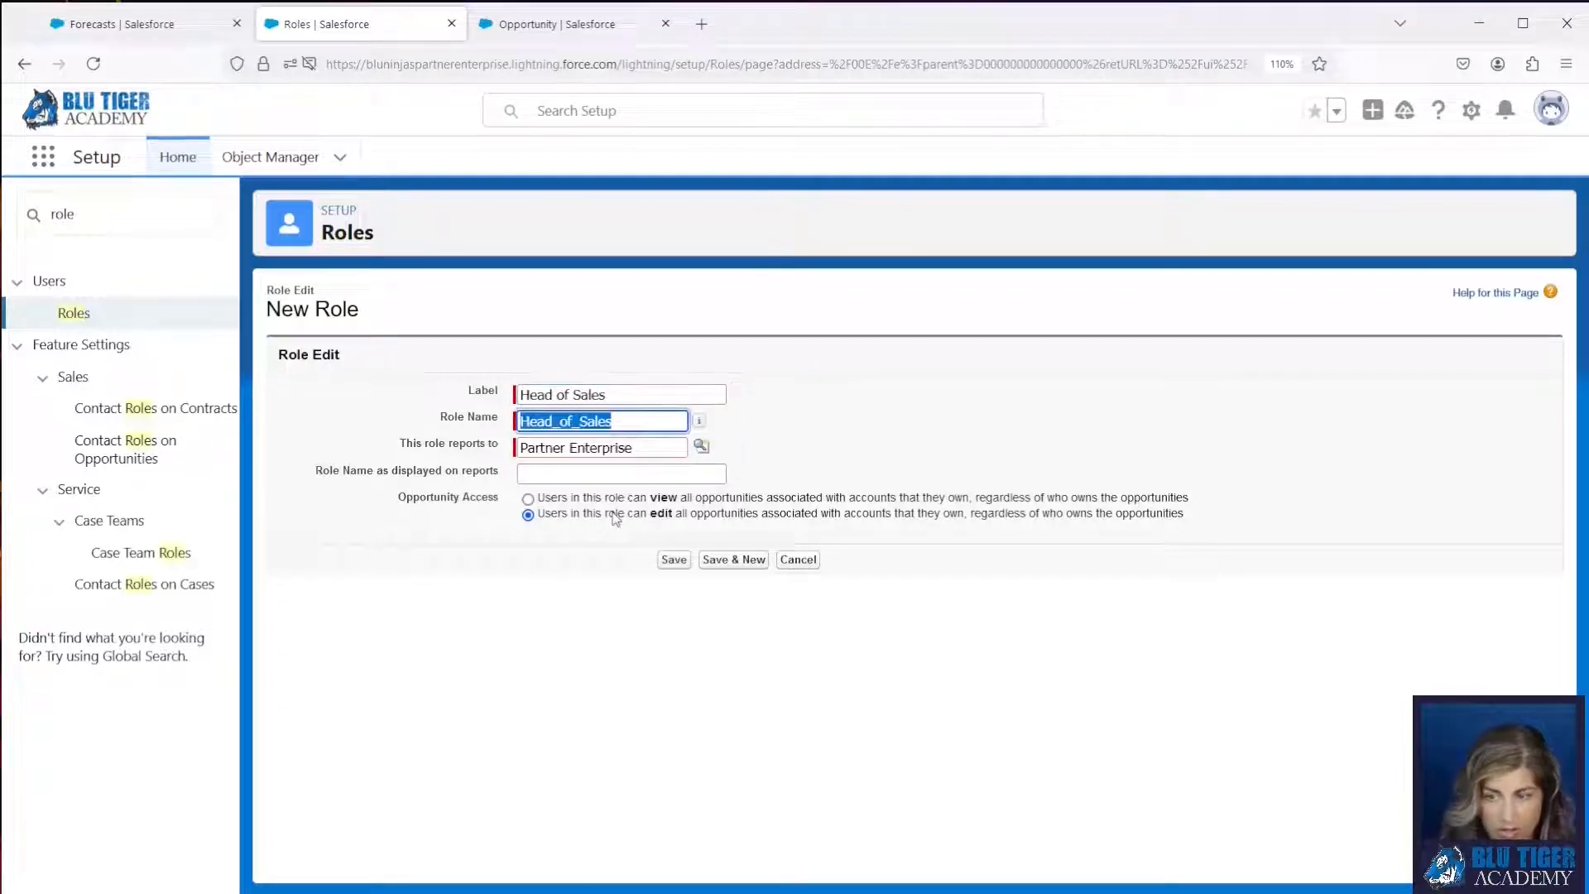
pyautogui.click(657, 473)
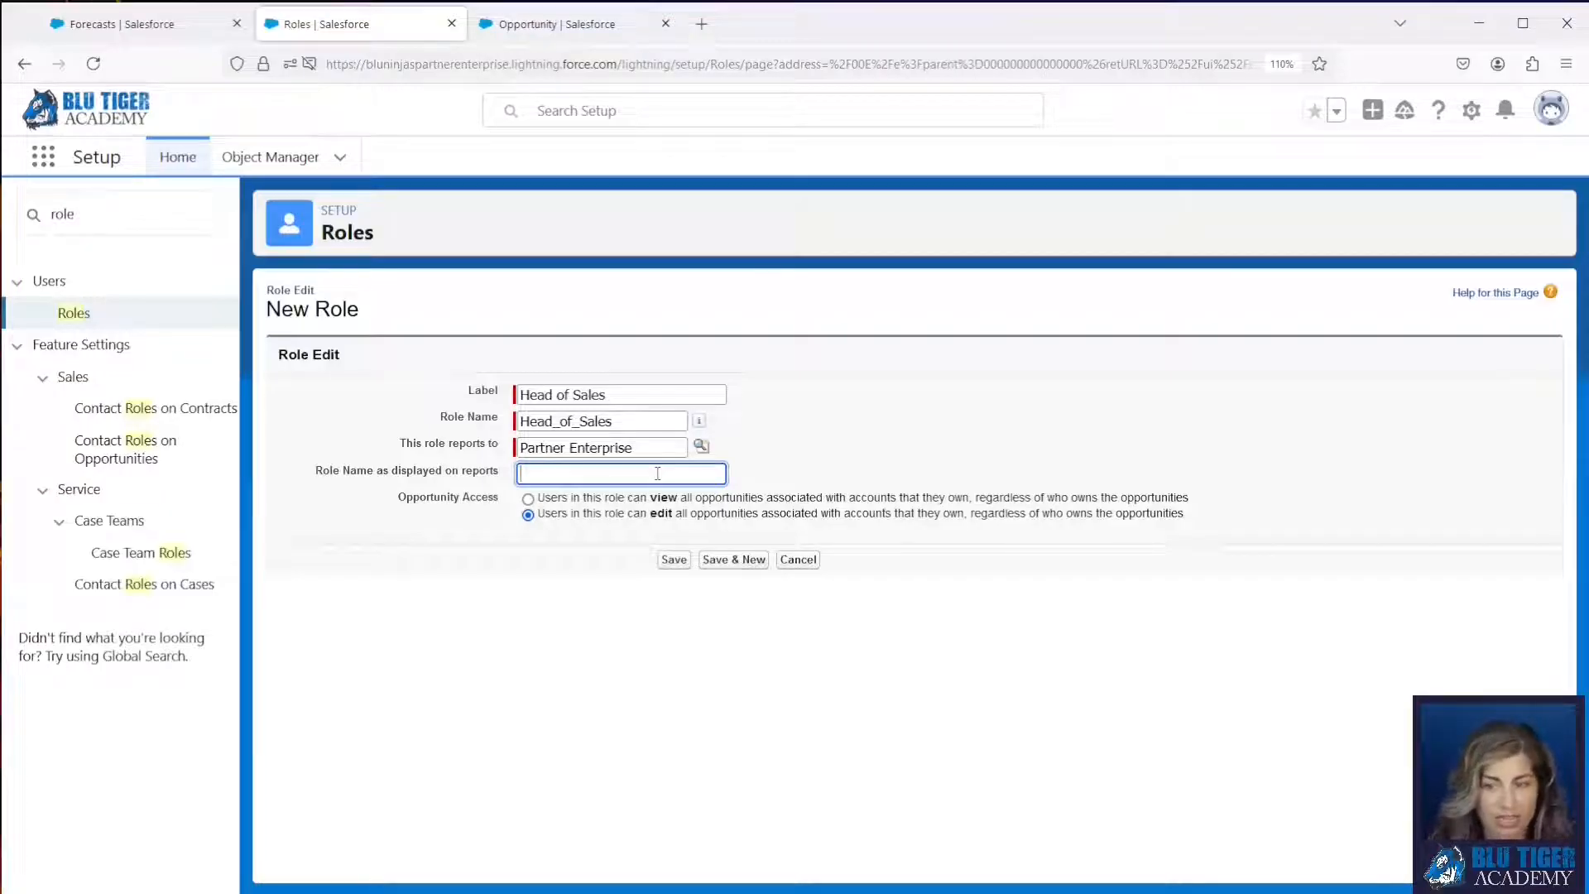
pyautogui.write('Chief')
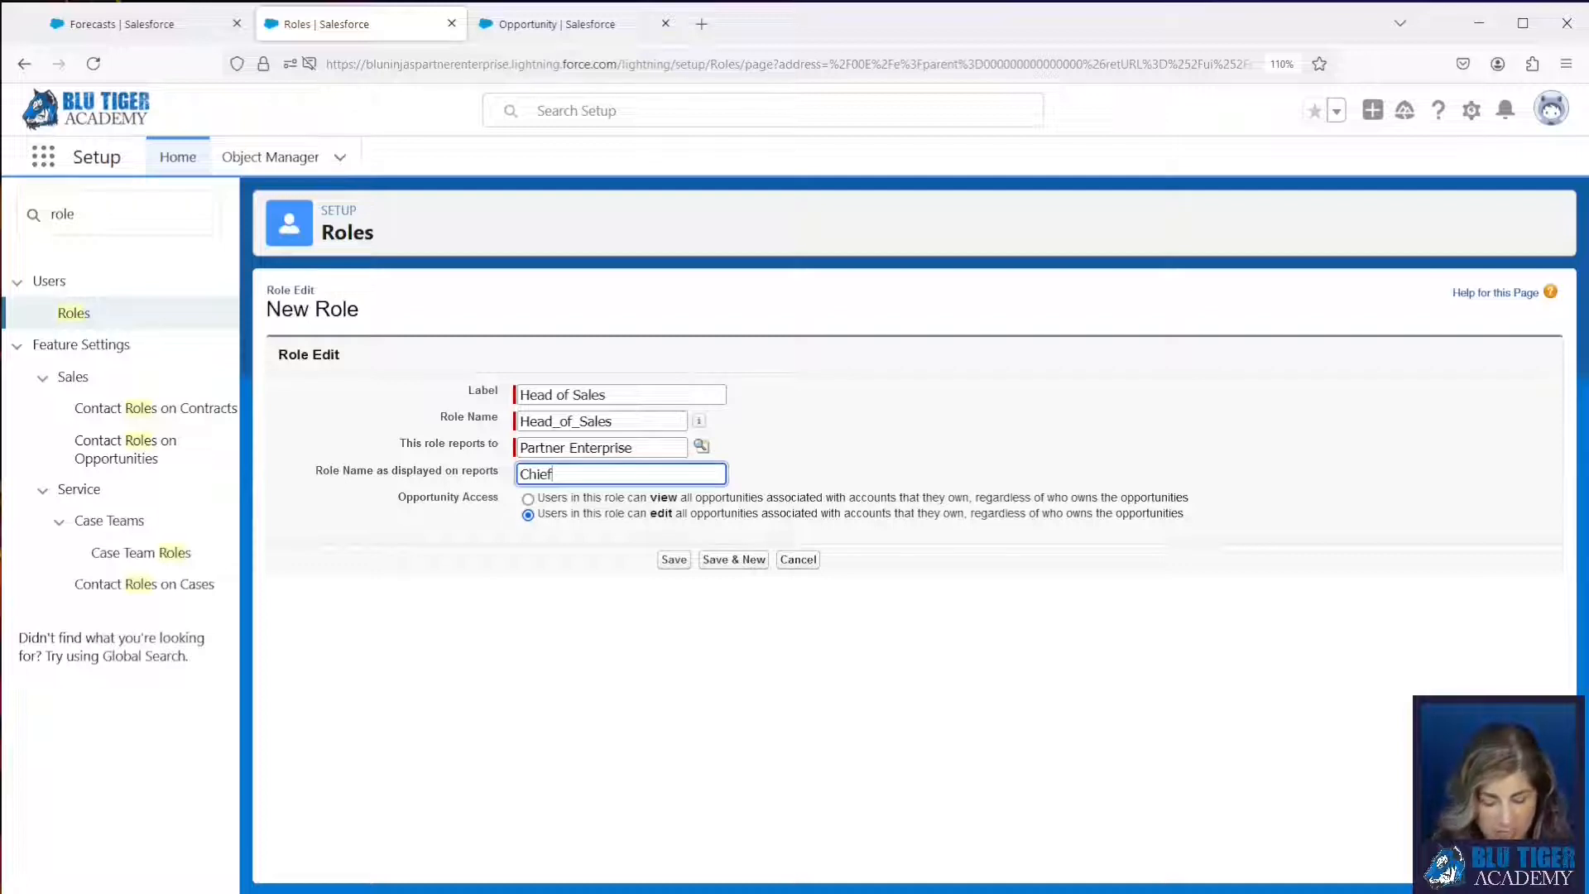
pyautogui.write(' Revenu')
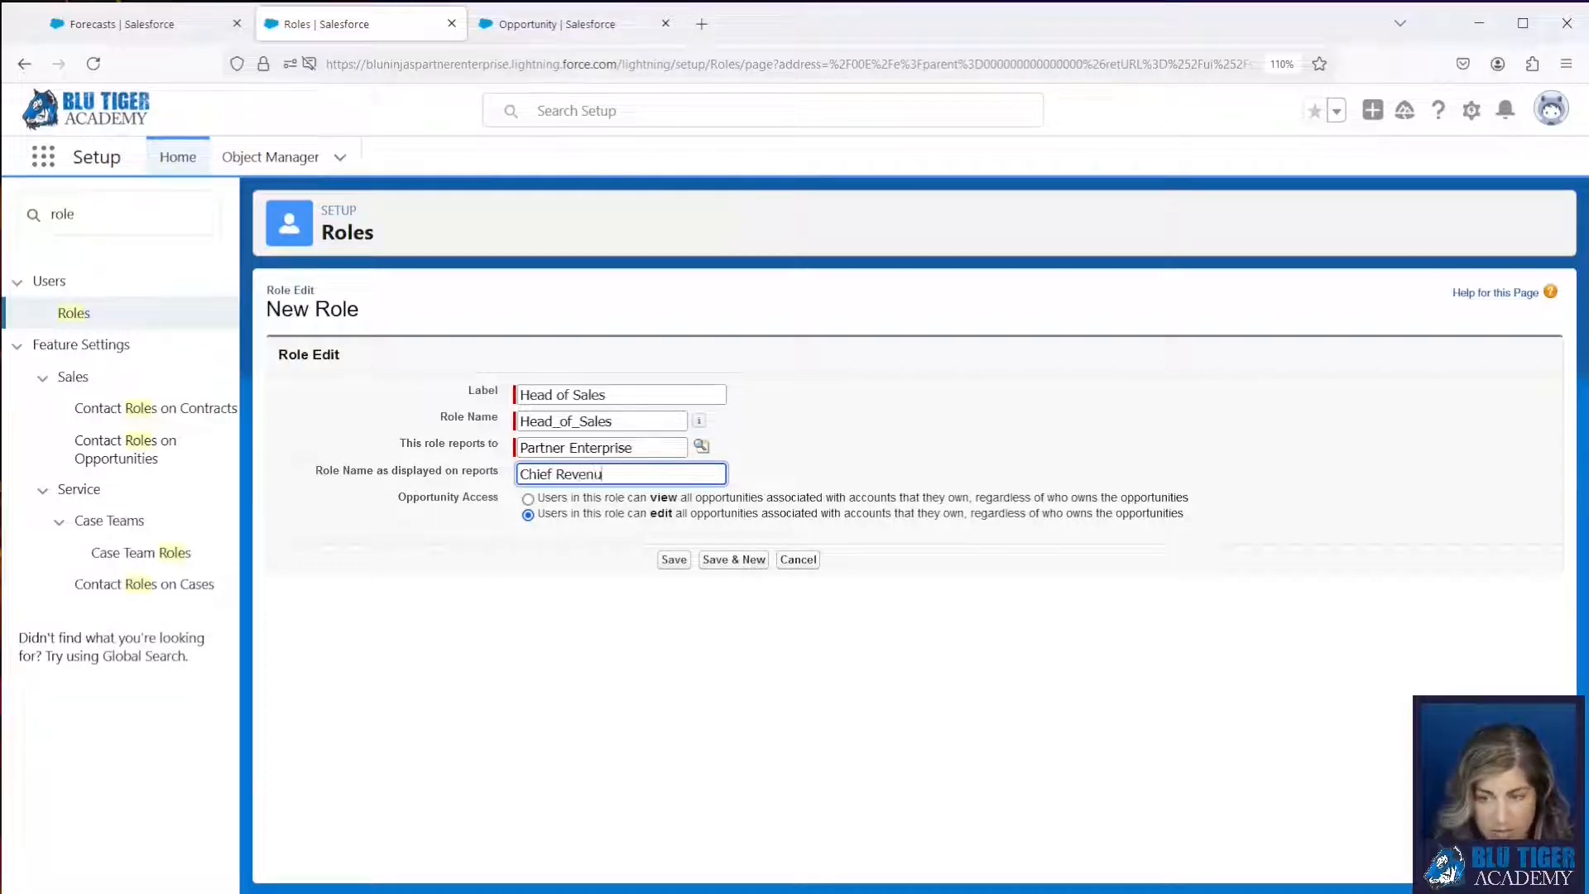
pyautogui.write('e Officer')
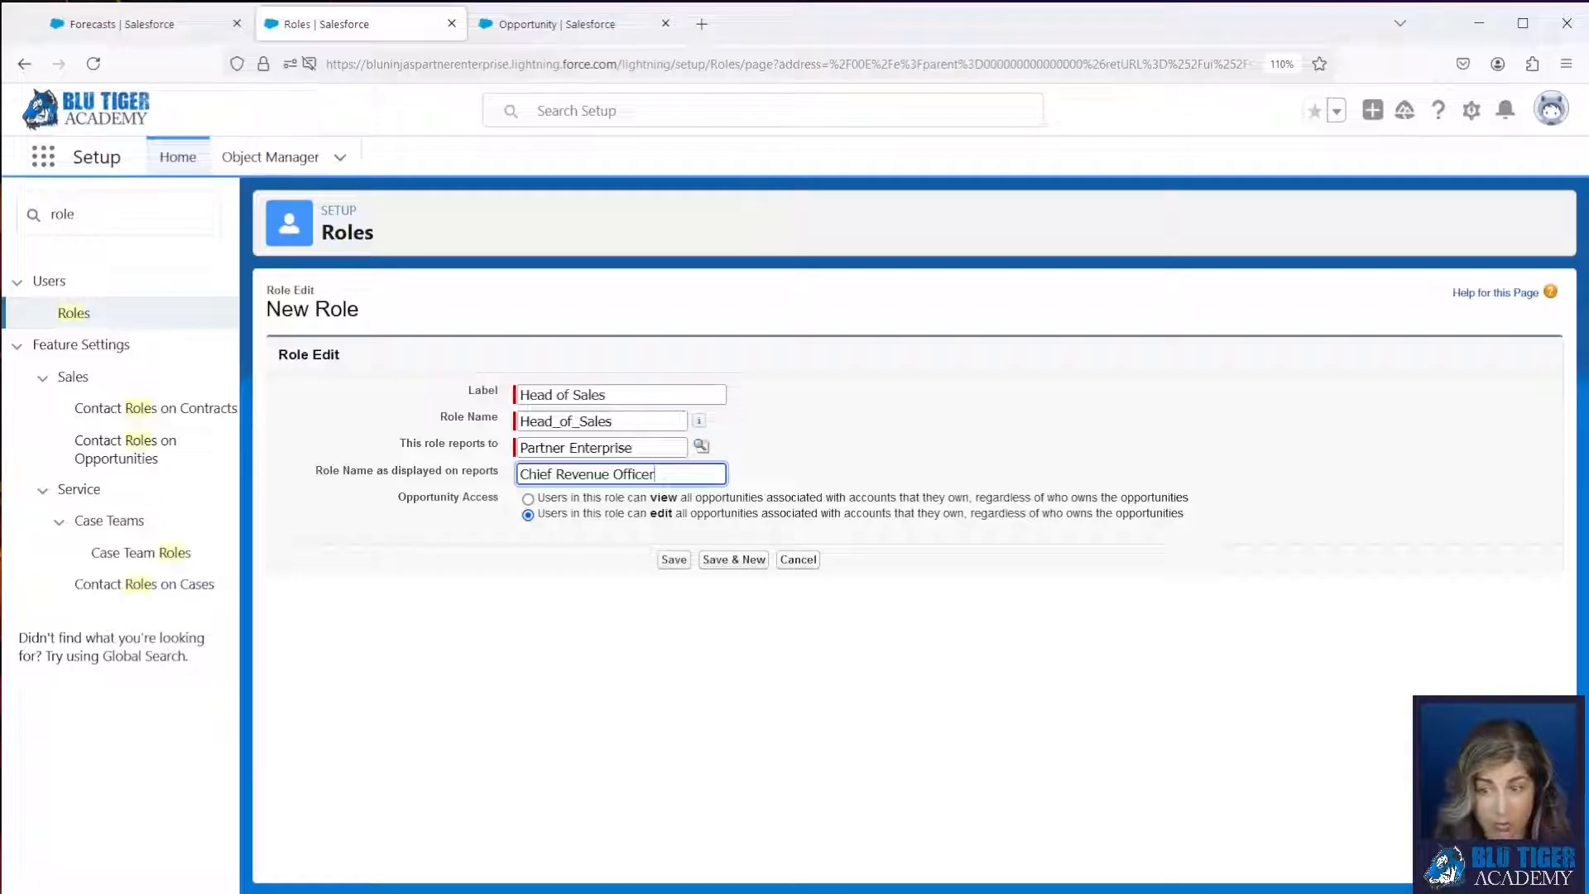
pyautogui.press('BackSpace')
pyautogui.press('BackSpace')
pyautogui.press('BackSpace')
pyautogui.press('BackSpace')
pyautogui.press('BackSpace')
pyautogui.press('BackSpace')
pyautogui.press('BackSpace')
pyautogui.press('BackSpace')
pyautogui.press('BackSpace')
pyautogui.press('BackSpace')
pyautogui.press('BackSpace')
pyautogui.press('BackSpace')
pyautogui.press('BackSpace')
pyautogui.press('BackSpace')
pyautogui.press('BackSpace')
pyautogui.press('BackSpace')
pyautogui.press('BackSpace')
pyautogui.press('BackSpace')
pyautogui.press('BackSpace')
pyautogui.press('BackSpace')
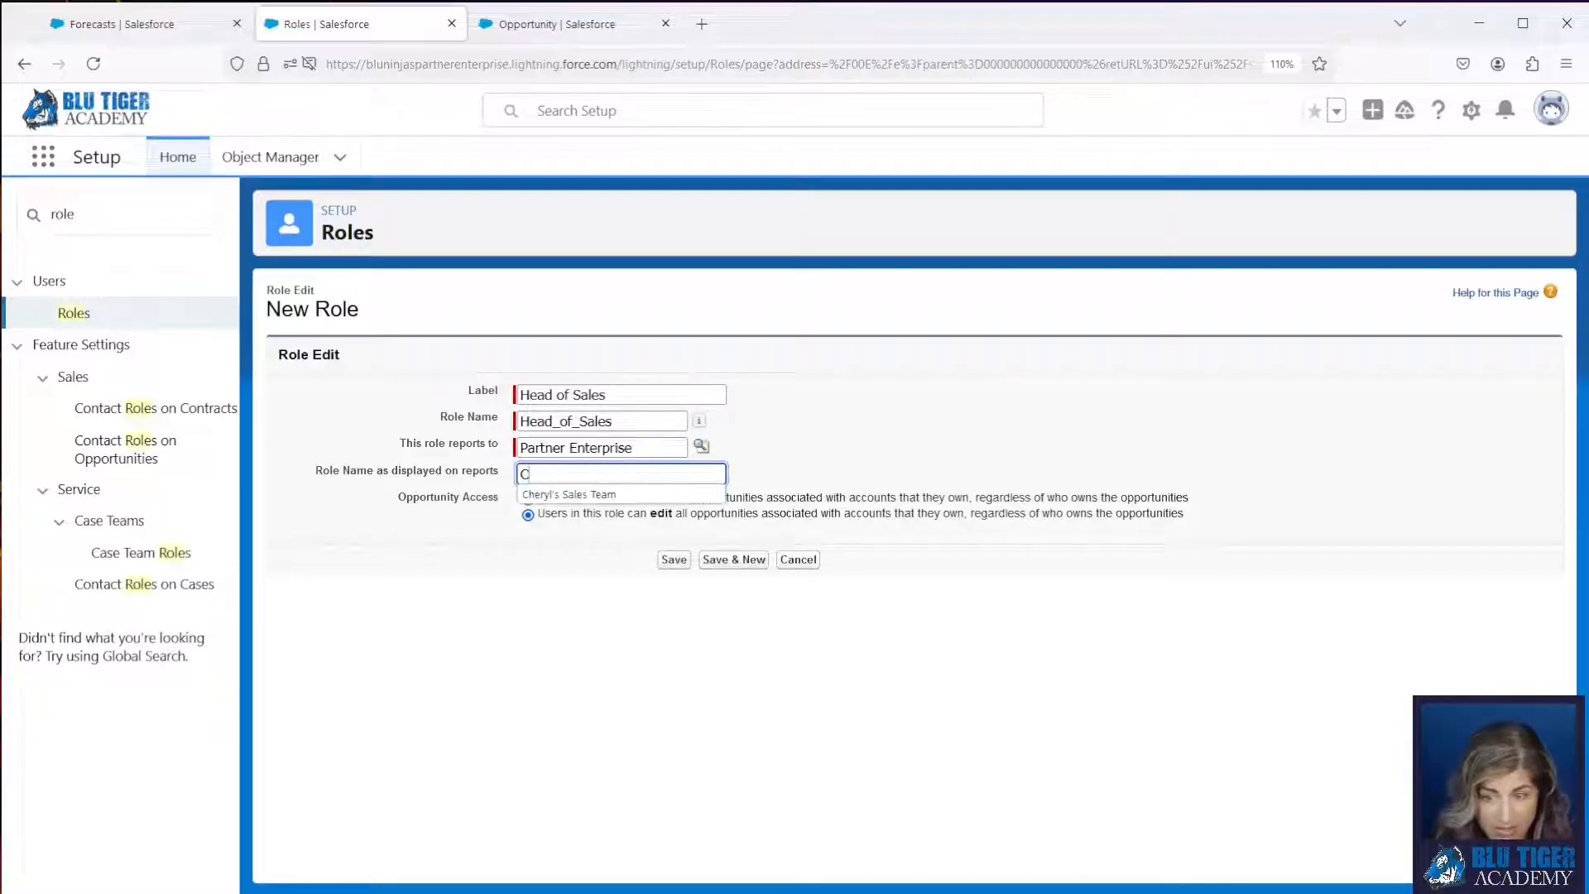
# Use the suggested sales team name as the Head of Sales role's name displayed on reports, and save the role
pyautogui.press('Down')
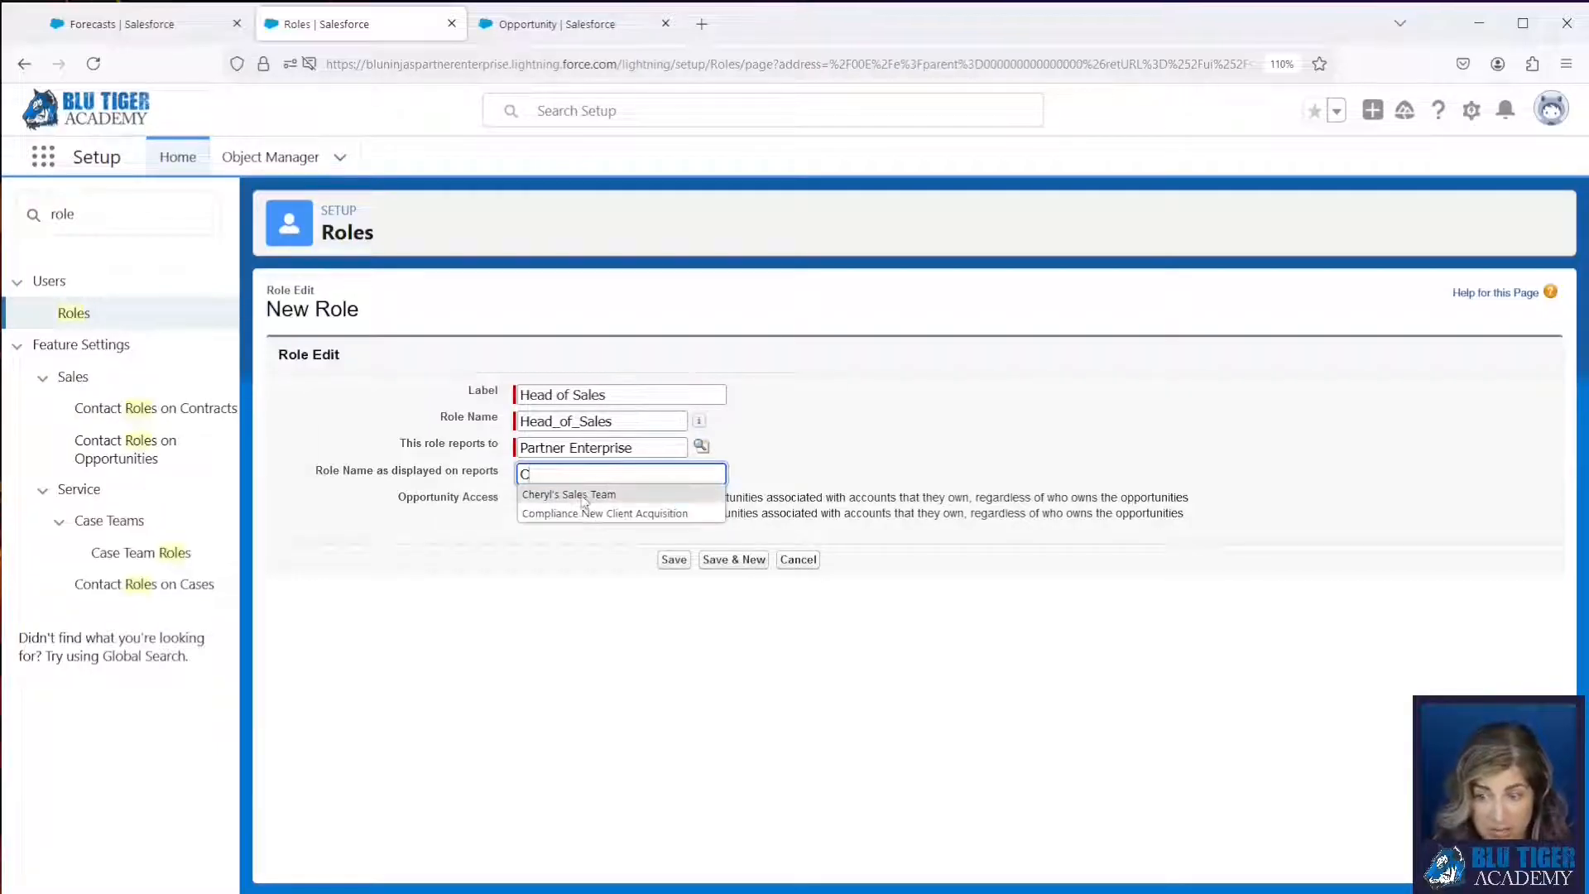
pyautogui.press('Return')
pyautogui.click(854, 465)
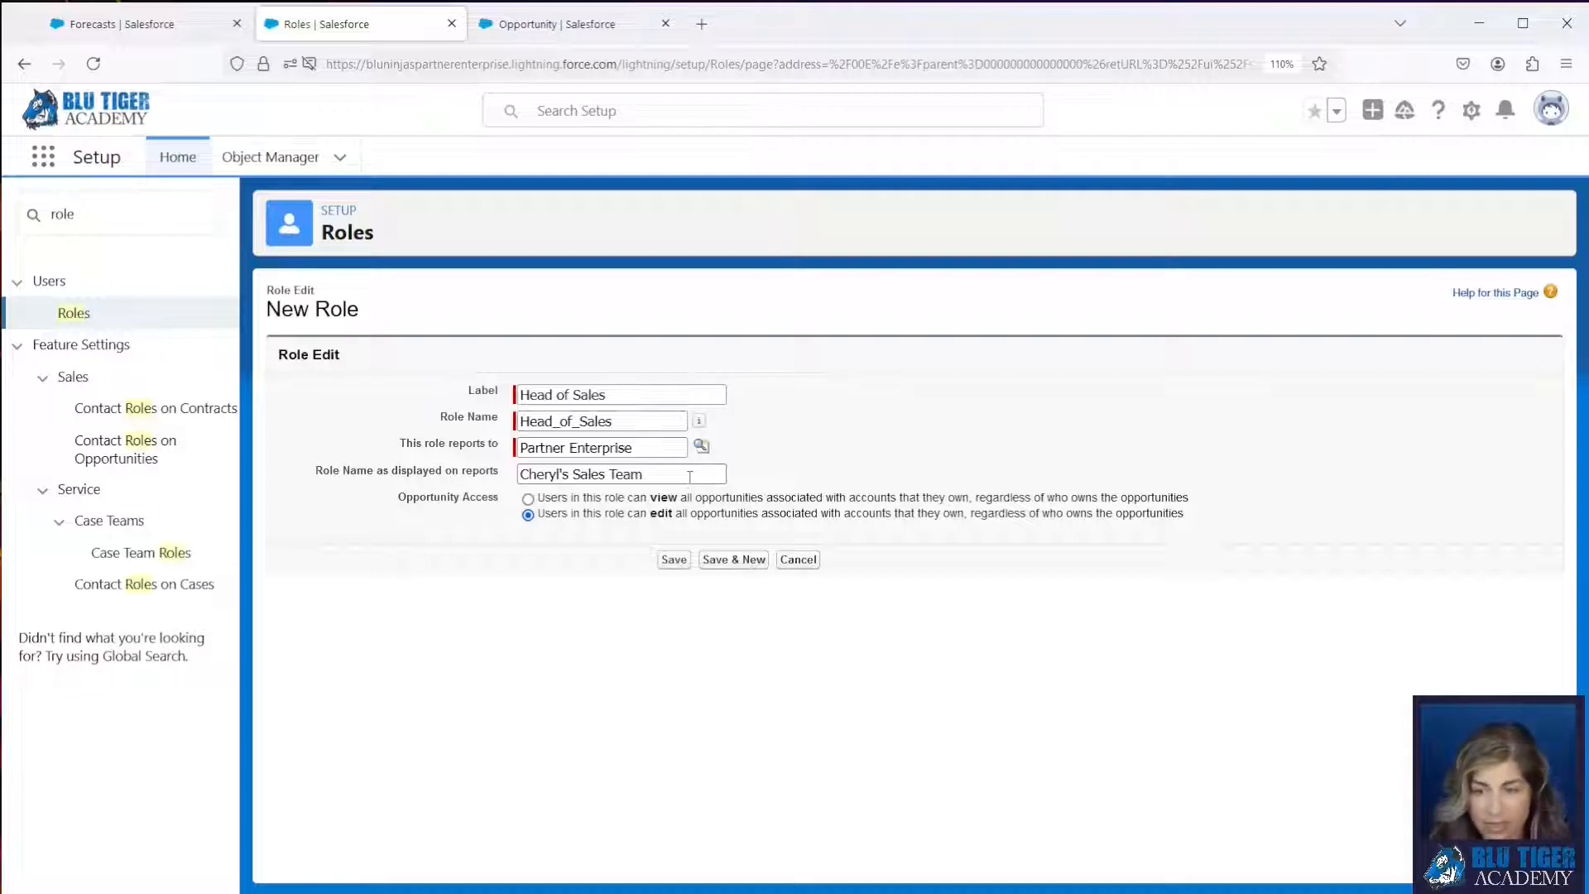
pyautogui.moveTo(689, 477); pyautogui.dragTo(456, 478)
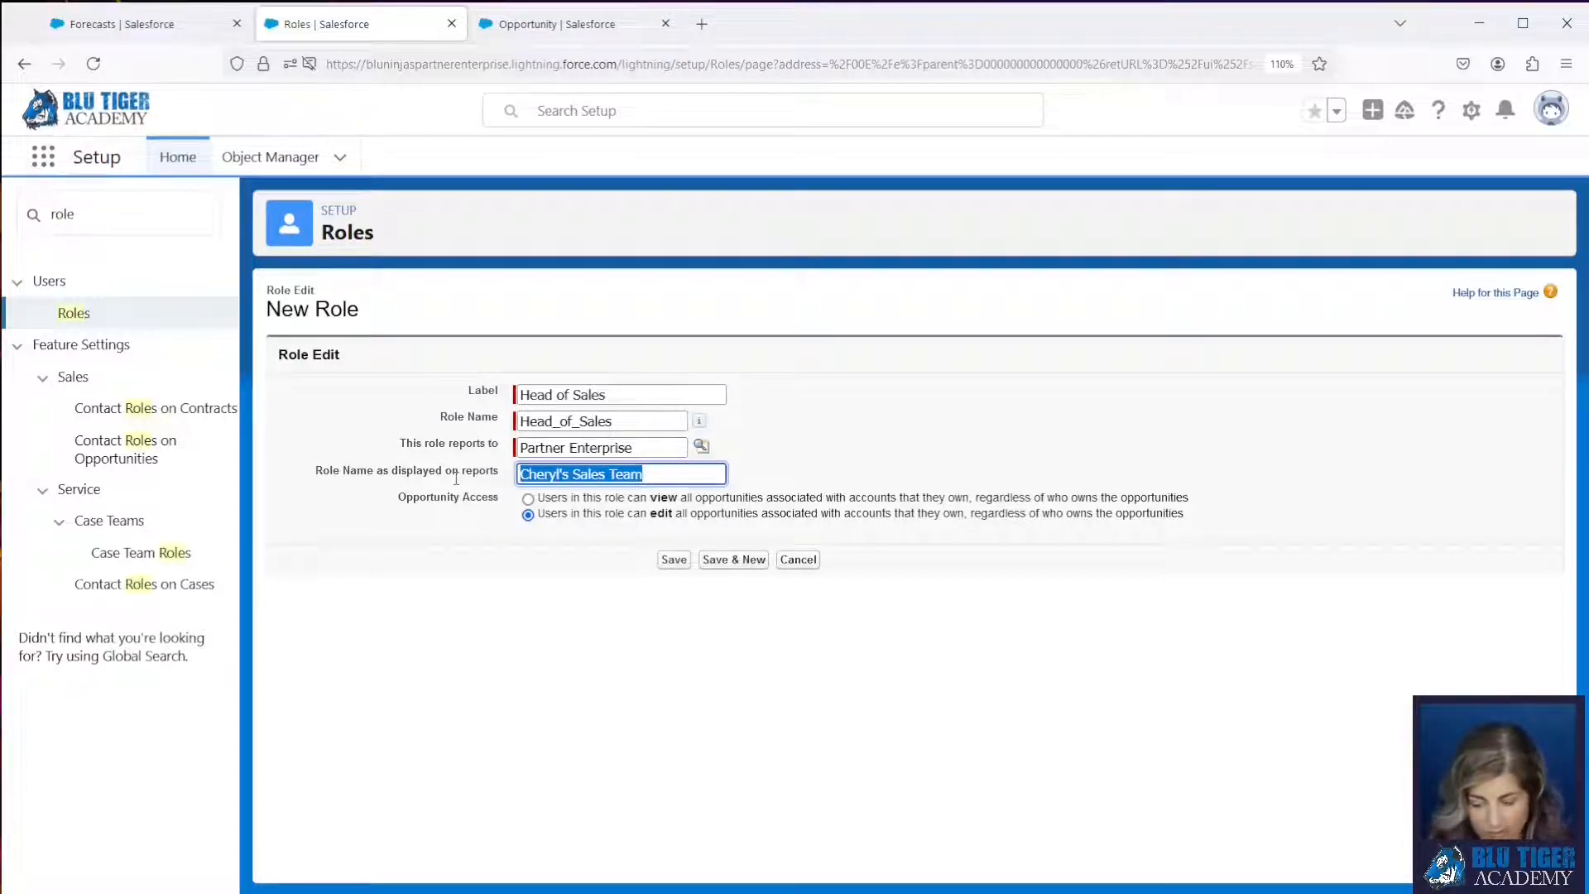
pyautogui.click(554, 551)
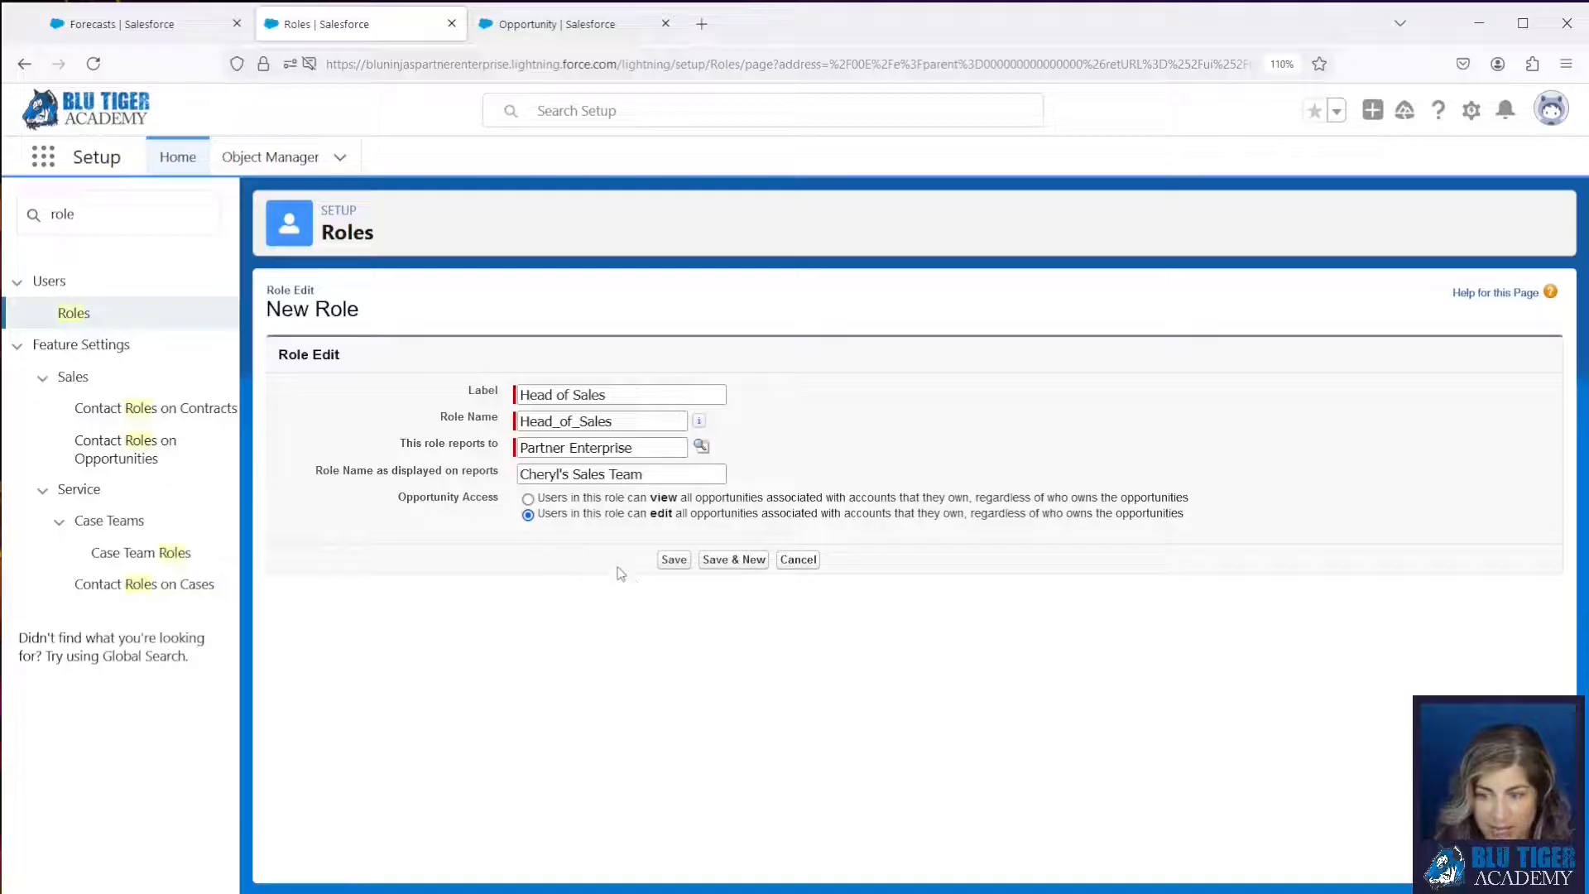
pyautogui.click(674, 559)
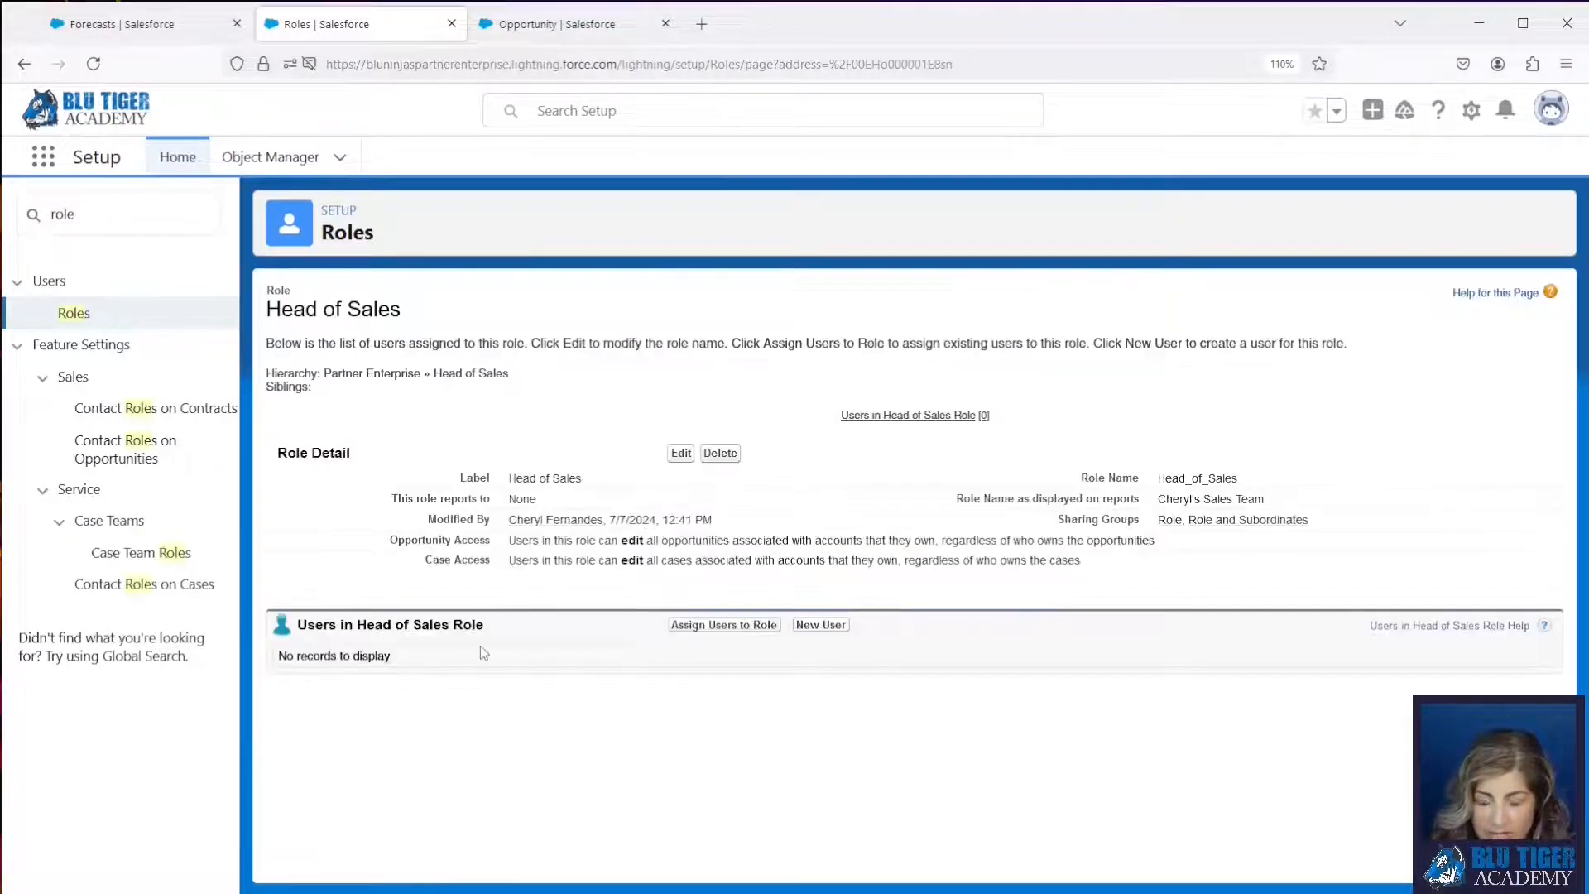
# Add a role labelled Sales Manager Team 1 that reports to Head of Sales, and save it
pyautogui.click(83, 322)
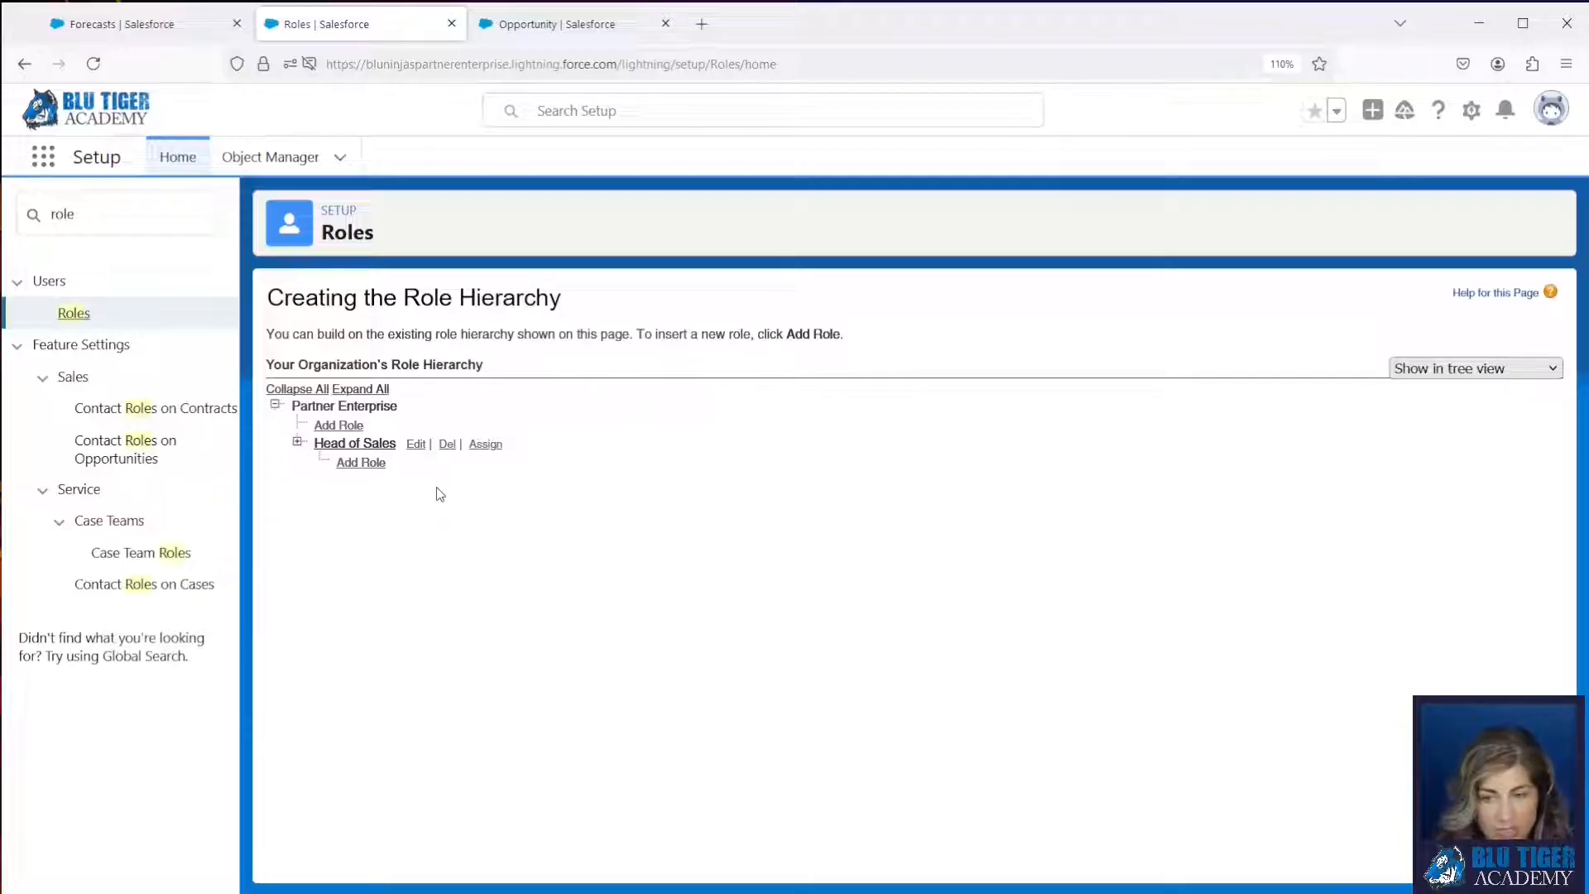
pyautogui.click(376, 462)
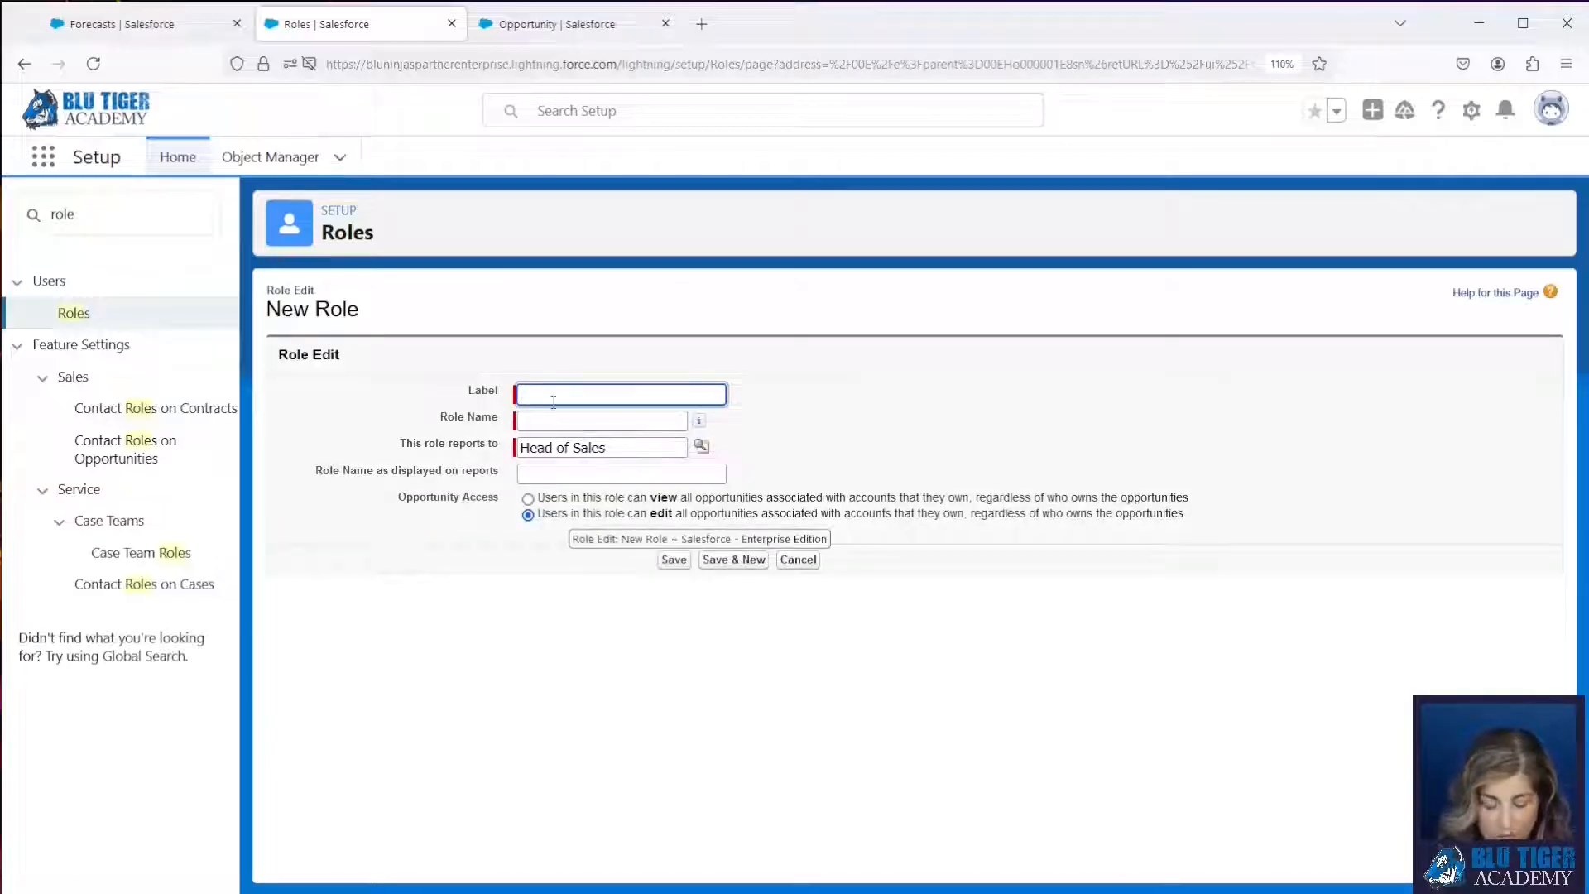
pyautogui.write('Sales')
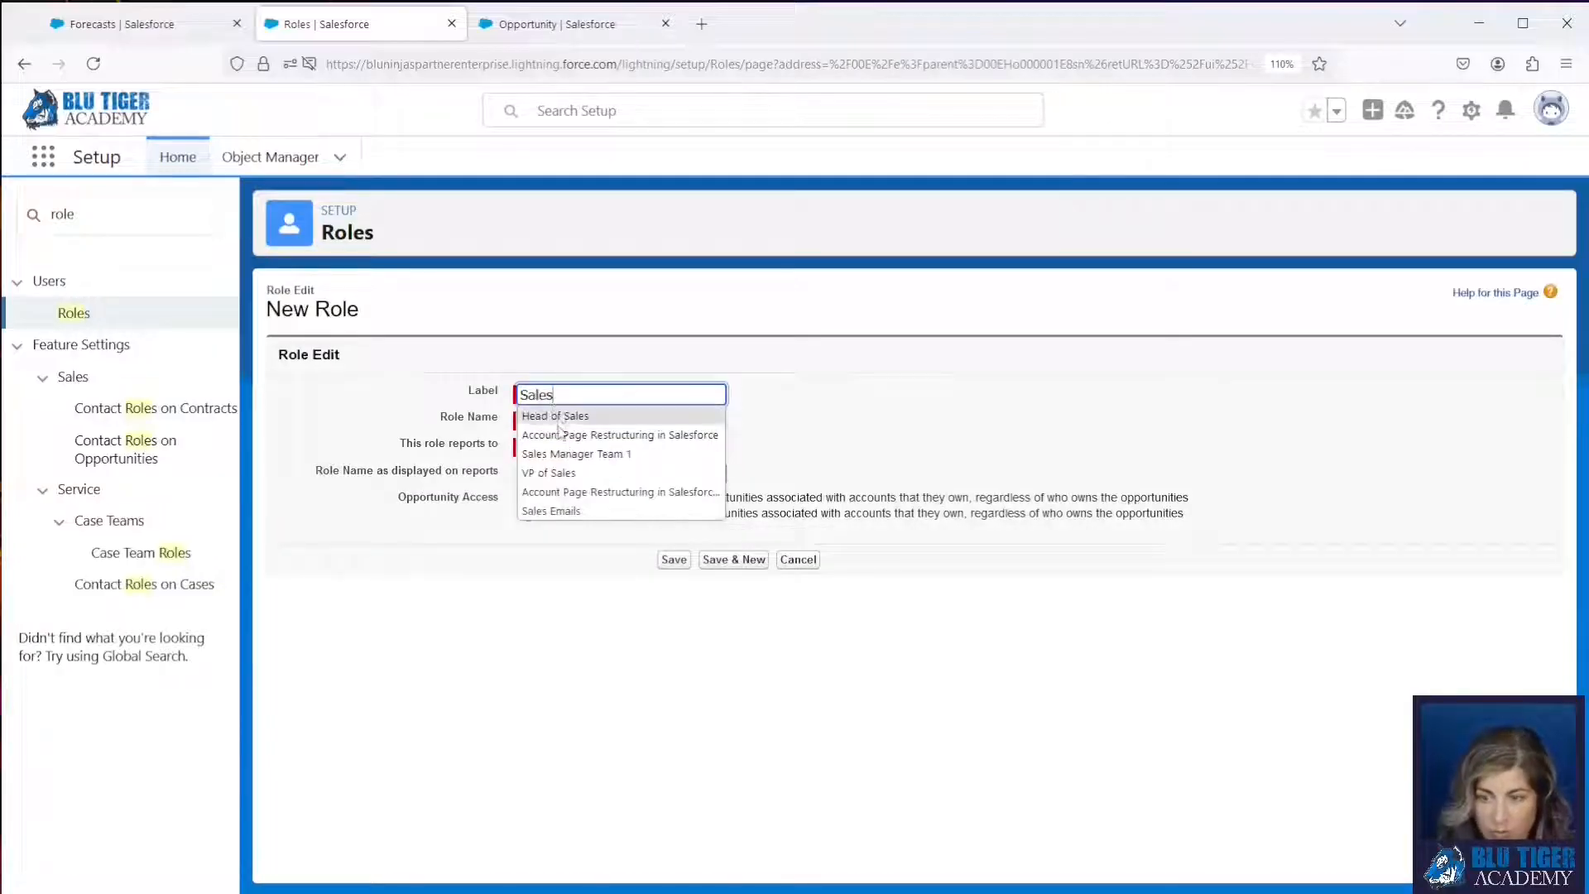
pyautogui.click(562, 454)
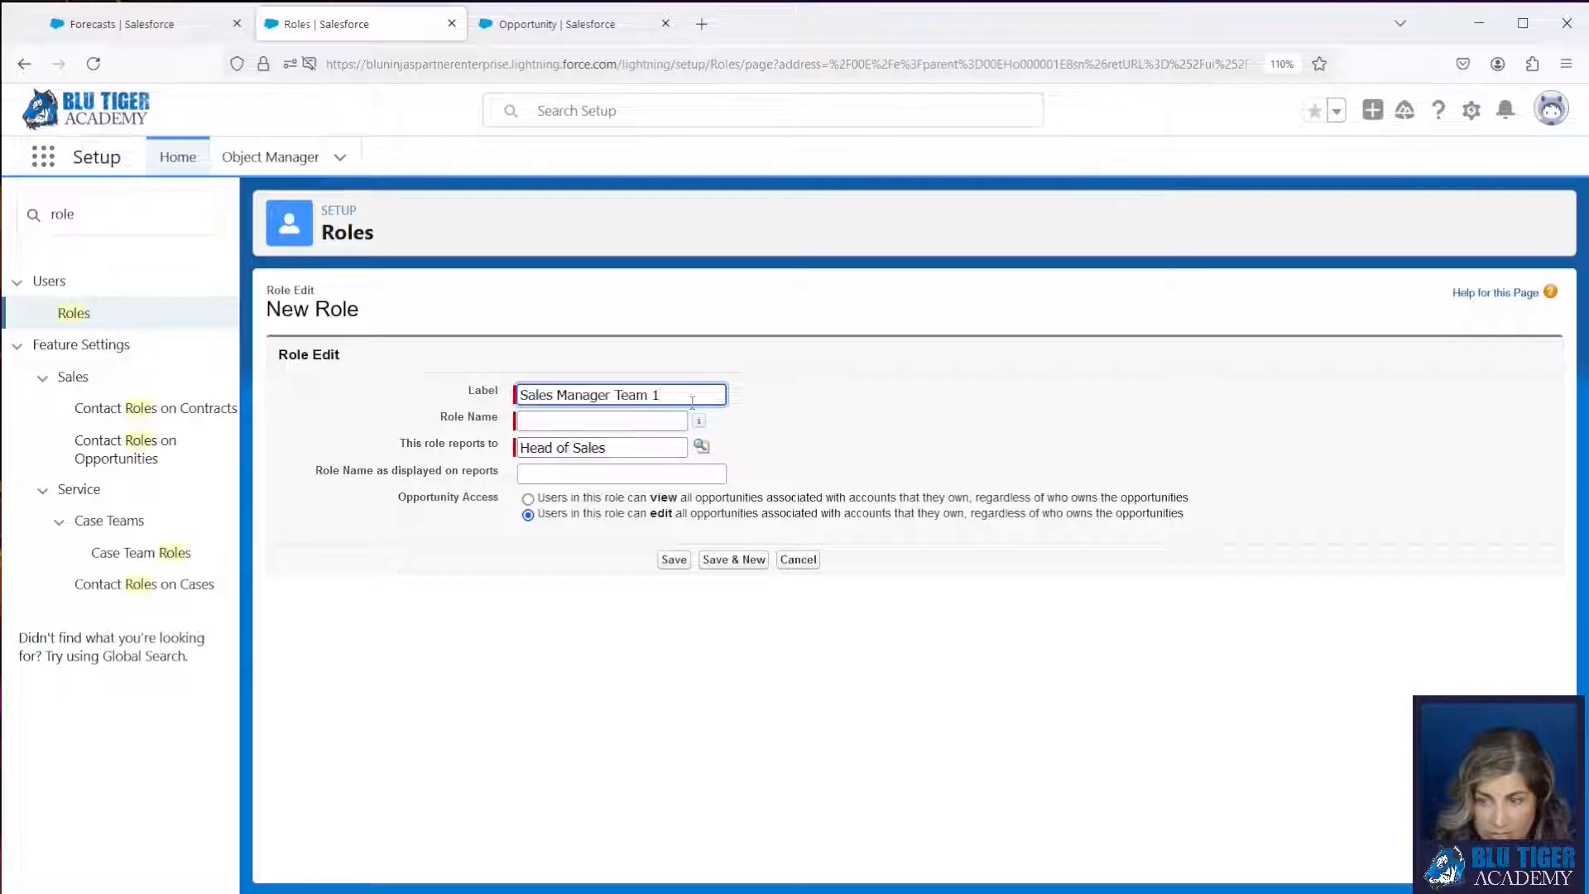
pyautogui.press('Tab')
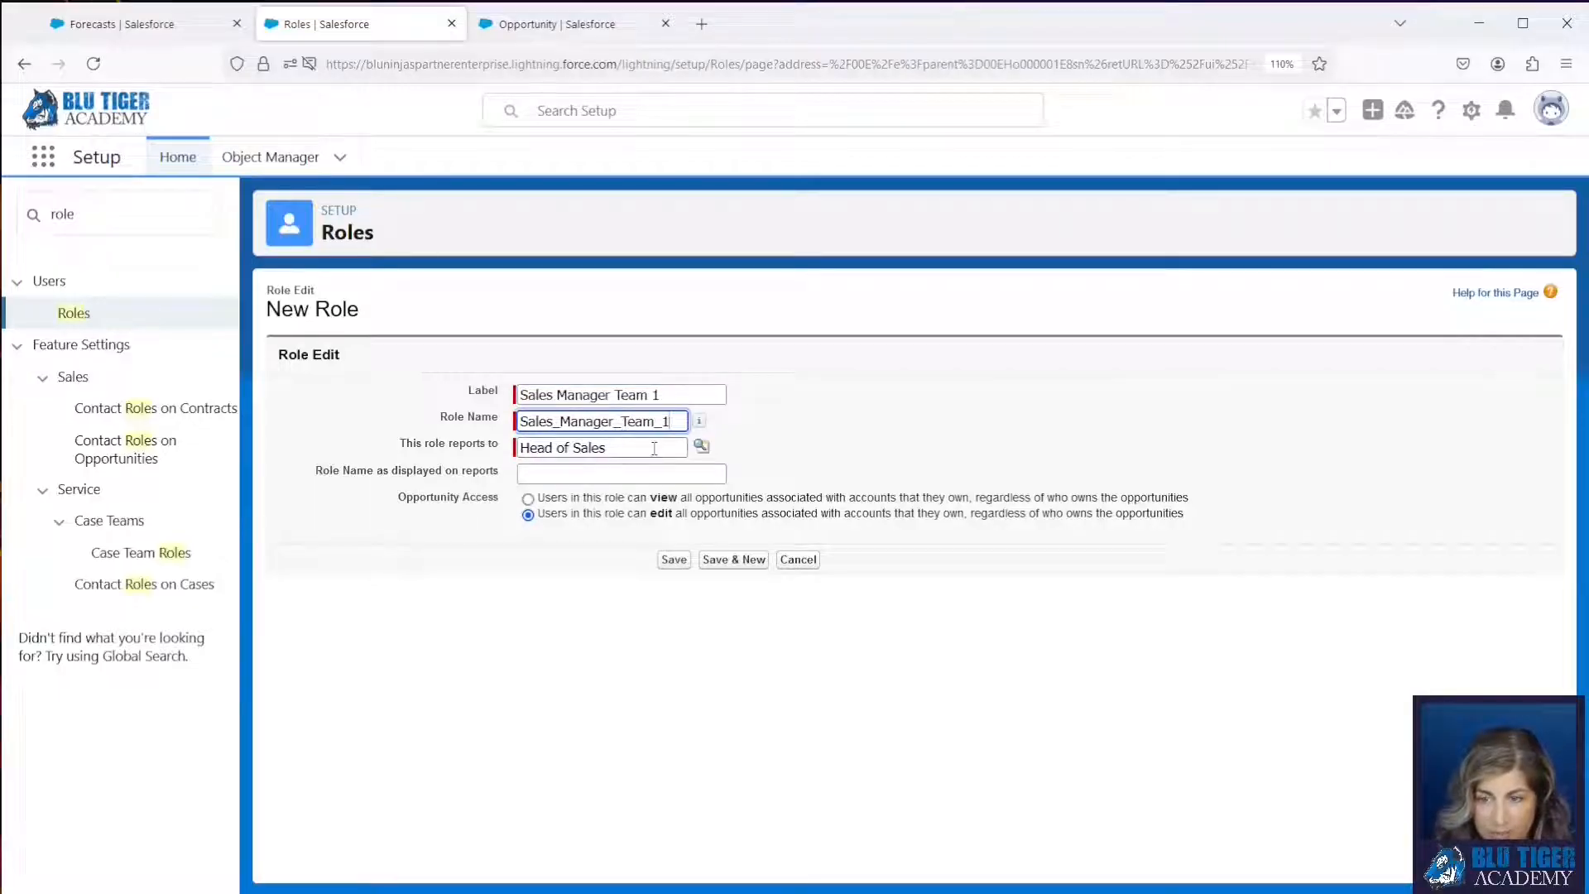
pyautogui.press('Tab')
pyautogui.press('Tab')
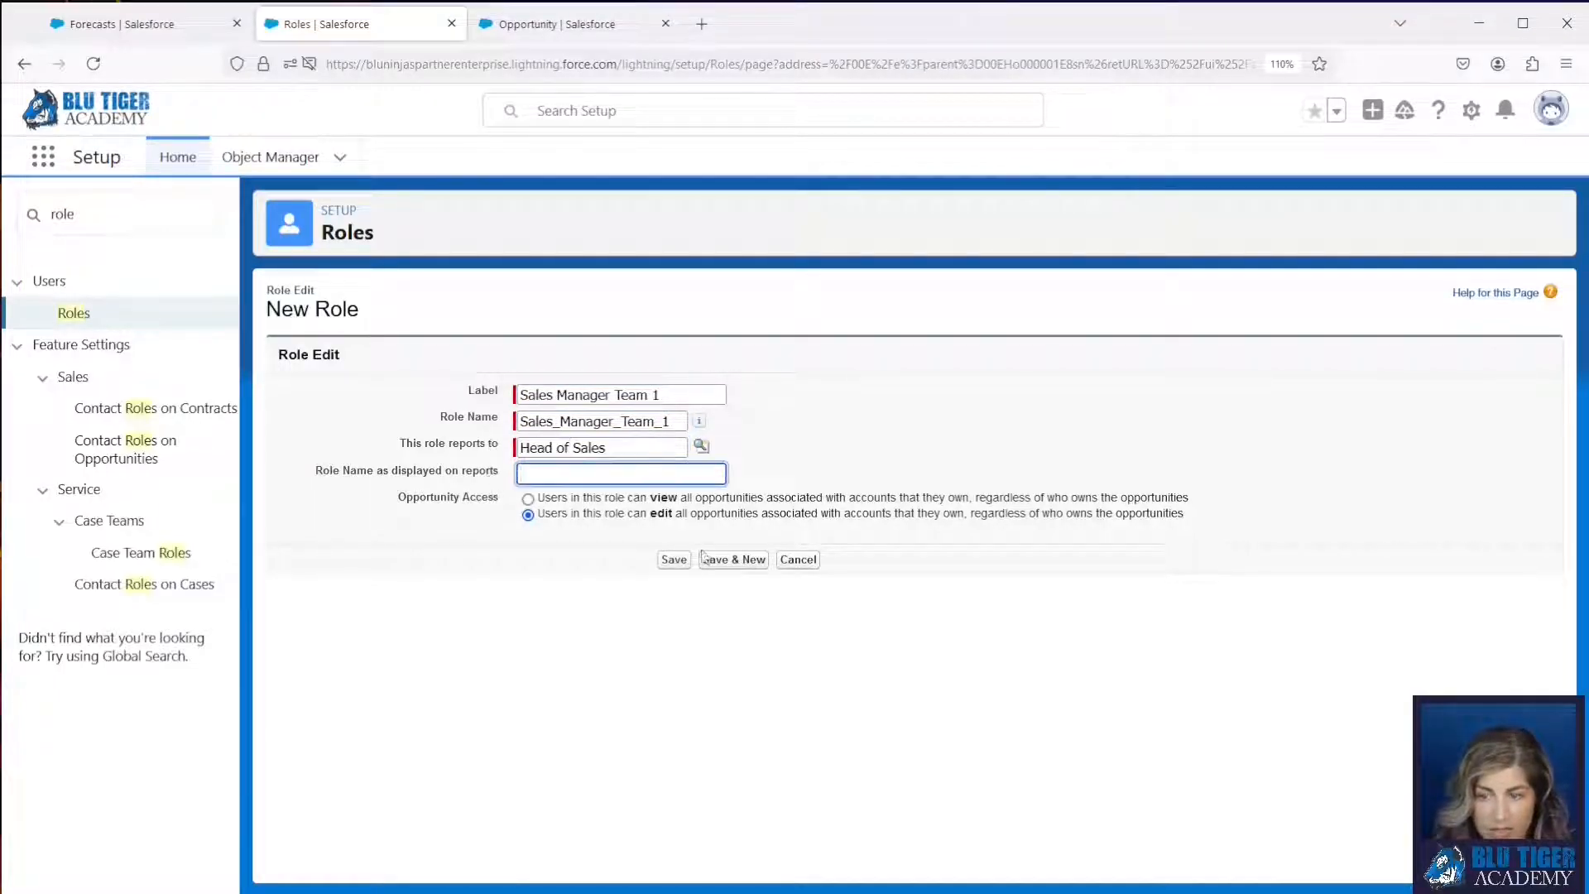
pyautogui.click(674, 559)
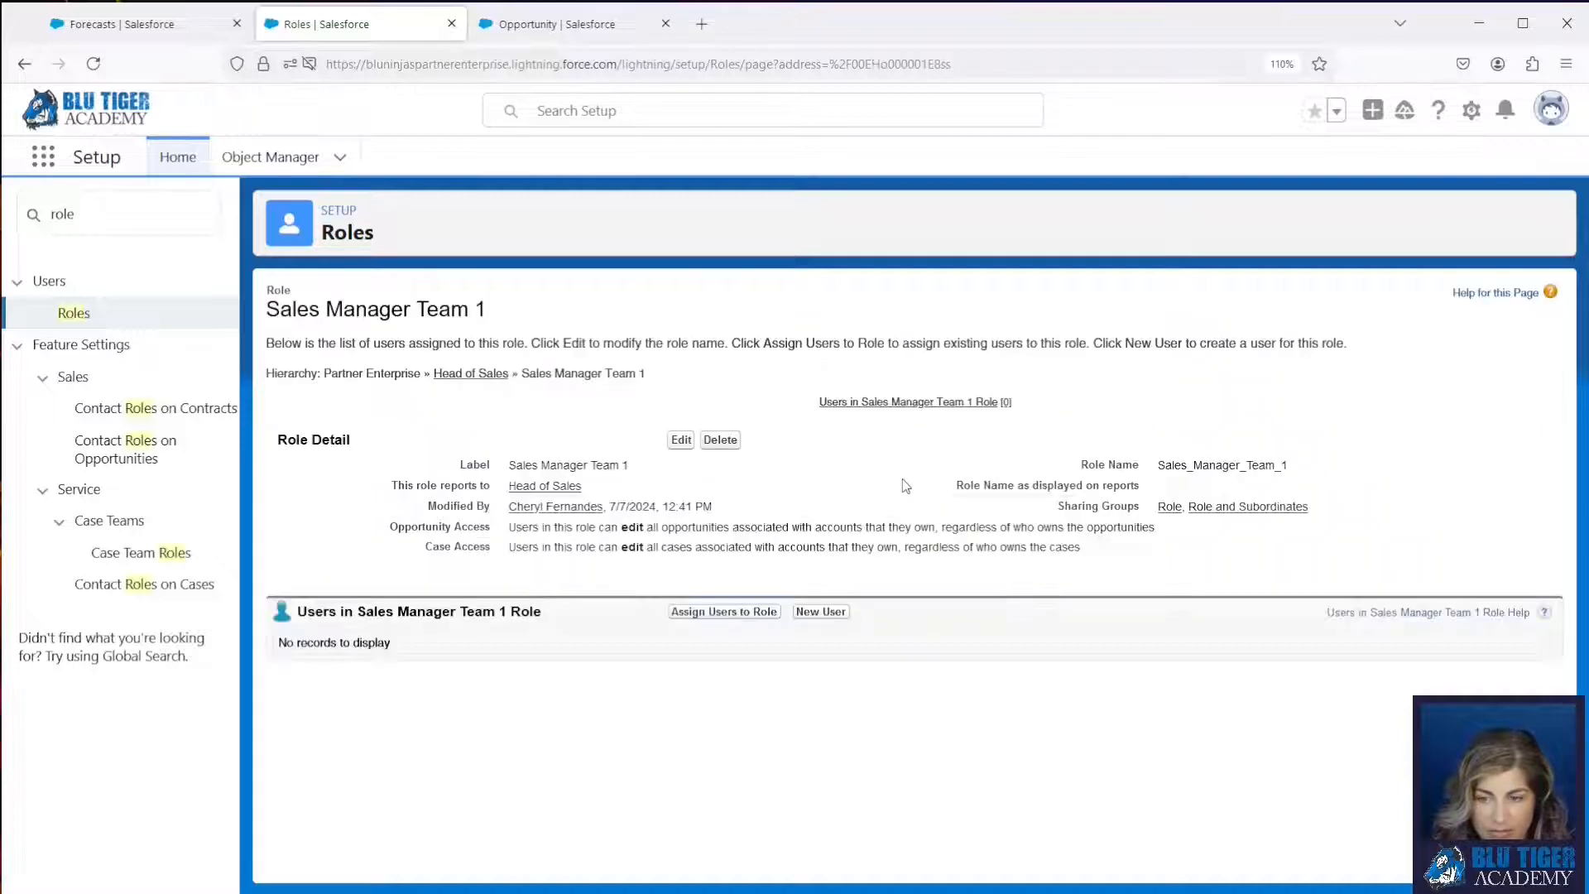
# Expand the Head of Sales branch in the role hierarchy and add a saved role labelled Sales Manager Team 2 reporting to Head of Sales
pyautogui.click(565, 488)
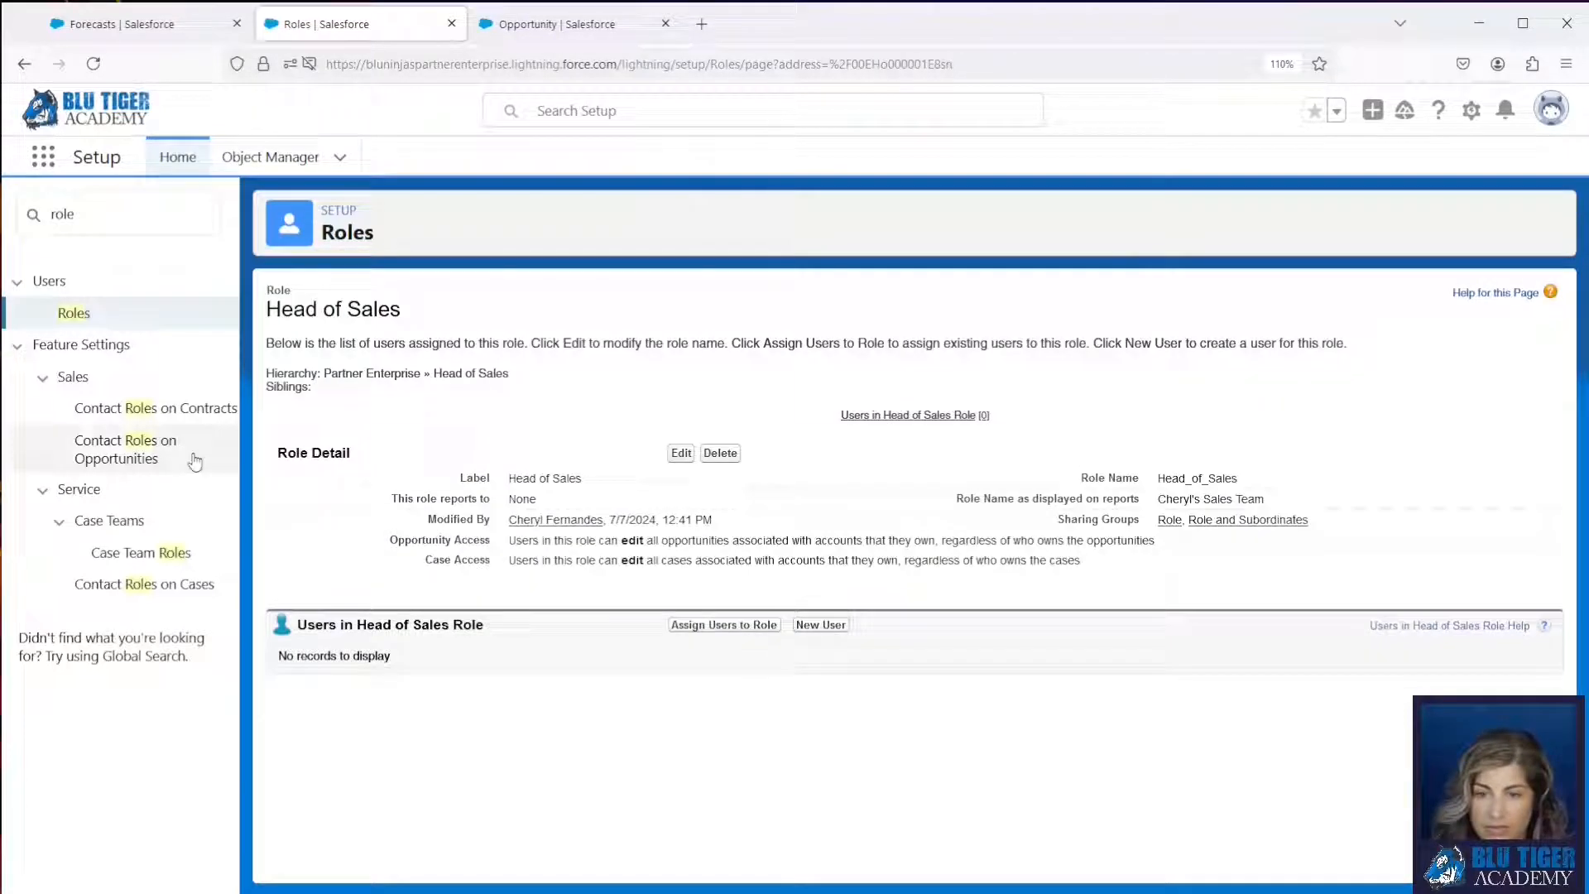
pyautogui.click(72, 313)
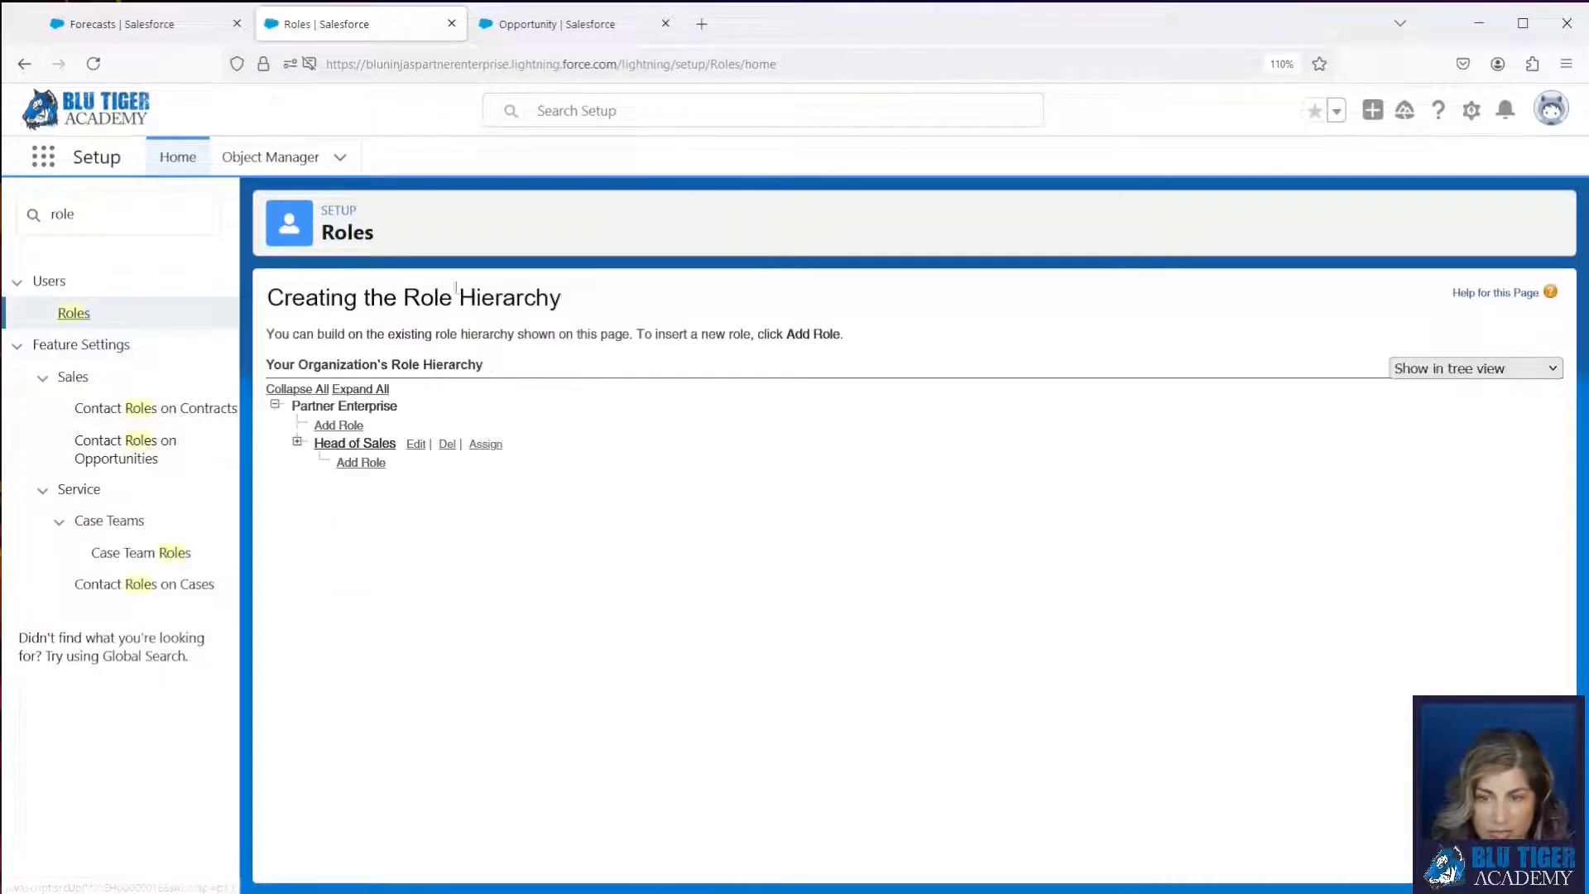
pyautogui.click(298, 445)
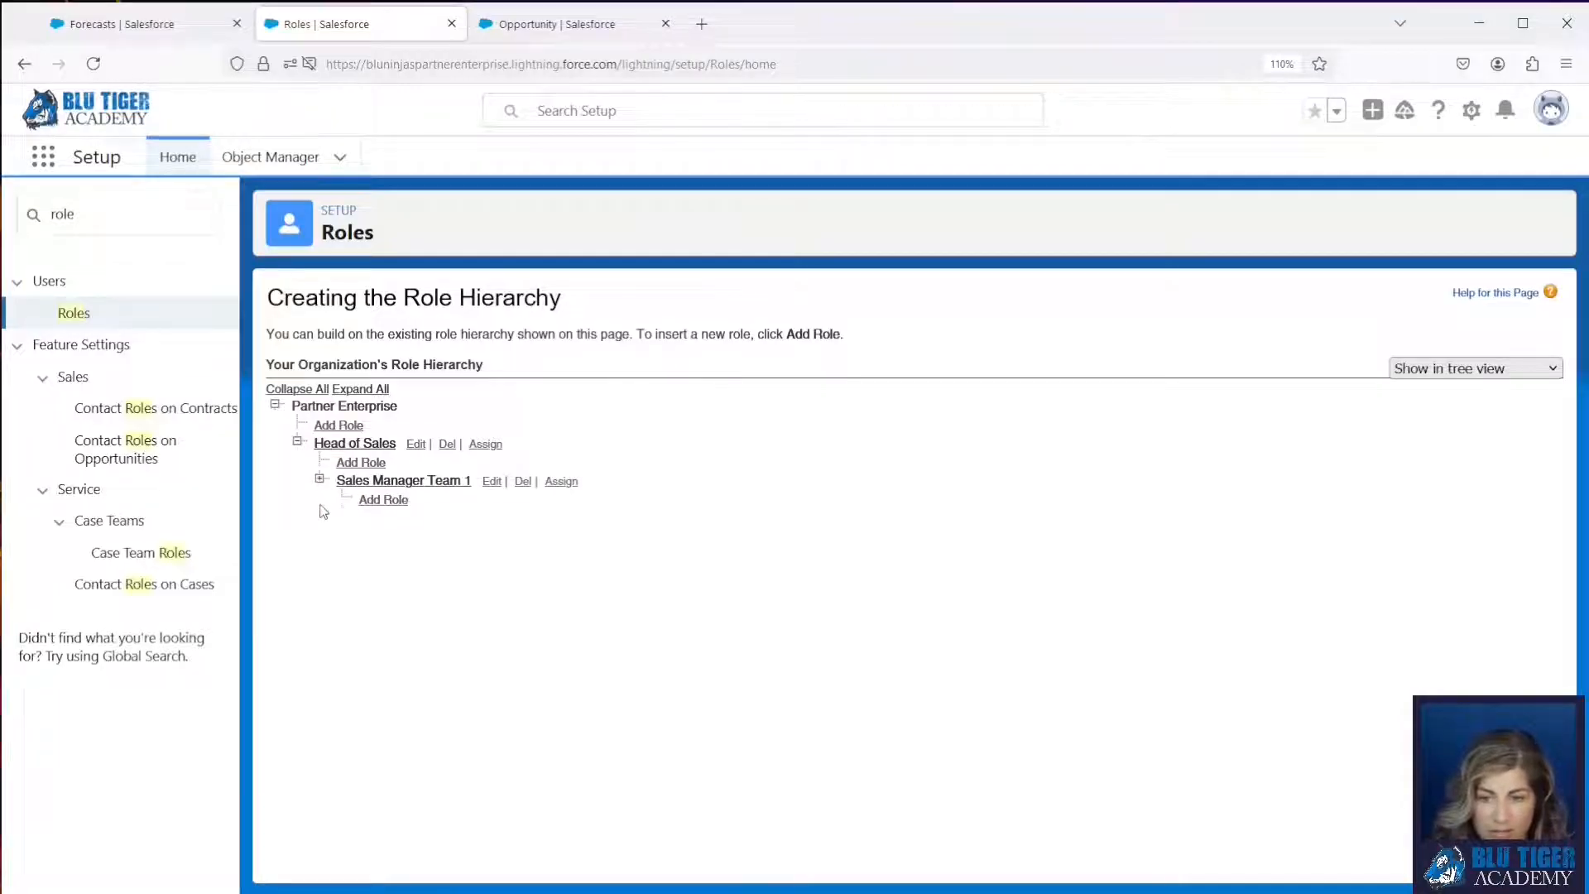
pyautogui.click(320, 479)
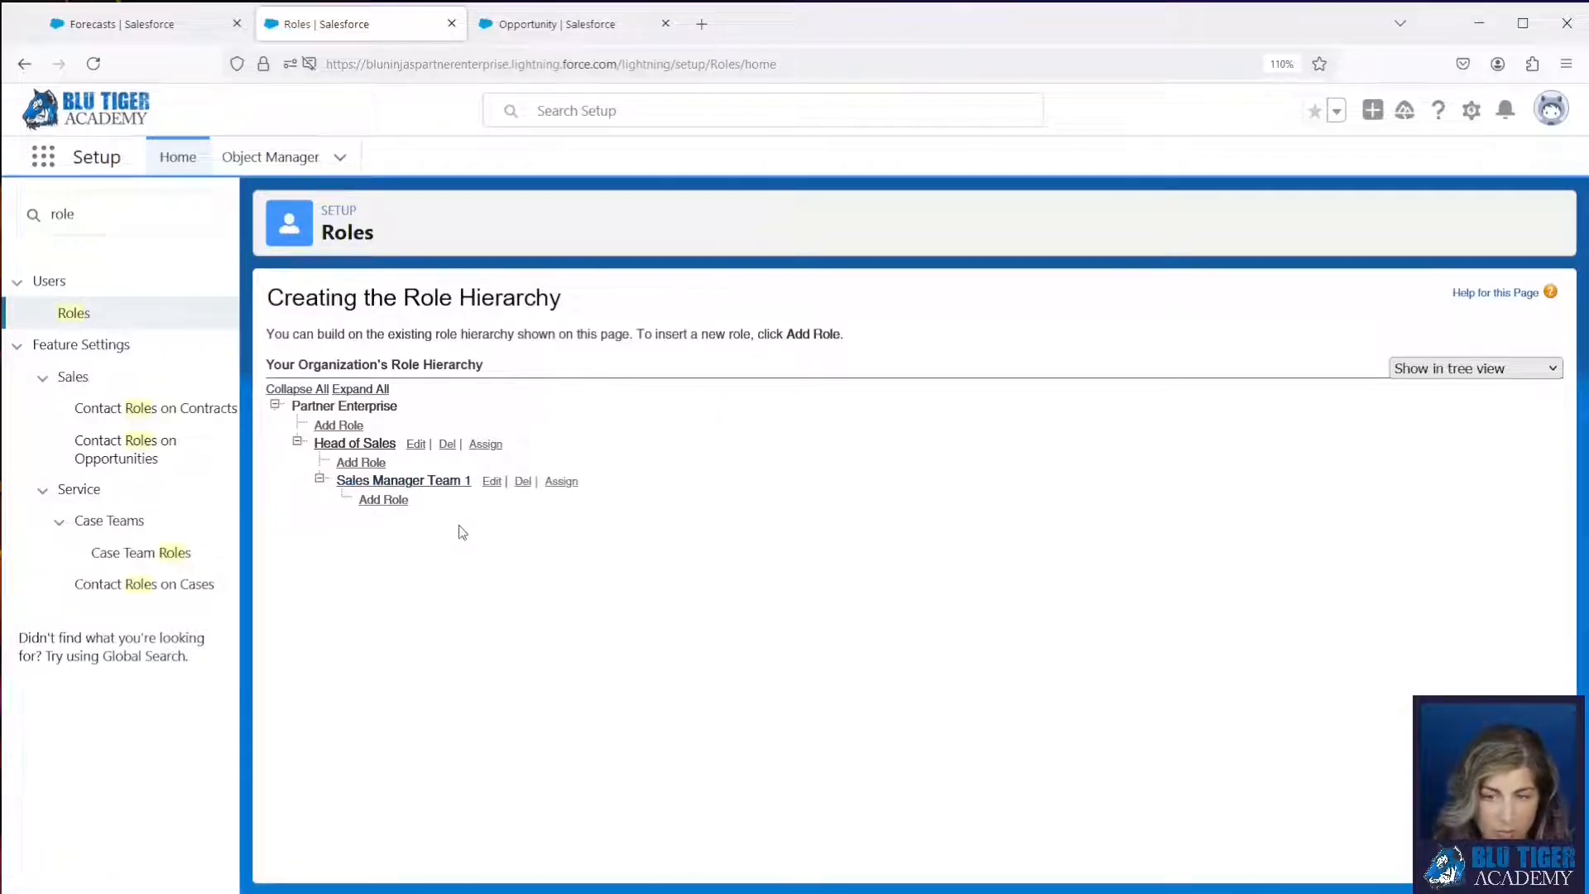
pyautogui.click(357, 465)
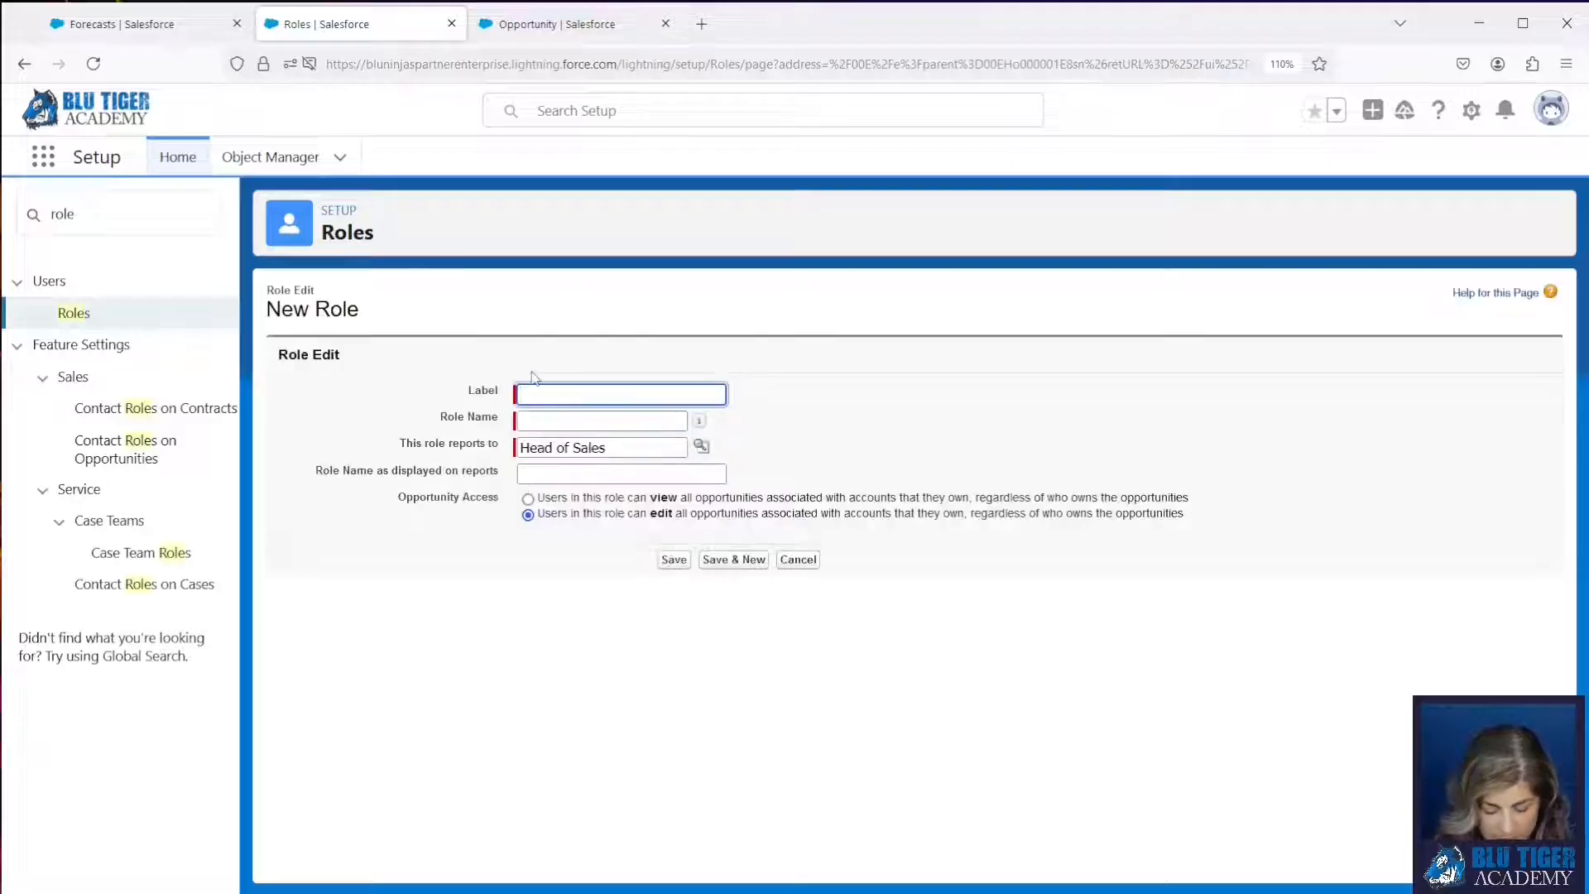
pyautogui.write('Sales')
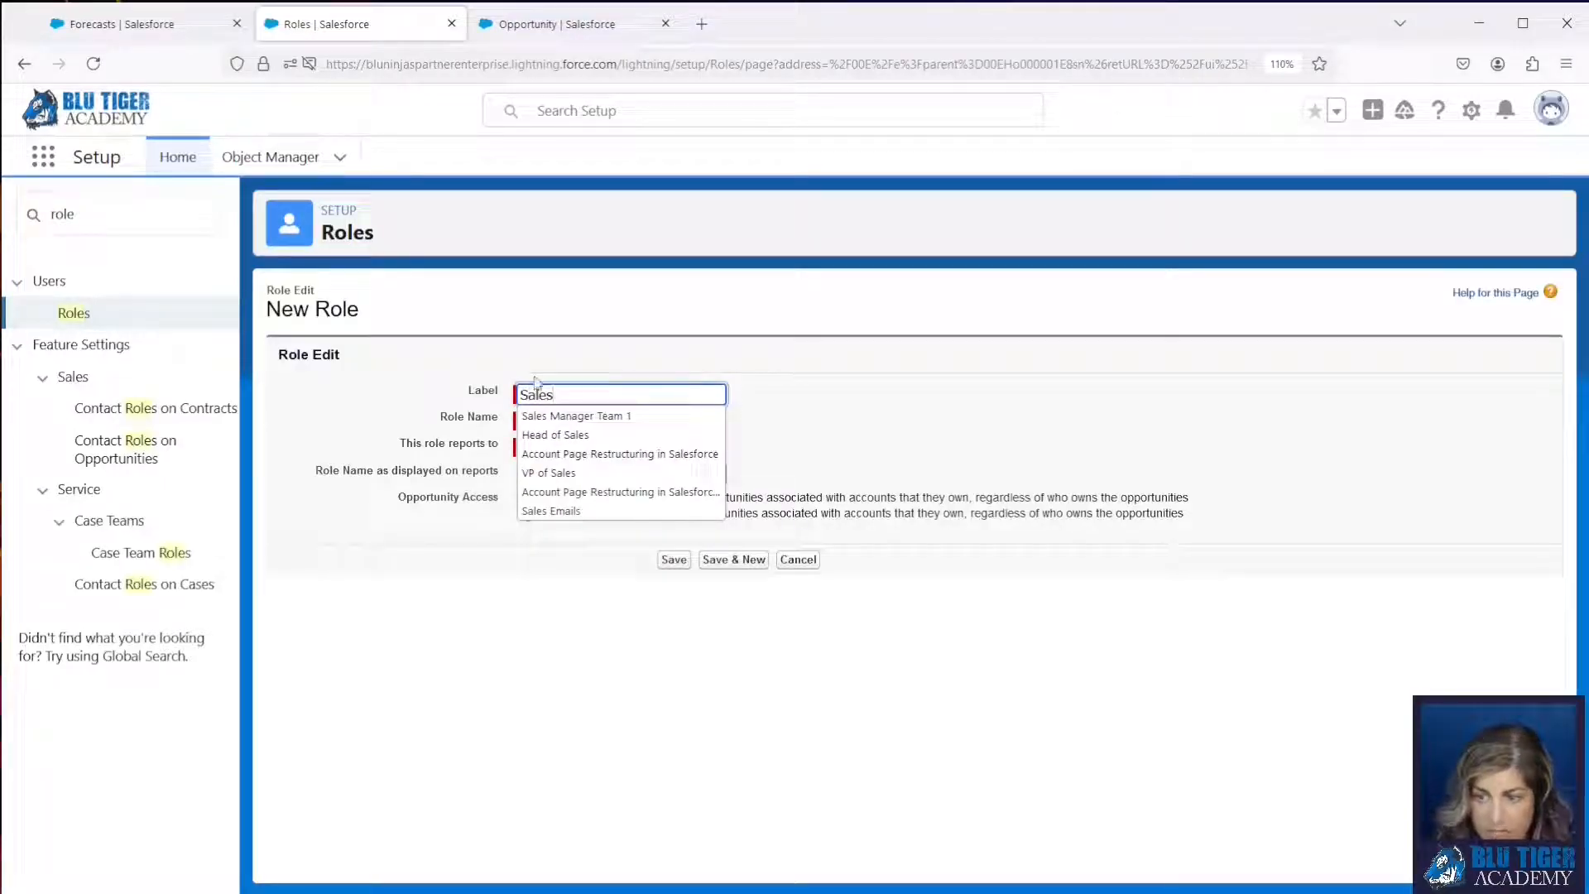
pyautogui.click(560, 417)
pyautogui.press('BackSpace')
pyautogui.write('2')
pyautogui.click(619, 472)
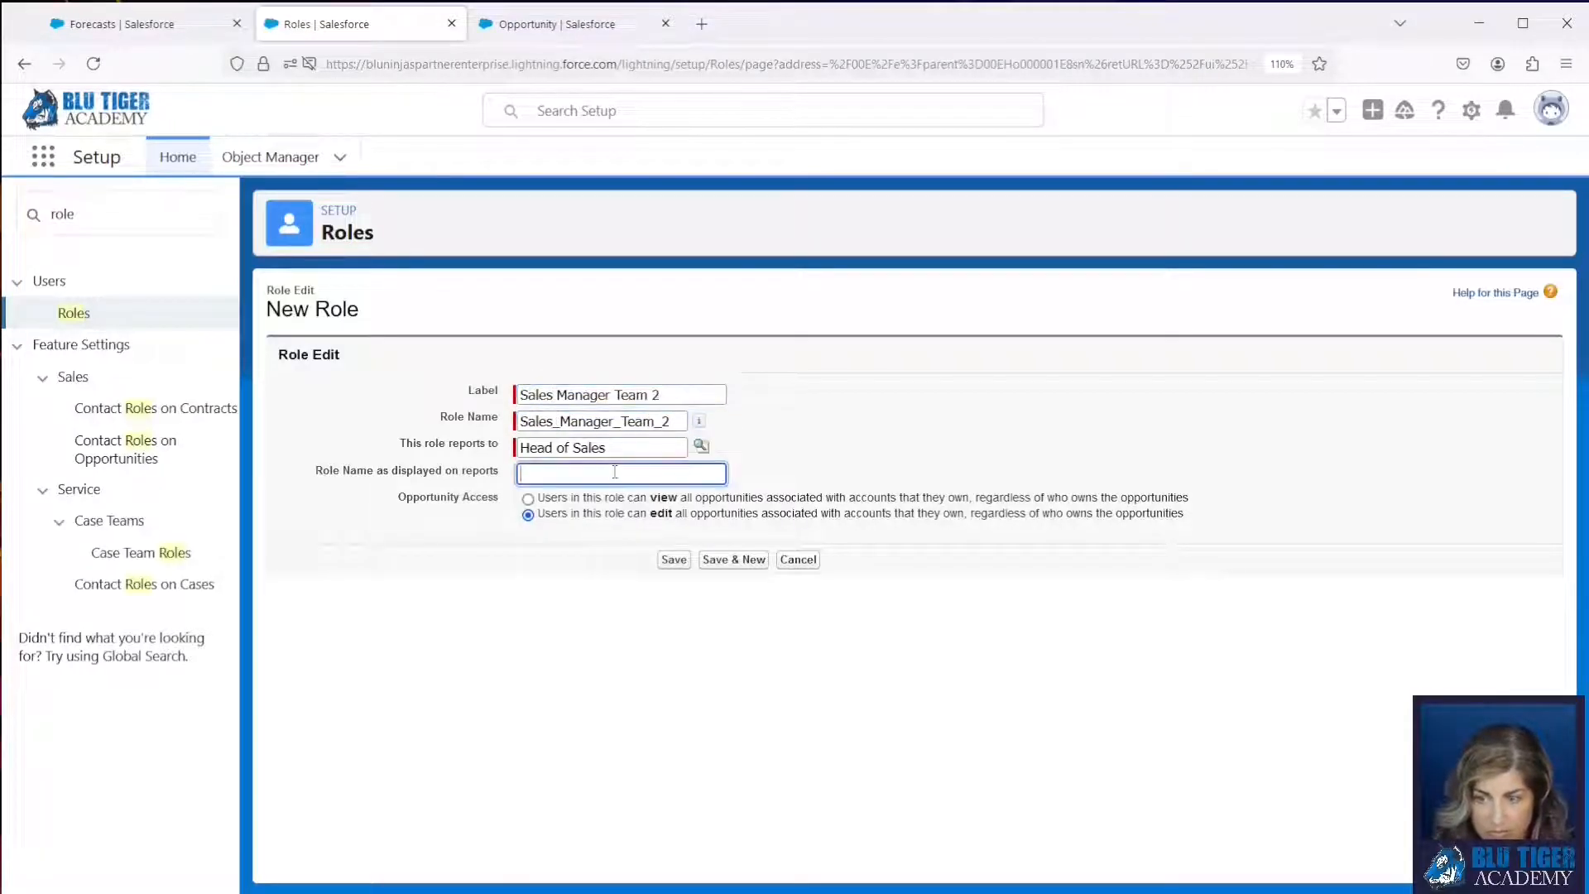
pyautogui.click(674, 560)
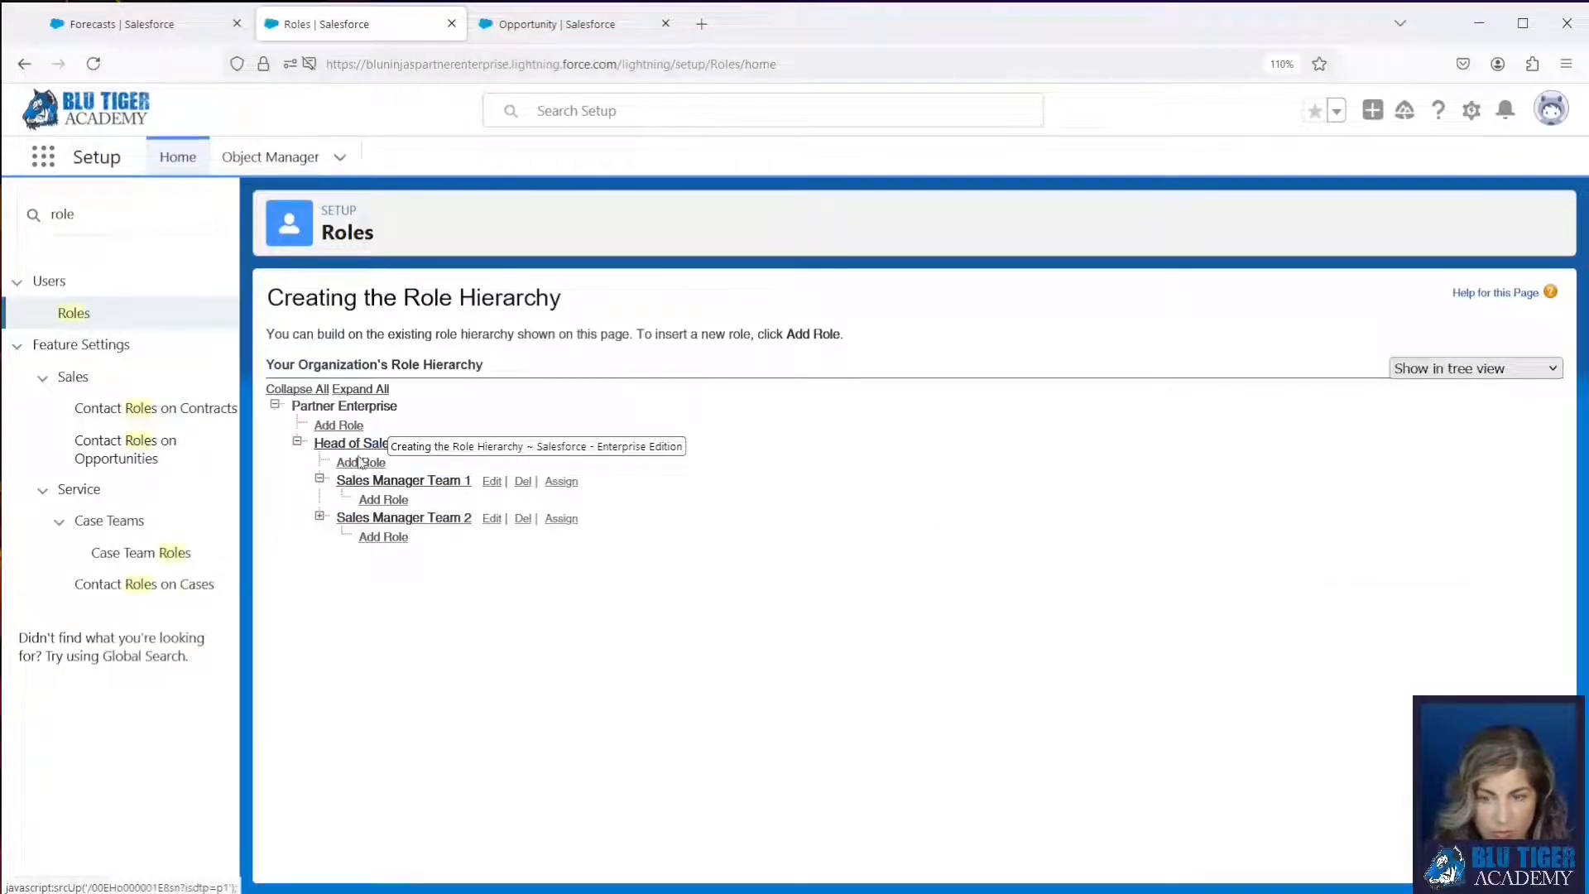
# Add a role labelled Sales Team 1 that reports to Sales Manager Team 1, and save it
pyautogui.click(375, 501)
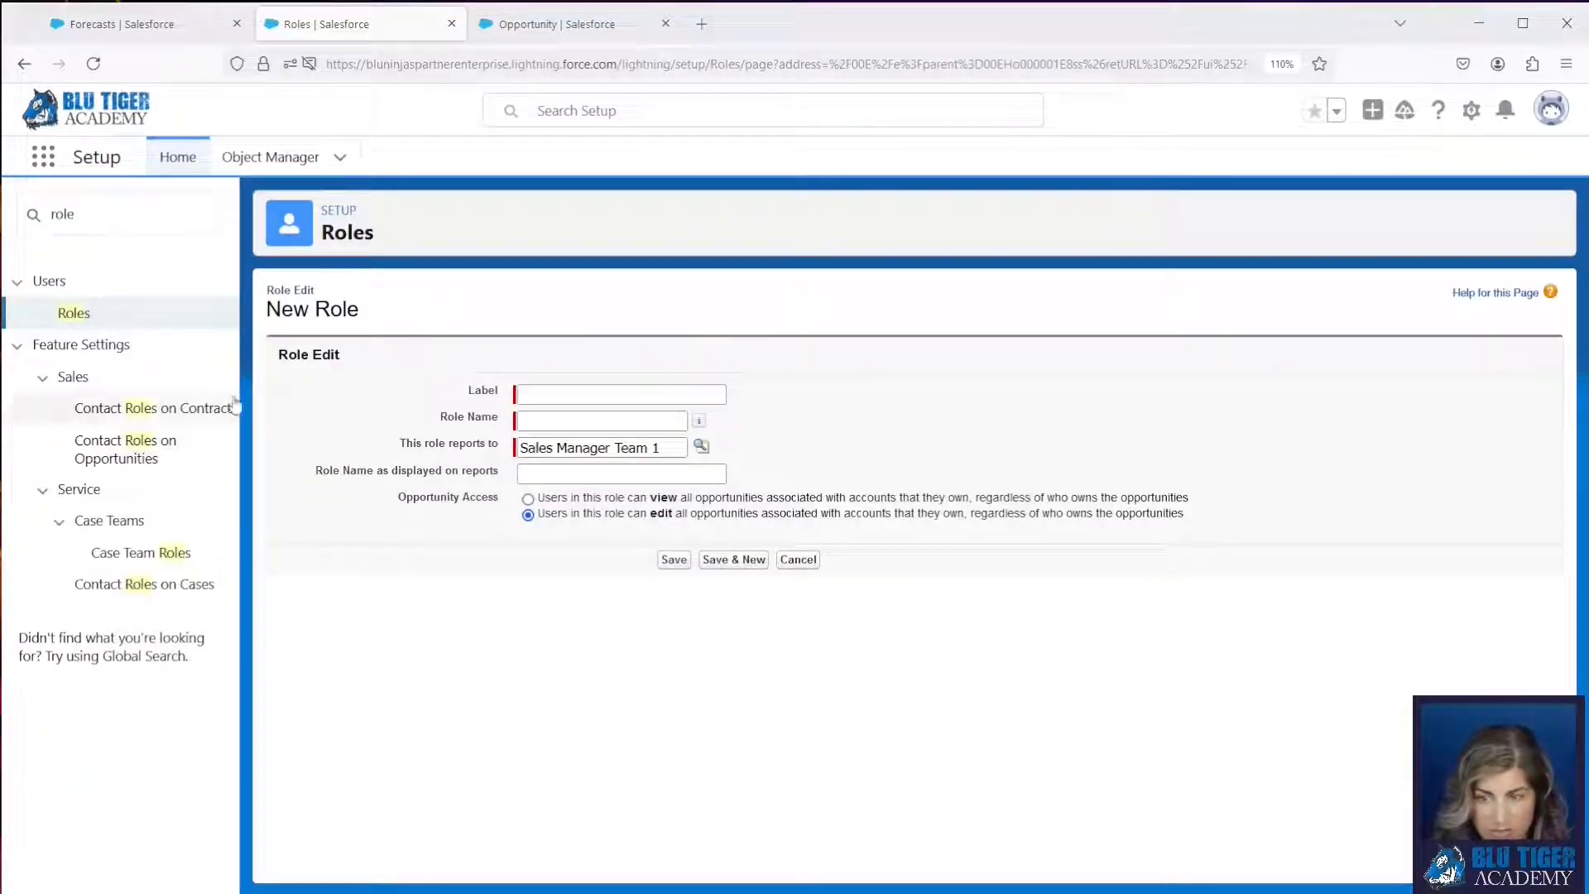
pyautogui.click(546, 394)
pyautogui.write('Sales Team 1')
pyautogui.press('Tab')
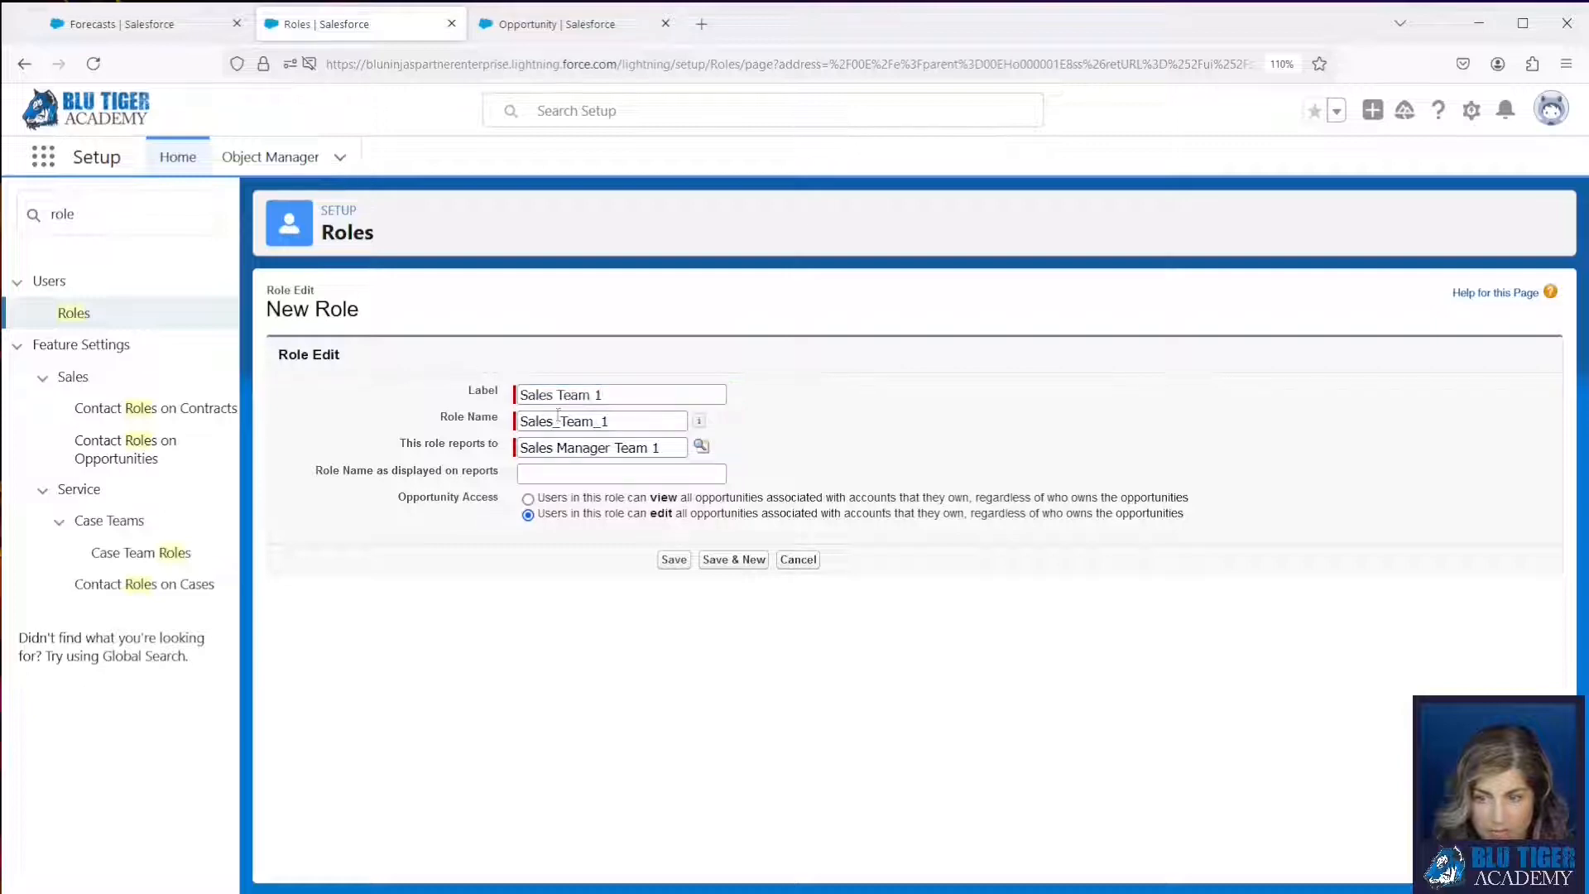
pyautogui.click(673, 560)
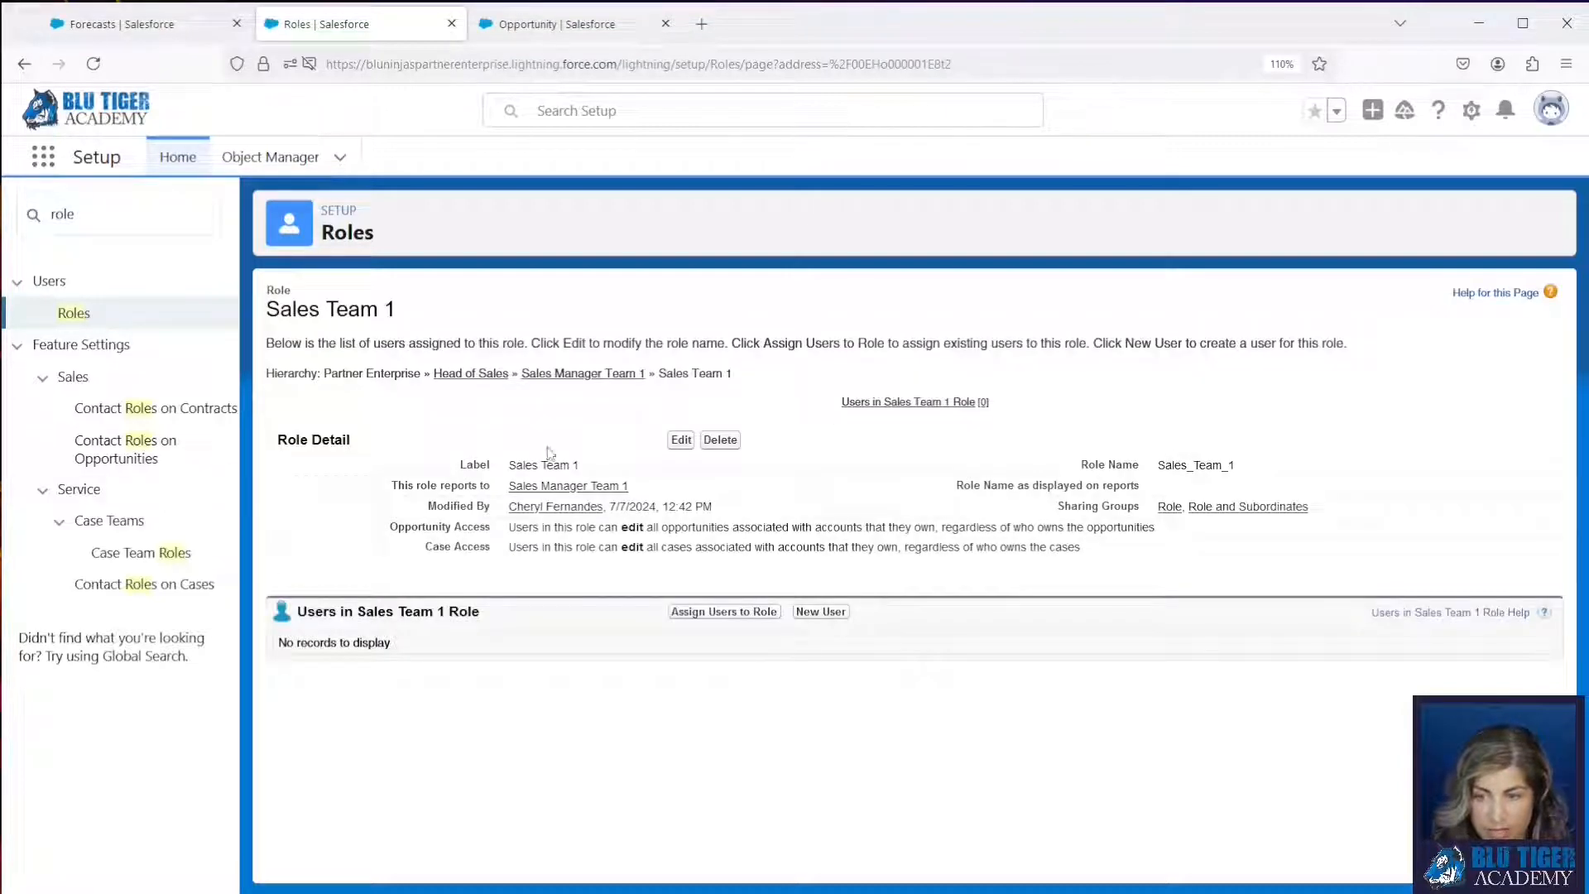
# Add and save a role labelled Sales Team 2 under Sales Manager Team 2, and return to the role hierarchy
pyautogui.click(71, 313)
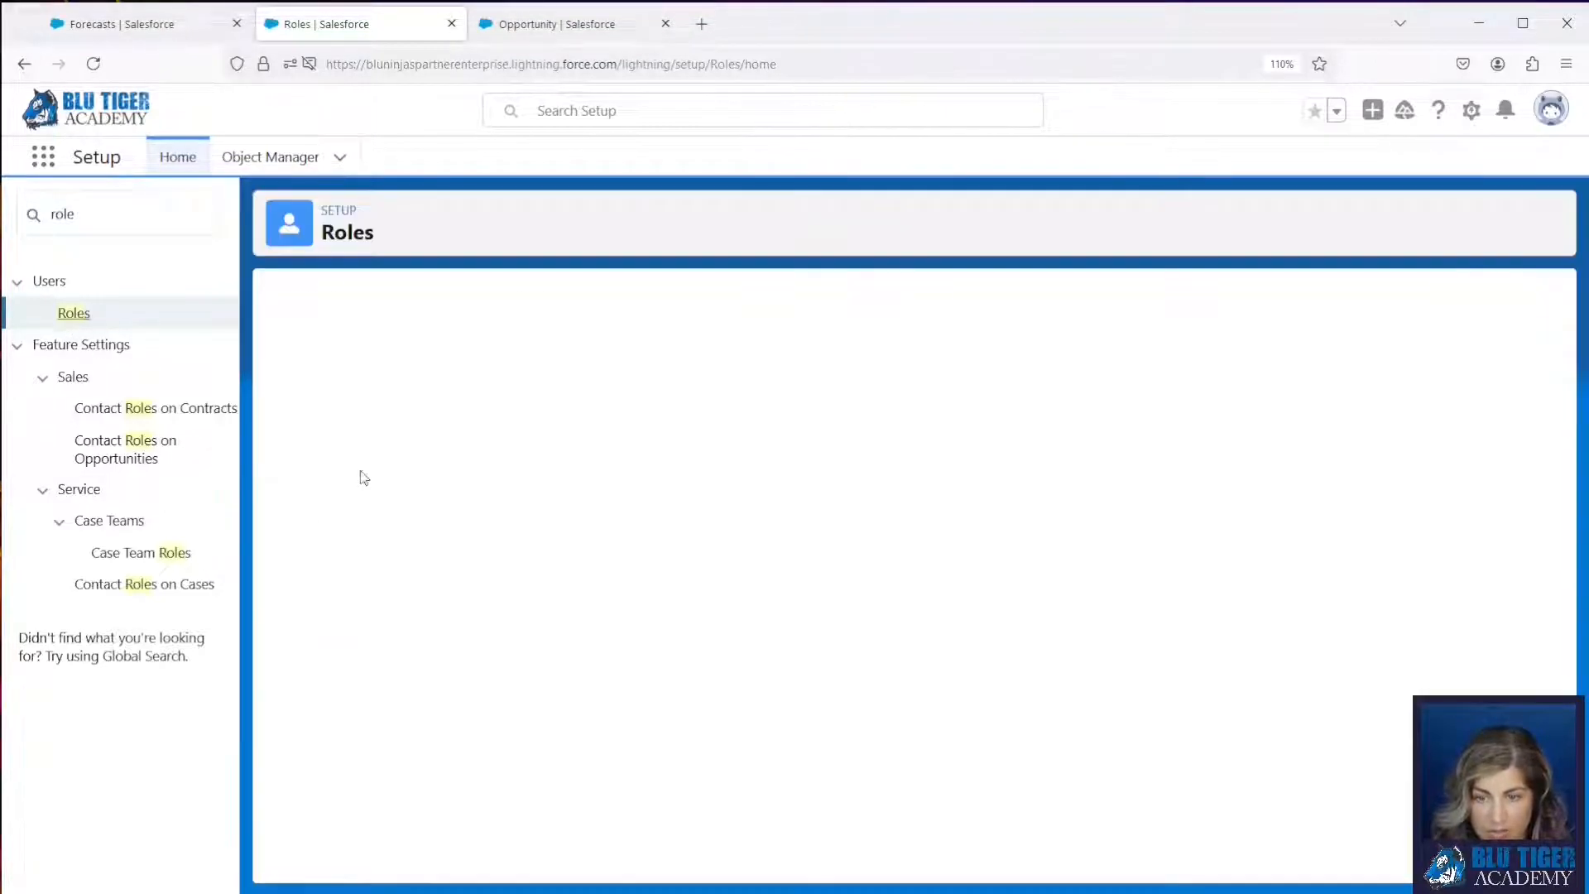
pyautogui.click(381, 576)
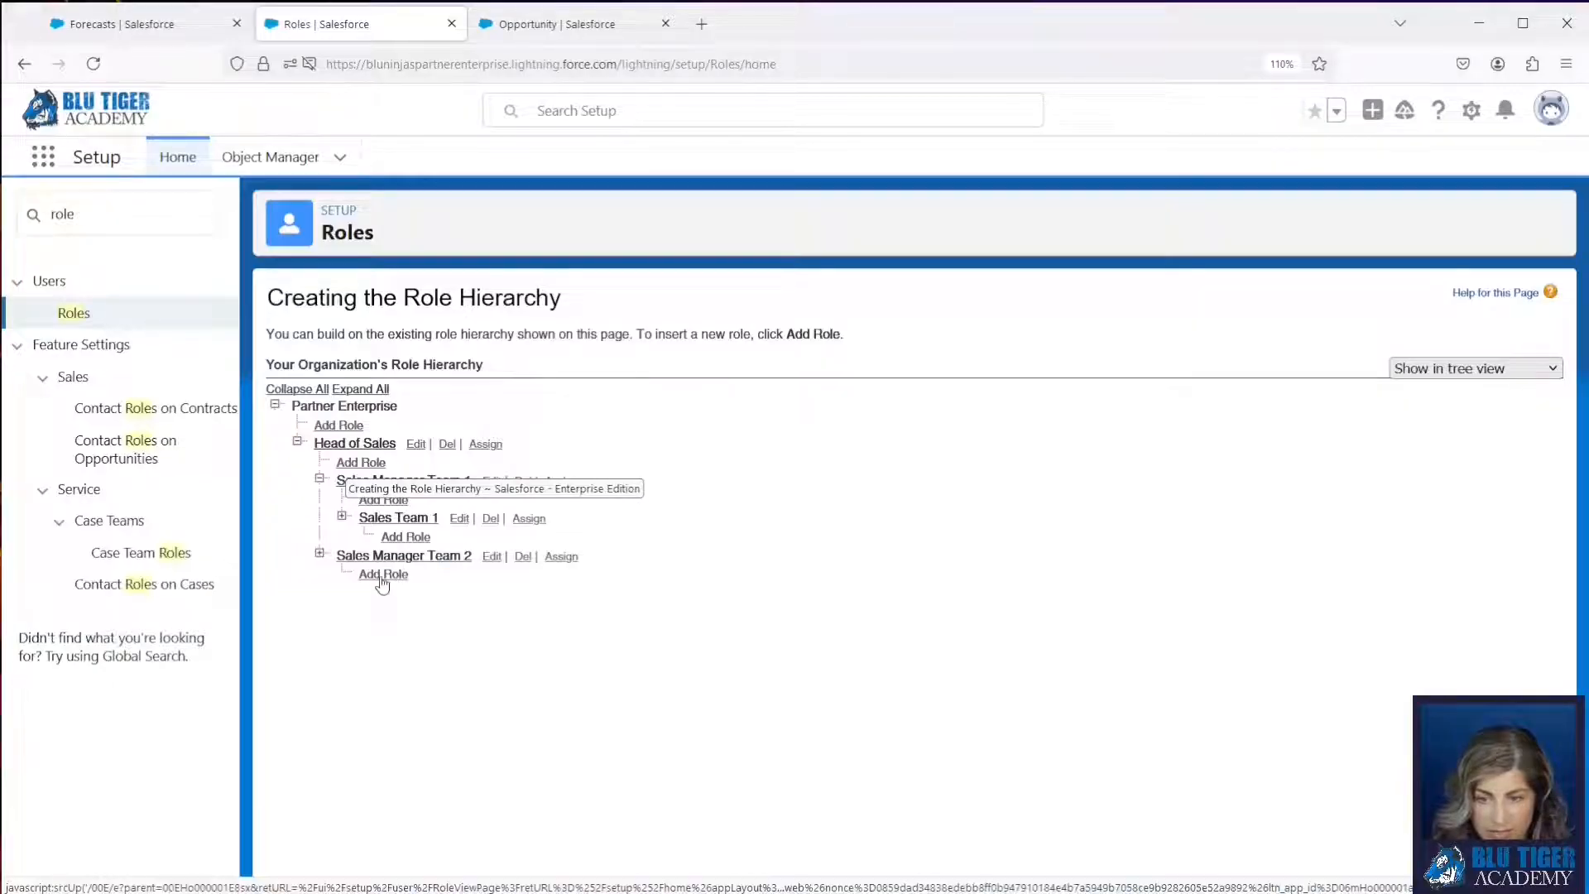
pyautogui.write('Sales Team 2')
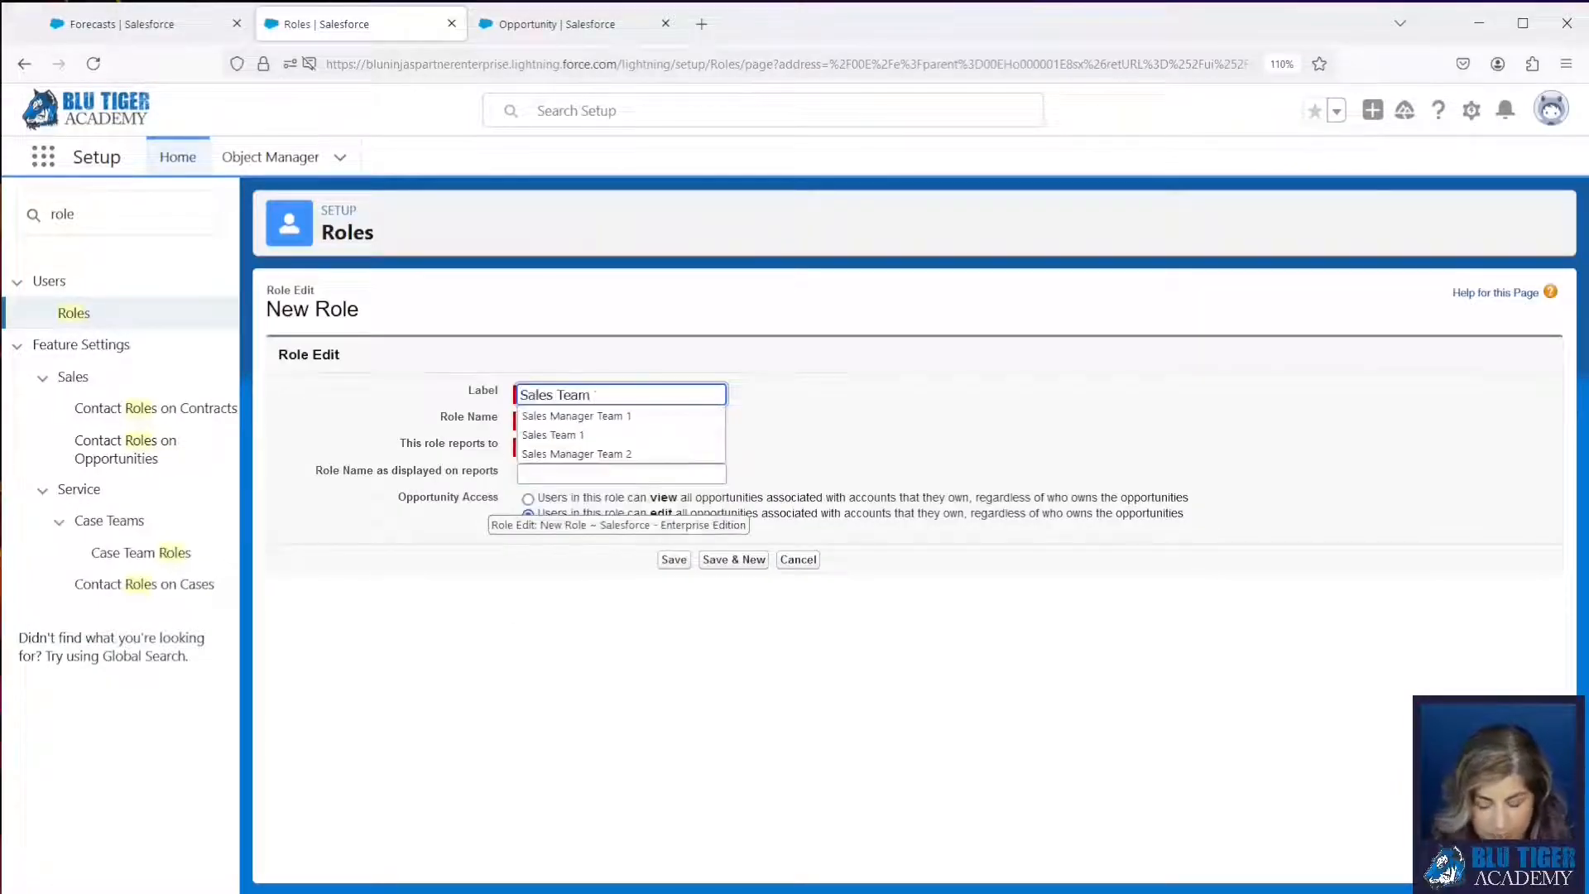
pyautogui.click(859, 411)
pyautogui.click(674, 559)
pyautogui.click(73, 312)
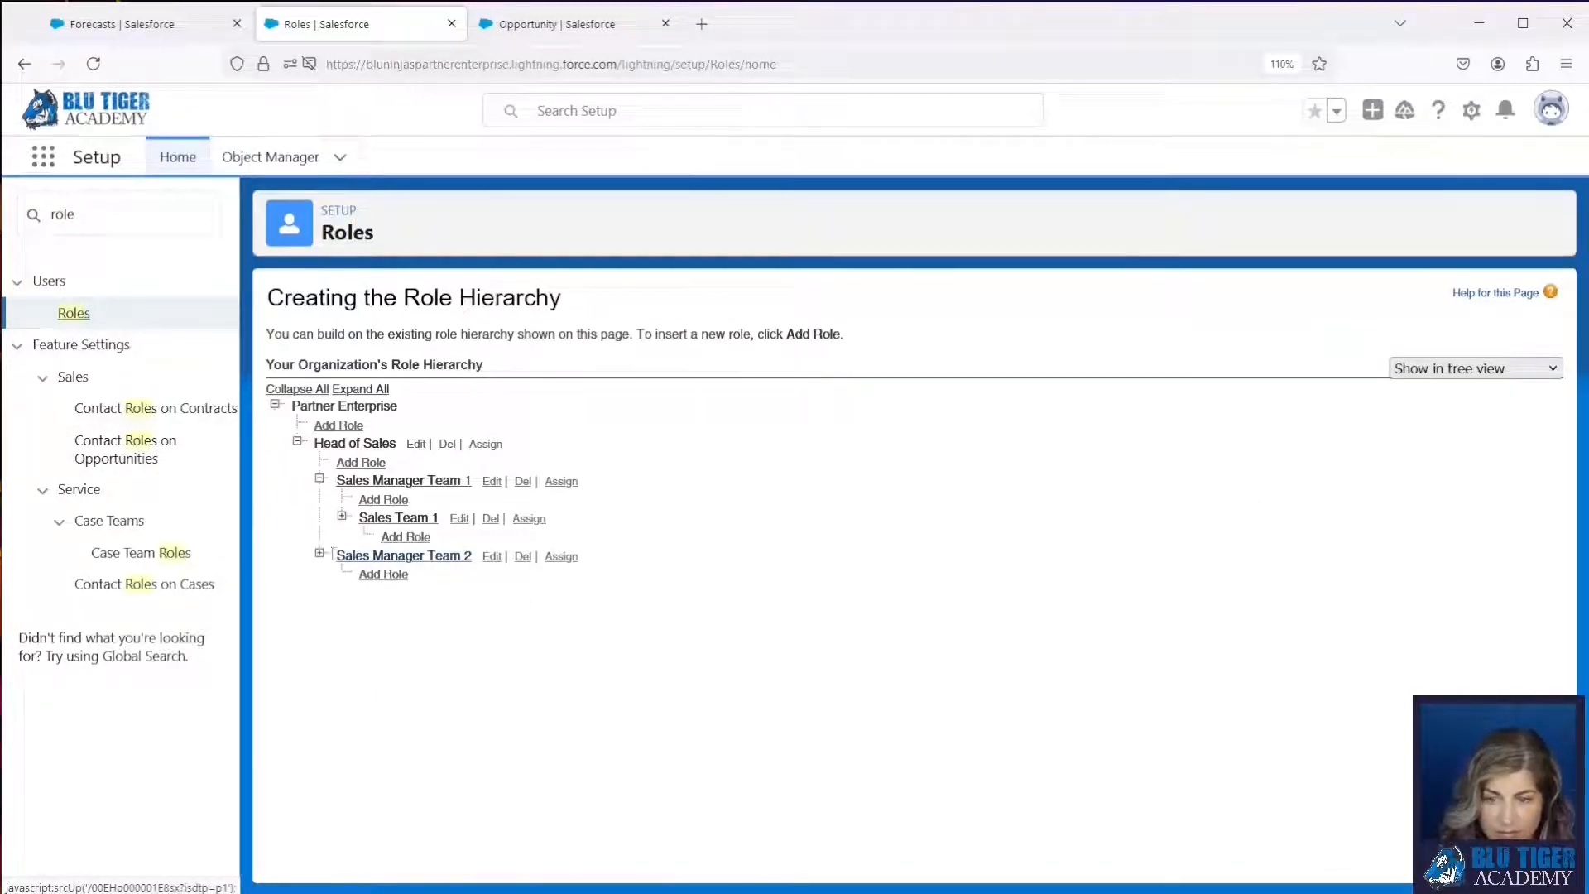
# Expand the Sales Manager Team 2 branch, and assign the third available user to the Head of Sales role and save
pyautogui.click(320, 553)
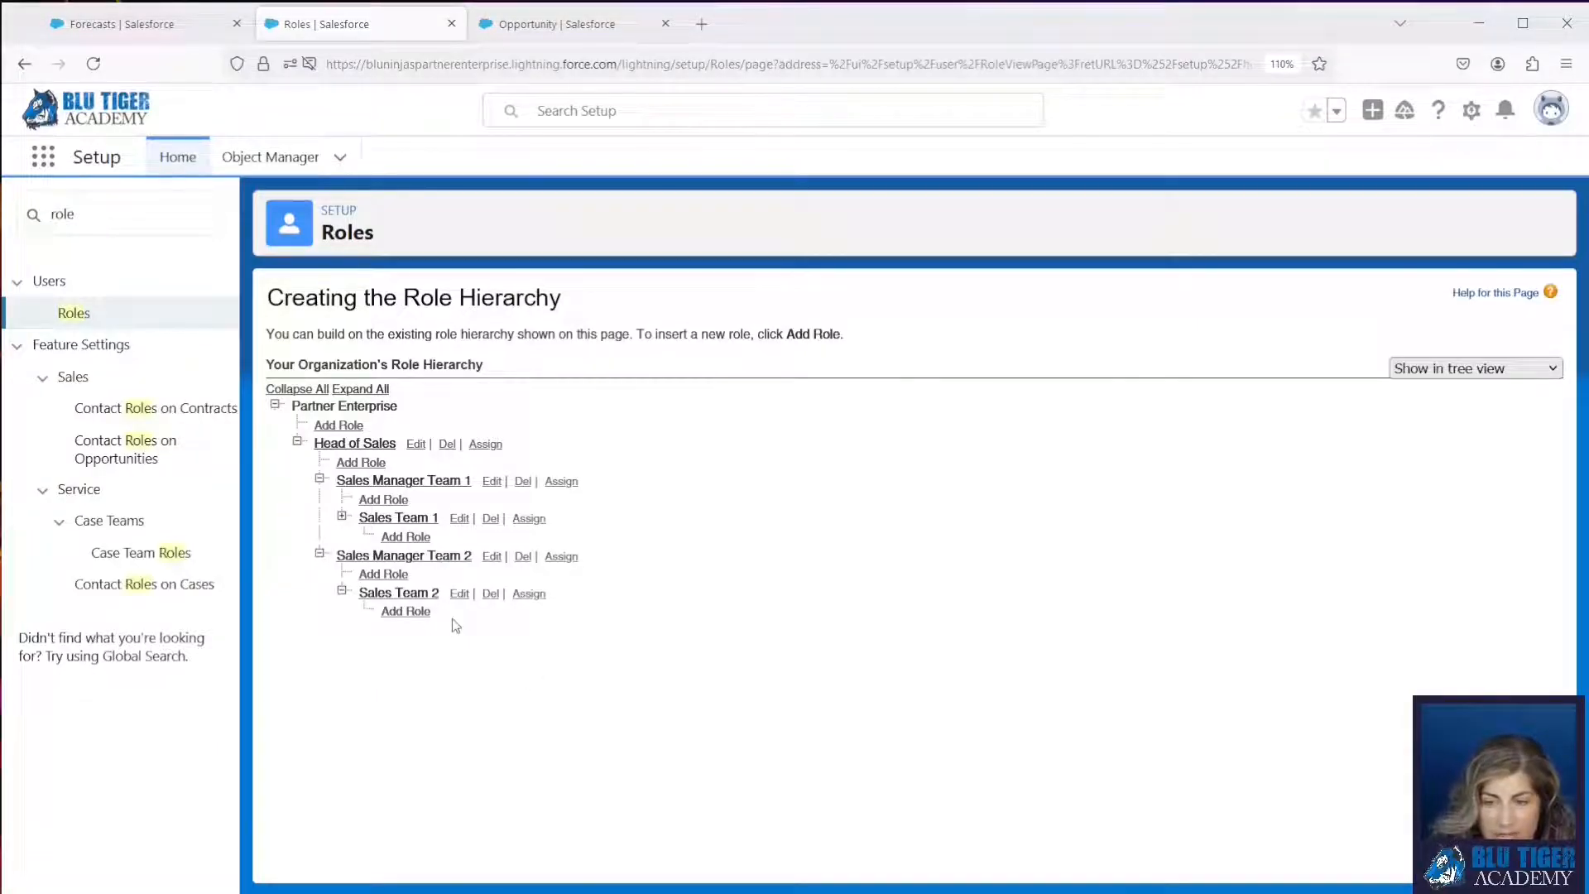
pyautogui.click(487, 445)
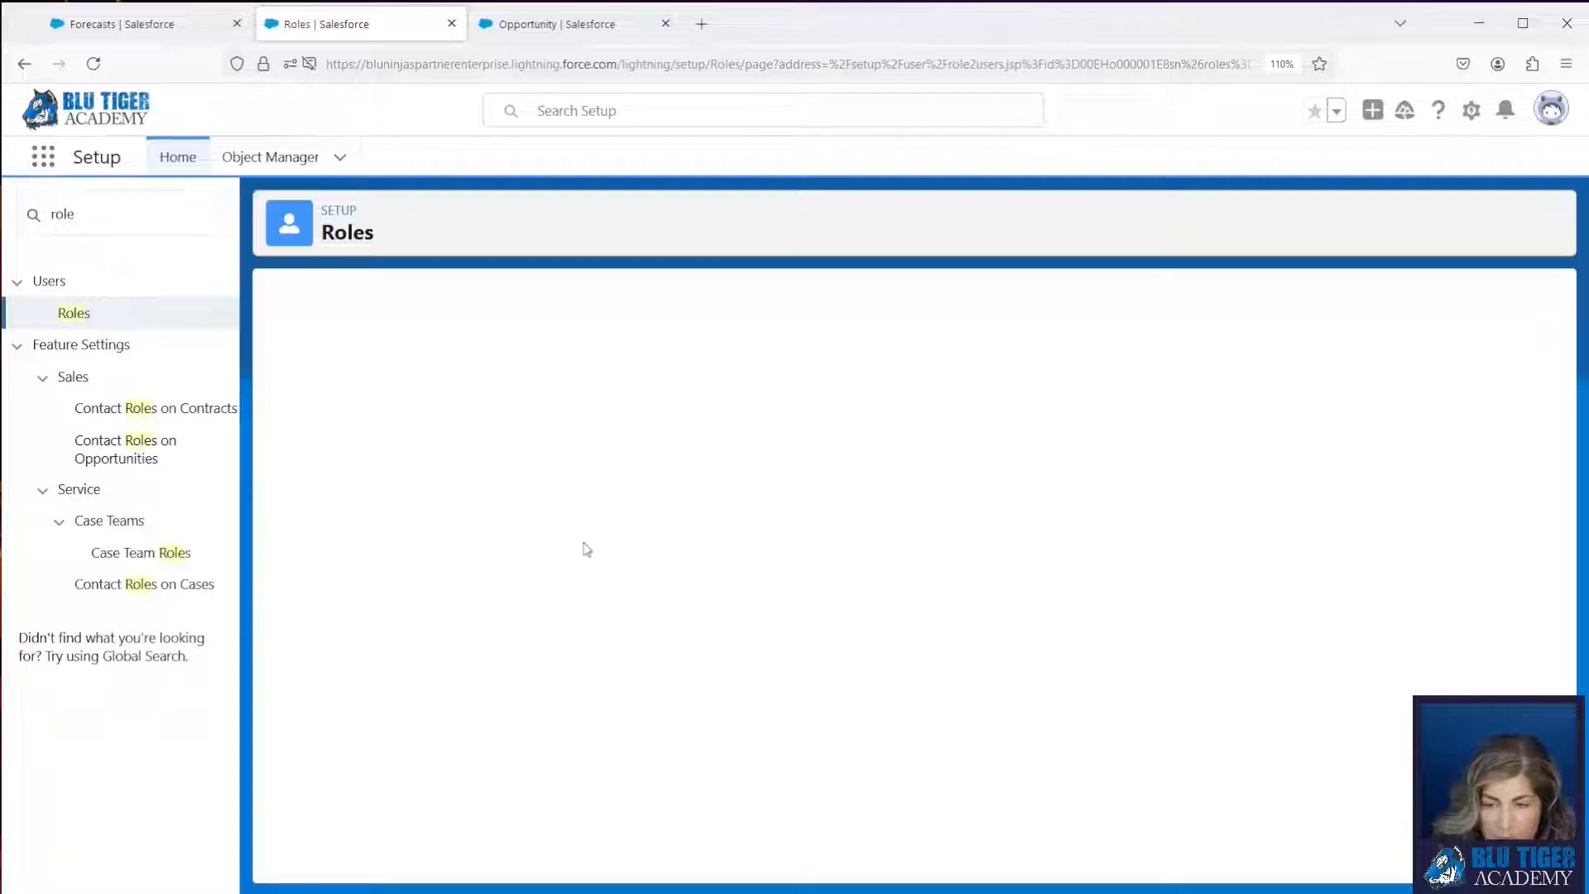
pyautogui.click(331, 683)
pyautogui.click(468, 706)
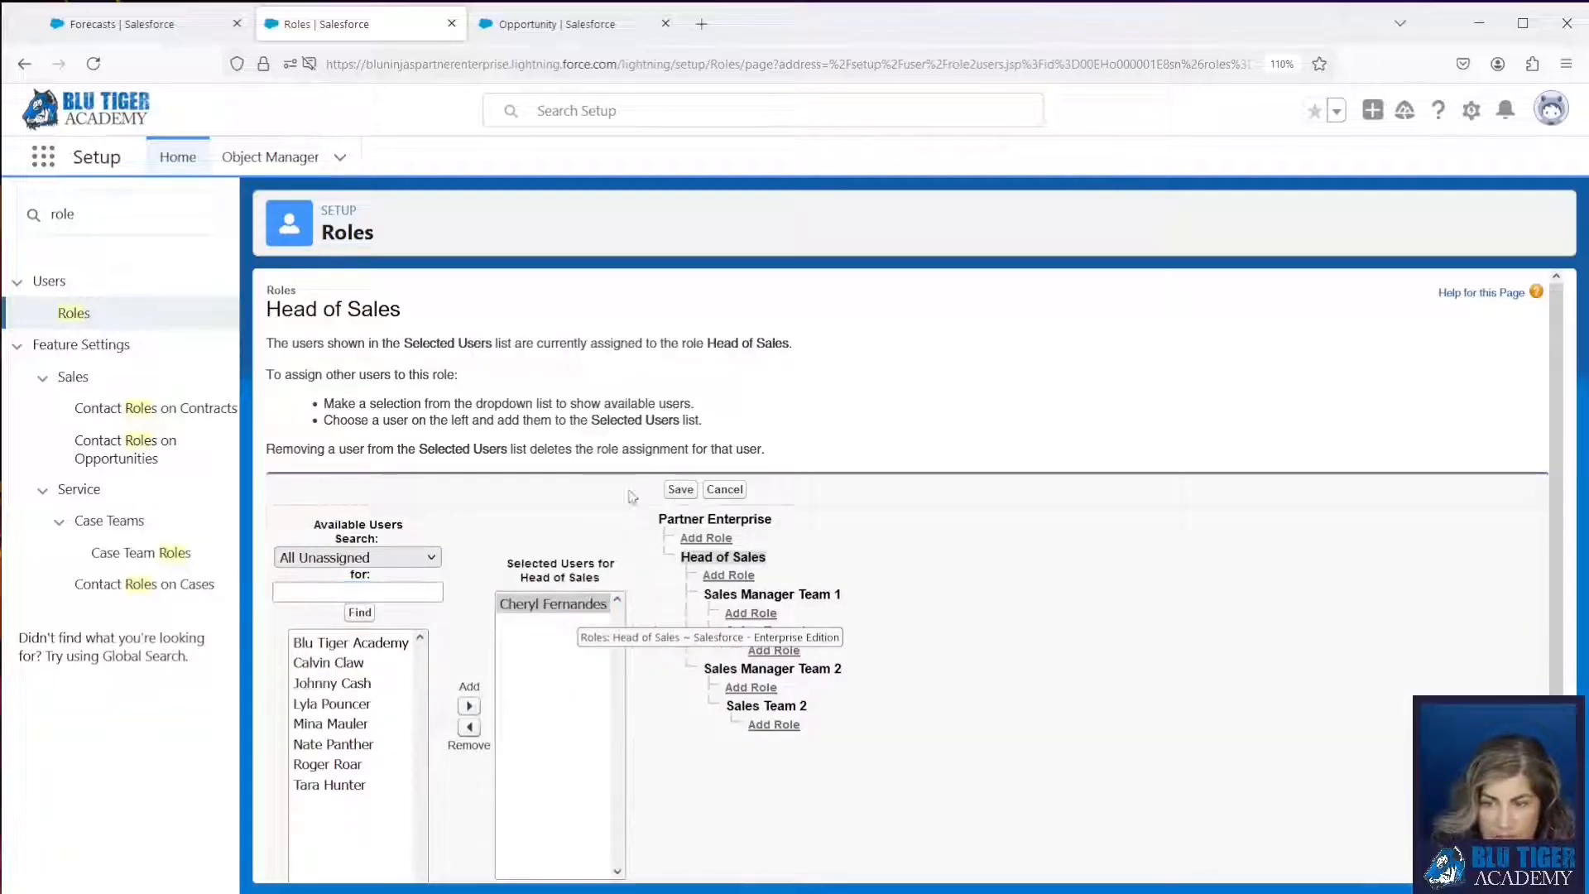
pyautogui.click(680, 490)
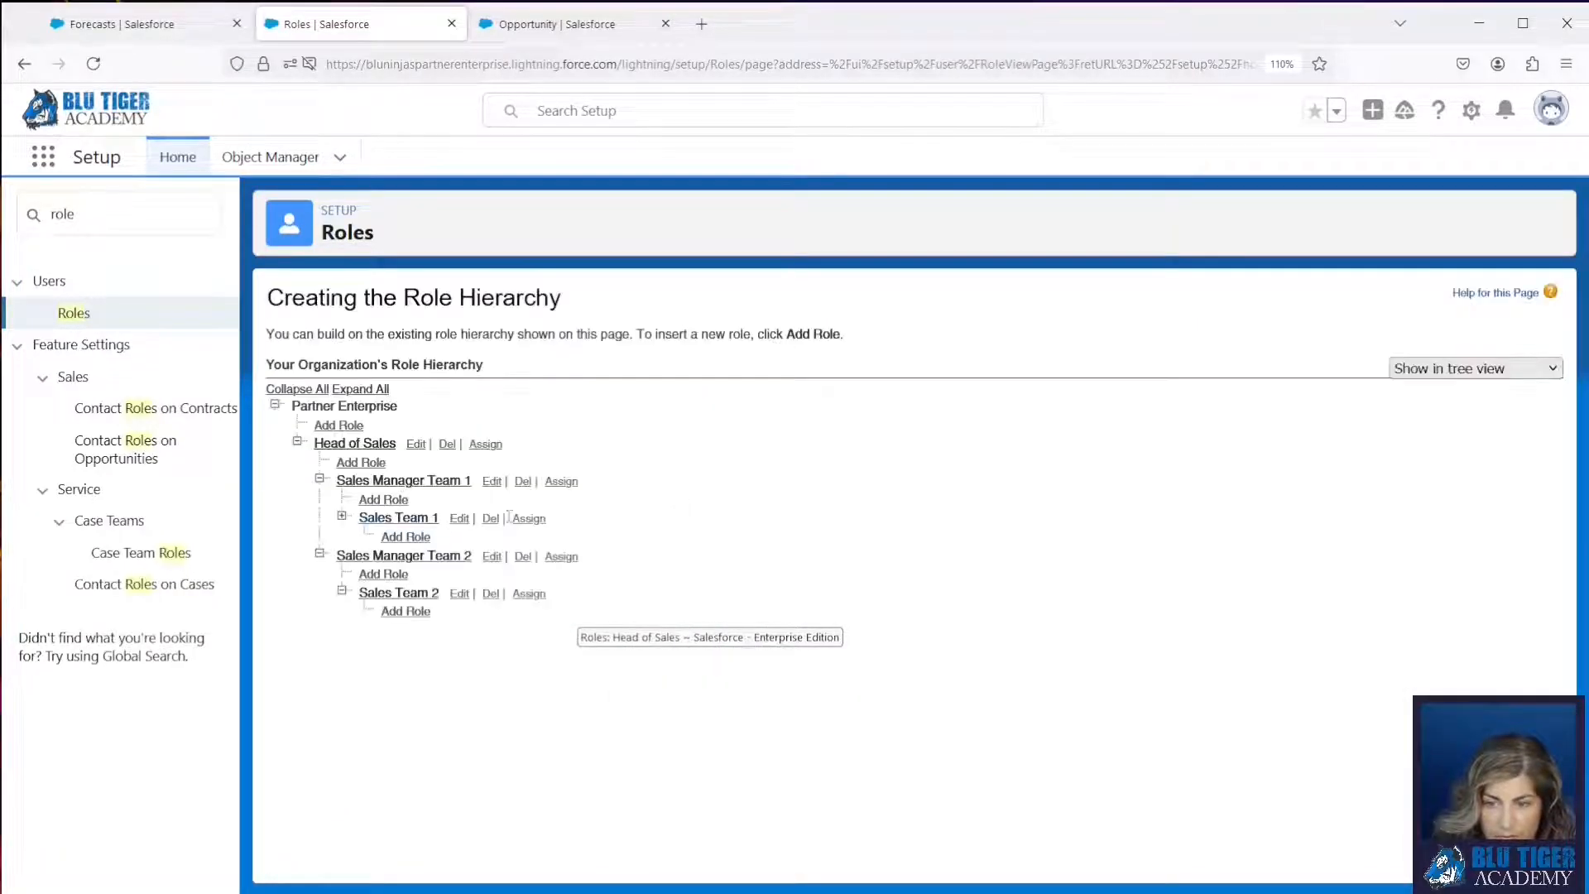
# Assign the last available unassigned user to the Sales Manager Team 1 role and save the assignment
pyautogui.click(562, 482)
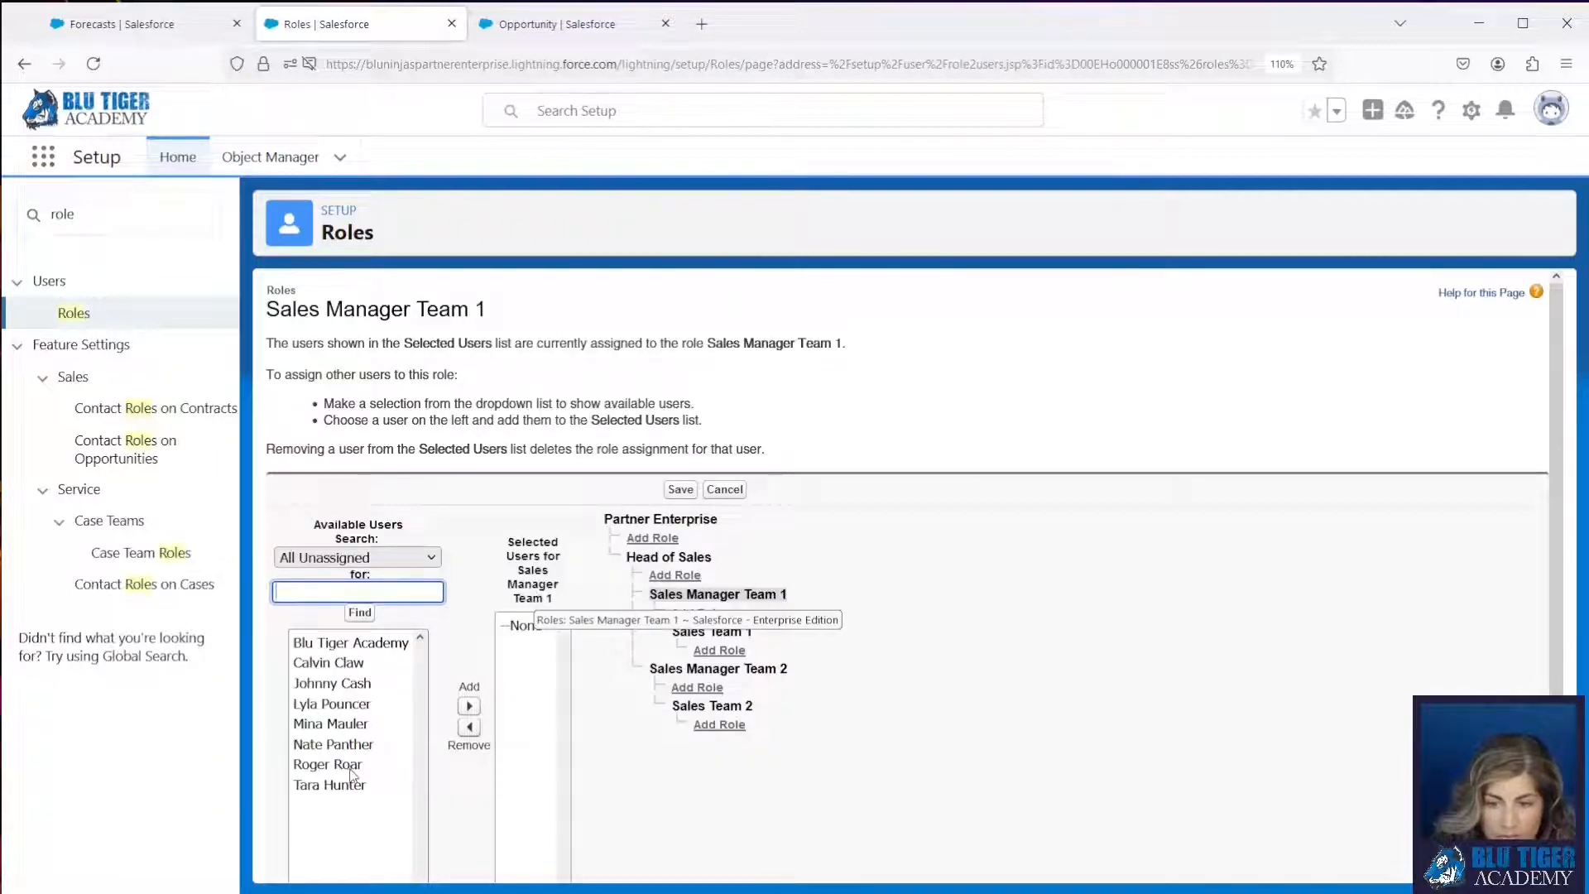
pyautogui.click(351, 786)
pyautogui.click(468, 705)
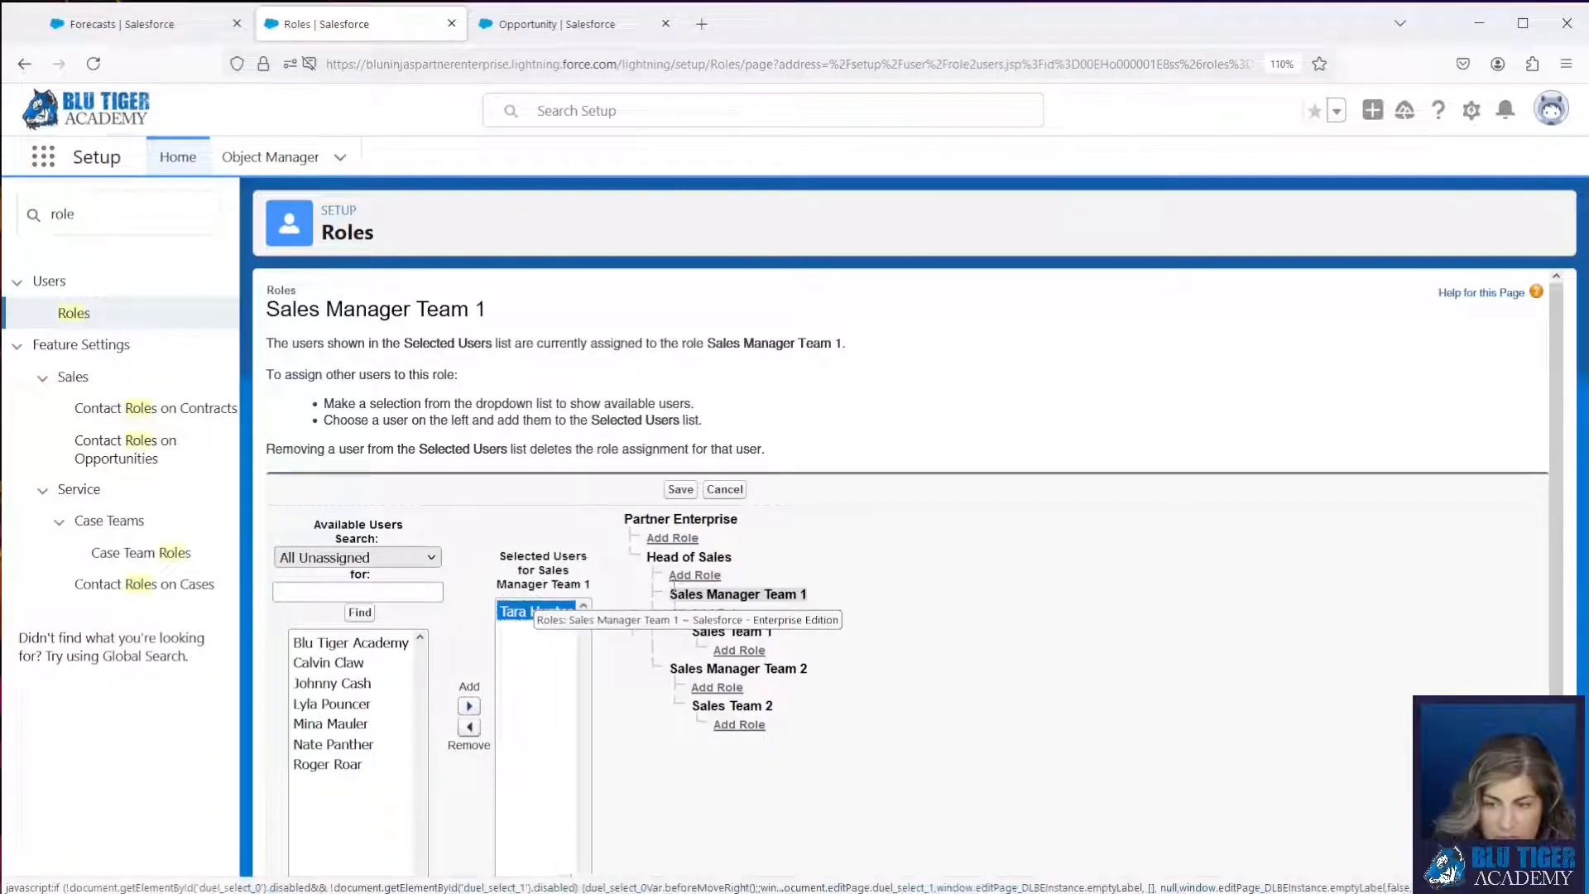
pyautogui.click(680, 489)
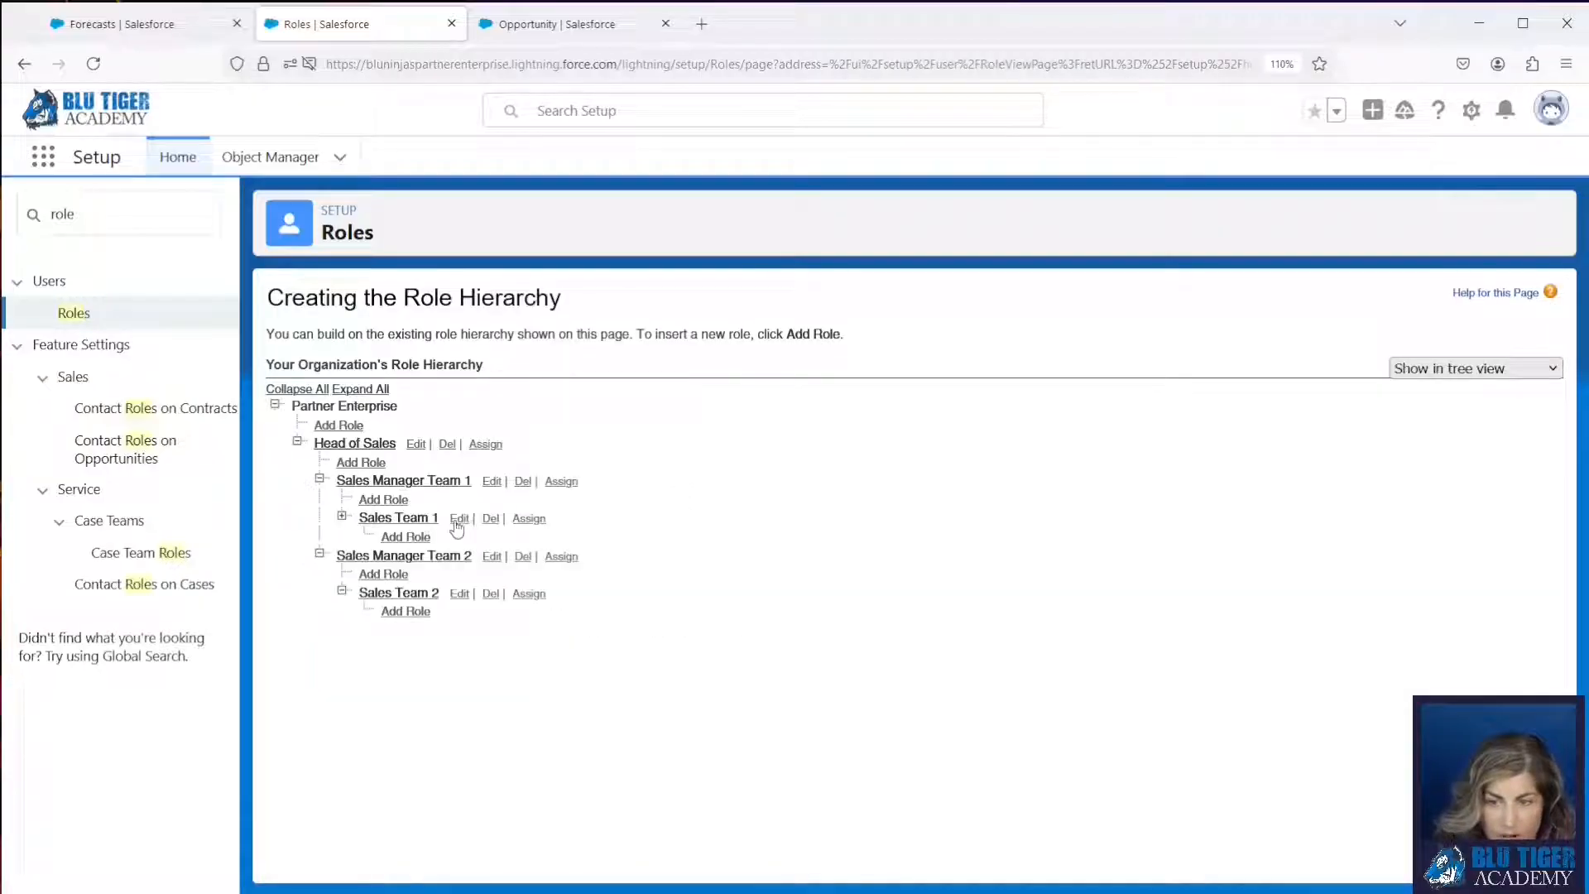
# Assign the second and fourth available unassigned users to the Sales Team 1 role and save the assignments
pyautogui.click(528, 519)
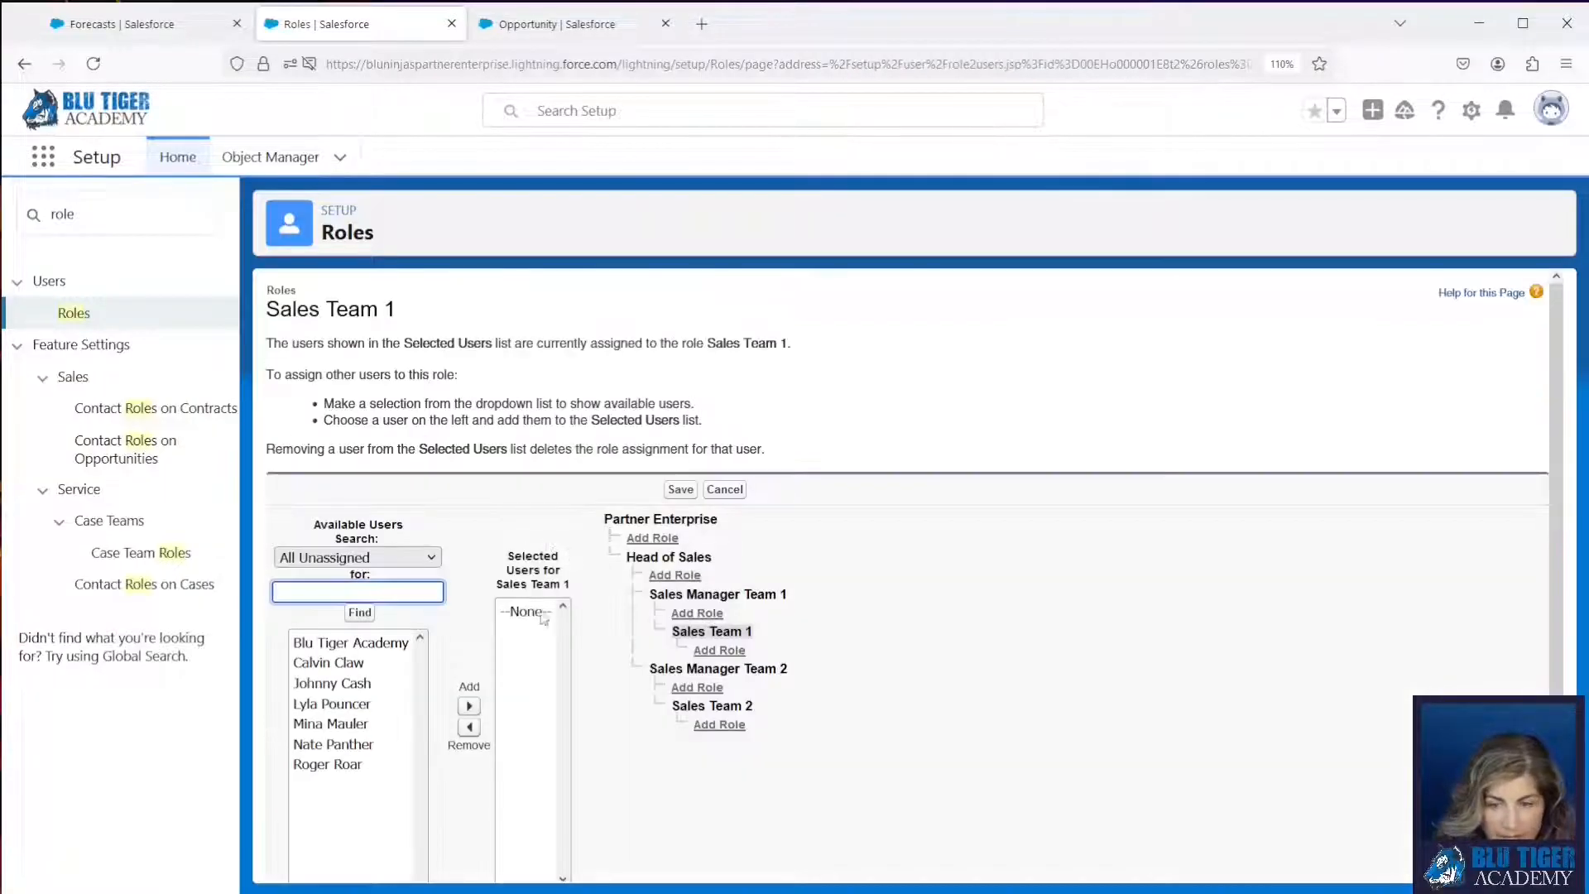
pyautogui.click(339, 703)
pyautogui.click(468, 706)
pyautogui.click(328, 662)
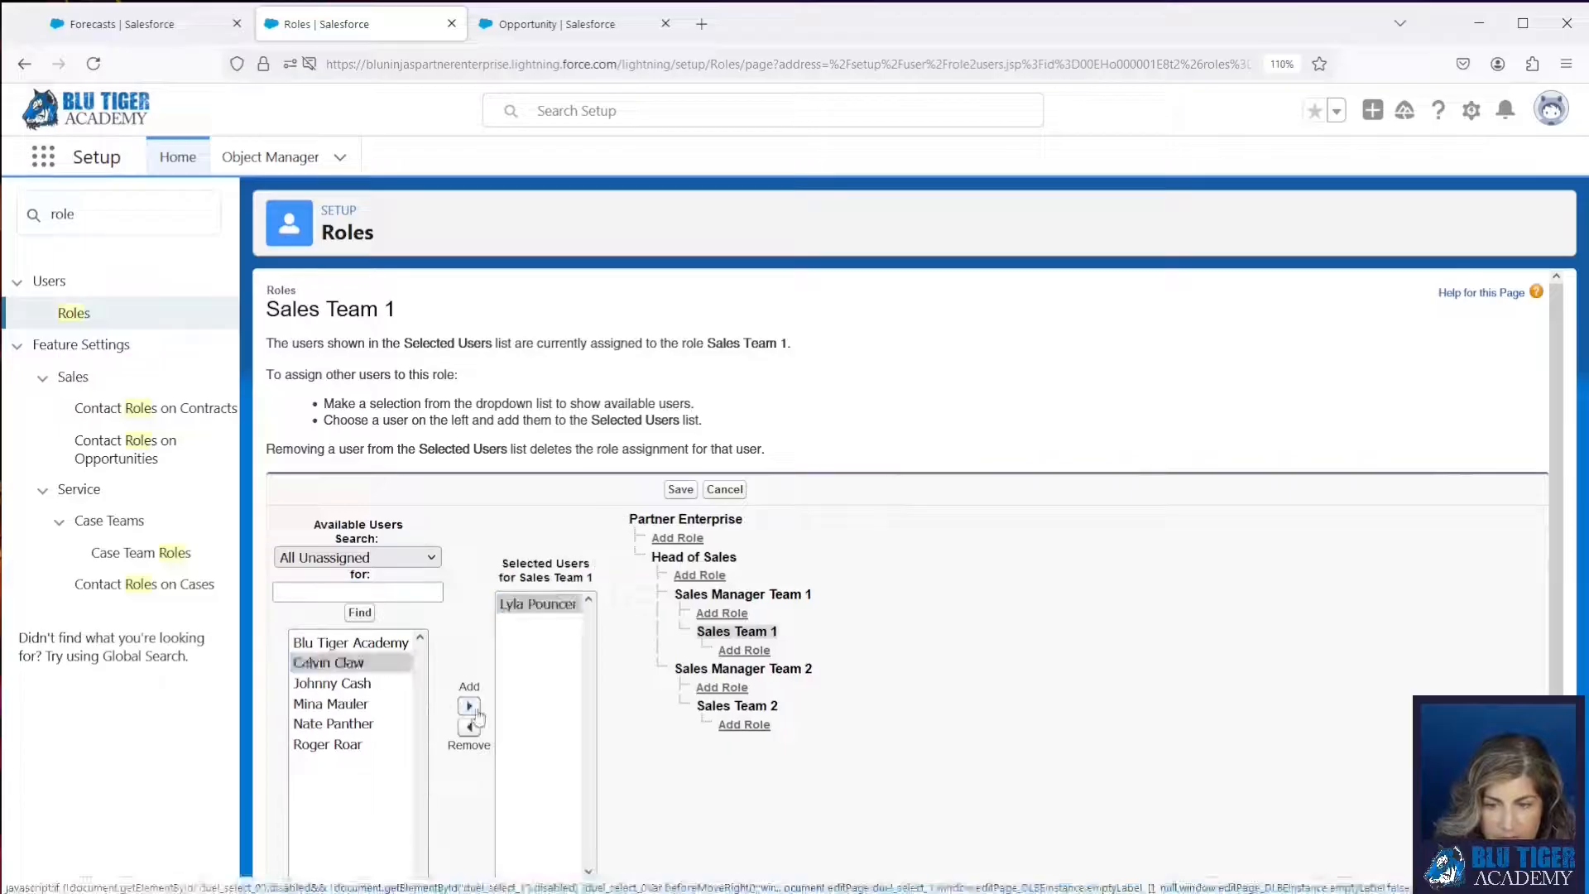
pyautogui.click(468, 705)
pyautogui.click(680, 490)
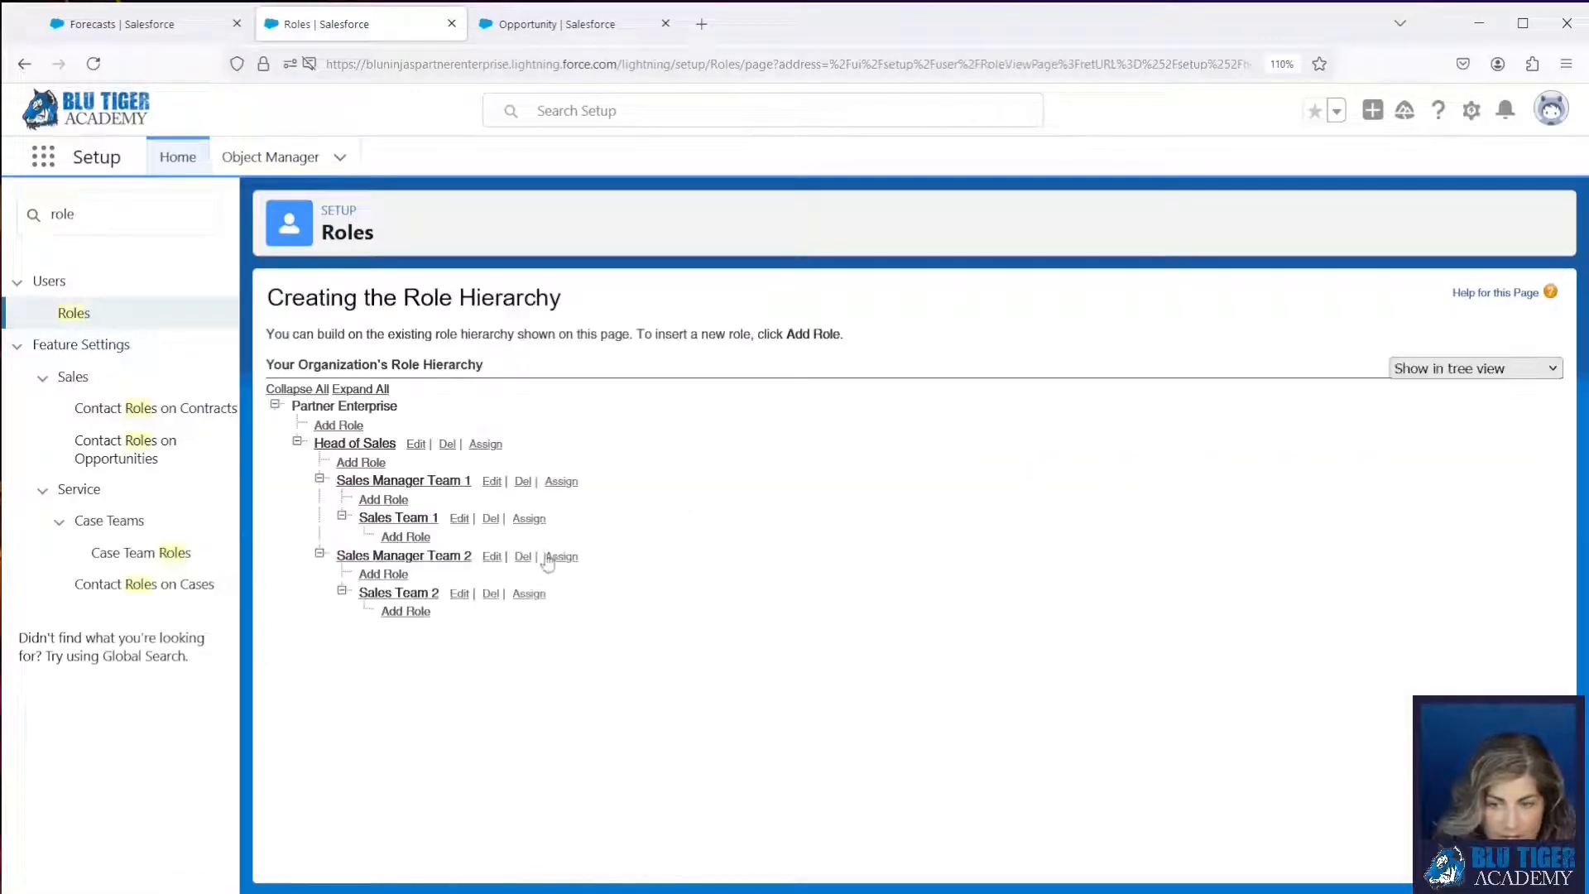
# Assign the second-to-last available unassigned user to the Sales Manager Team 2 role and save the assignment
pyautogui.click(565, 557)
pyautogui.click(339, 702)
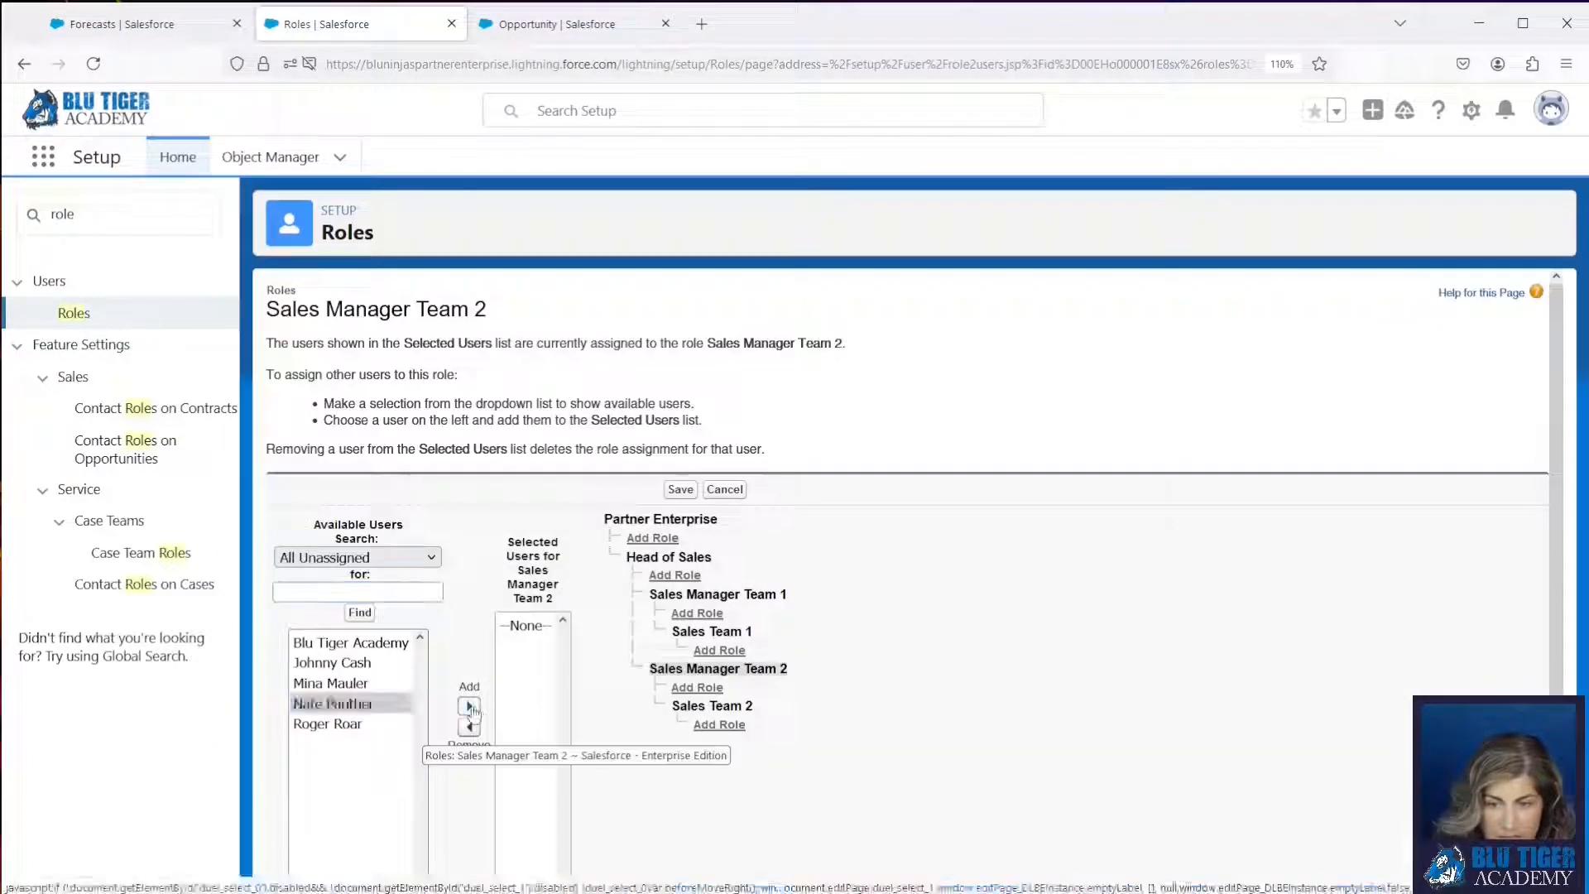
pyautogui.click(468, 706)
pyautogui.click(678, 488)
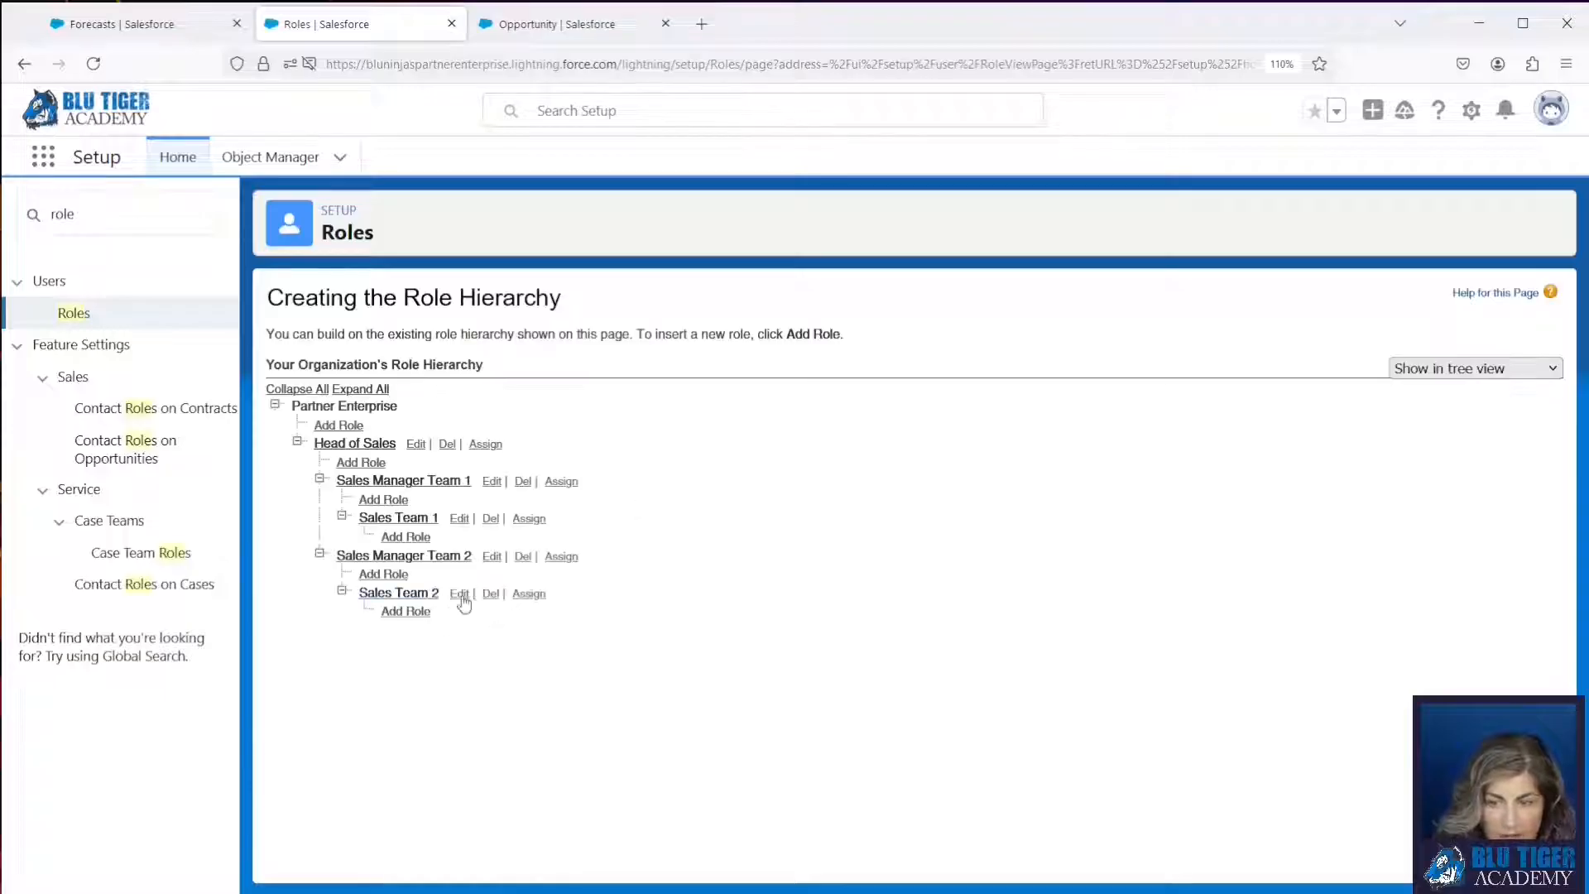
# Assign the last two available unassigned users to the Sales Team 2 role and save the assignments
pyautogui.click(529, 594)
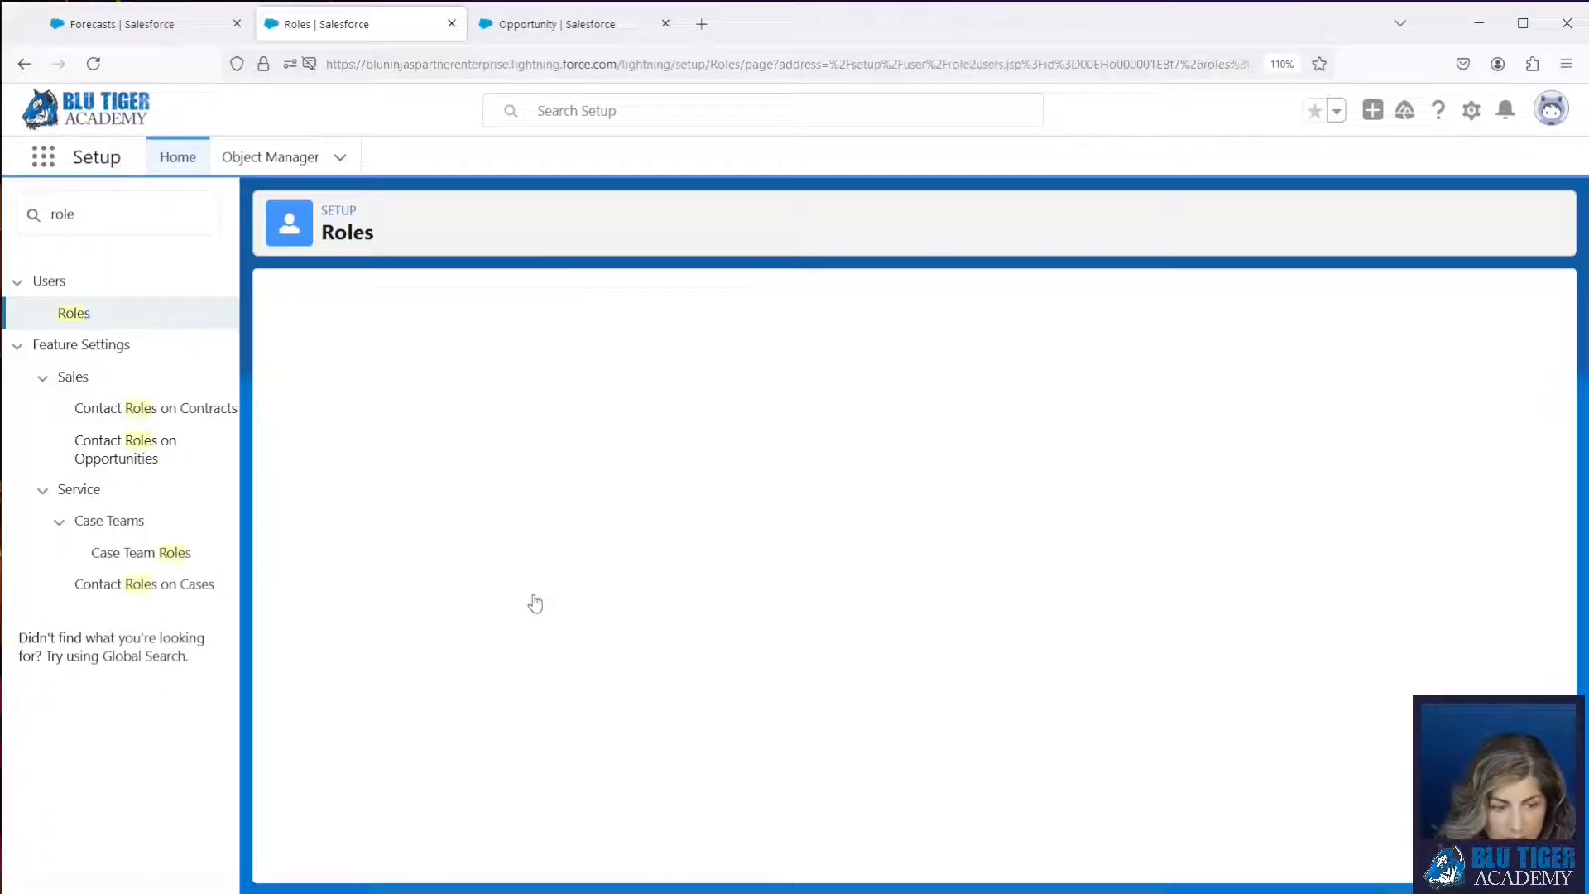
pyautogui.click(327, 703)
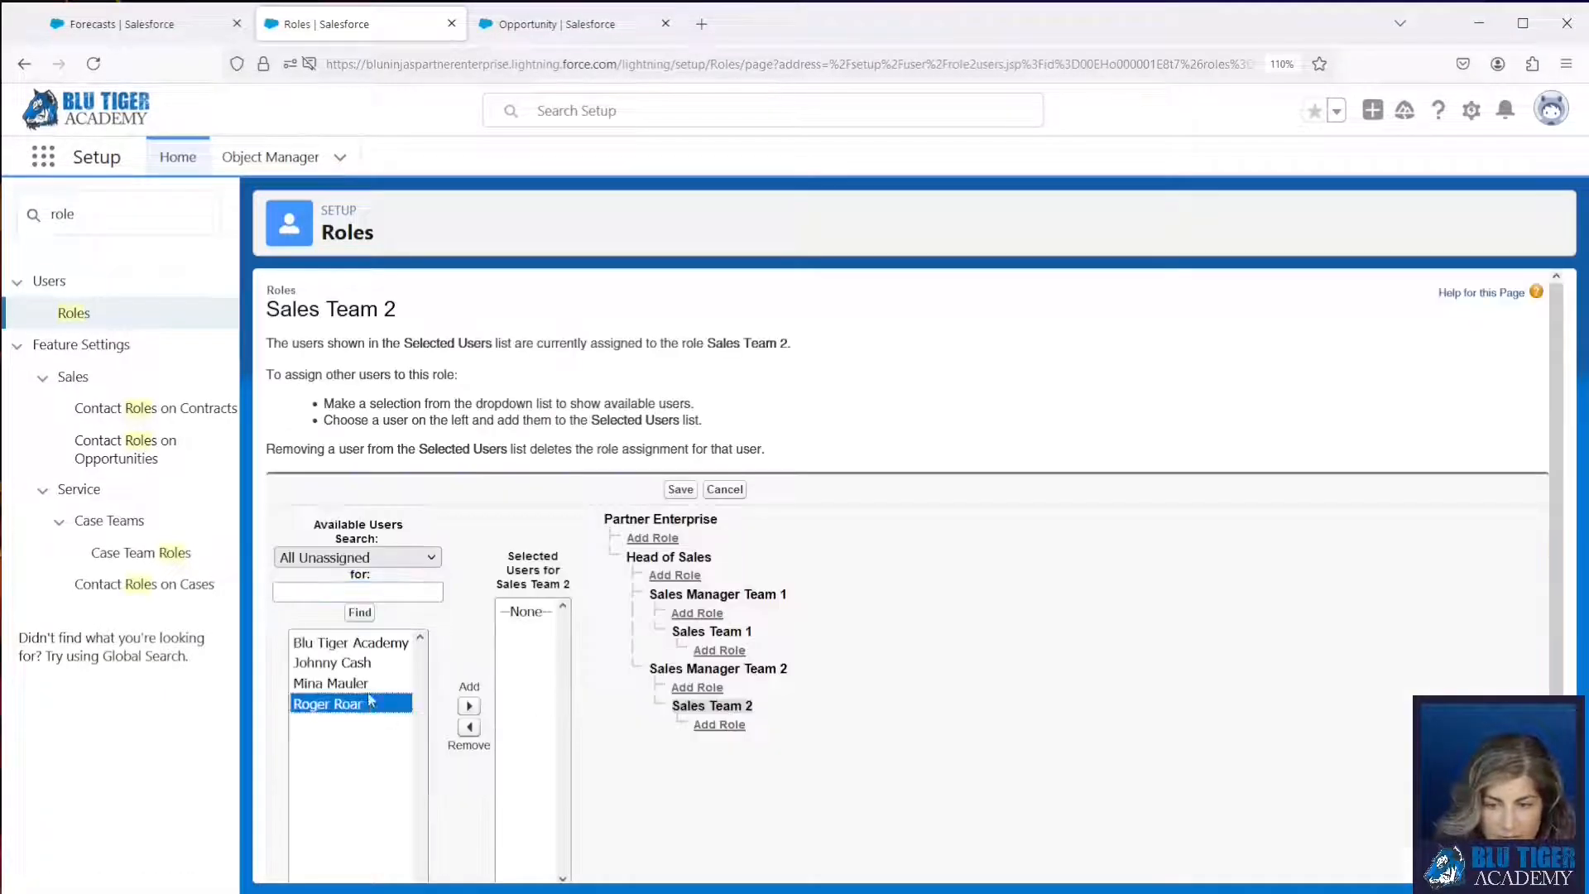
pyautogui.keyDown('ctrl'); pyautogui.click(330, 683); pyautogui.keyUp('ctrl')
pyautogui.click(469, 706)
pyautogui.click(680, 488)
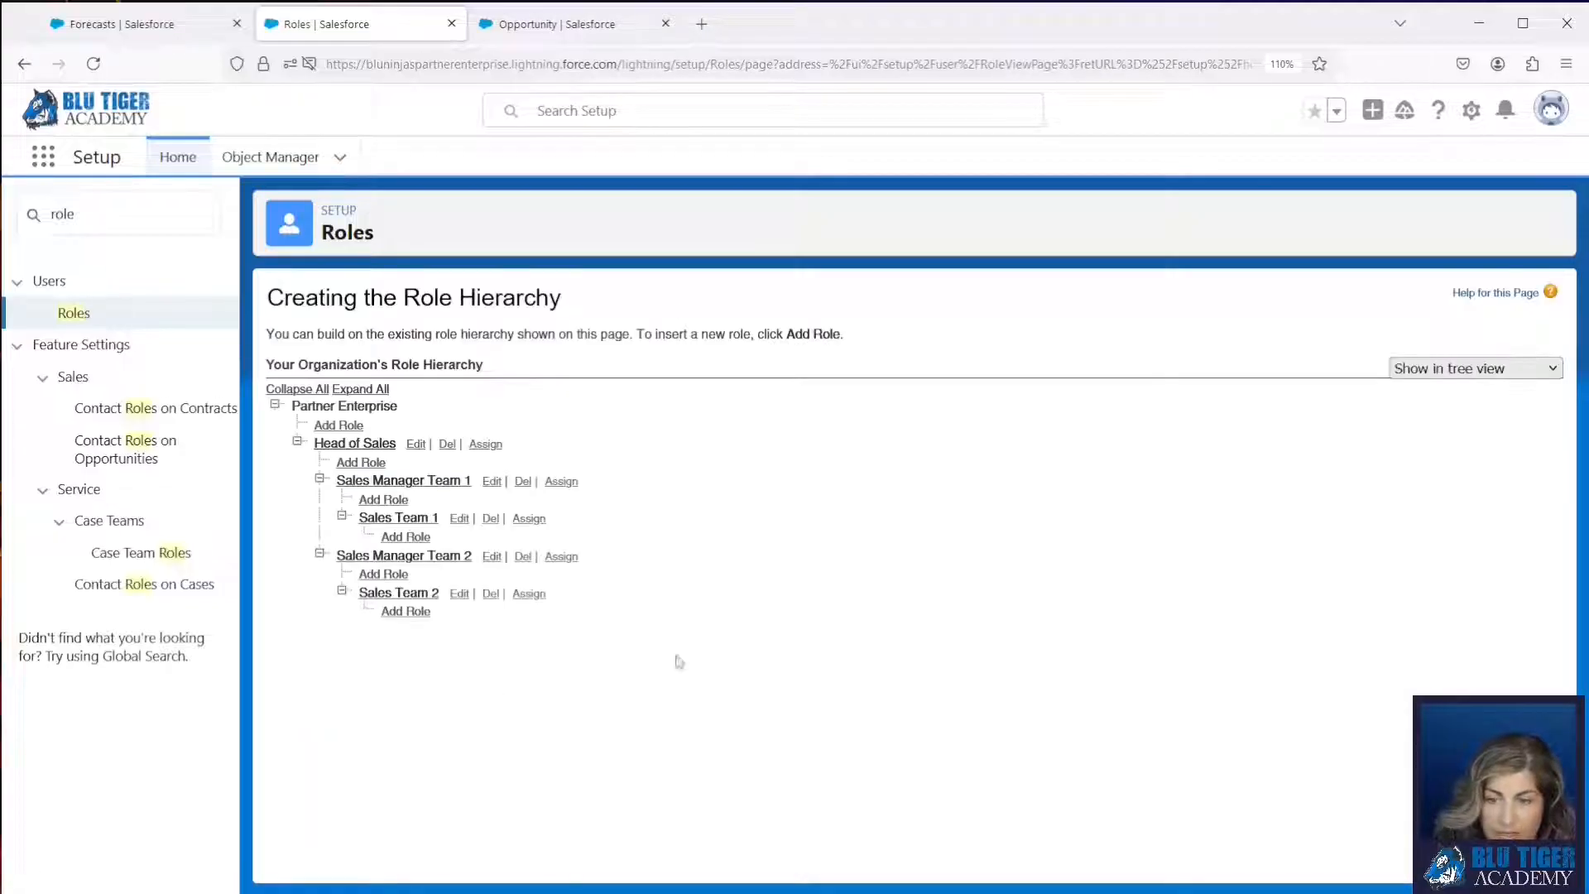
# Find the forecast settings in Setup and open the Forecasts Hierarchy page
pyautogui.click(96, 213)
pyautogui.press('BackSpace')
pyautogui.press('BackSpace')
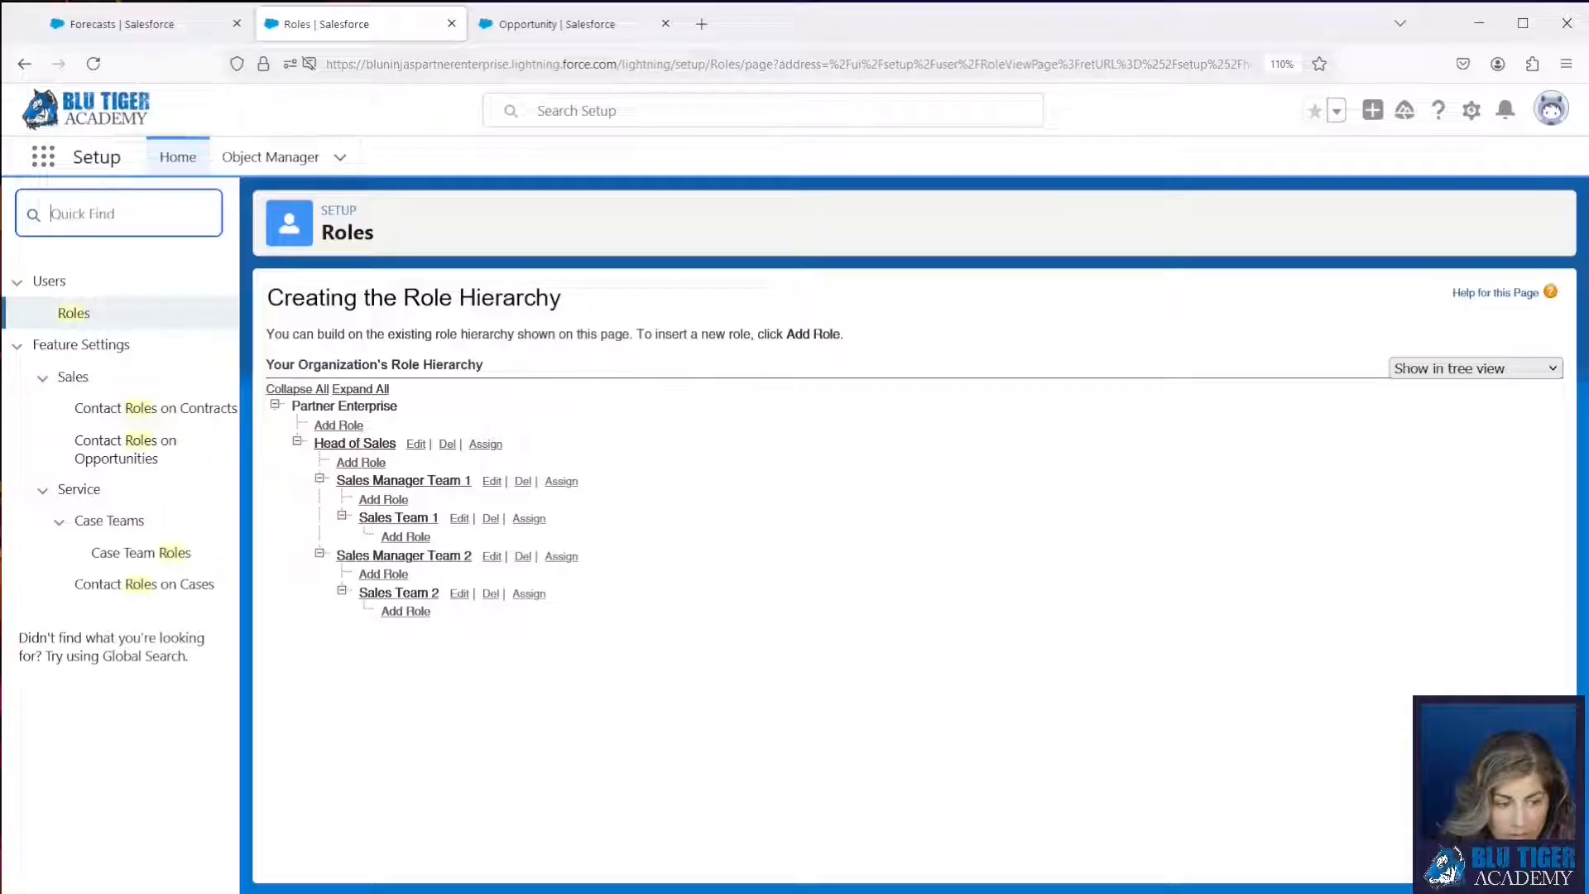
pyautogui.write('forecas')
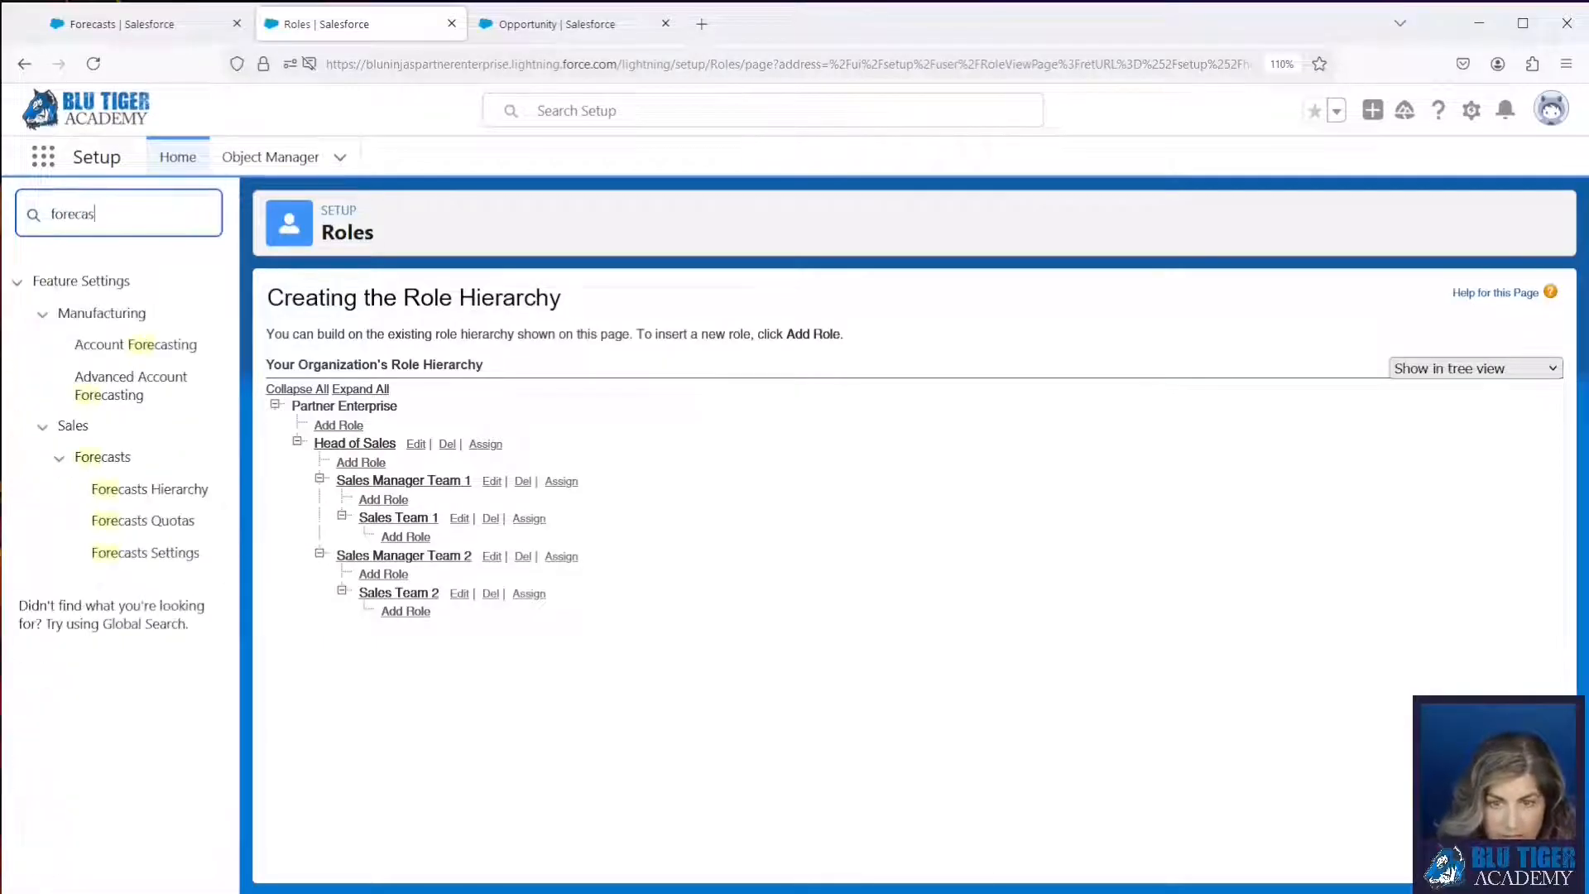
pyautogui.click(145, 492)
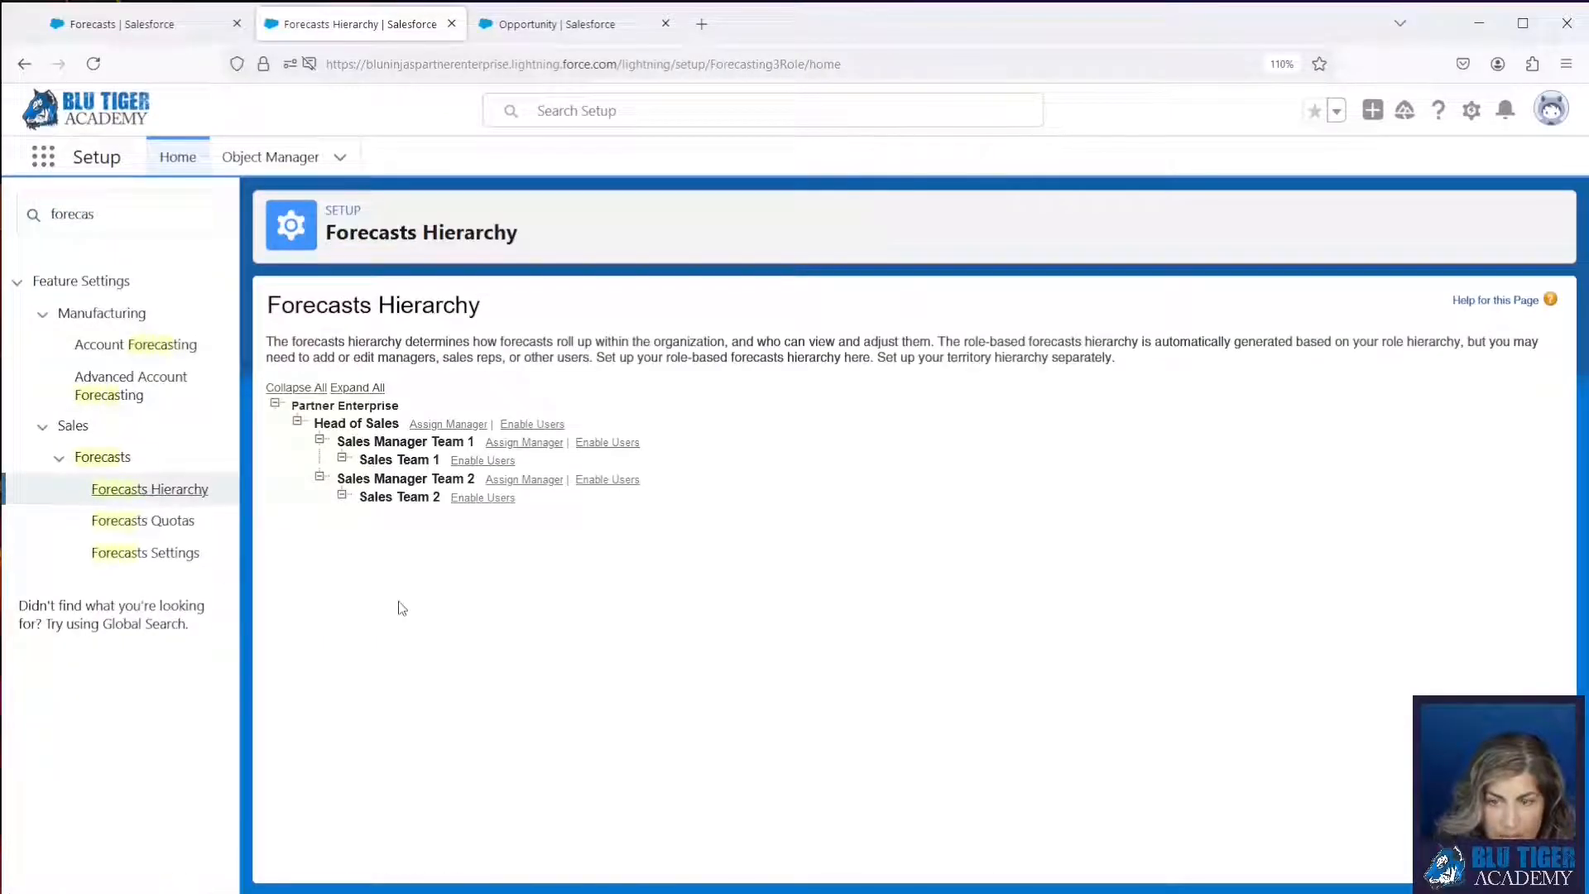
# Assign the user in the Head of Sales role as that role's forecast manager and save
pyautogui.click(440, 428)
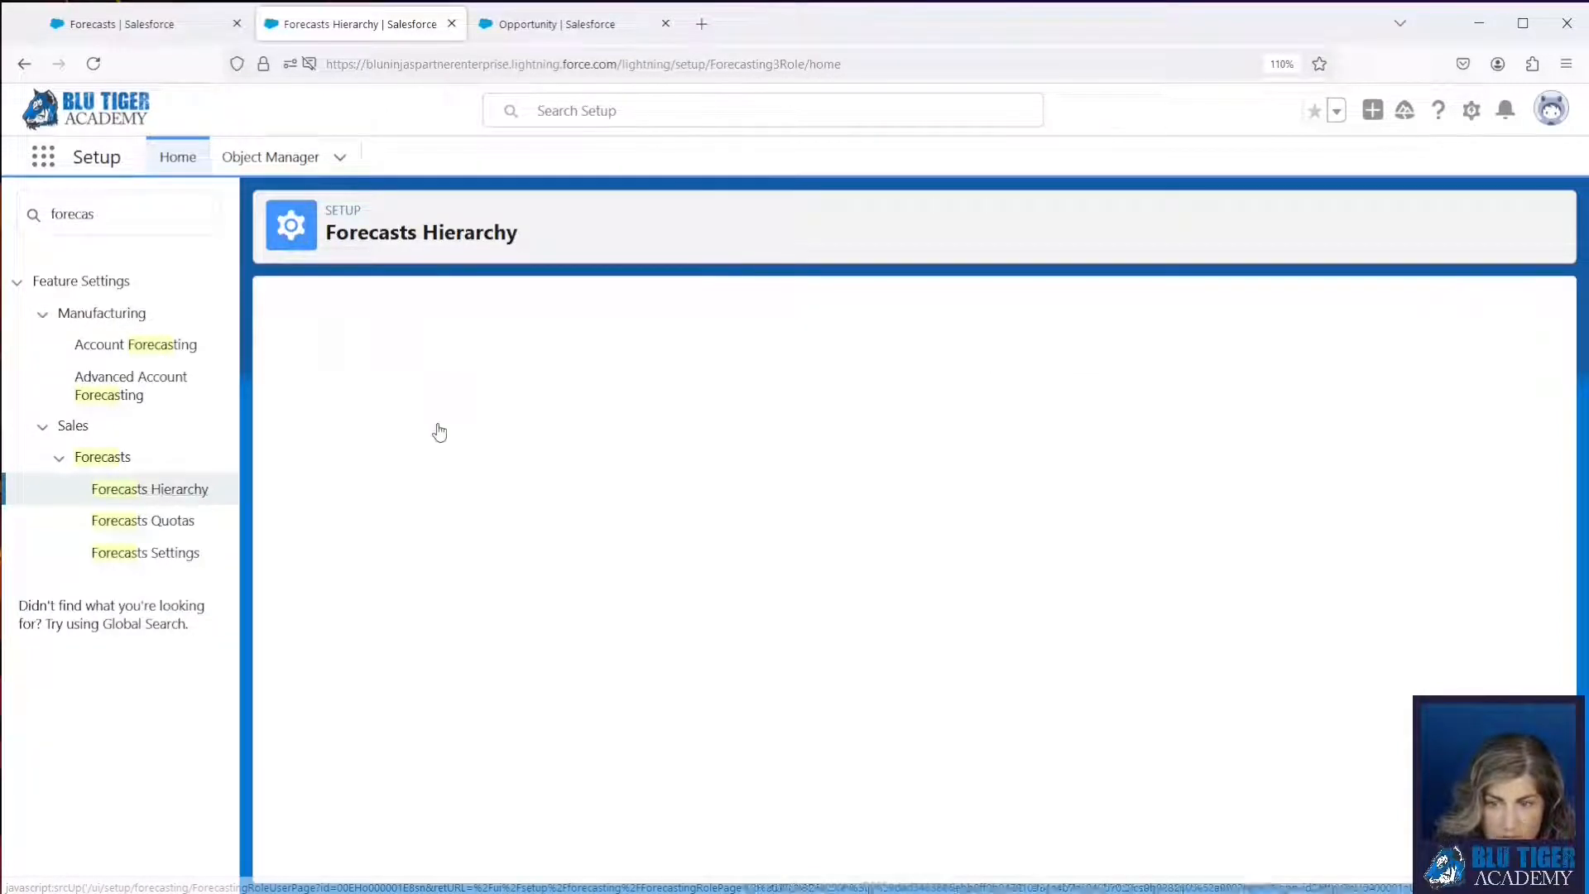
pyautogui.click(422, 407)
pyautogui.click(419, 460)
pyautogui.click(471, 476)
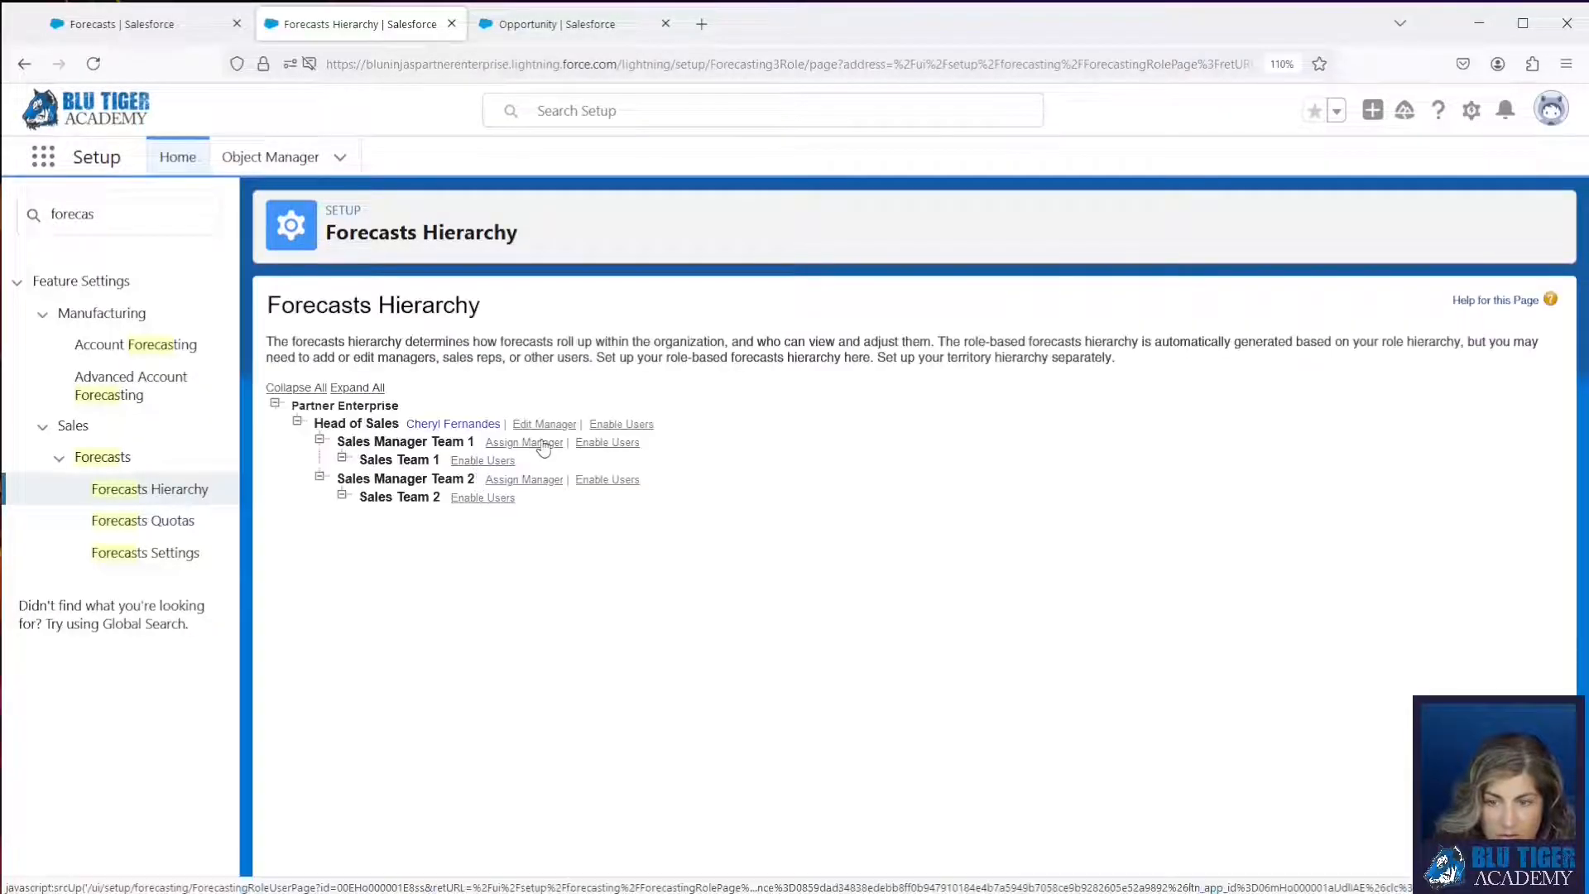
# Assign the user in the Sales Manager Team 1 role as that role's forecast manager and save
pyautogui.click(542, 444)
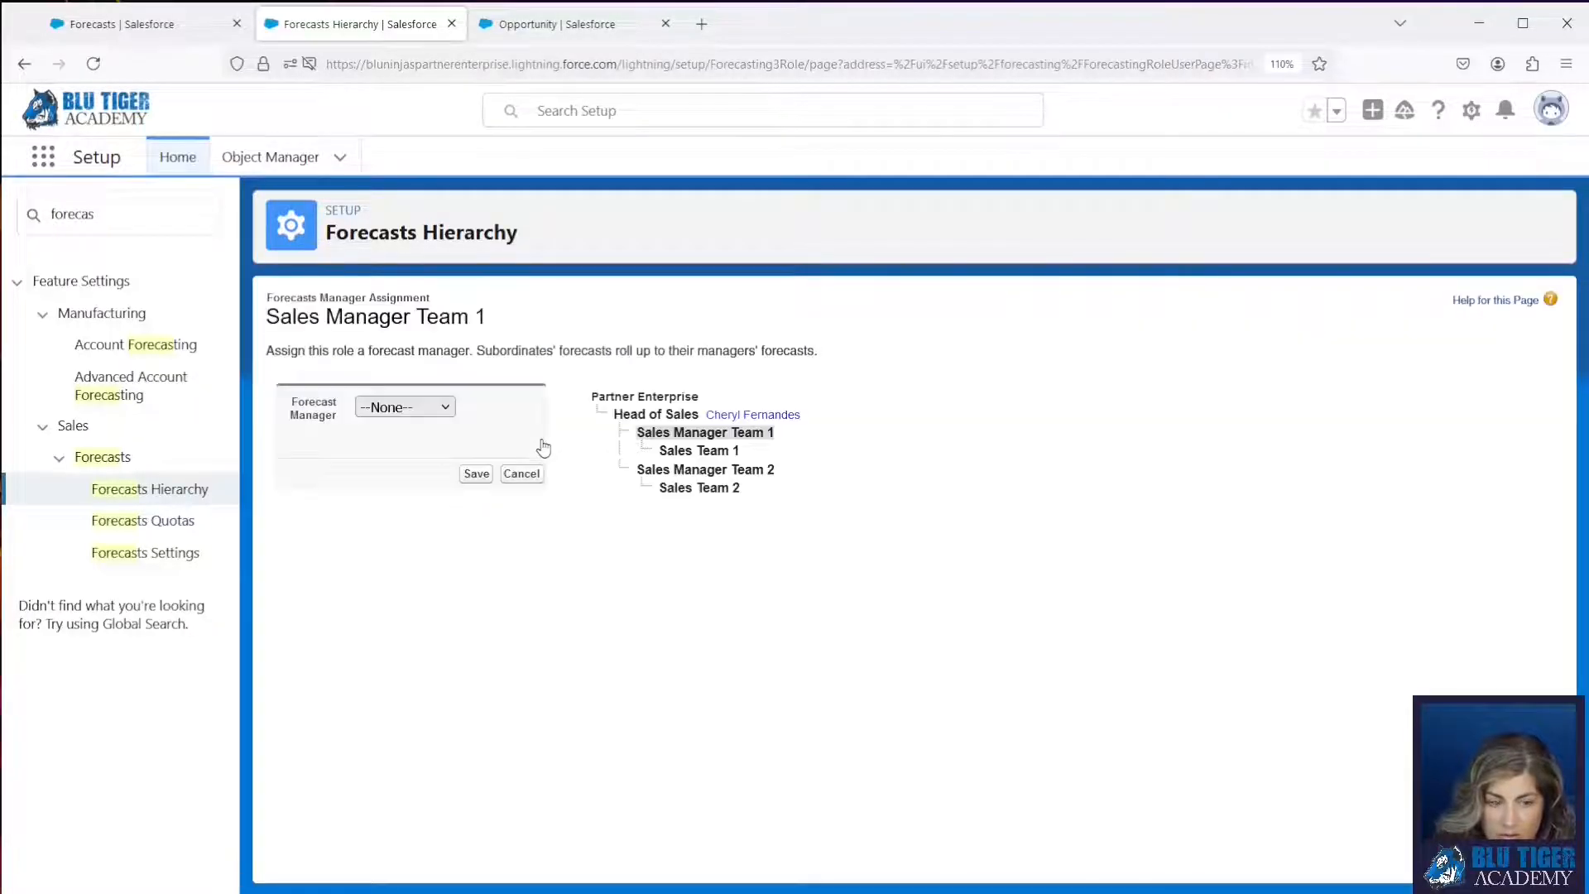
pyautogui.click(408, 403)
pyautogui.click(406, 458)
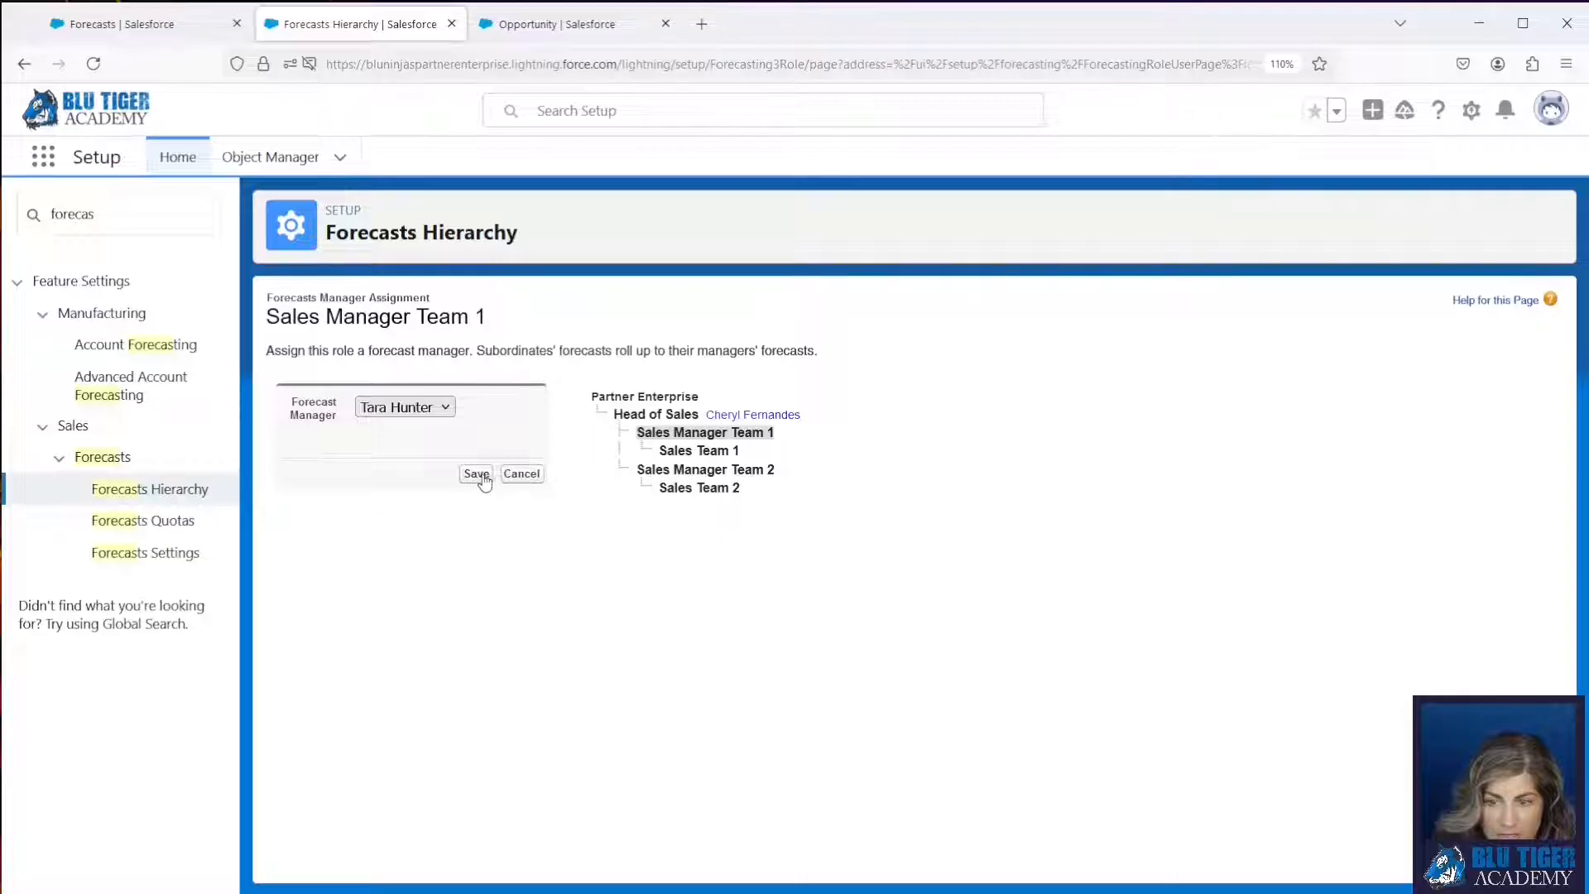
pyautogui.click(480, 475)
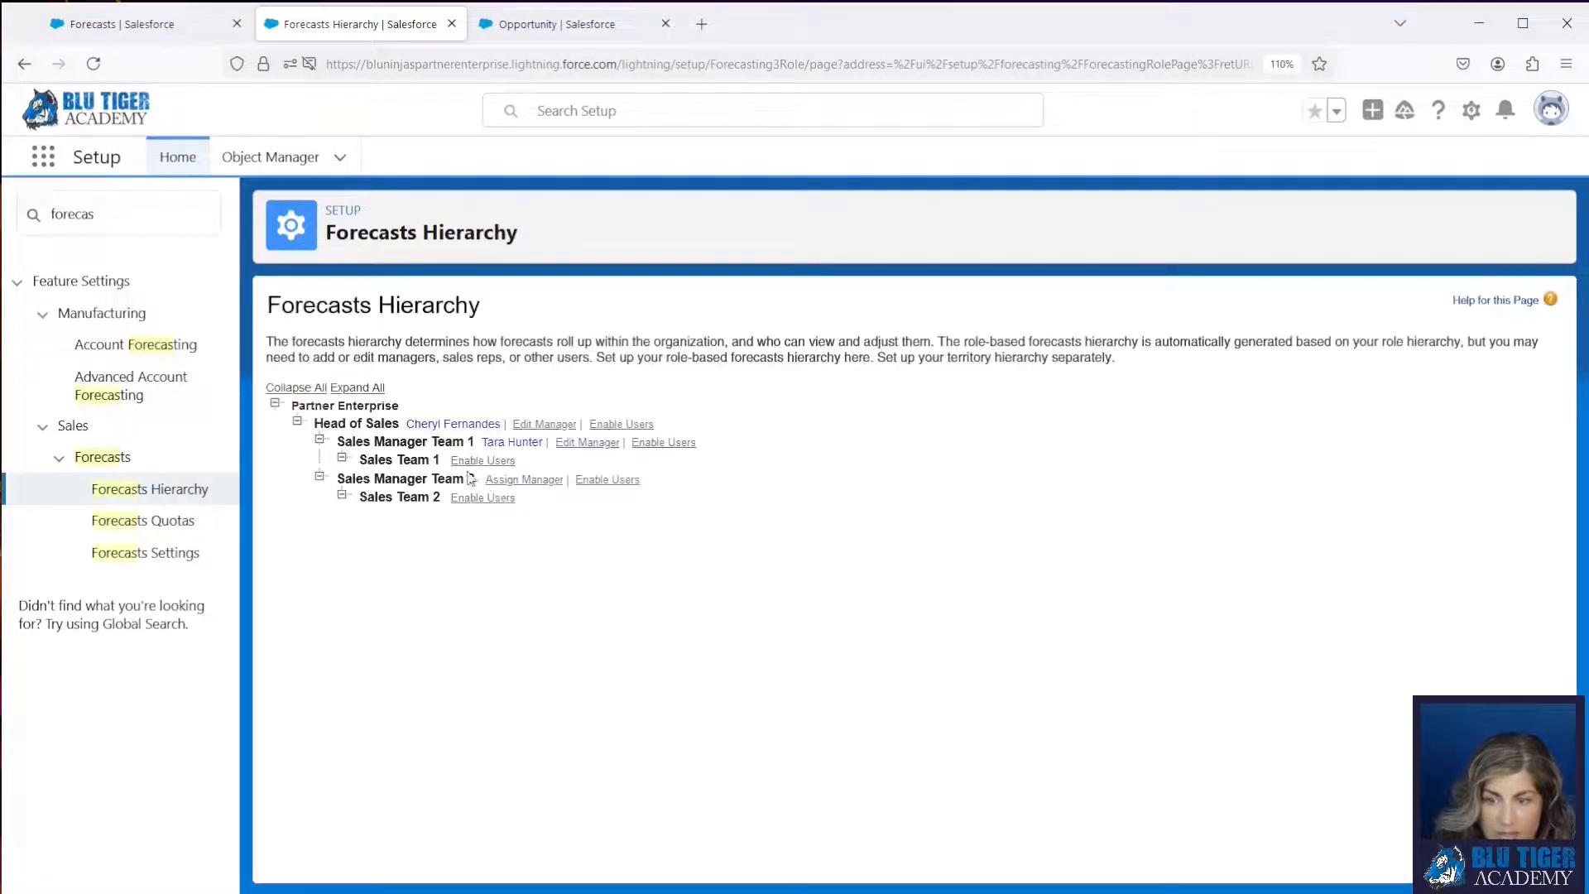
# Assign the user in the Sales Manager Team 2 role as that role's forecast manager and save
pyautogui.click(521, 480)
pyautogui.click(407, 406)
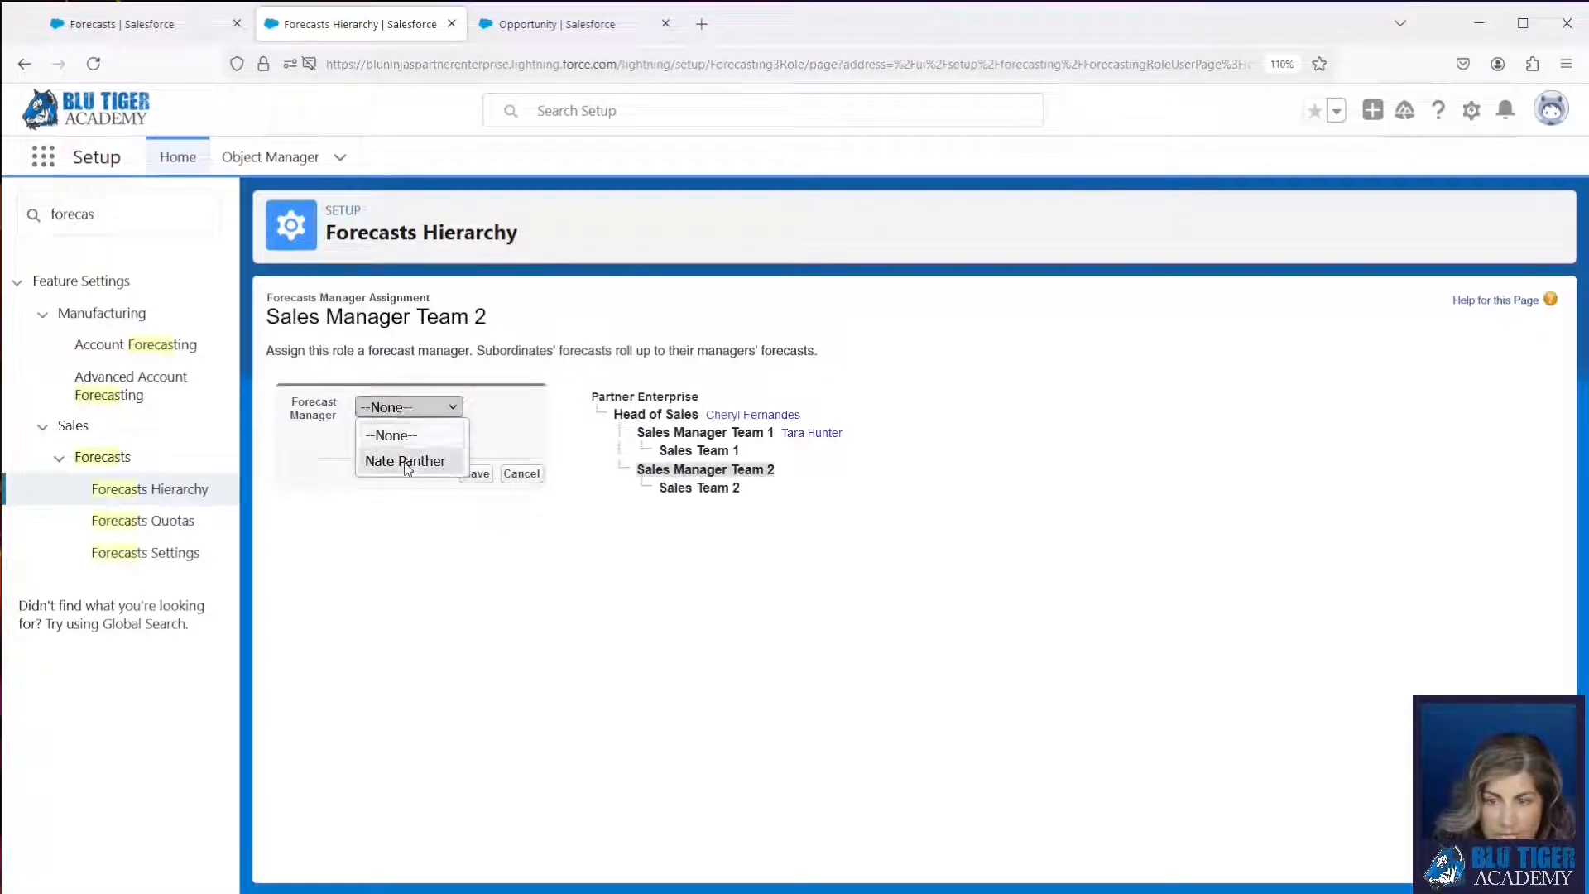
pyautogui.click(406, 461)
pyautogui.click(479, 475)
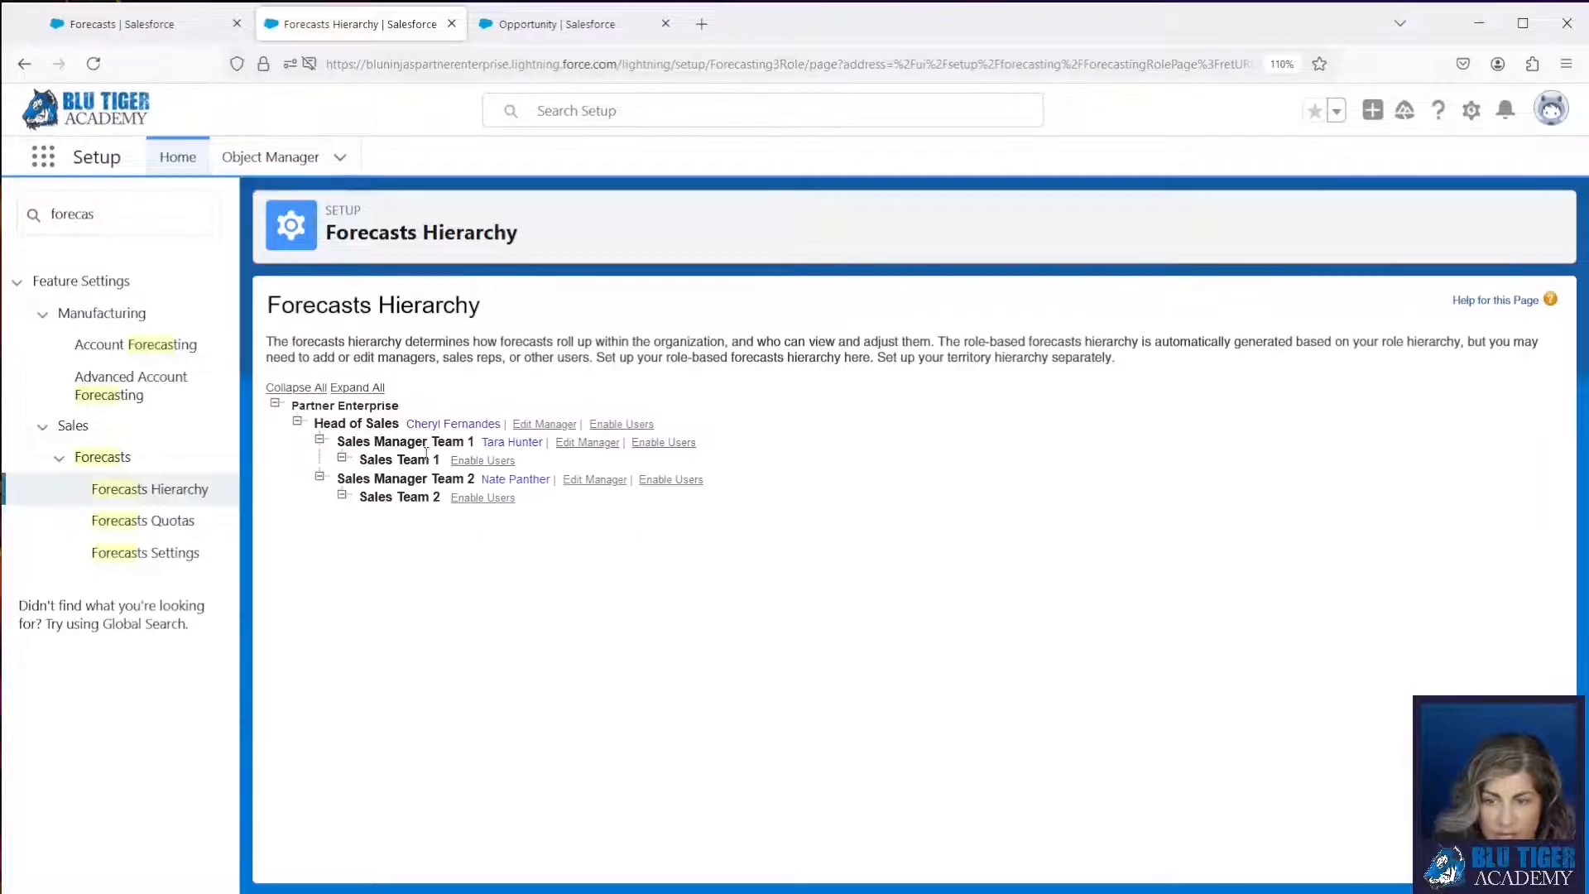
# Review and save the users enabled for forecasts in Sales Team 1 and Sales Team 2
pyautogui.click(465, 461)
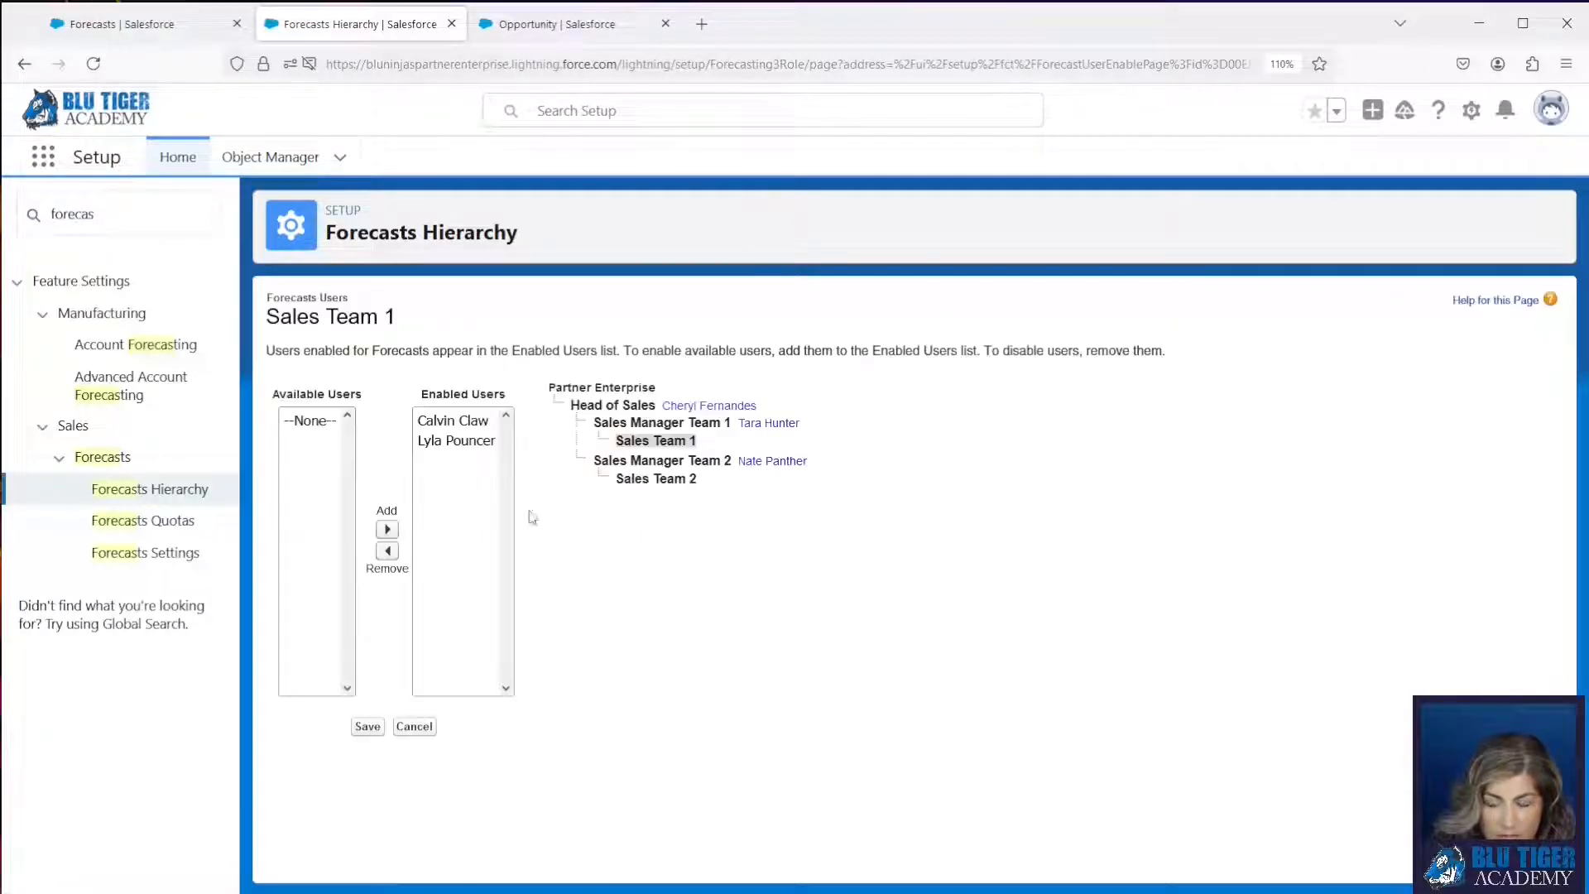
pyautogui.click(369, 727)
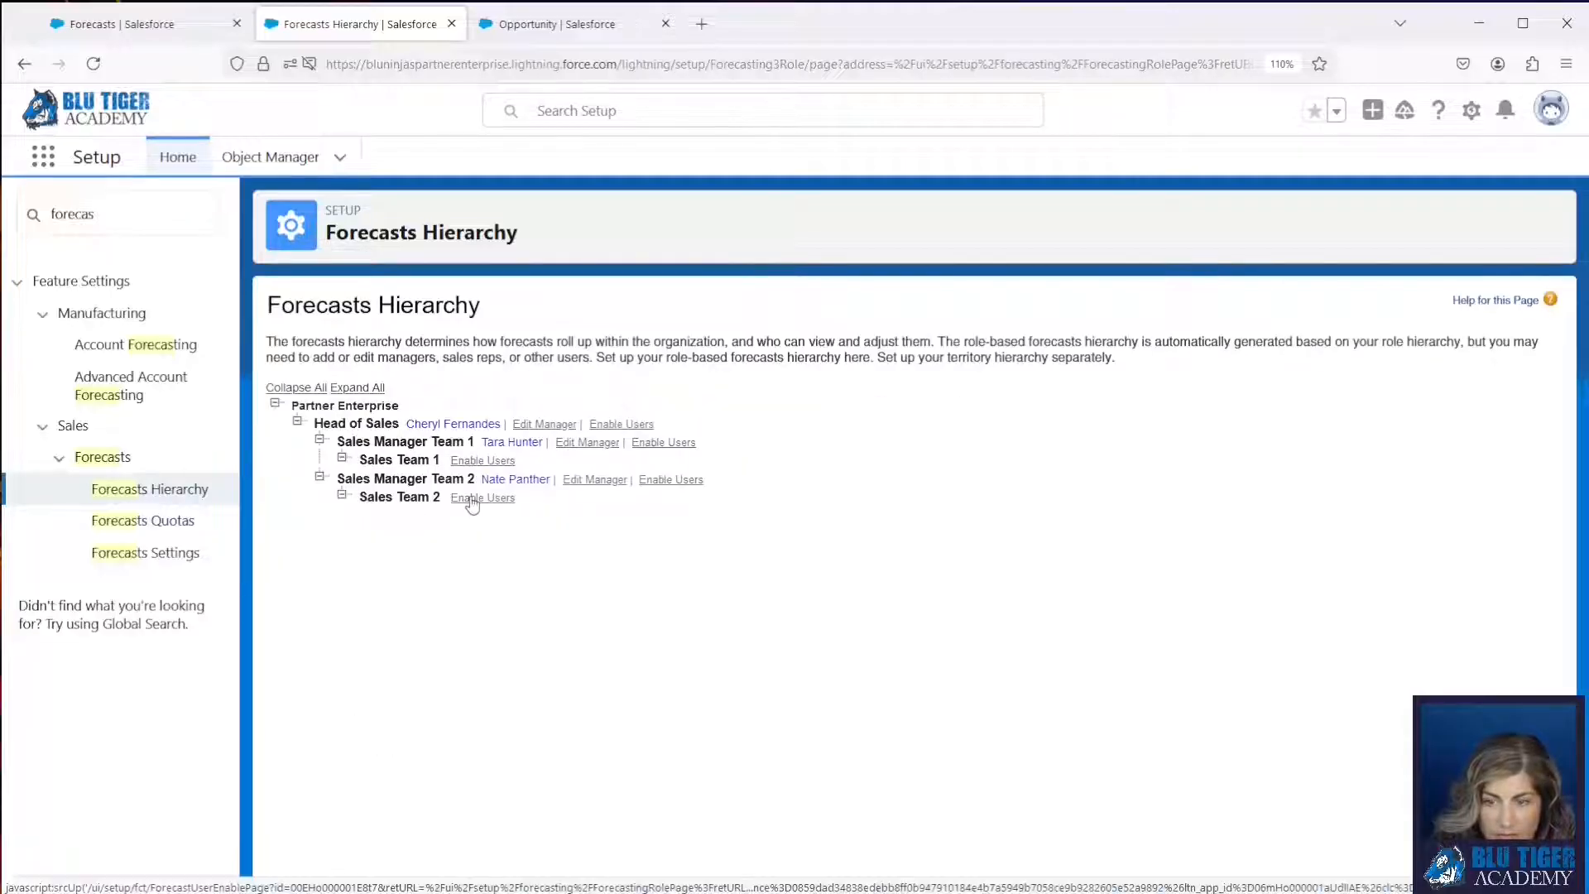
pyautogui.click(473, 499)
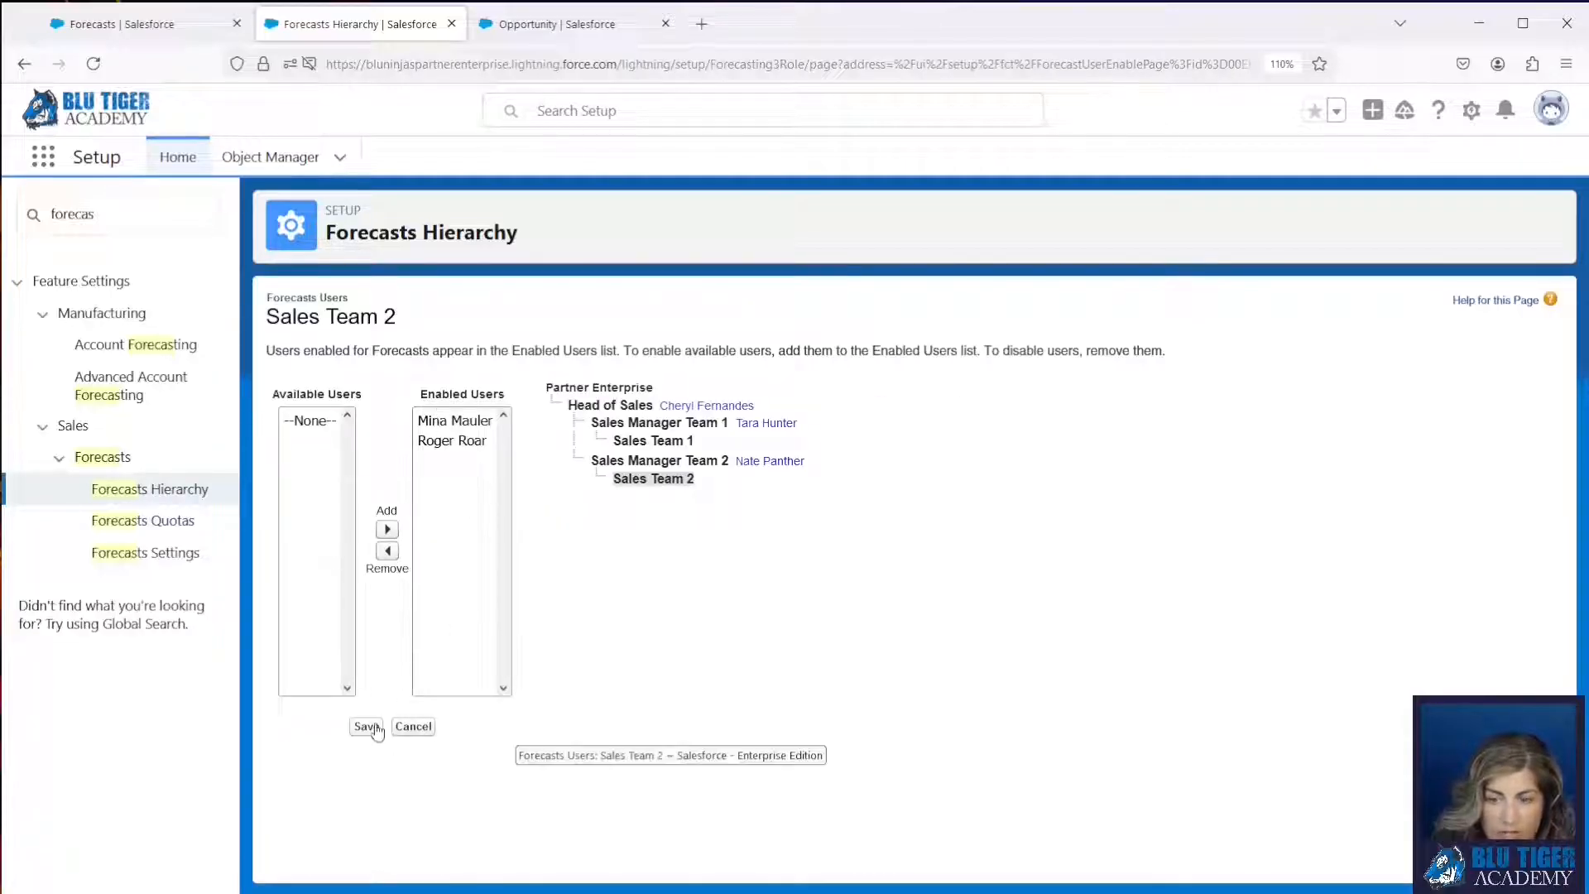
pyautogui.click(370, 728)
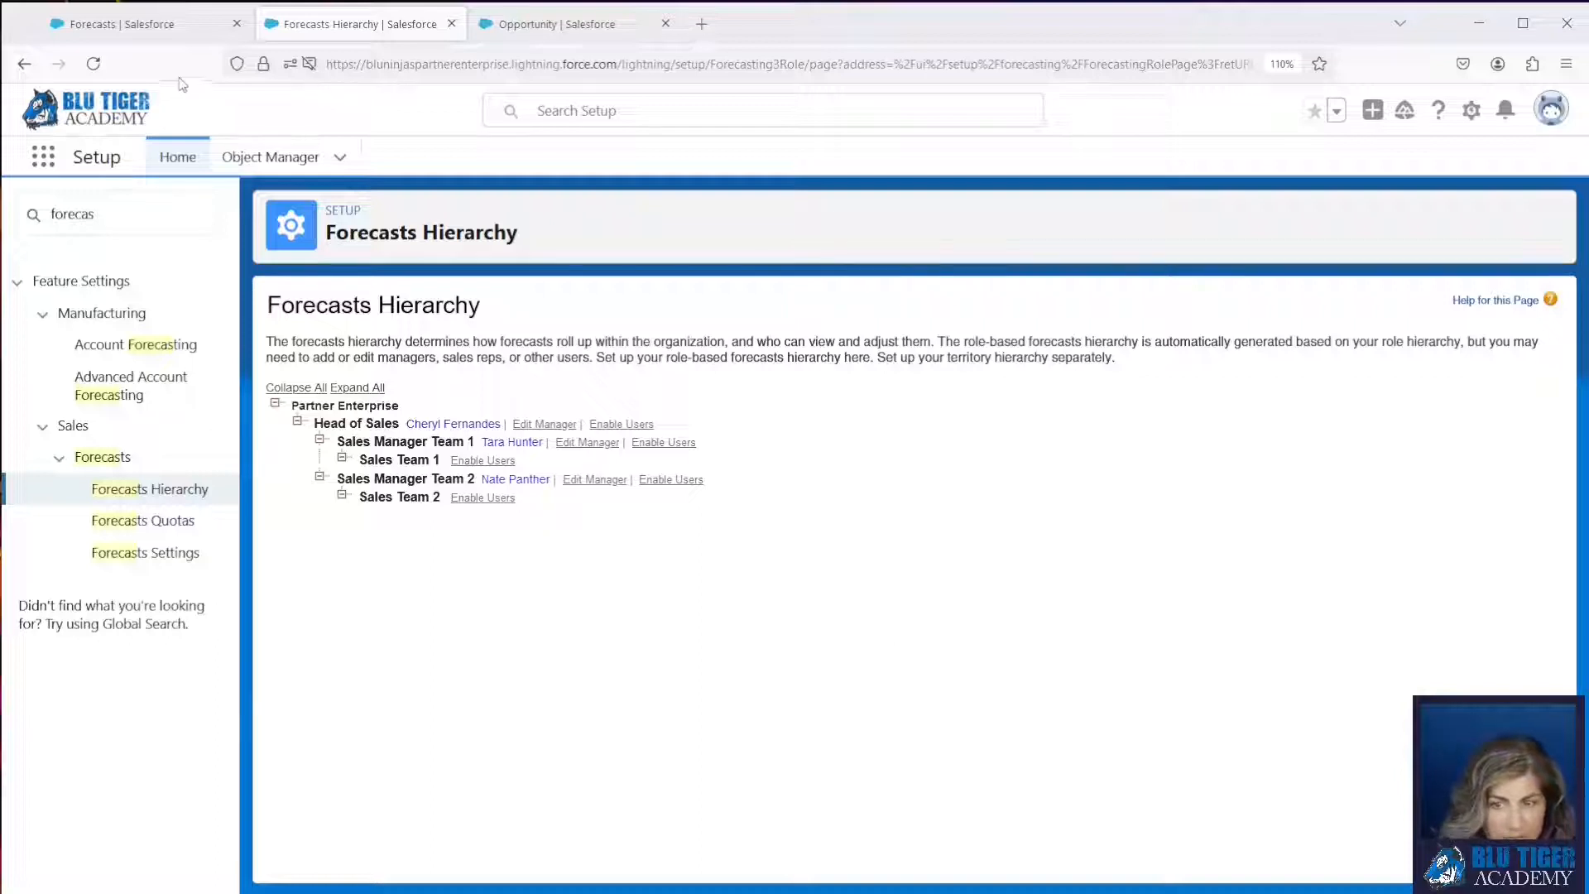
# View the Forecasts page, and check the Allow Forecasting column in the Setup list of active users
pyautogui.click(157, 27)
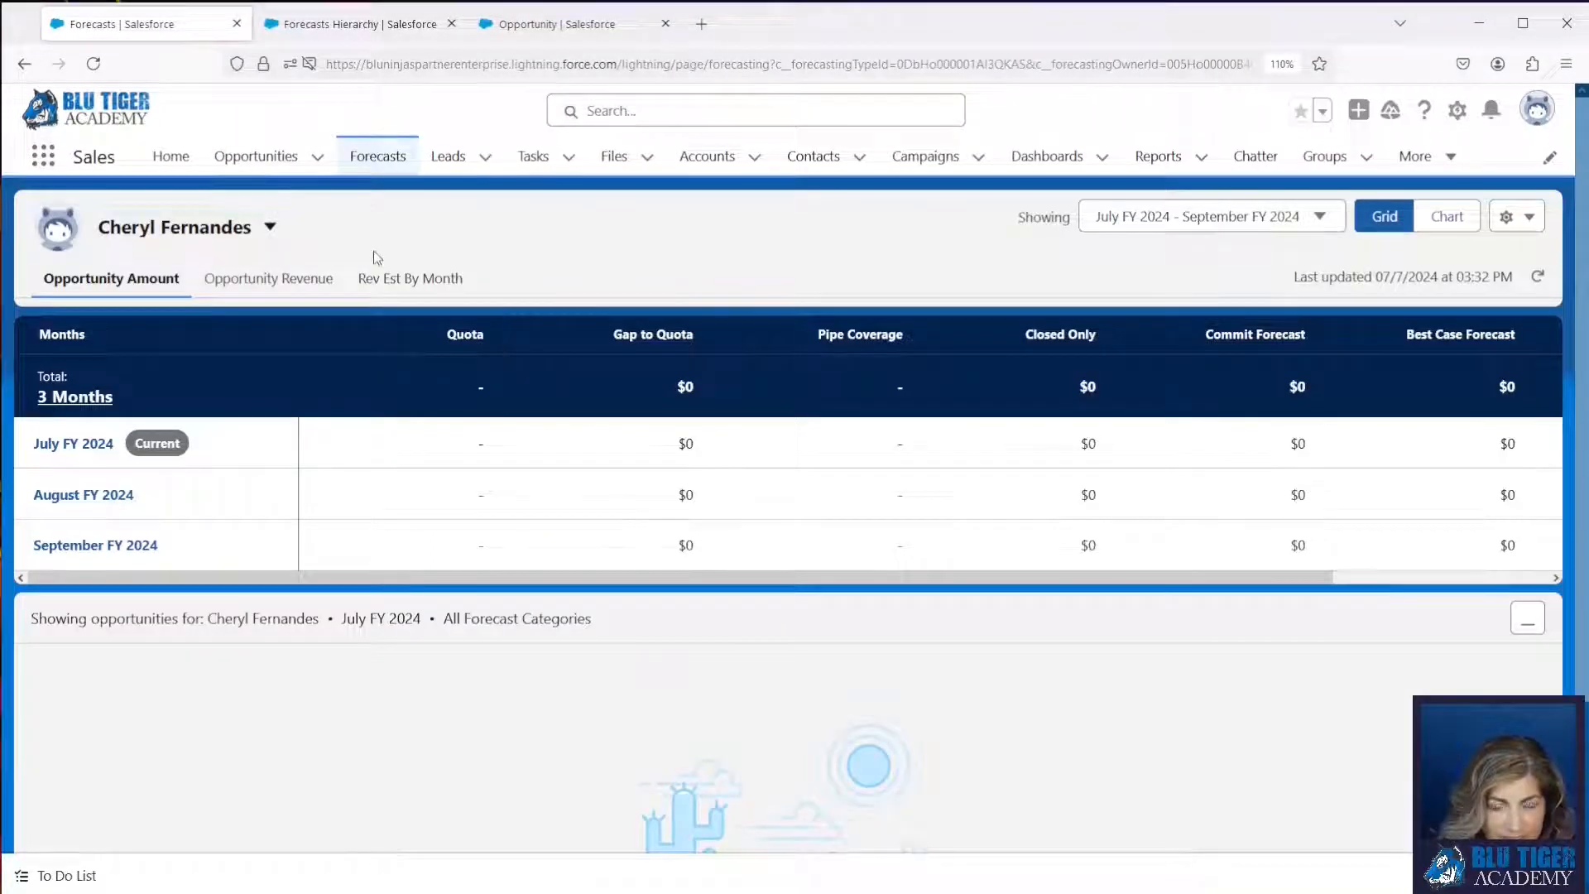
pyautogui.click(393, 164)
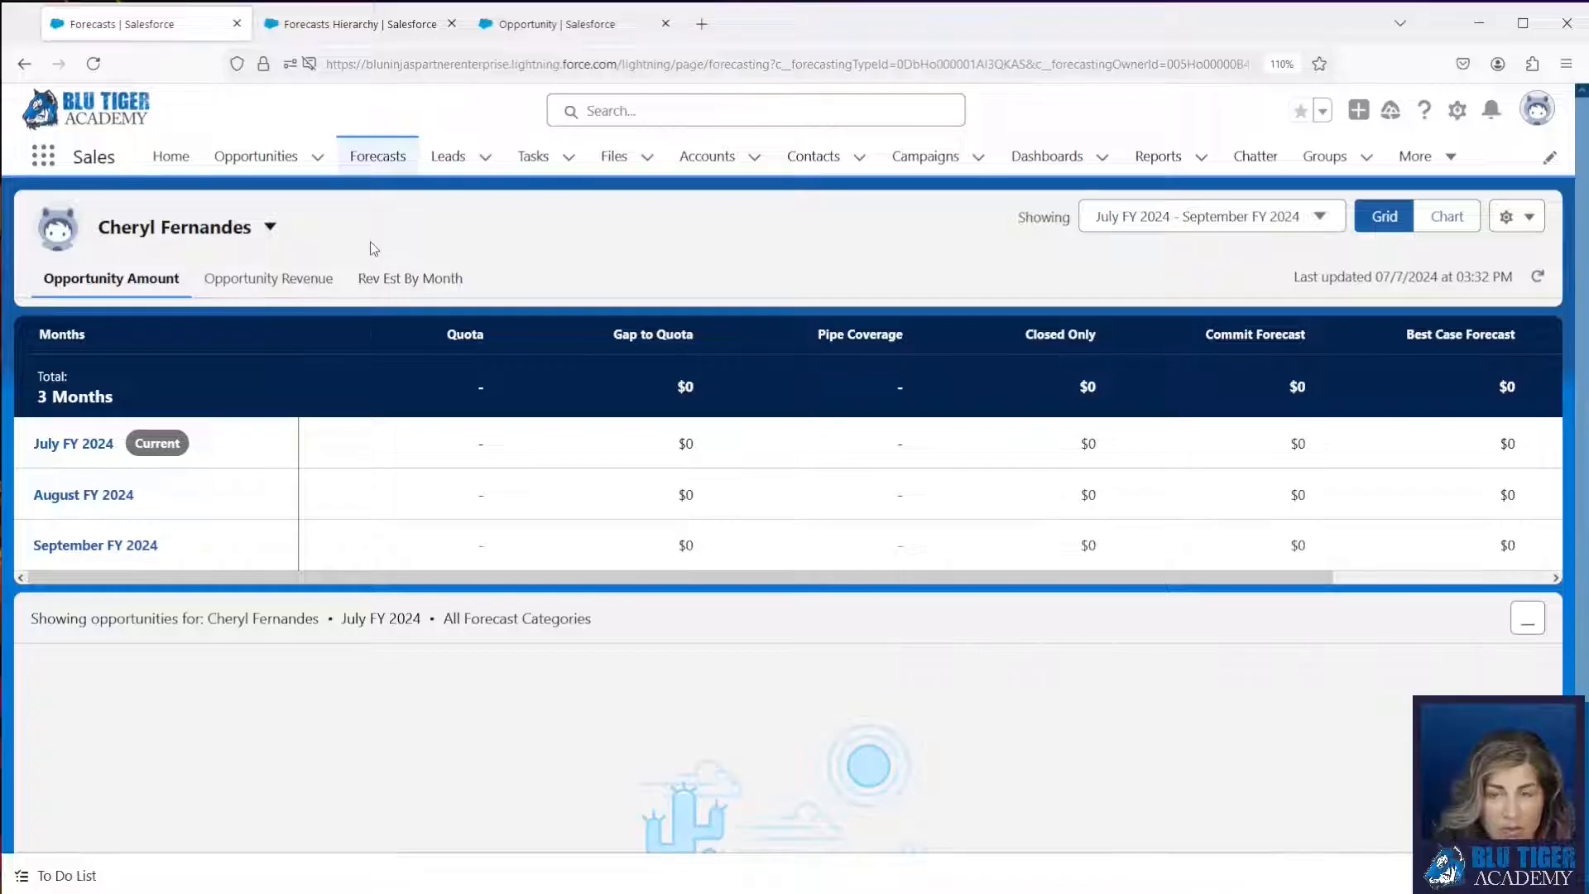
pyautogui.click(313, 33)
pyautogui.write('user')
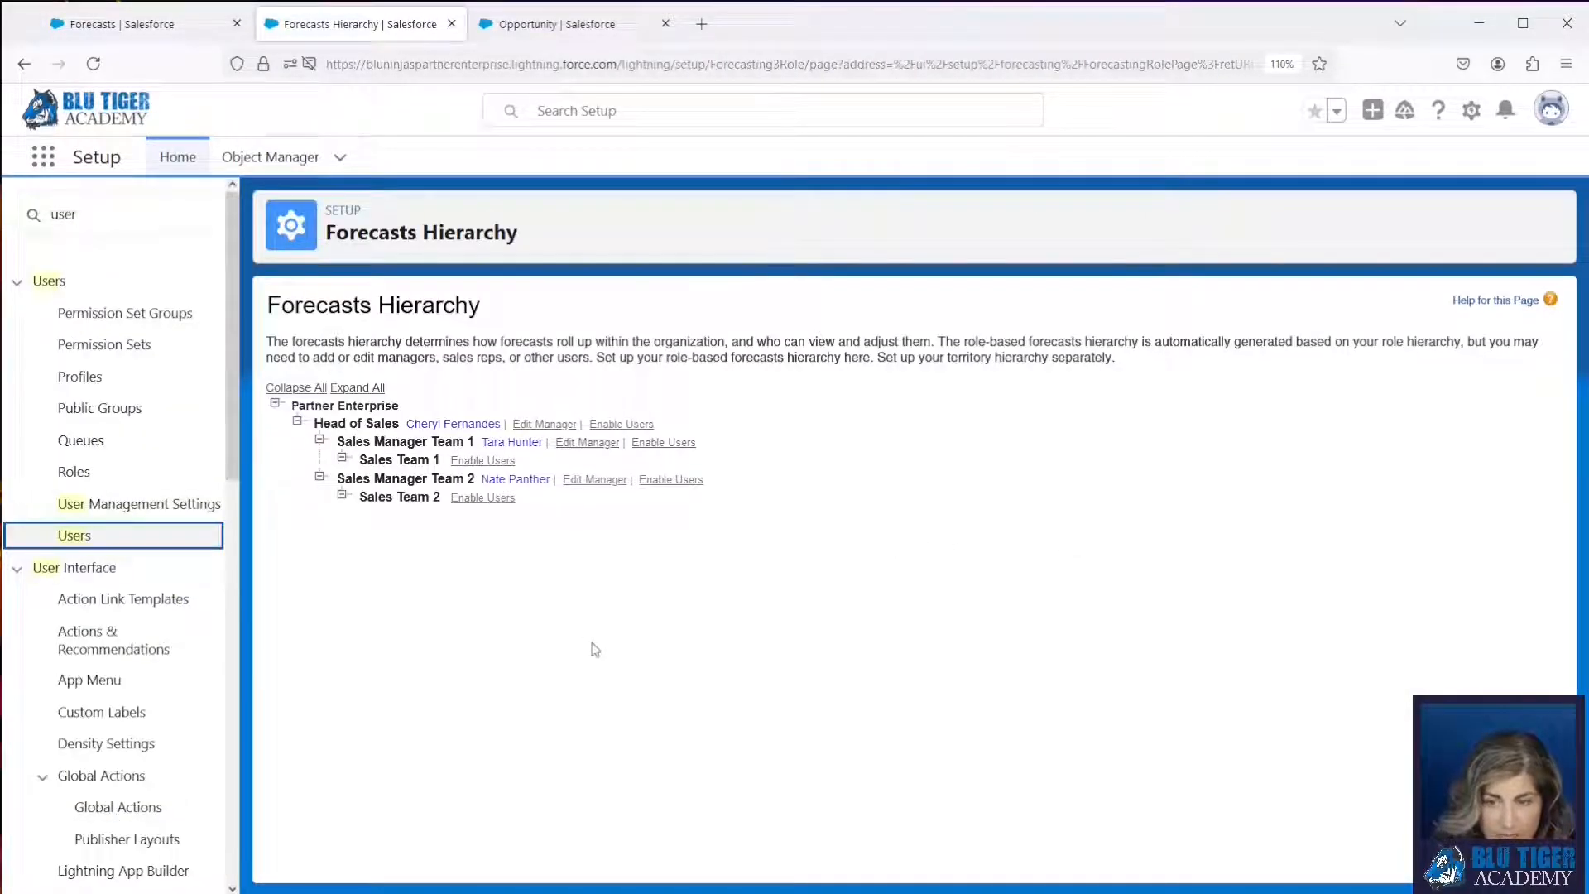
pyautogui.press('Return')
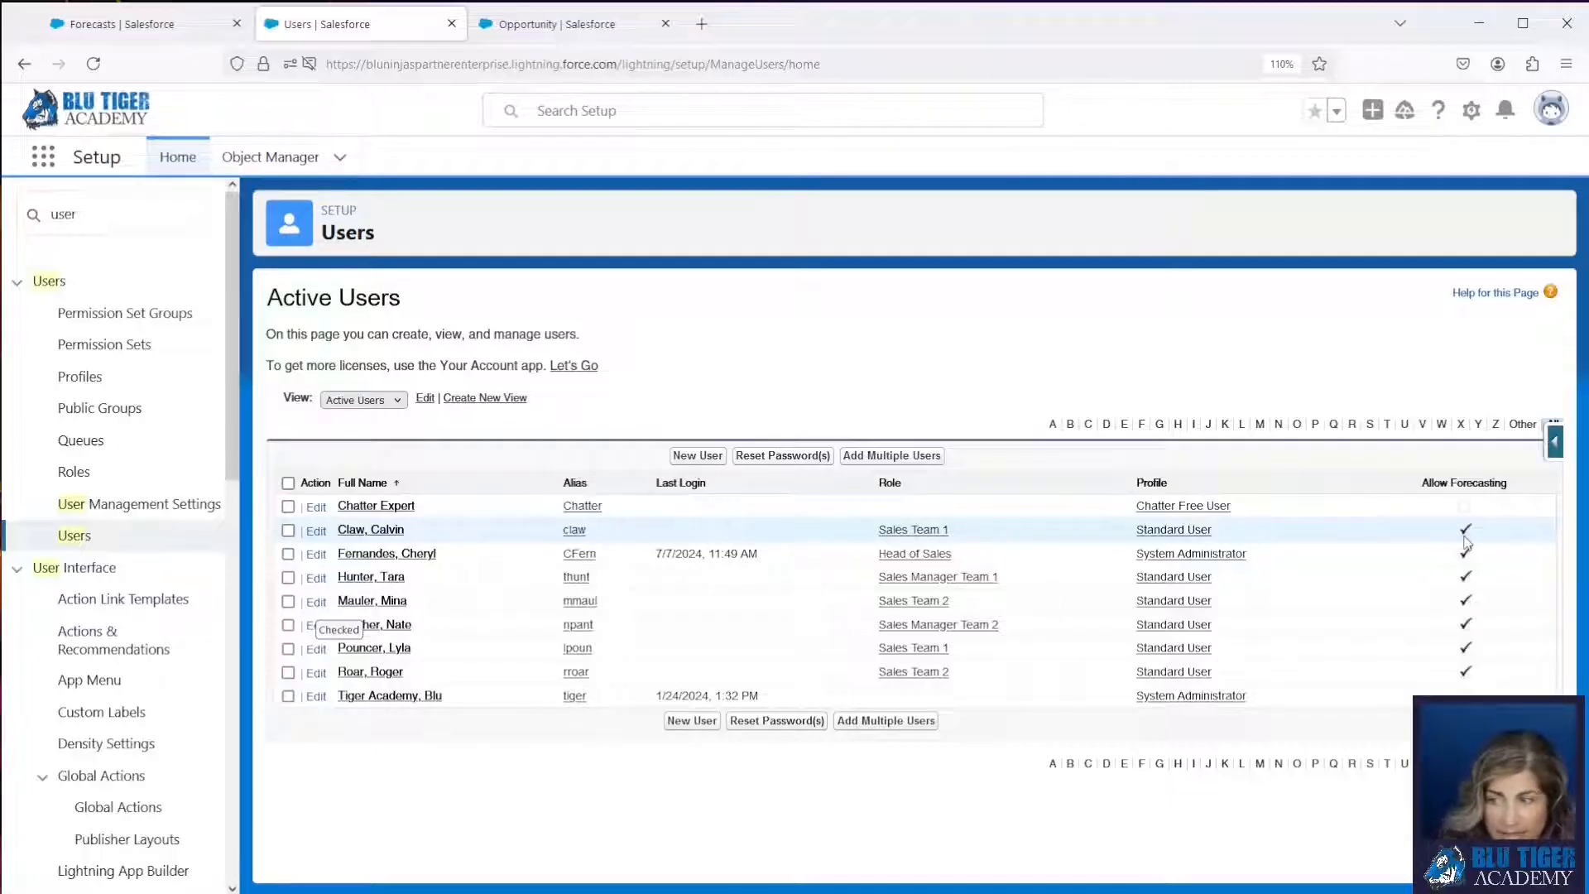
# Search for the first listed Sales Team 1 user on the Forecasts page and view that user's forecast
pyautogui.click(73, 11)
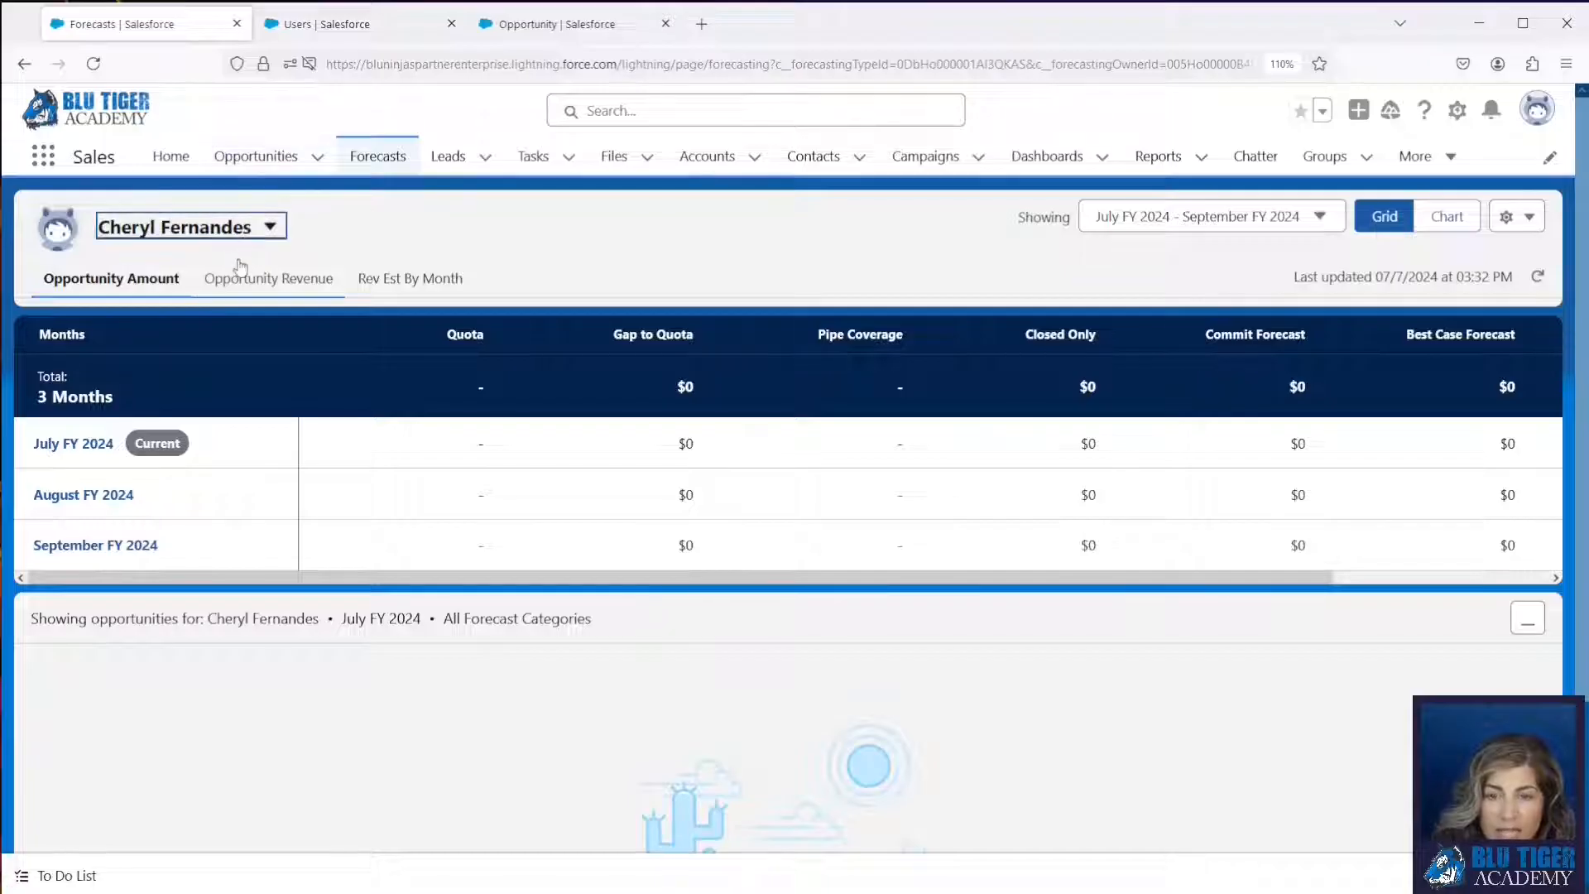
pyautogui.click(252, 229)
pyautogui.write('calv')
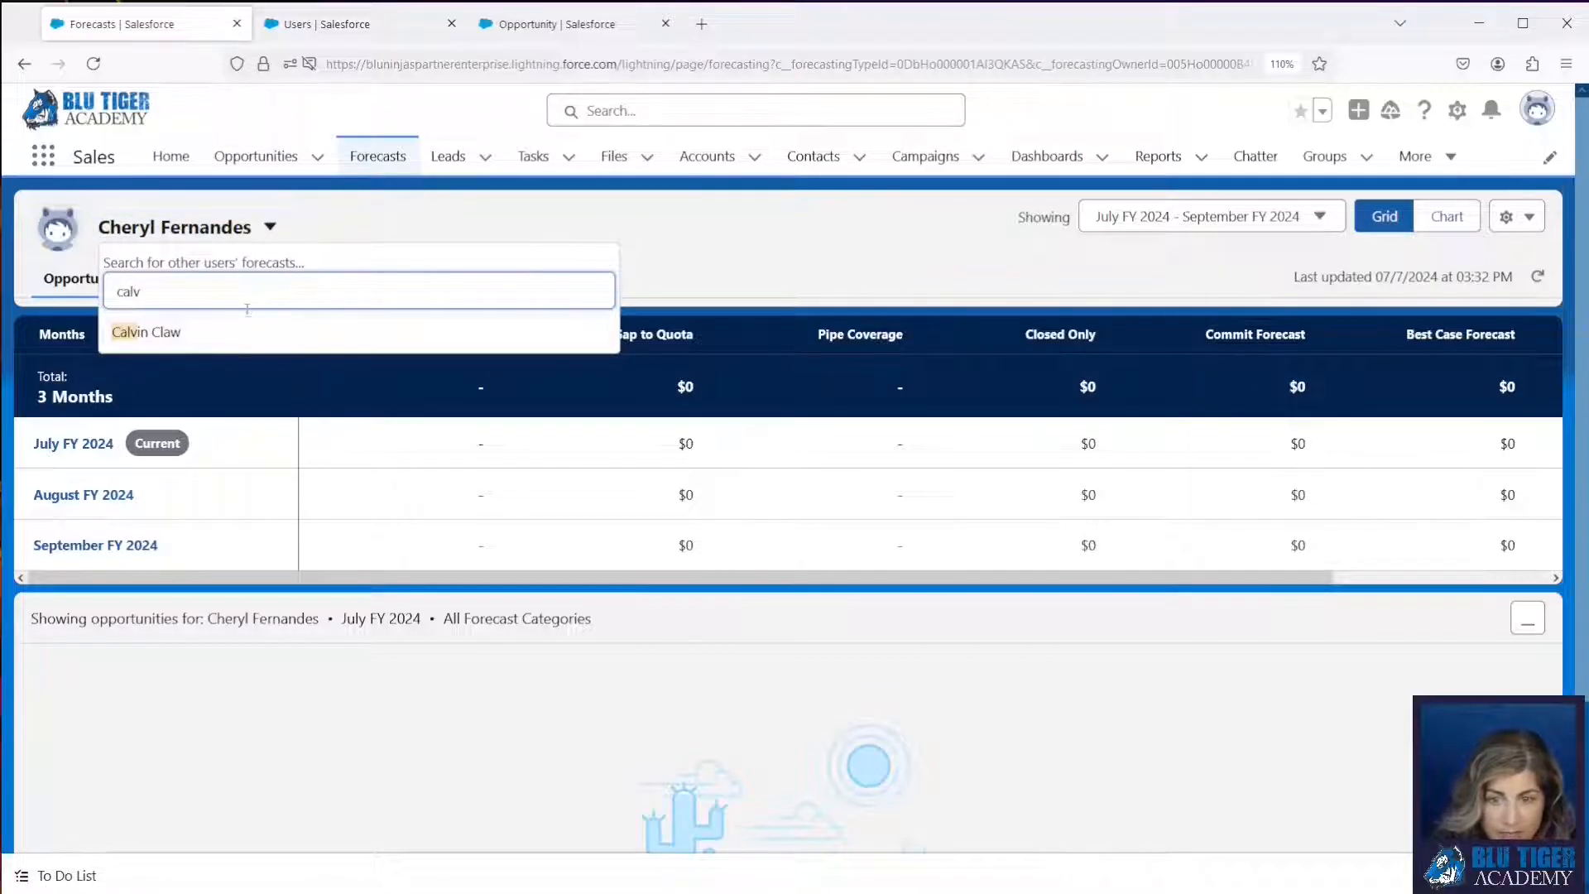
pyautogui.click(236, 331)
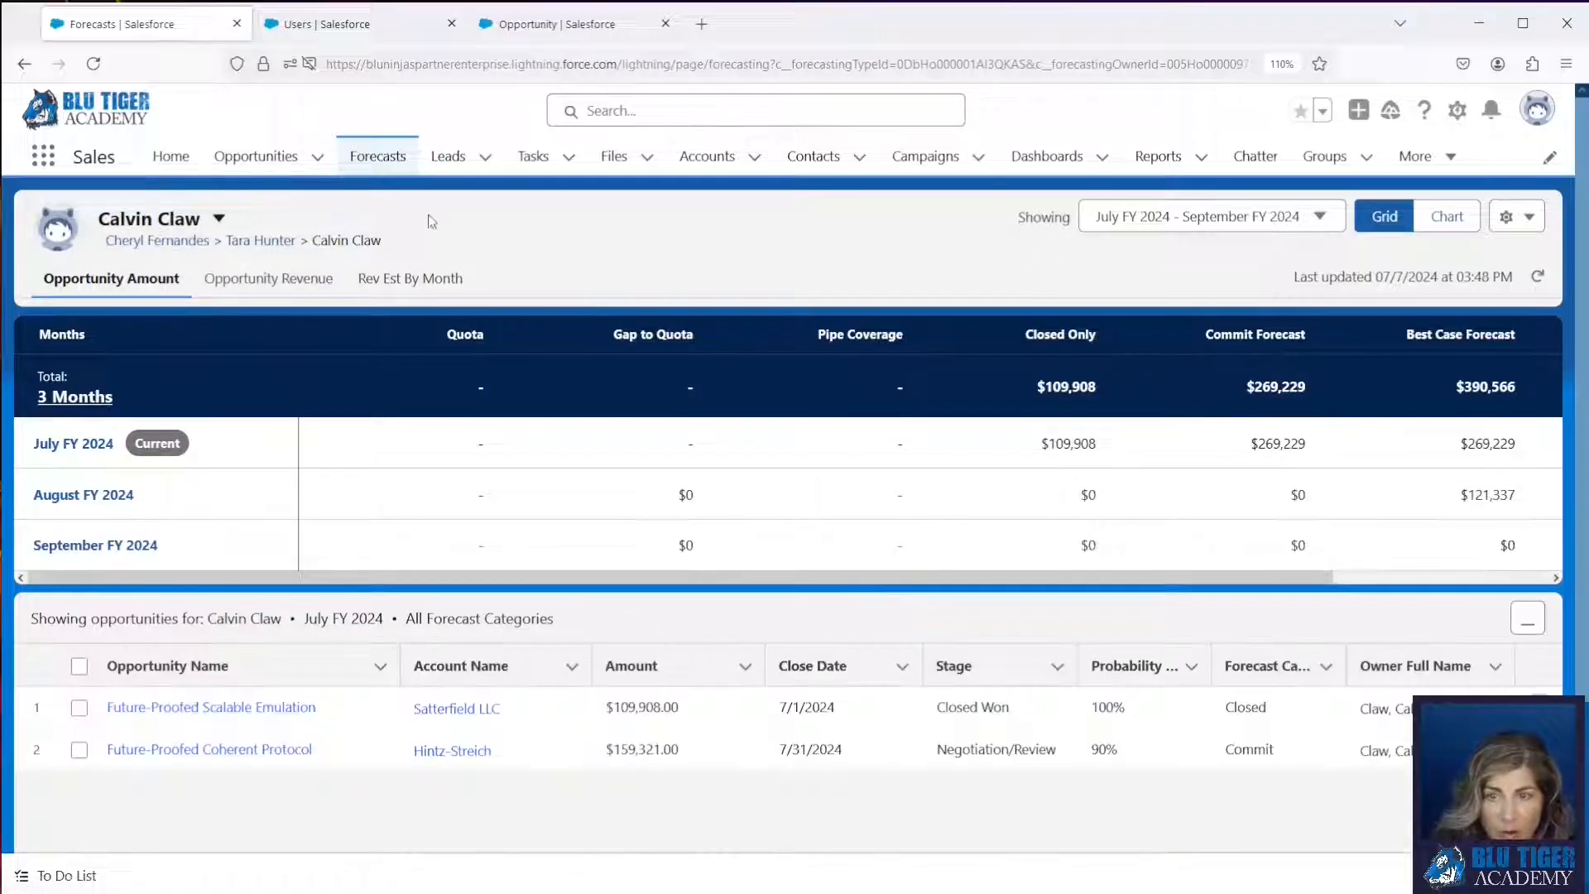
# Open the Standard User profile from the active users list and check its Forecasts tab setting
pyautogui.click(366, 38)
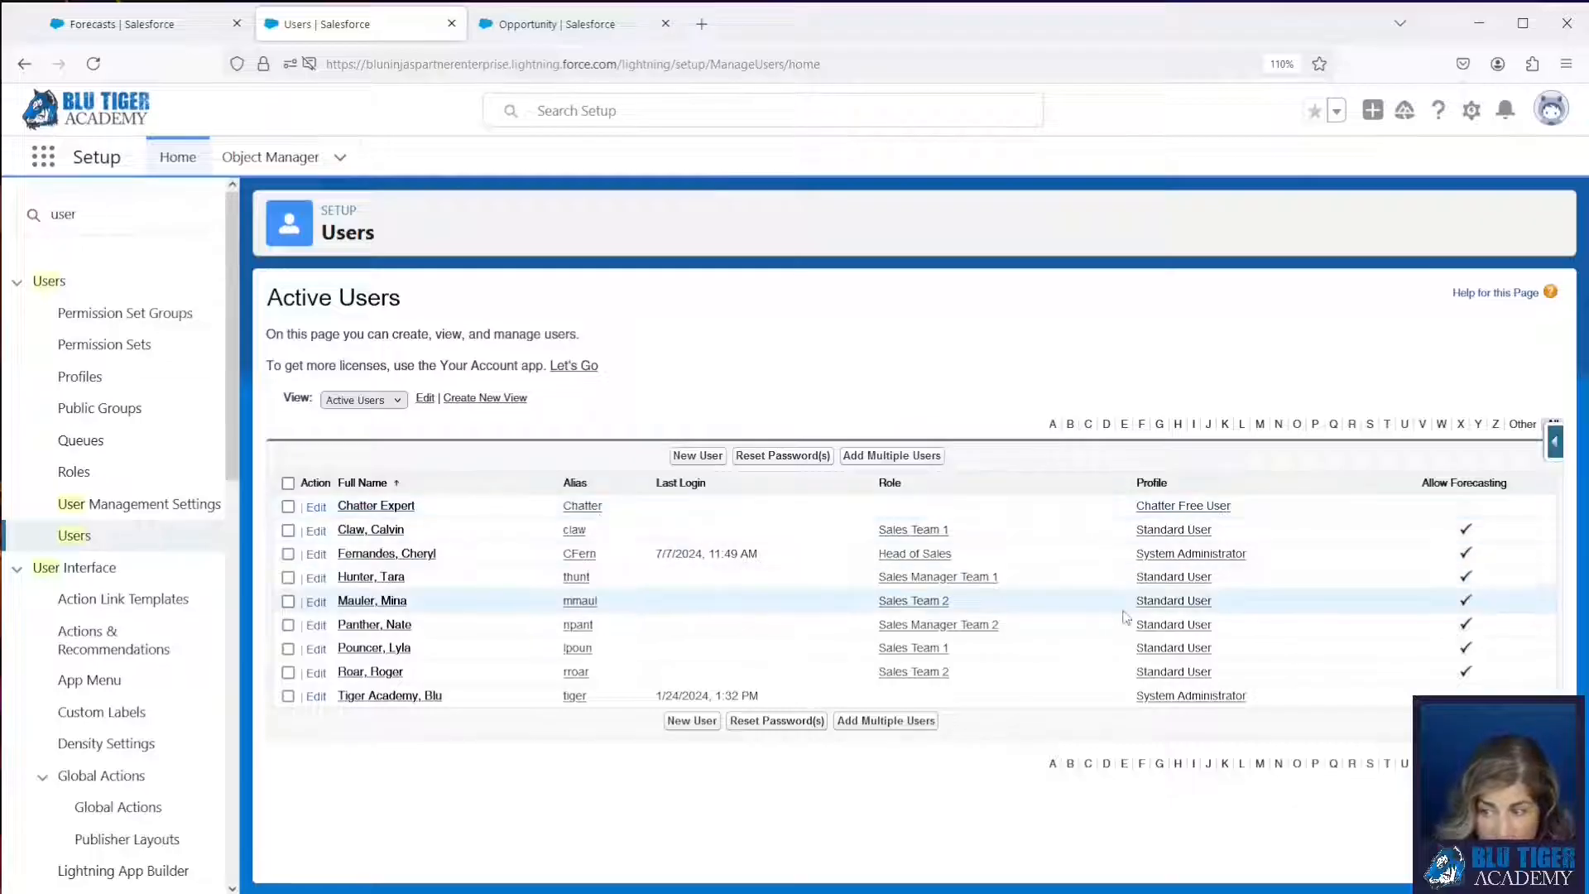
pyautogui.click(1153, 609)
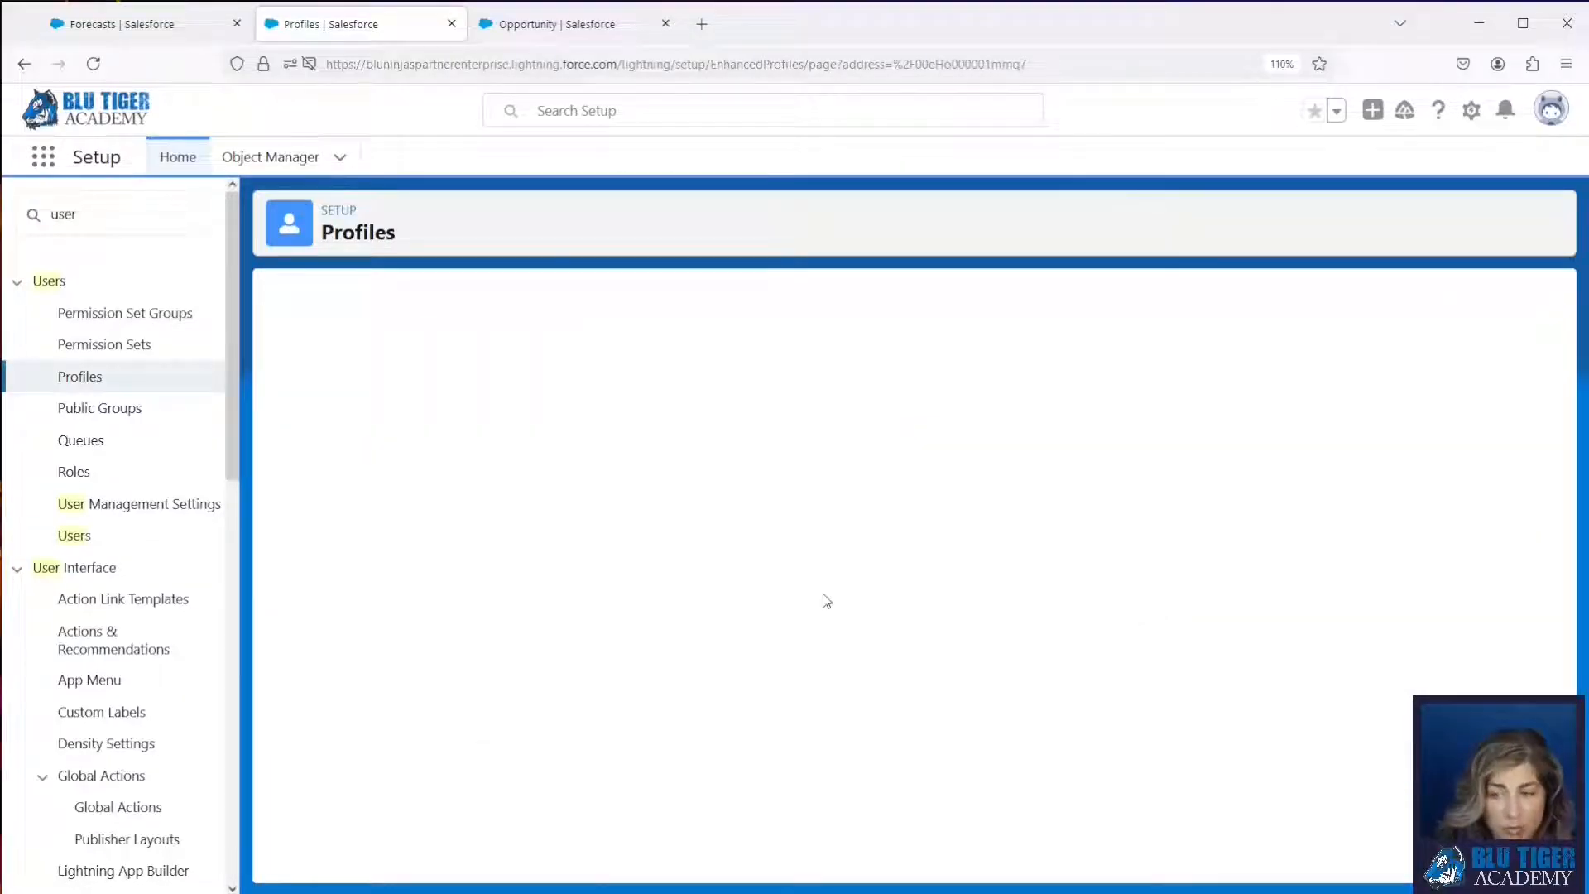
pyautogui.scroll(-15, 826, 600)
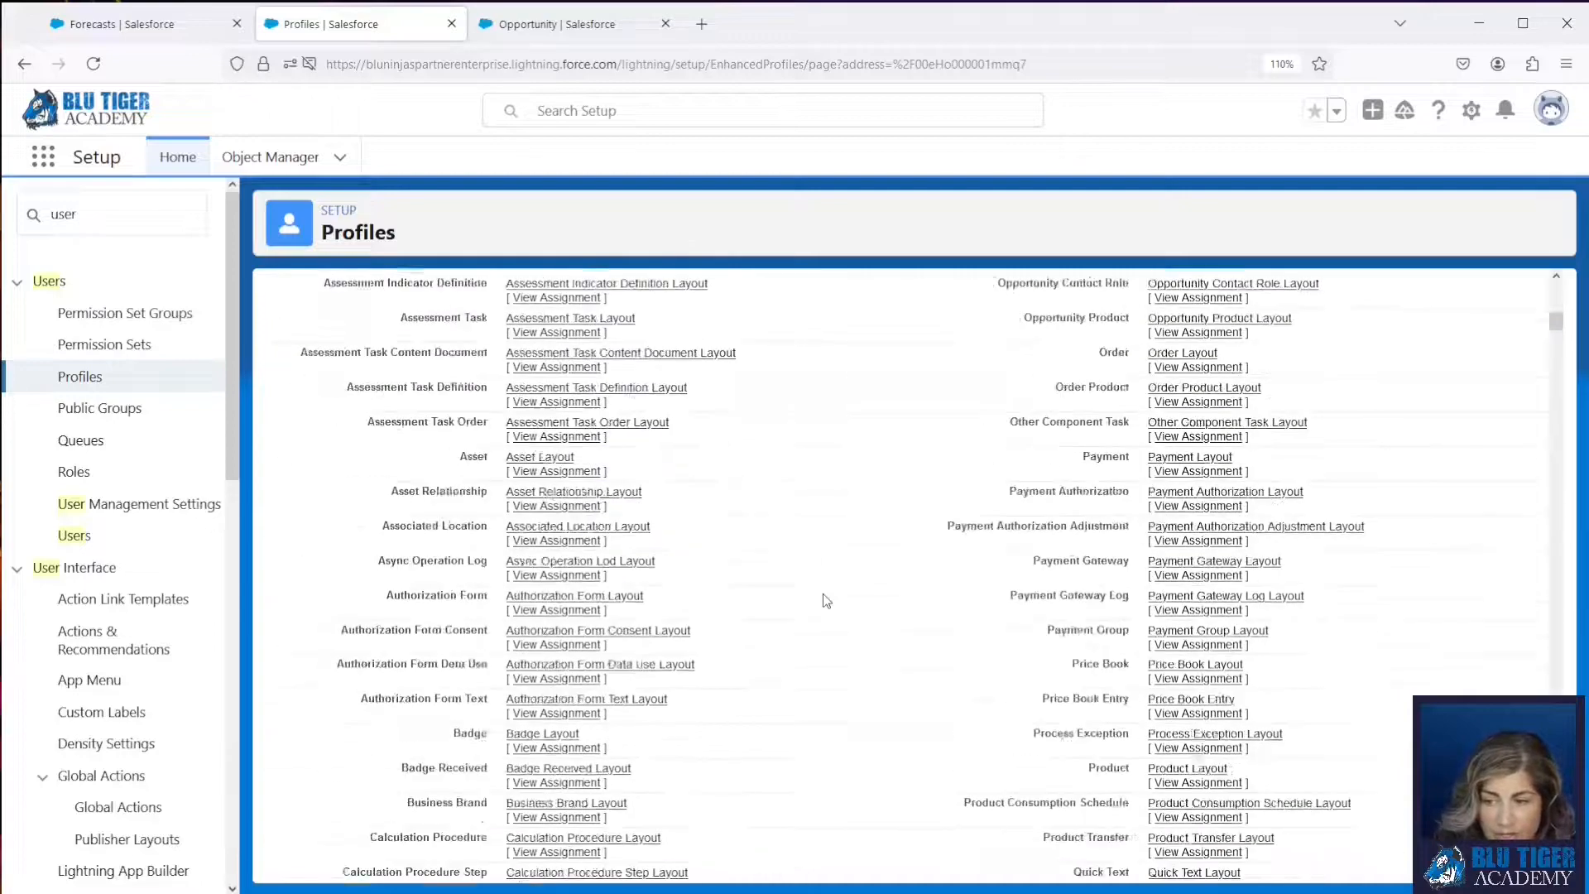
pyautogui.scroll(-20, 825, 597)
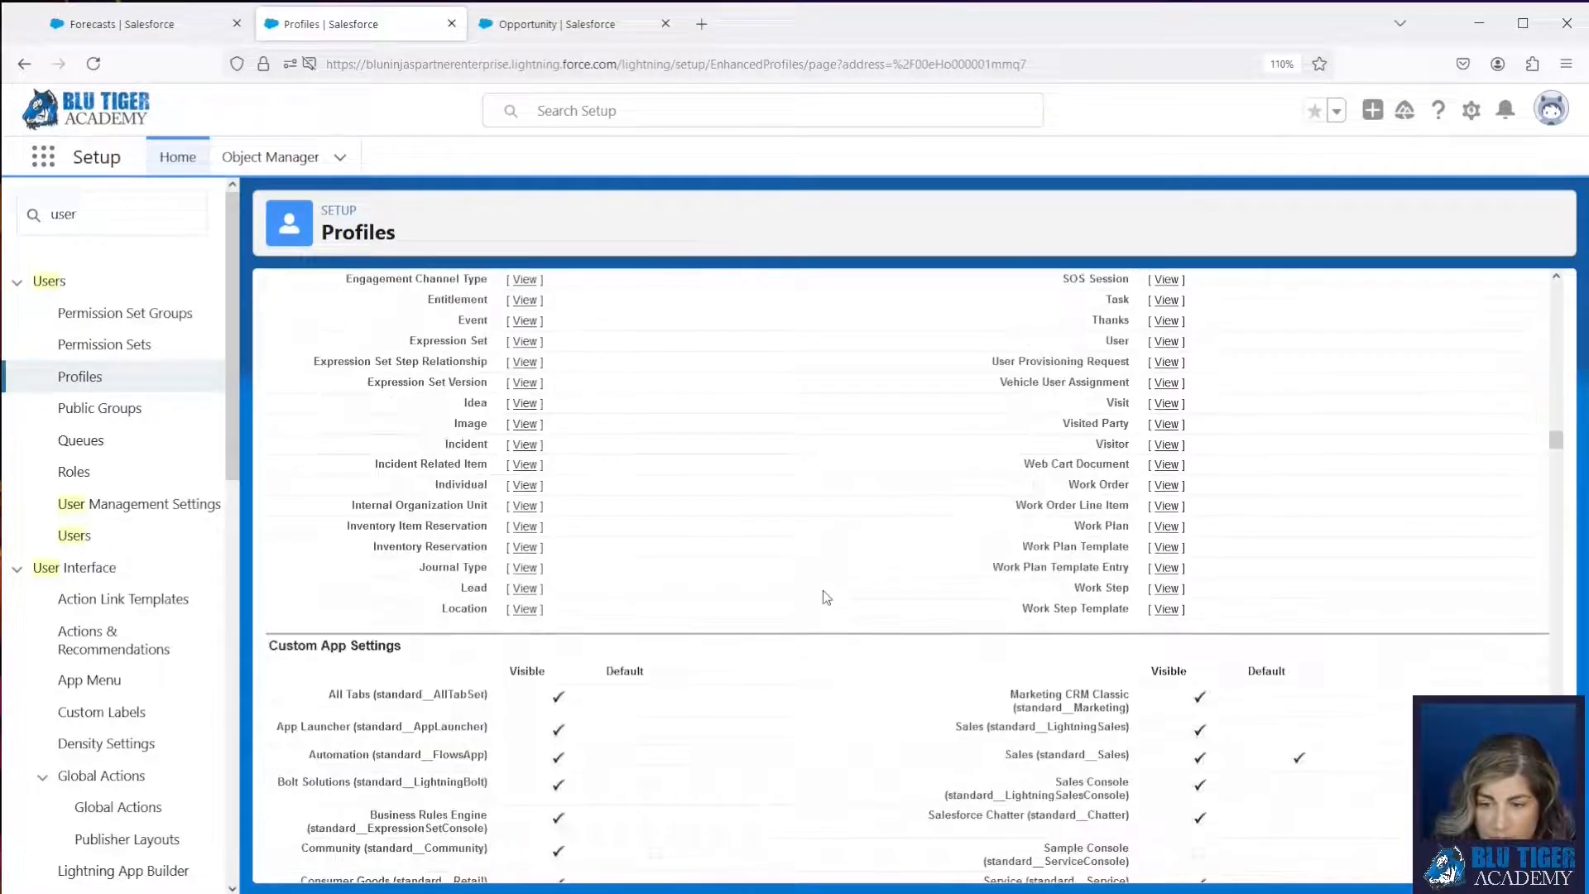
pyautogui.scroll(-2, 826, 598)
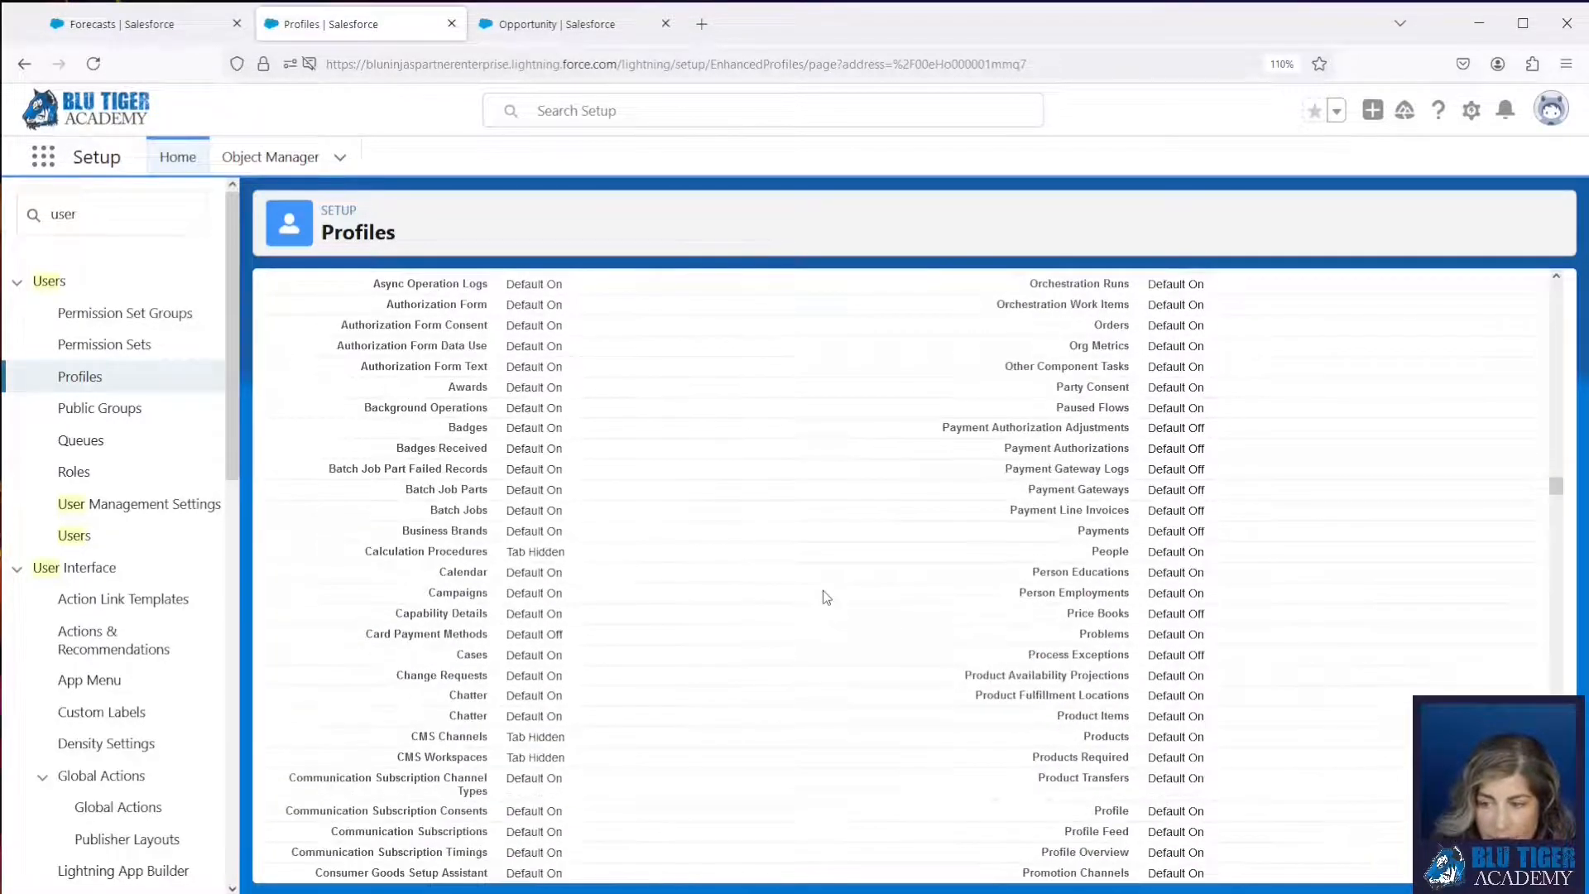
pyautogui.scroll(-8, 826, 597)
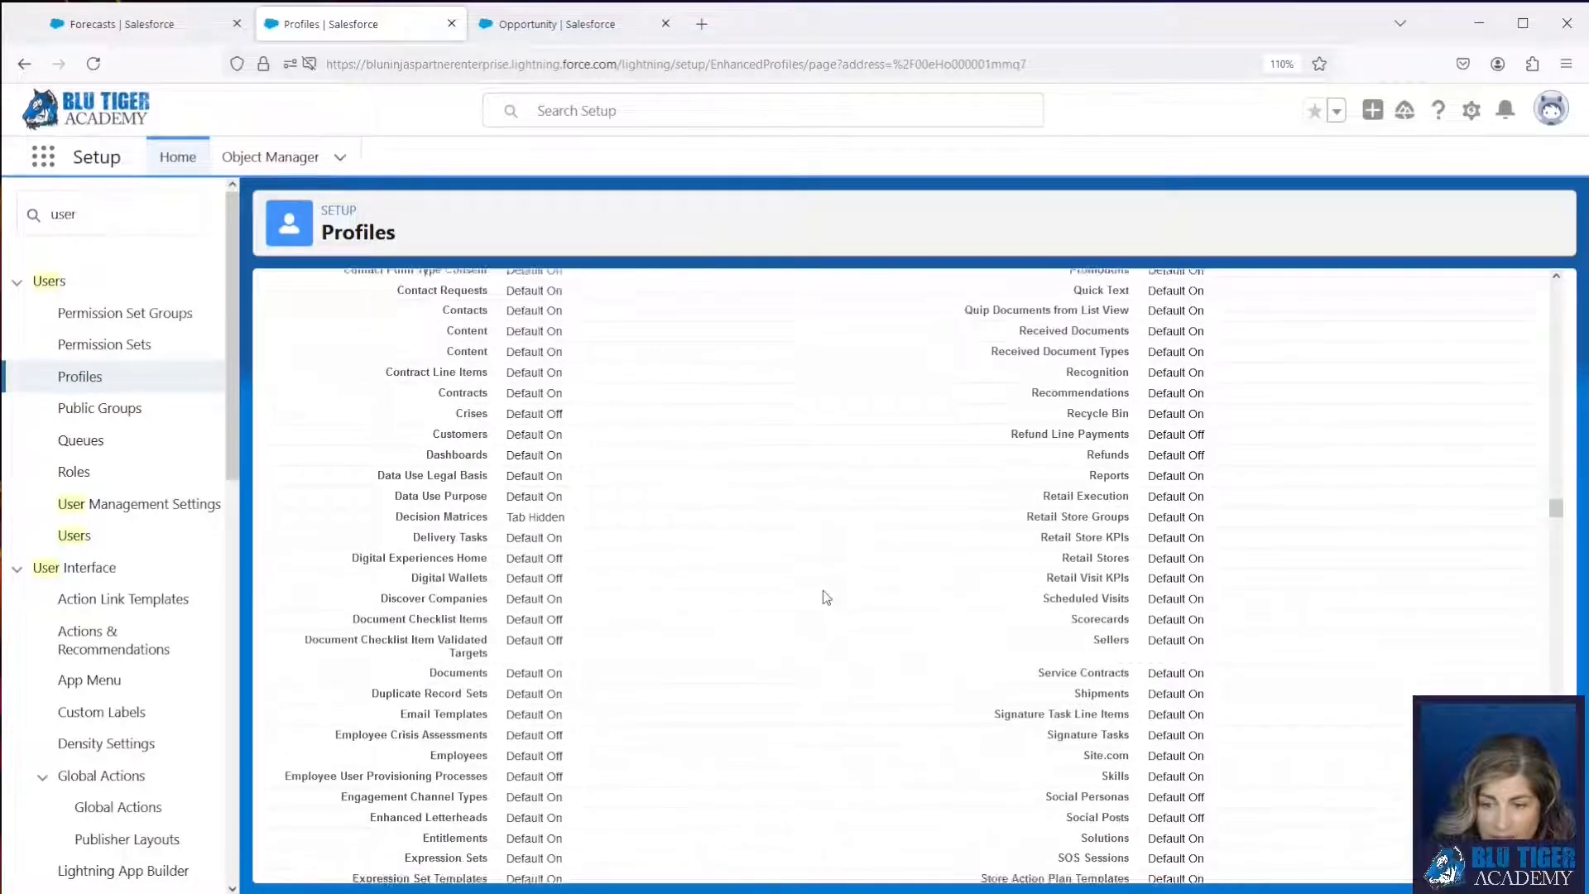
pyautogui.scroll(-4, 826, 598)
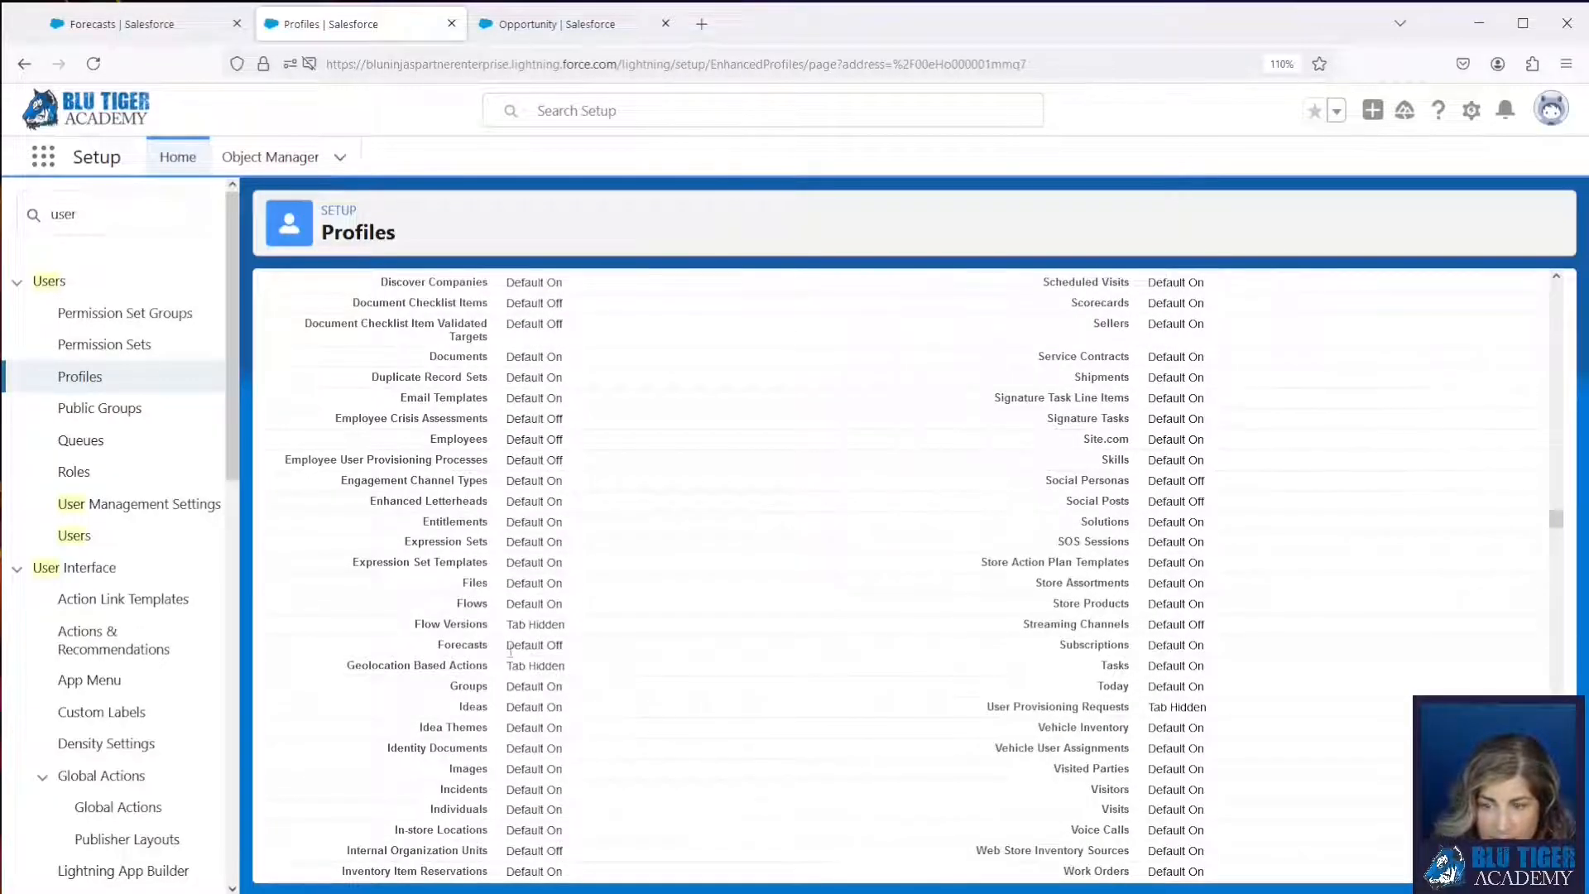
pyautogui.moveTo(507, 654); pyautogui.dragTo(569, 655)
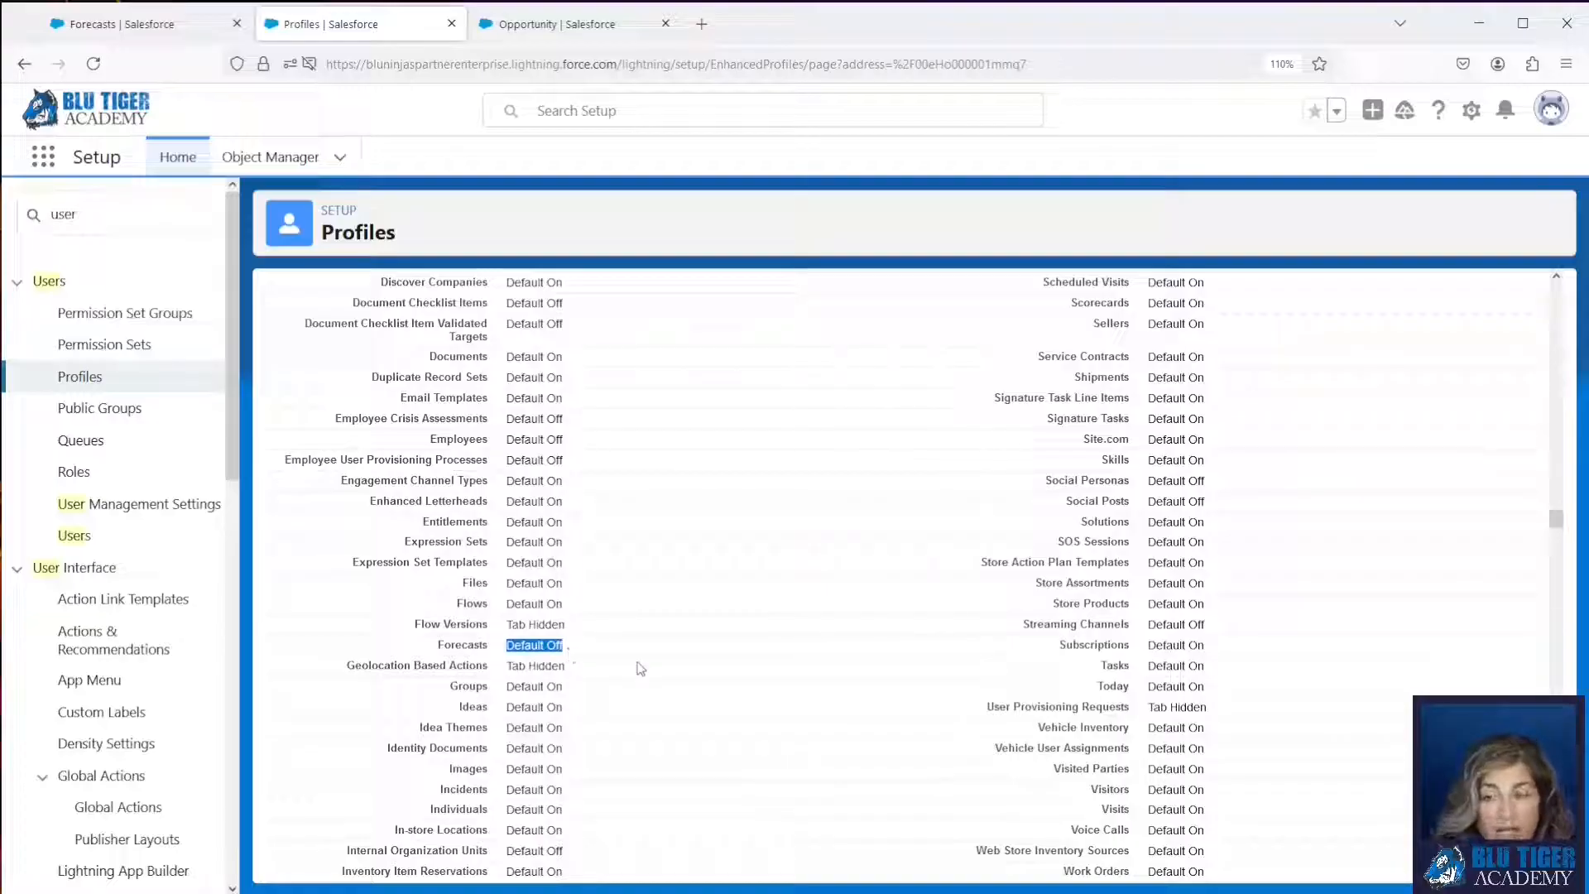
# Find the View All Forecasts permission in the Standard User profile
pyautogui.scroll(-20, 640, 668)
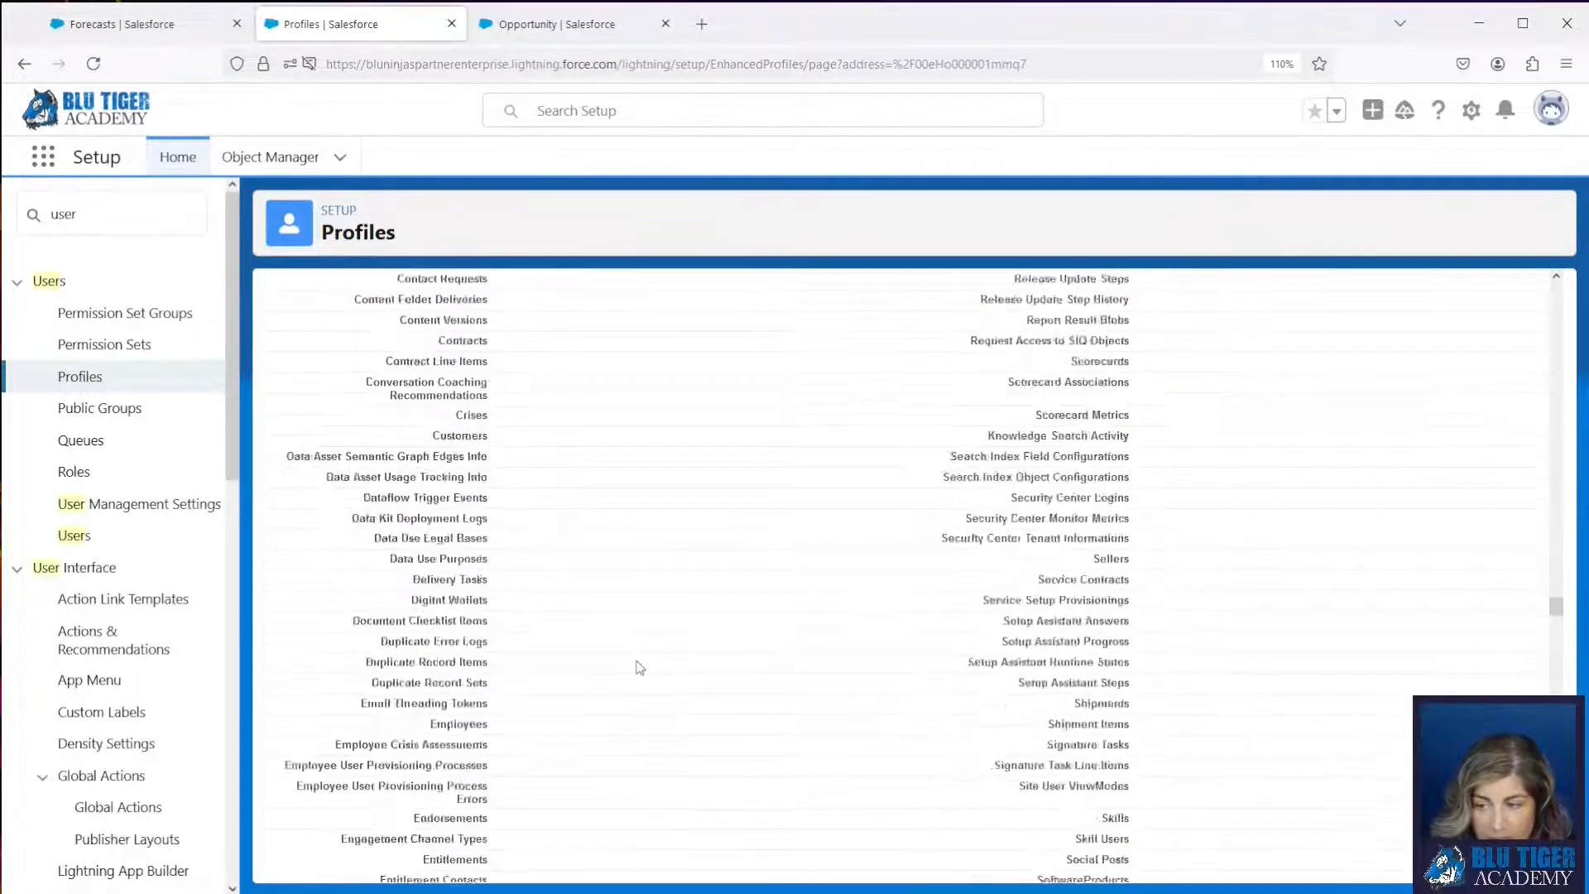
pyautogui.scroll(-10, 639, 668)
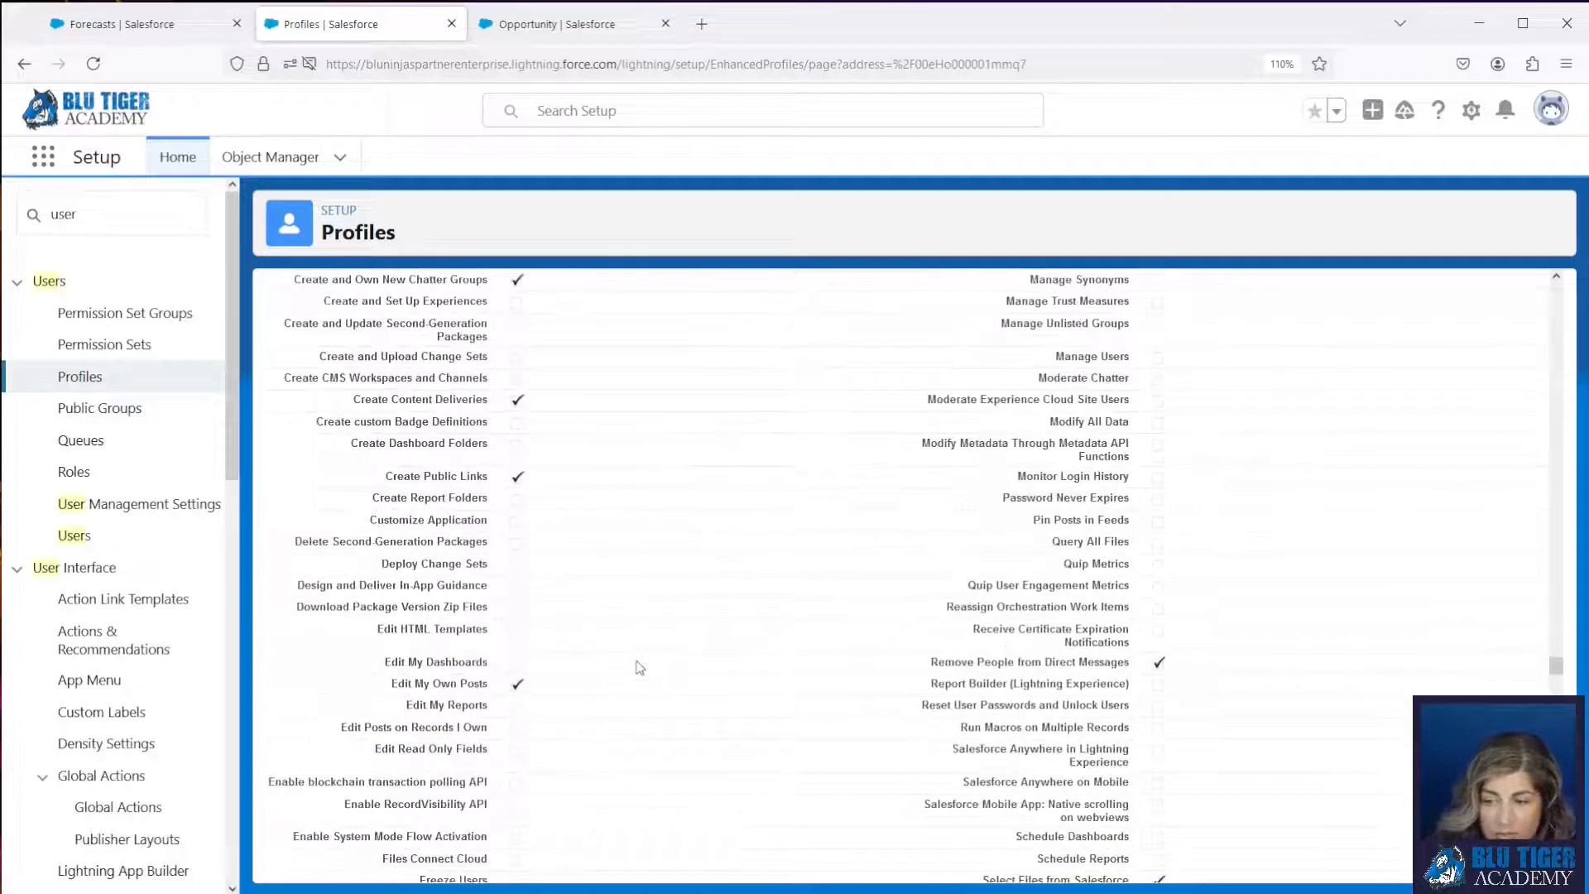
pyautogui.scroll(-5, 640, 668)
pyautogui.hotkey('ctrl', 'f')
pyautogui.write('view all')
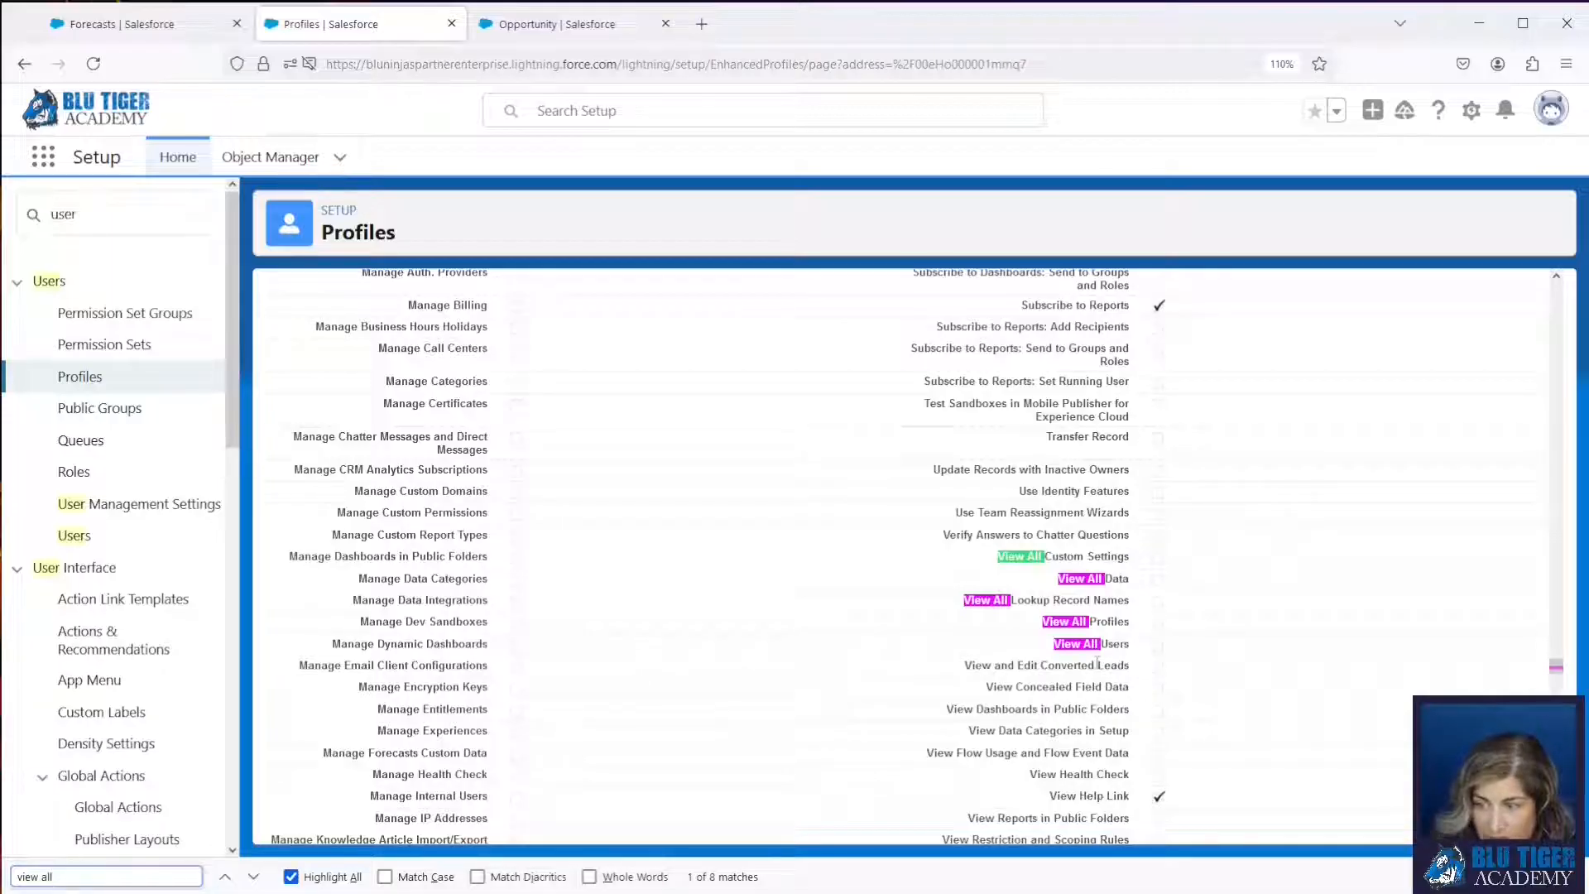
pyautogui.write(' fo')
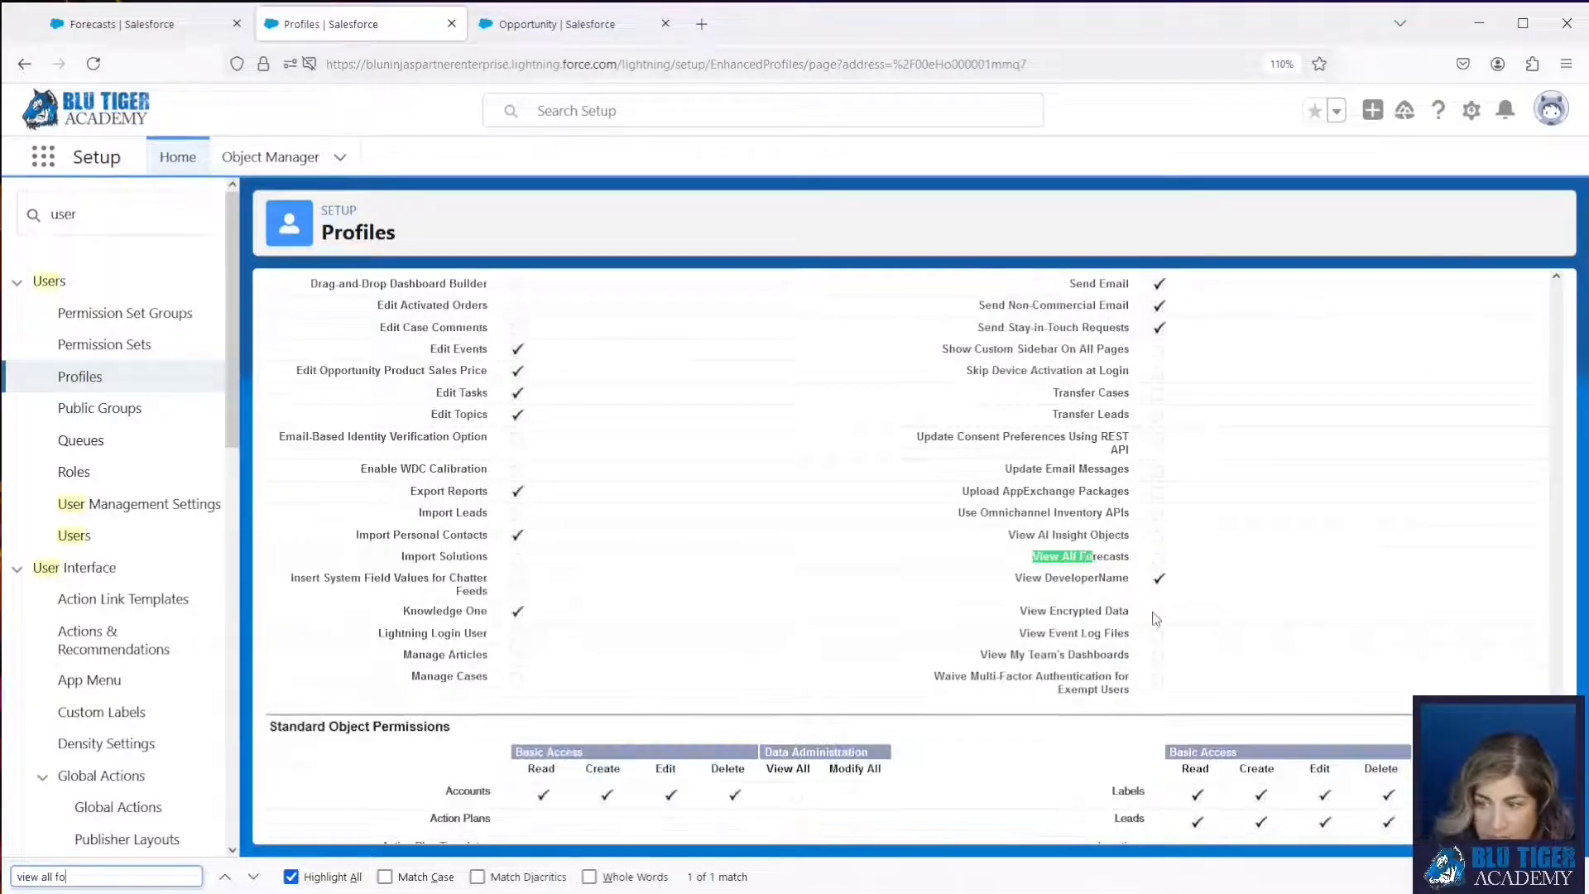
pyautogui.moveTo(1033, 557); pyautogui.dragTo(1132, 556)
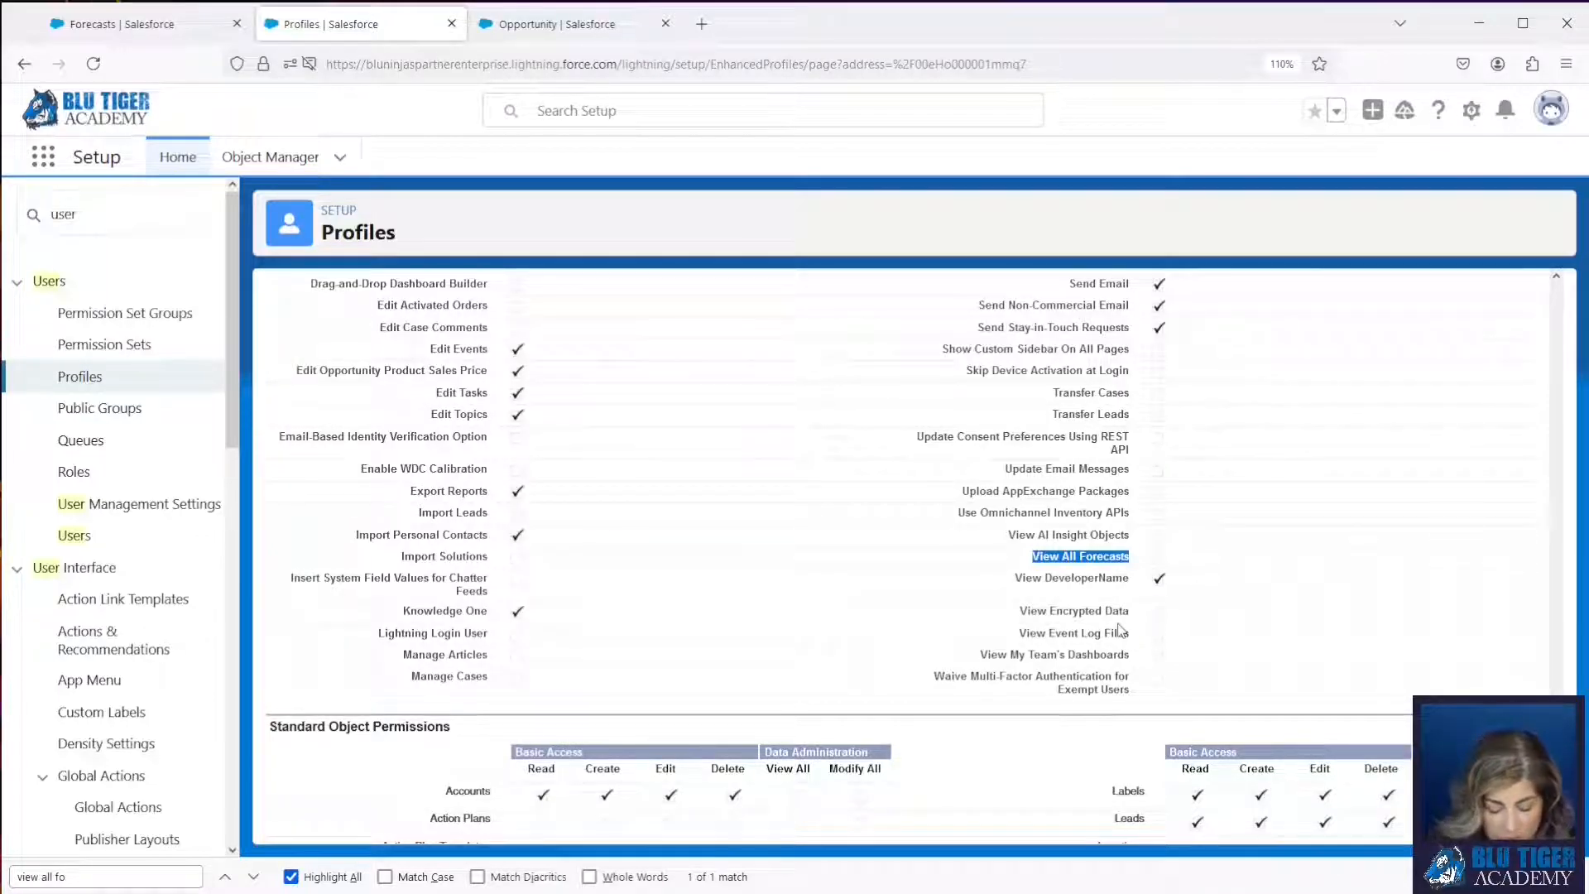
# Find the View Roles and Role Hierarchy permission in the Standard User profile
pyautogui.hotkey('ctrl', 'f')
pyautogui.write('view ')
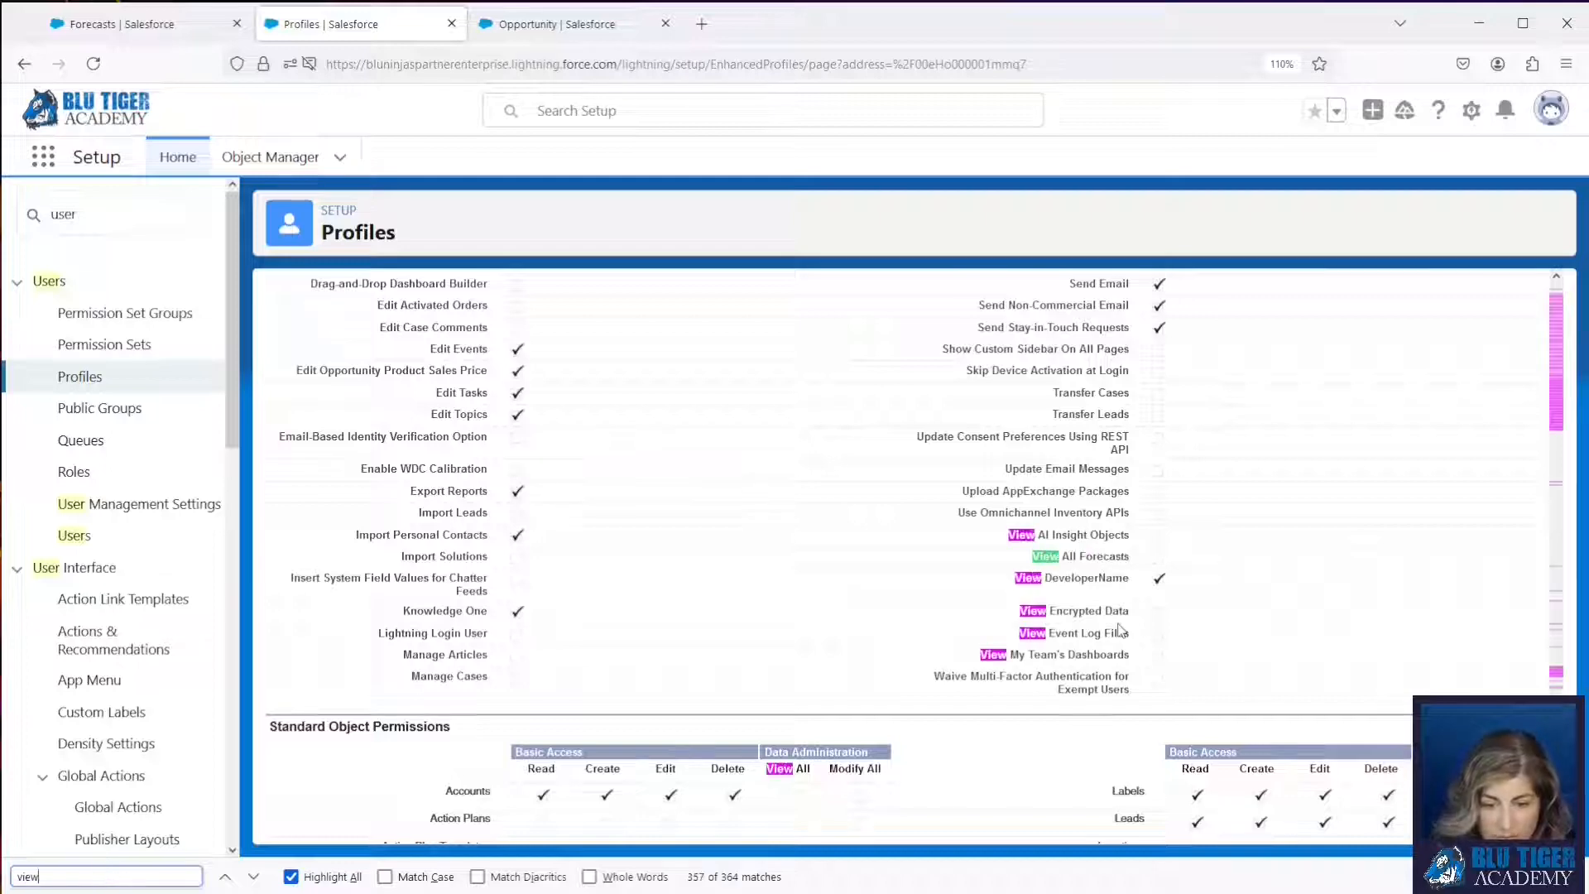
pyautogui.write('rol')
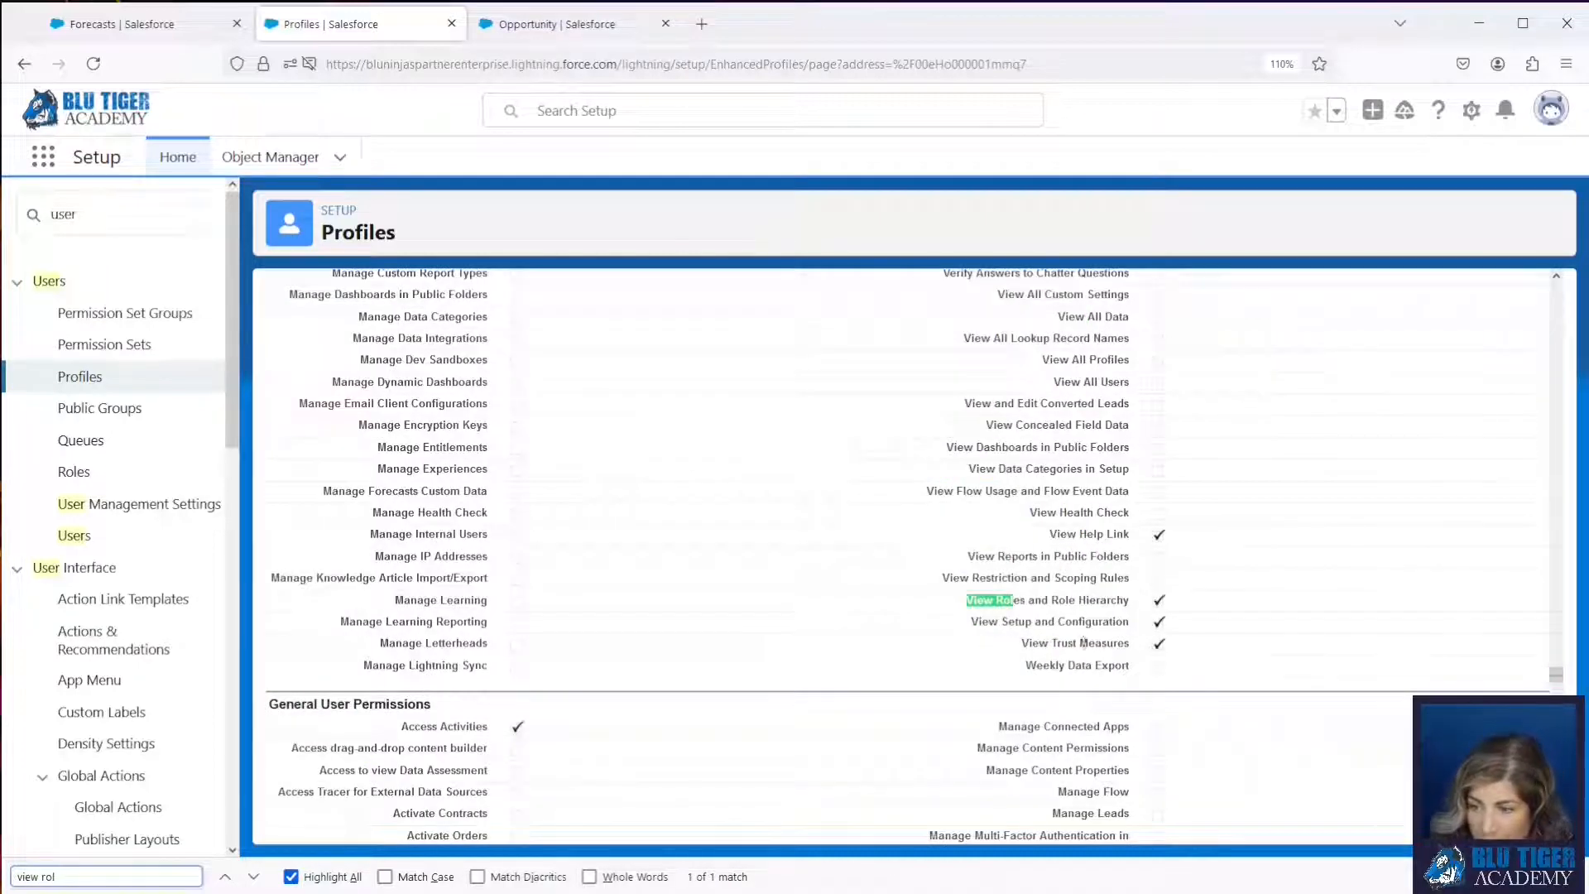
pyautogui.moveTo(1135, 602); pyautogui.dragTo(949, 610)
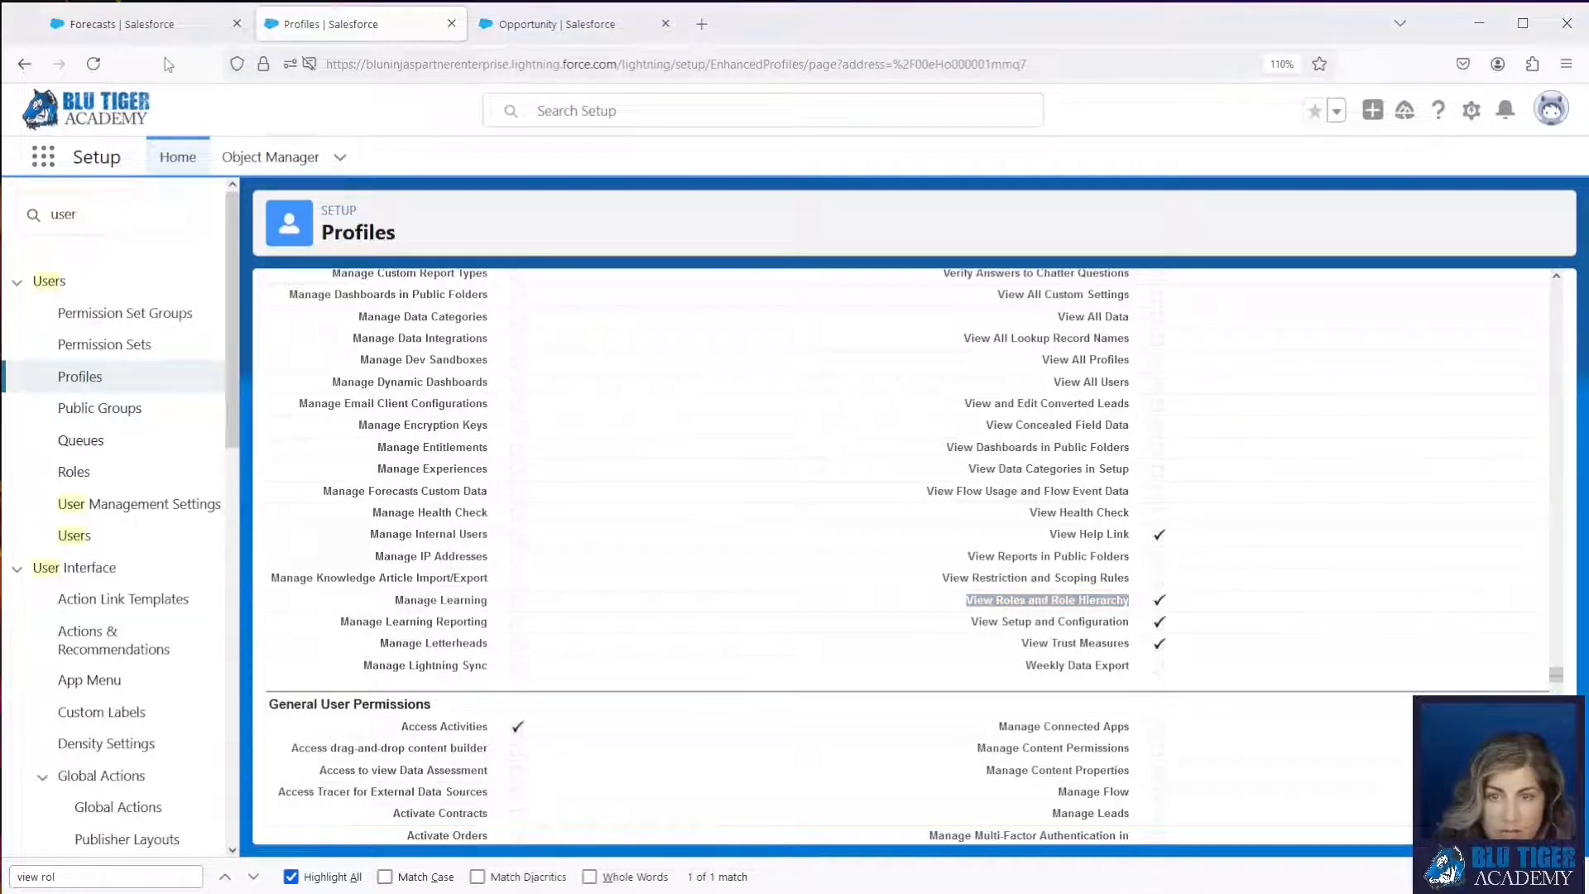
# Compare the user's Opportunity Amount, Opportunity Revenue and Rev Est By Month forecasts
pyautogui.click(122, 27)
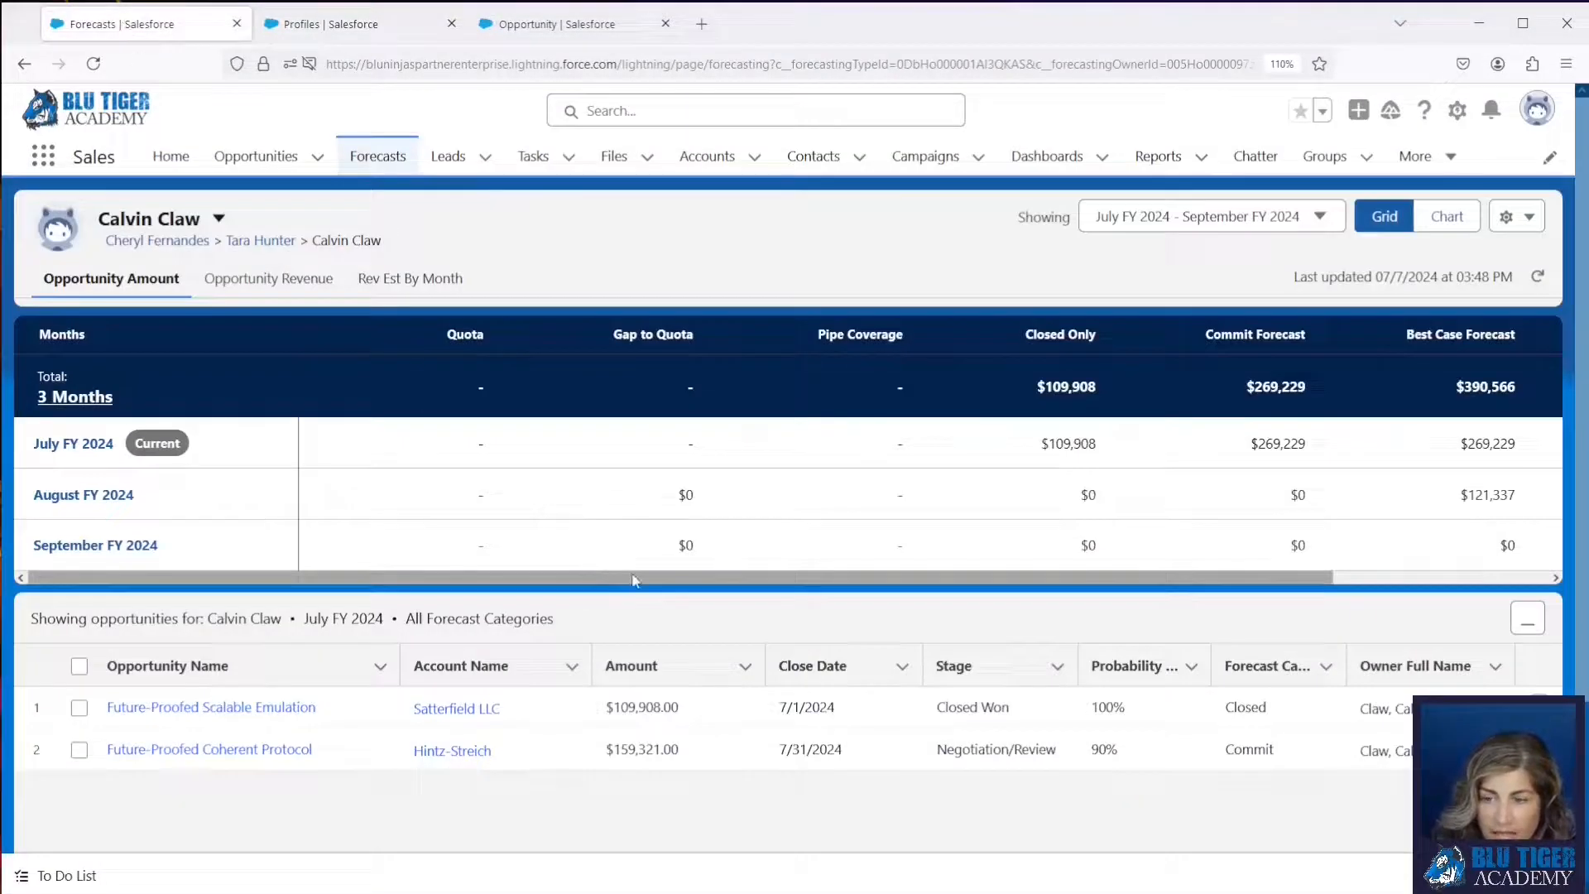
pyautogui.click(233, 290)
pyautogui.click(374, 281)
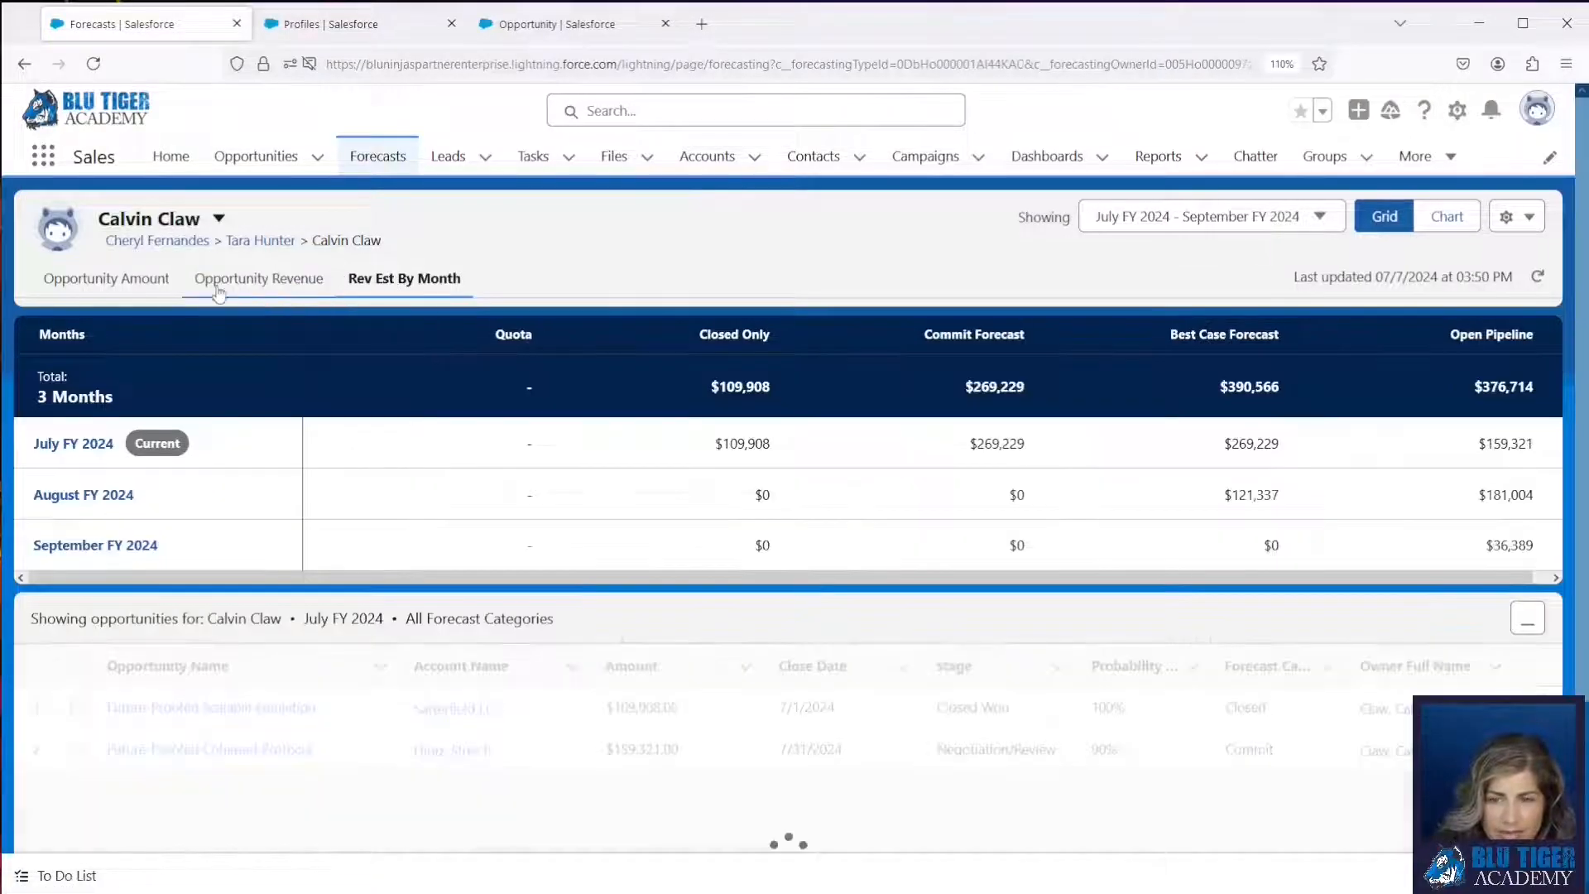
pyautogui.click(108, 281)
pyautogui.click(259, 281)
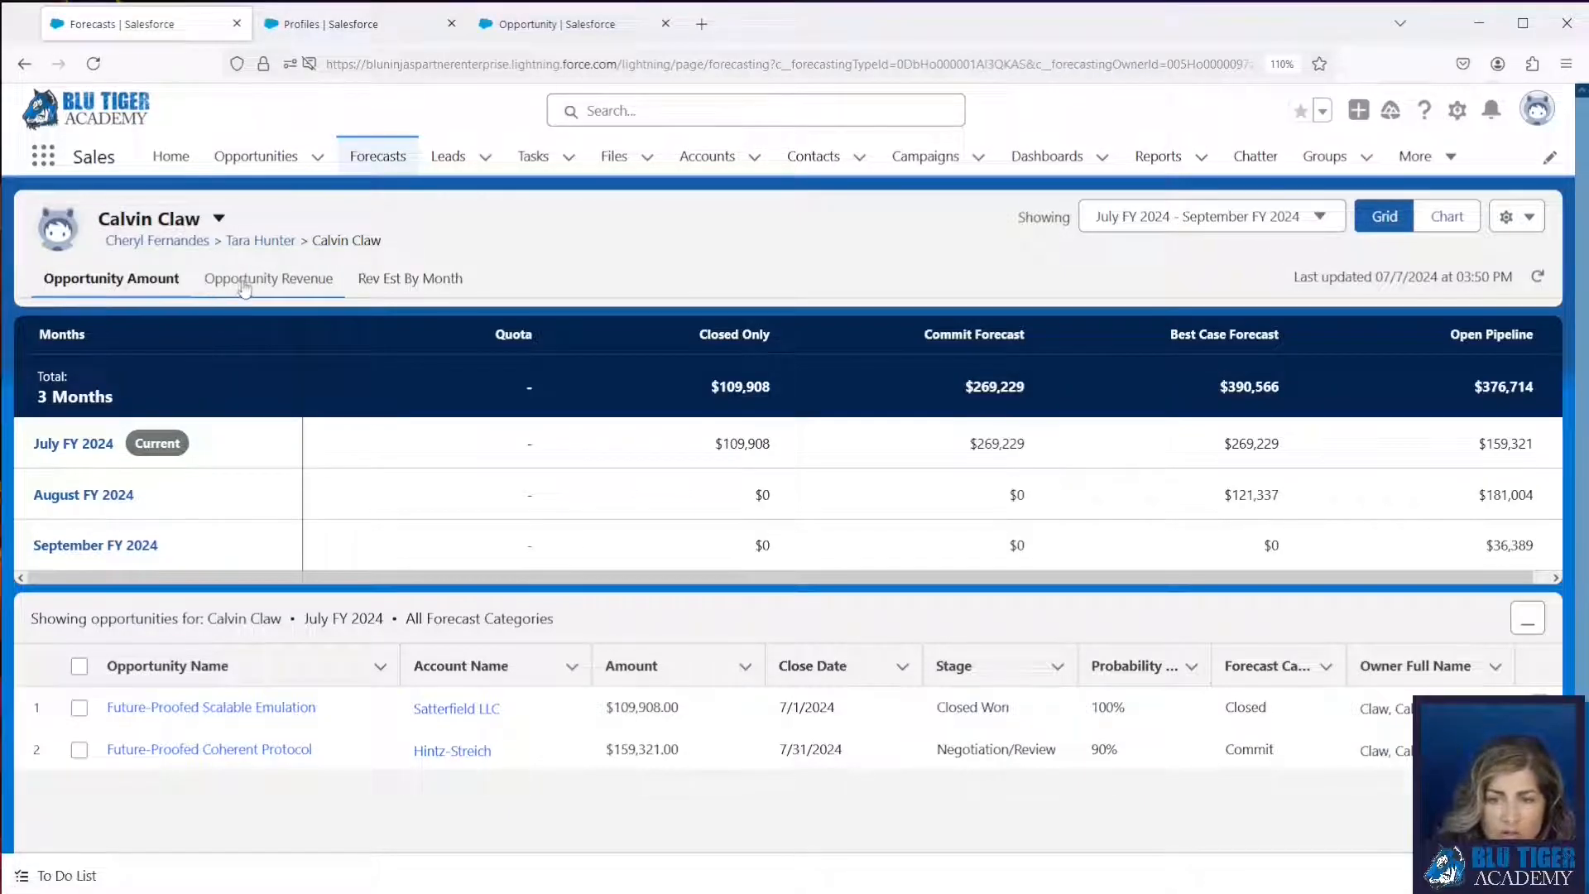
pyautogui.click(364, 281)
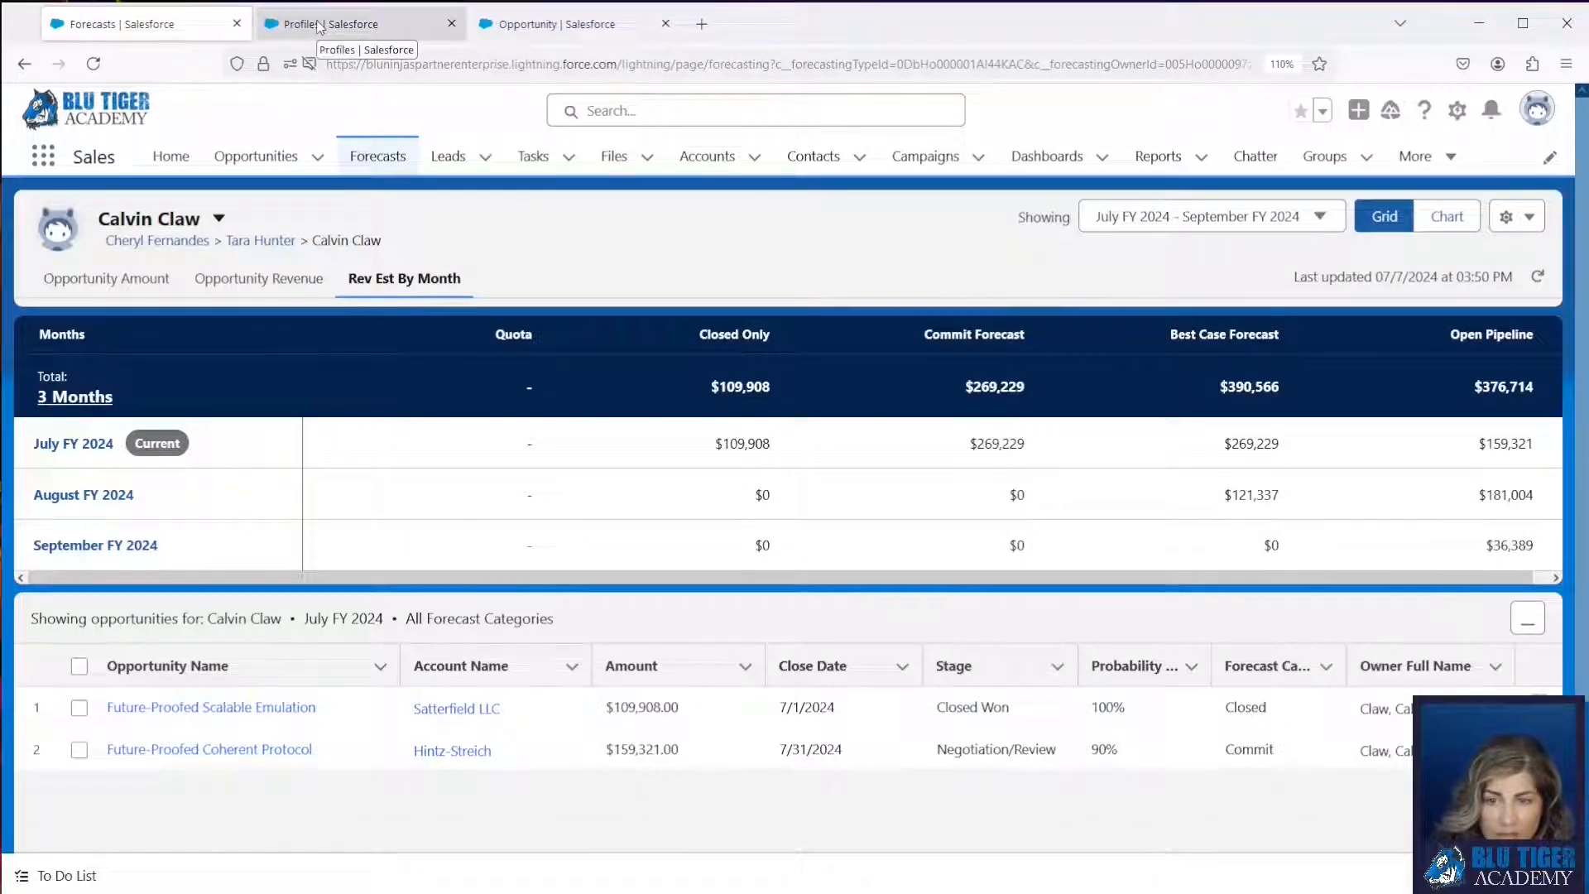
# Deactivate the Opportunity Amount forecast type in Forecasts Settings
pyautogui.click(319, 28)
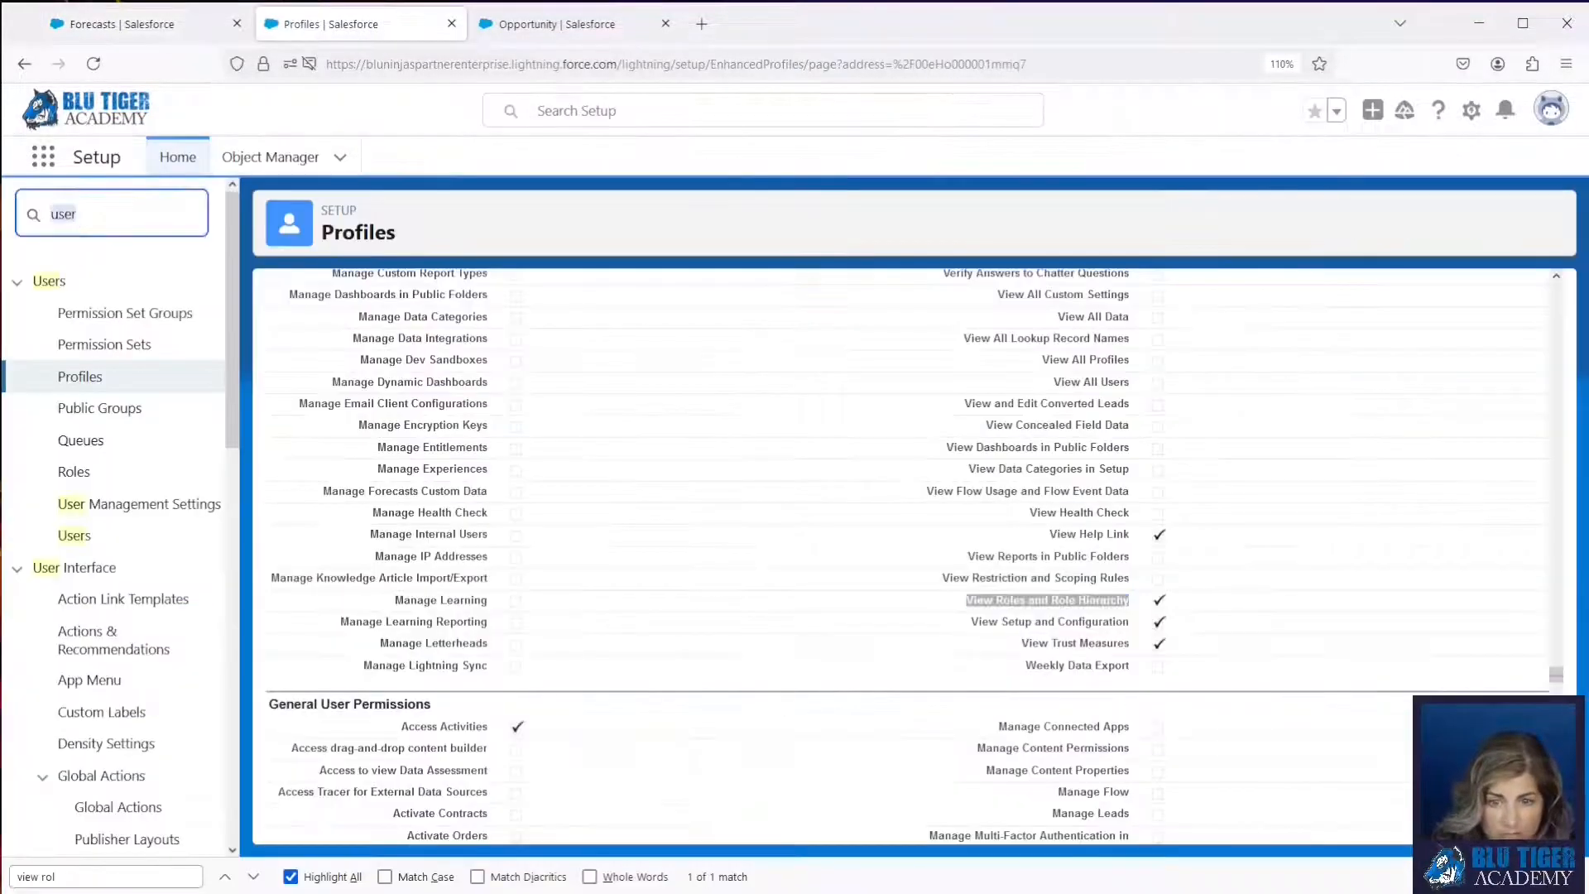
pyautogui.write('forecast')
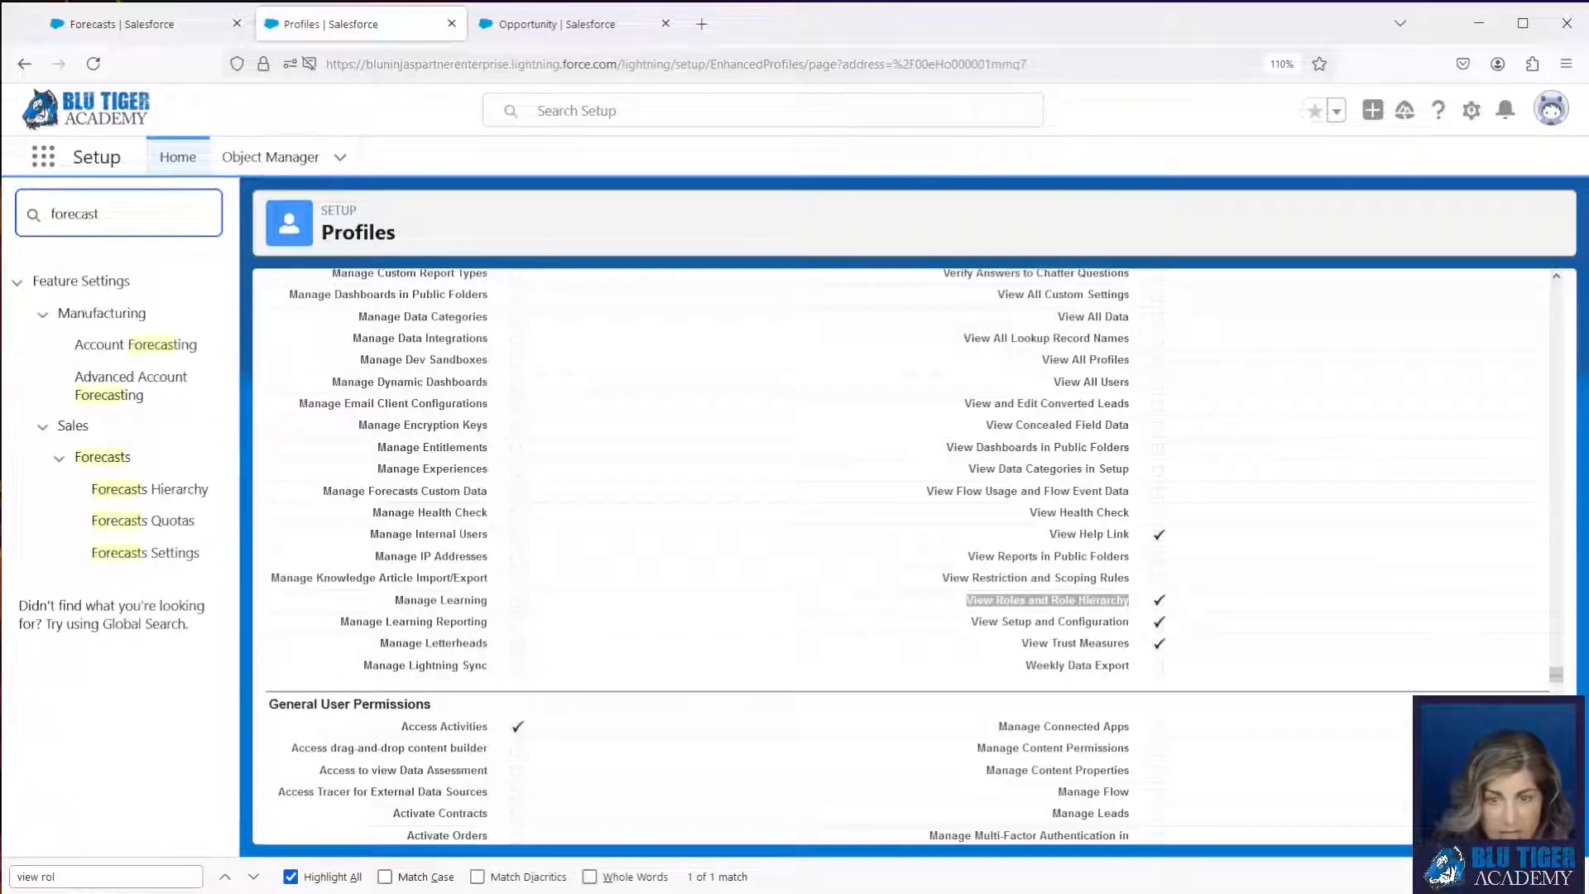
pyautogui.click(160, 554)
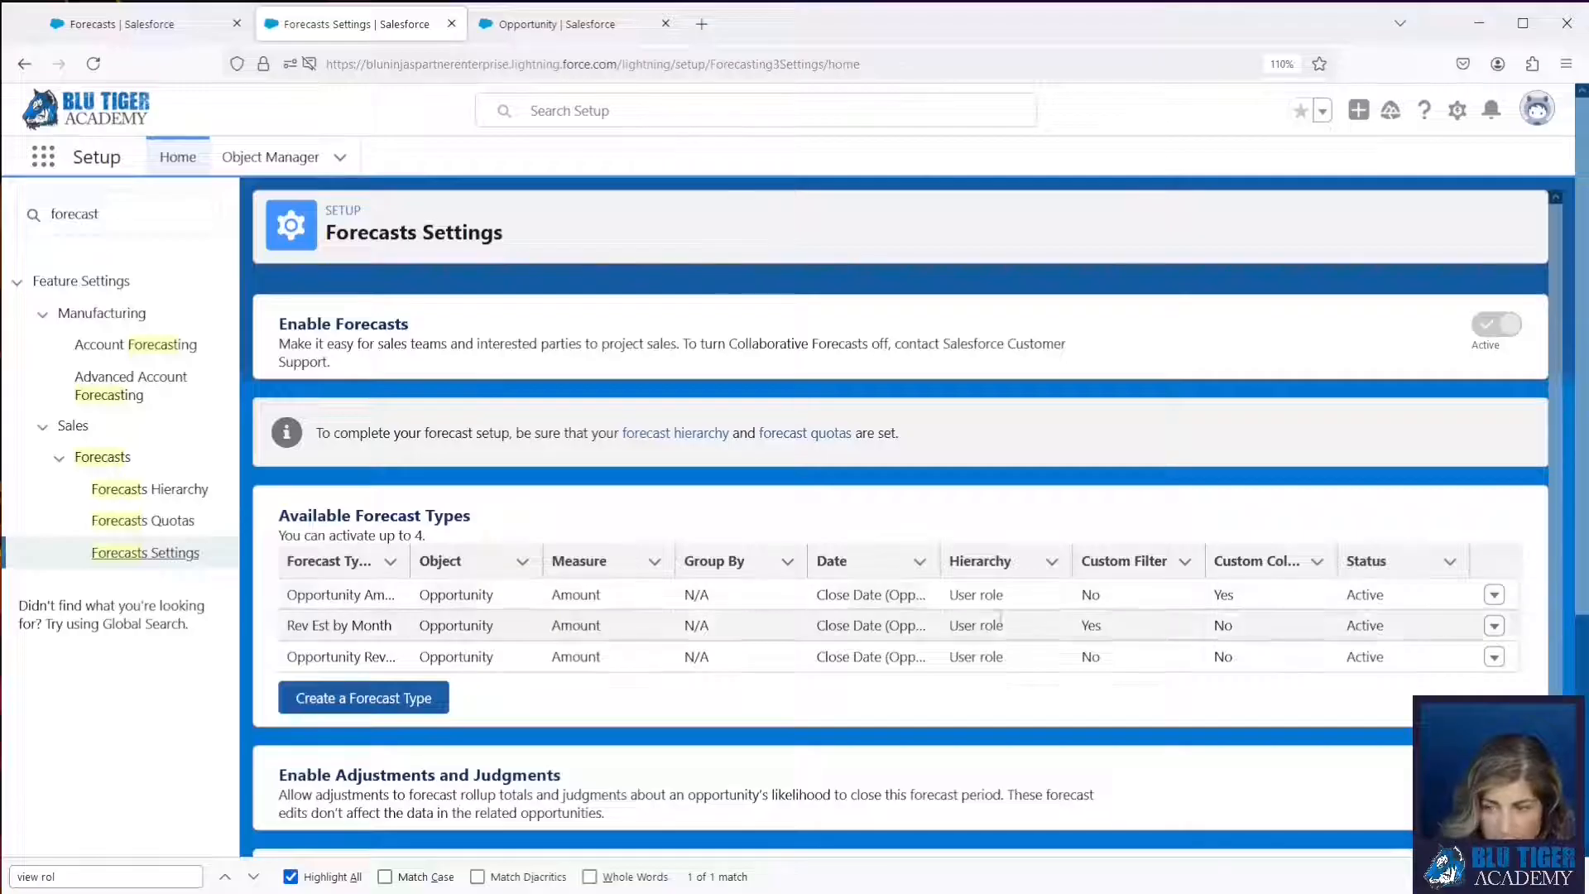
pyautogui.click(1494, 596)
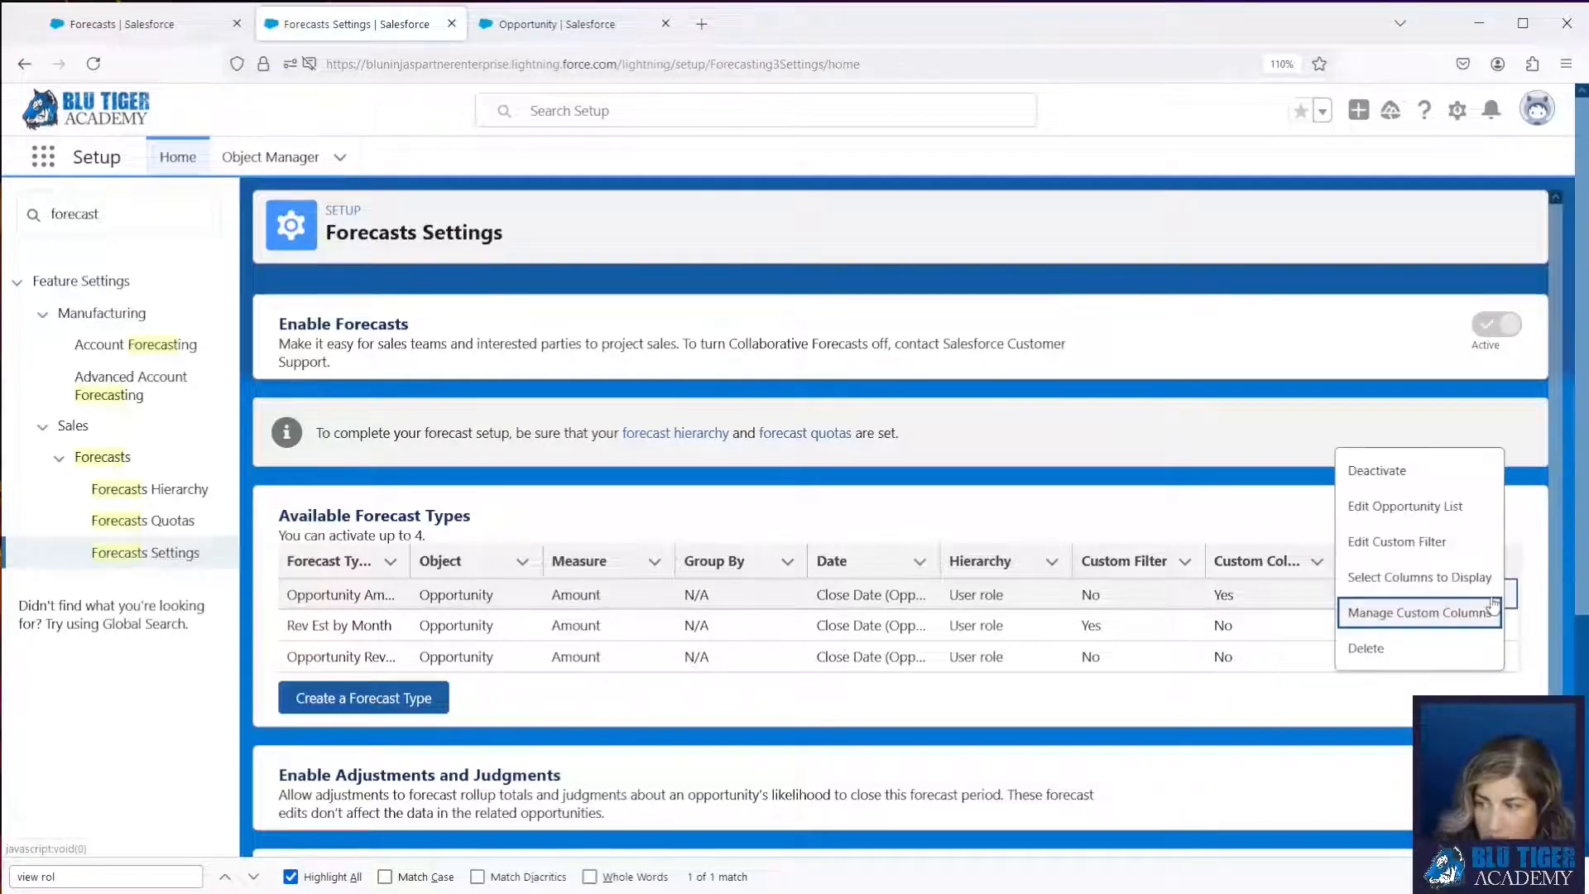
pyautogui.click(1407, 470)
pyautogui.click(1158, 571)
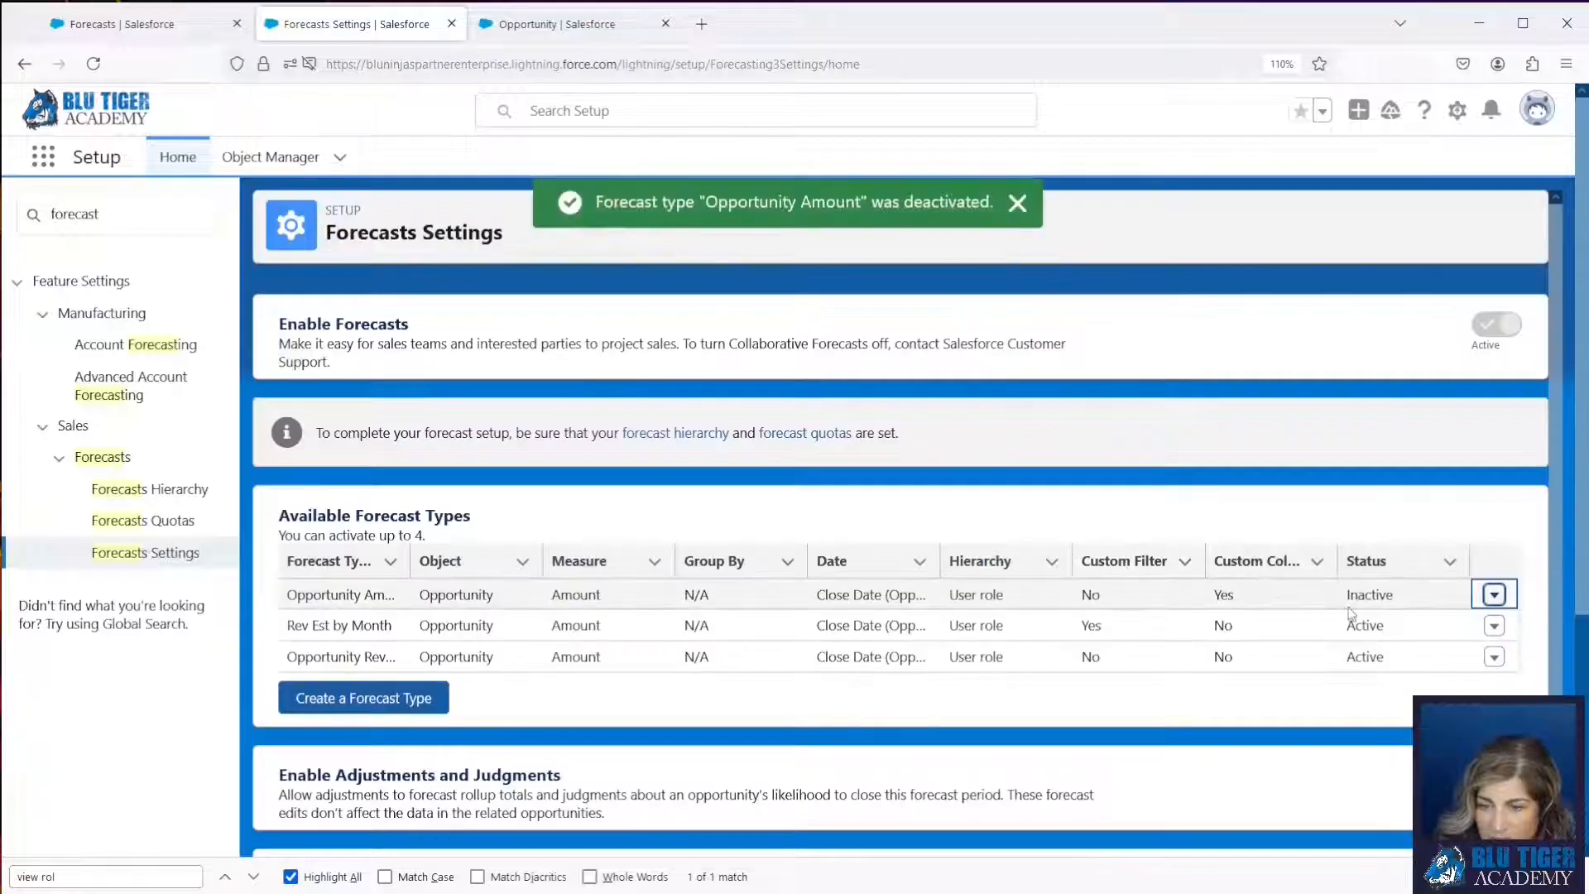
# Deactivate the Opportunity Revenue forecast type
pyautogui.click(1494, 656)
pyautogui.click(1372, 602)
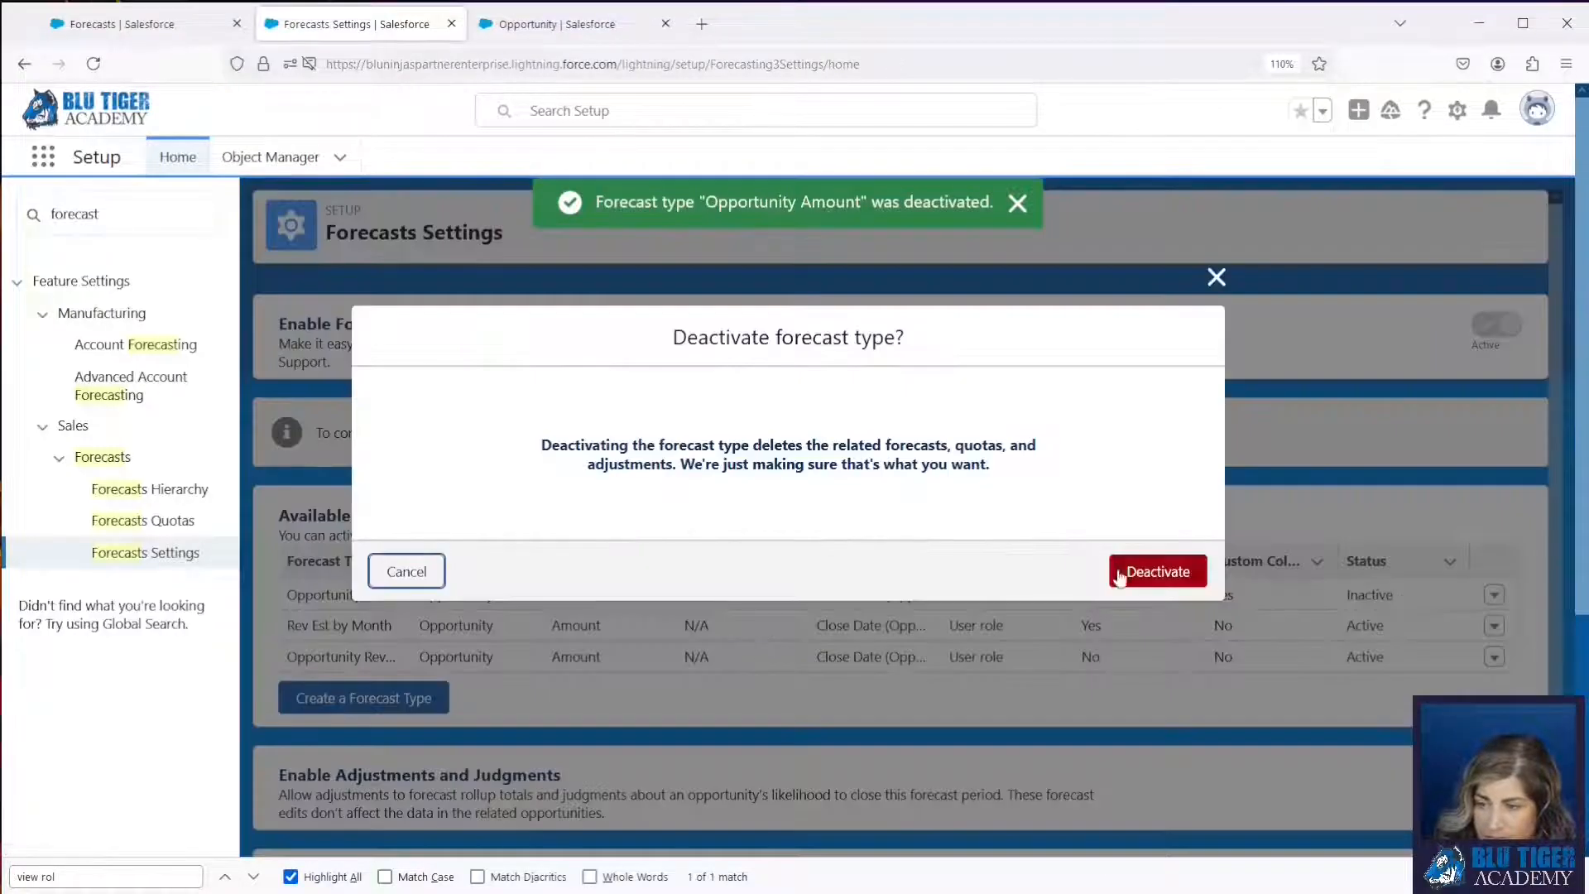
pyautogui.click(1158, 570)
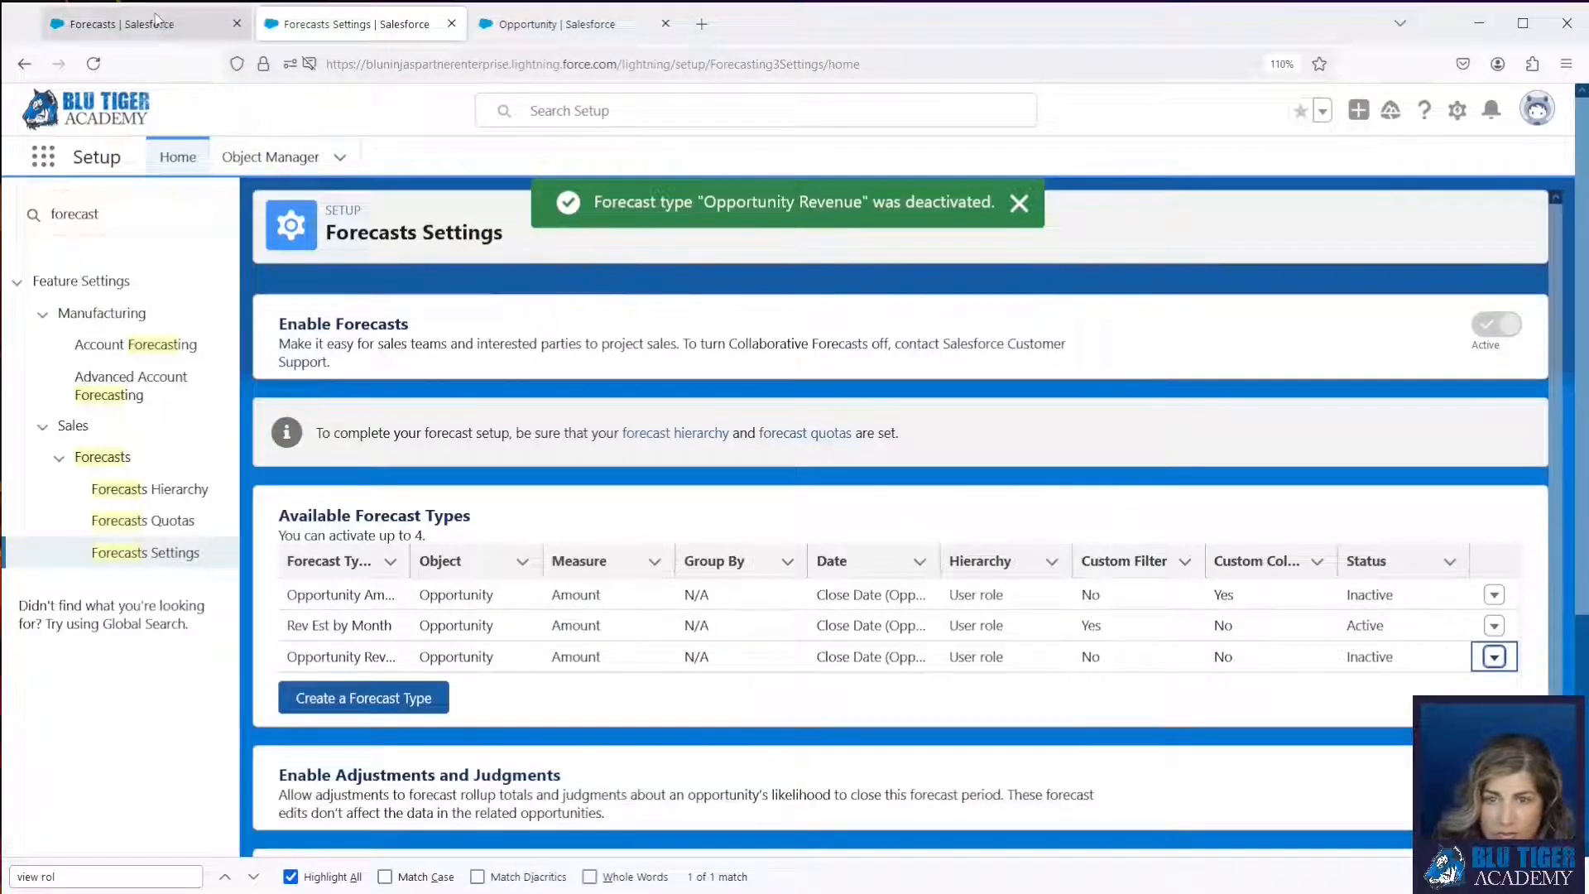
# Reload the Forecasts page to check the available forecast types and dismiss the notification
pyautogui.click(125, 23)
pyautogui.click(88, 69)
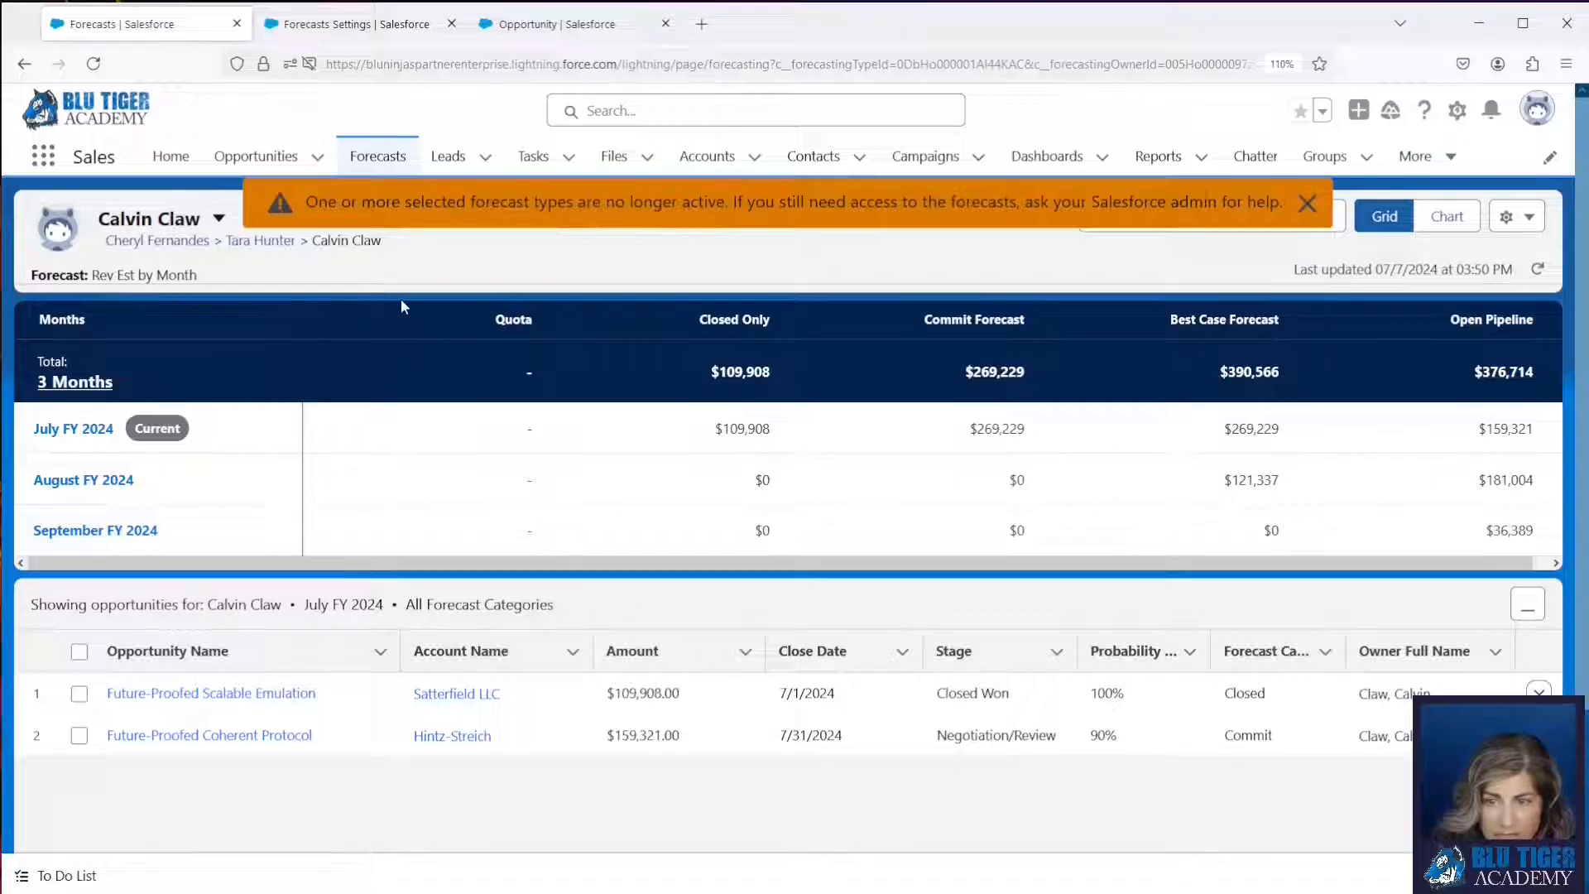
pyautogui.click(1308, 204)
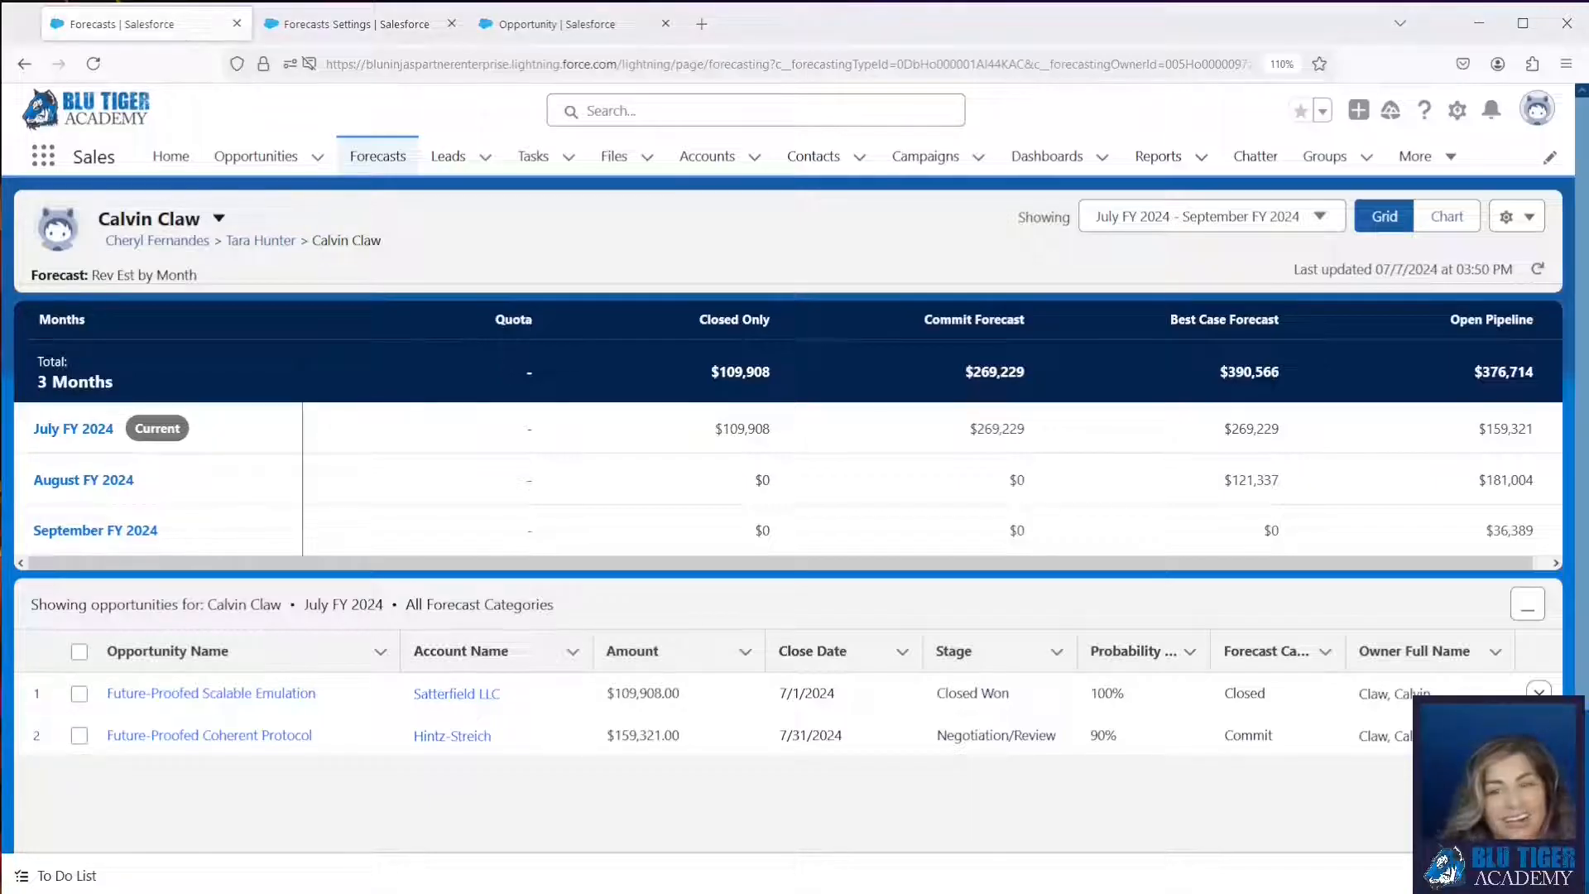
# Find Forecasts Quotas in Setup and show the quotas for July FY 2024 and the Rev Est by Month forecast type
pyautogui.click(355, 23)
pyautogui.write('fore')
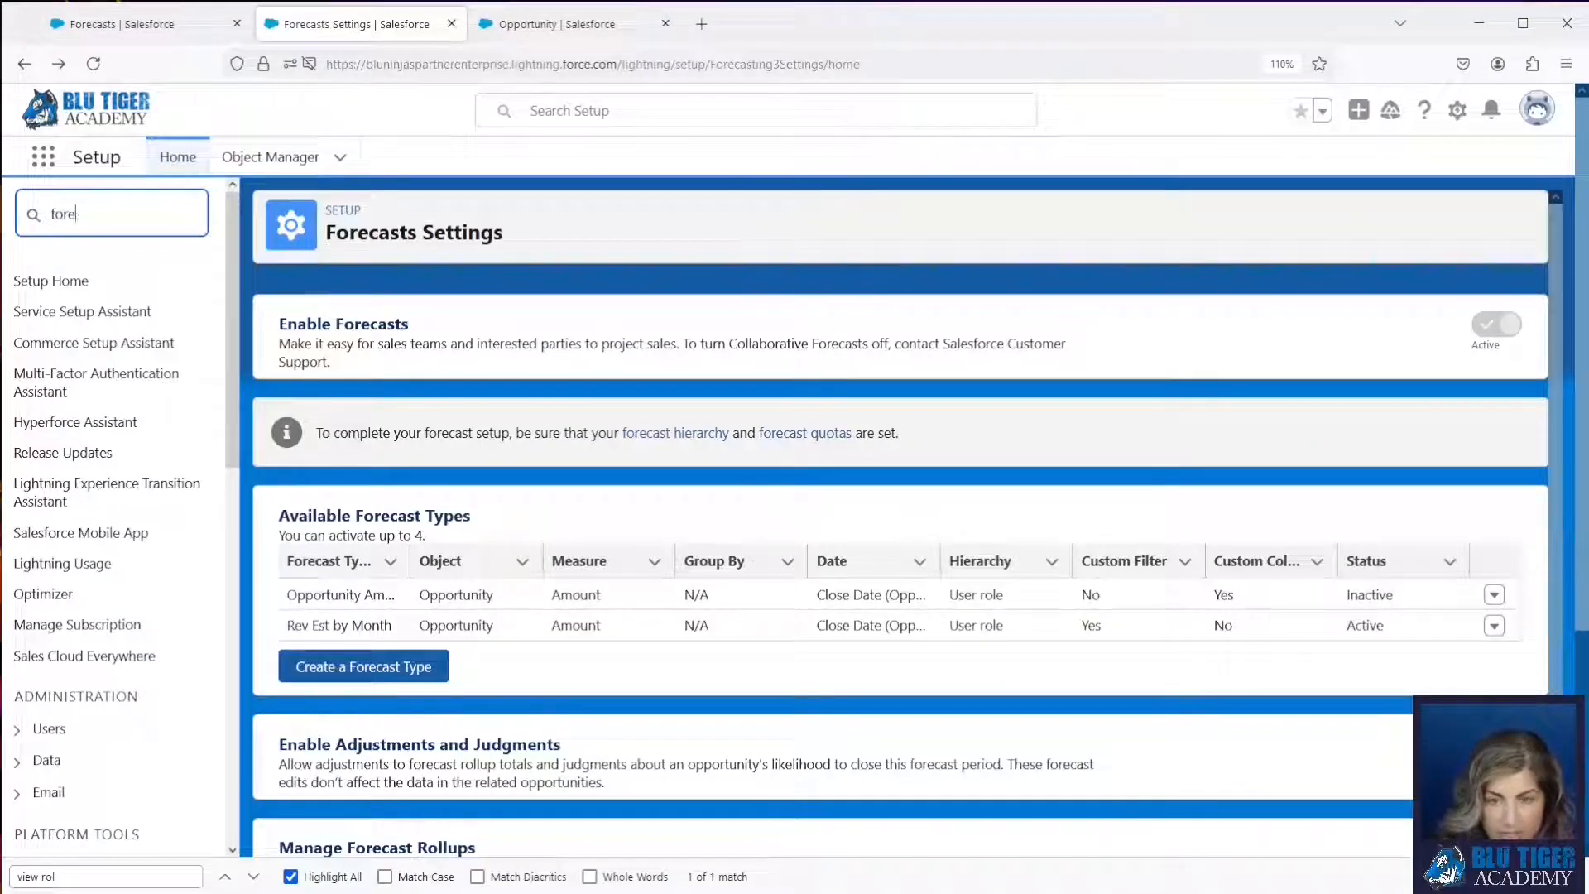
pyautogui.write('cas')
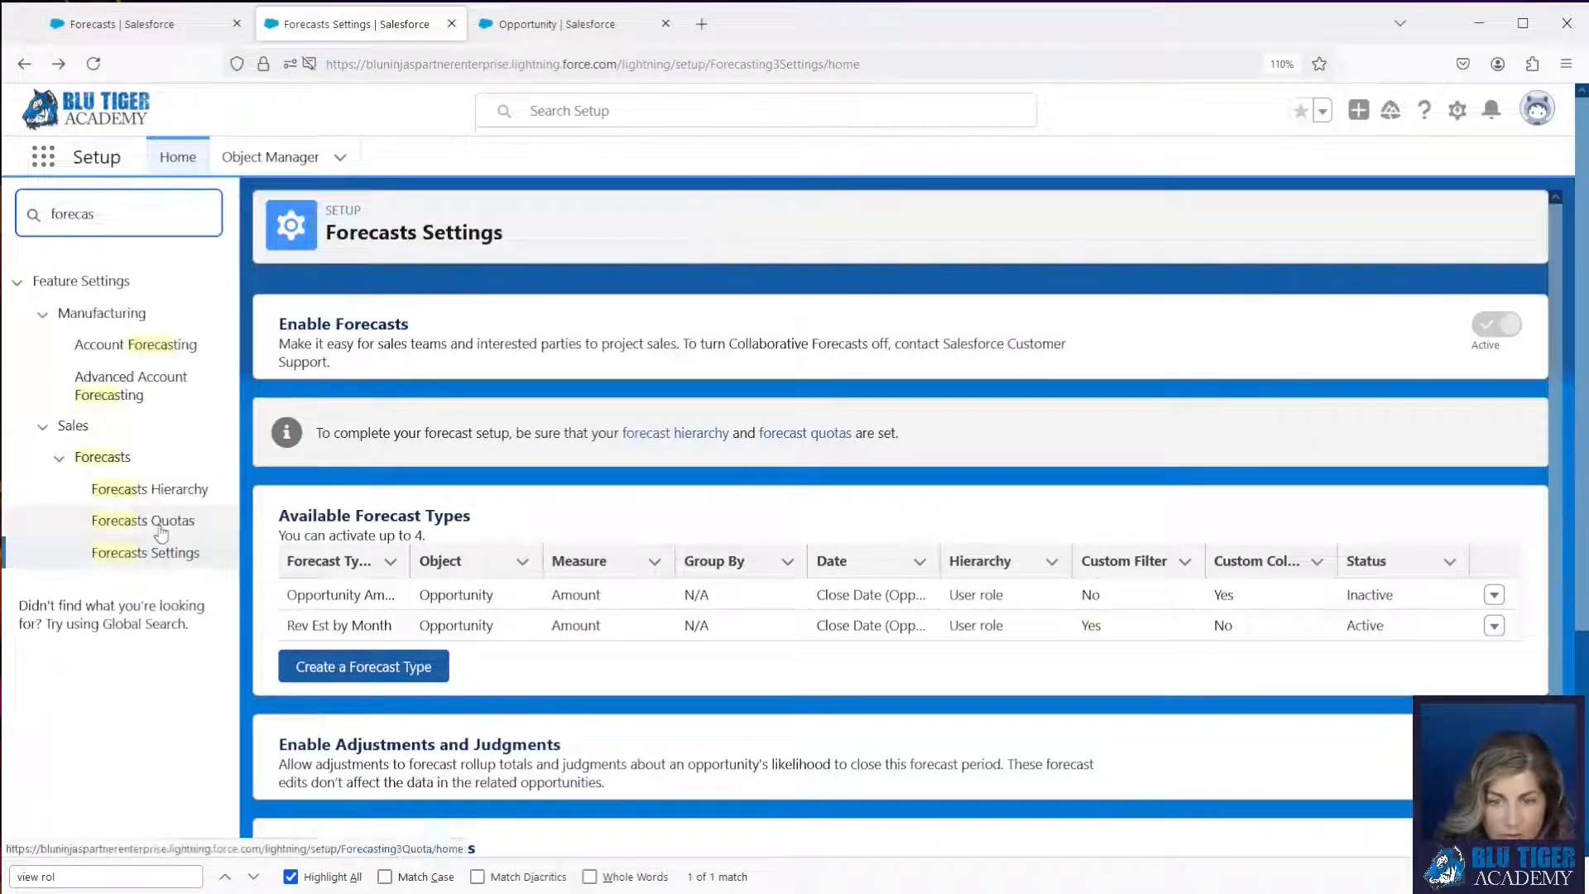
pyautogui.click(161, 528)
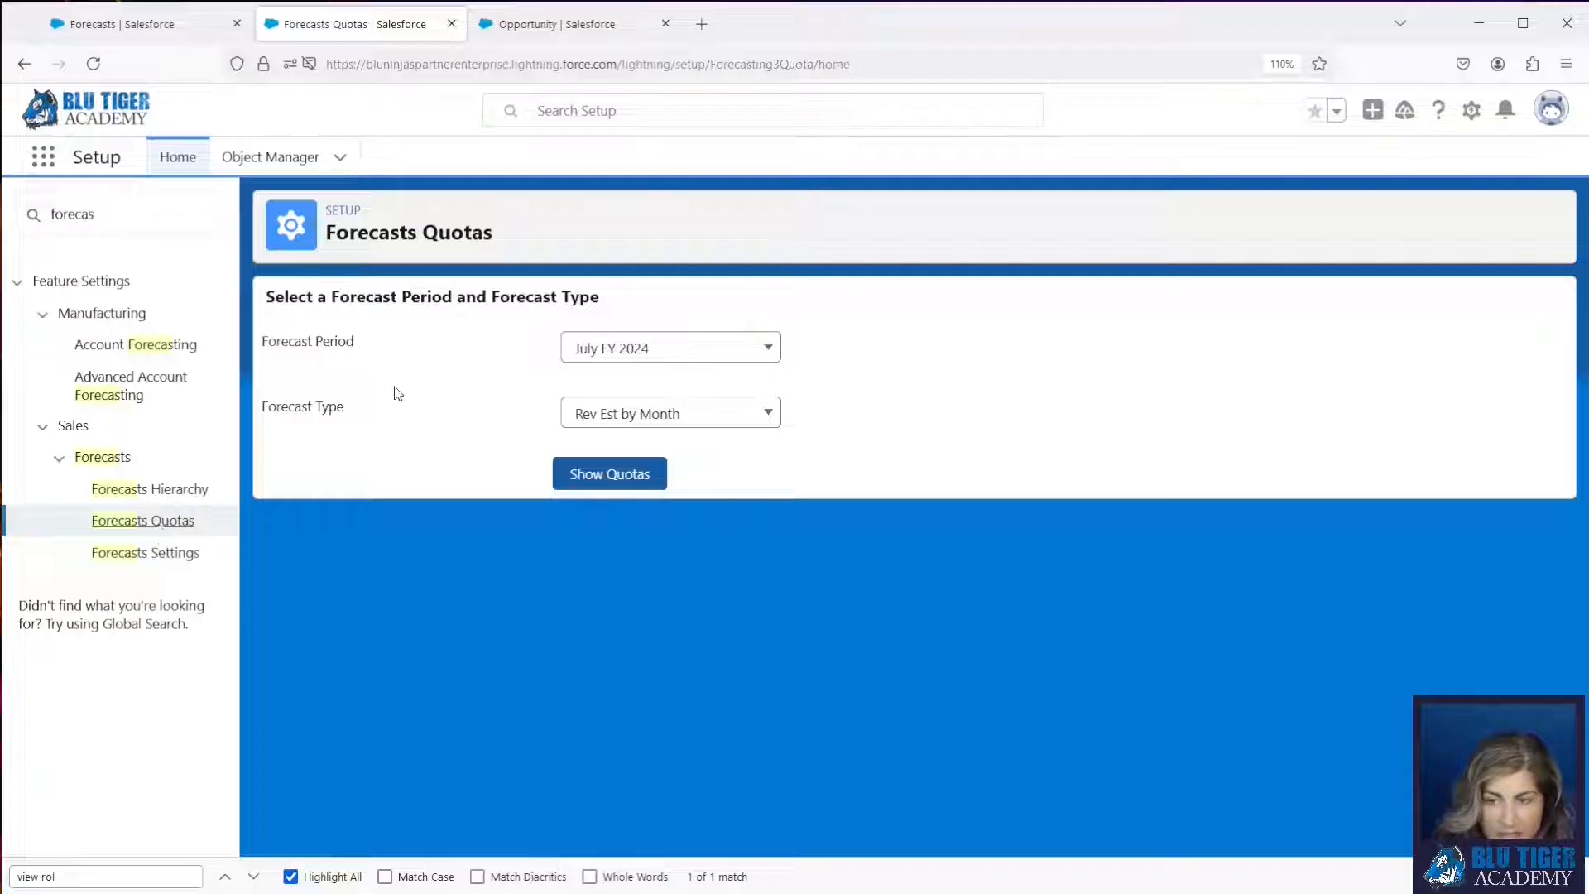
pyautogui.click(651, 354)
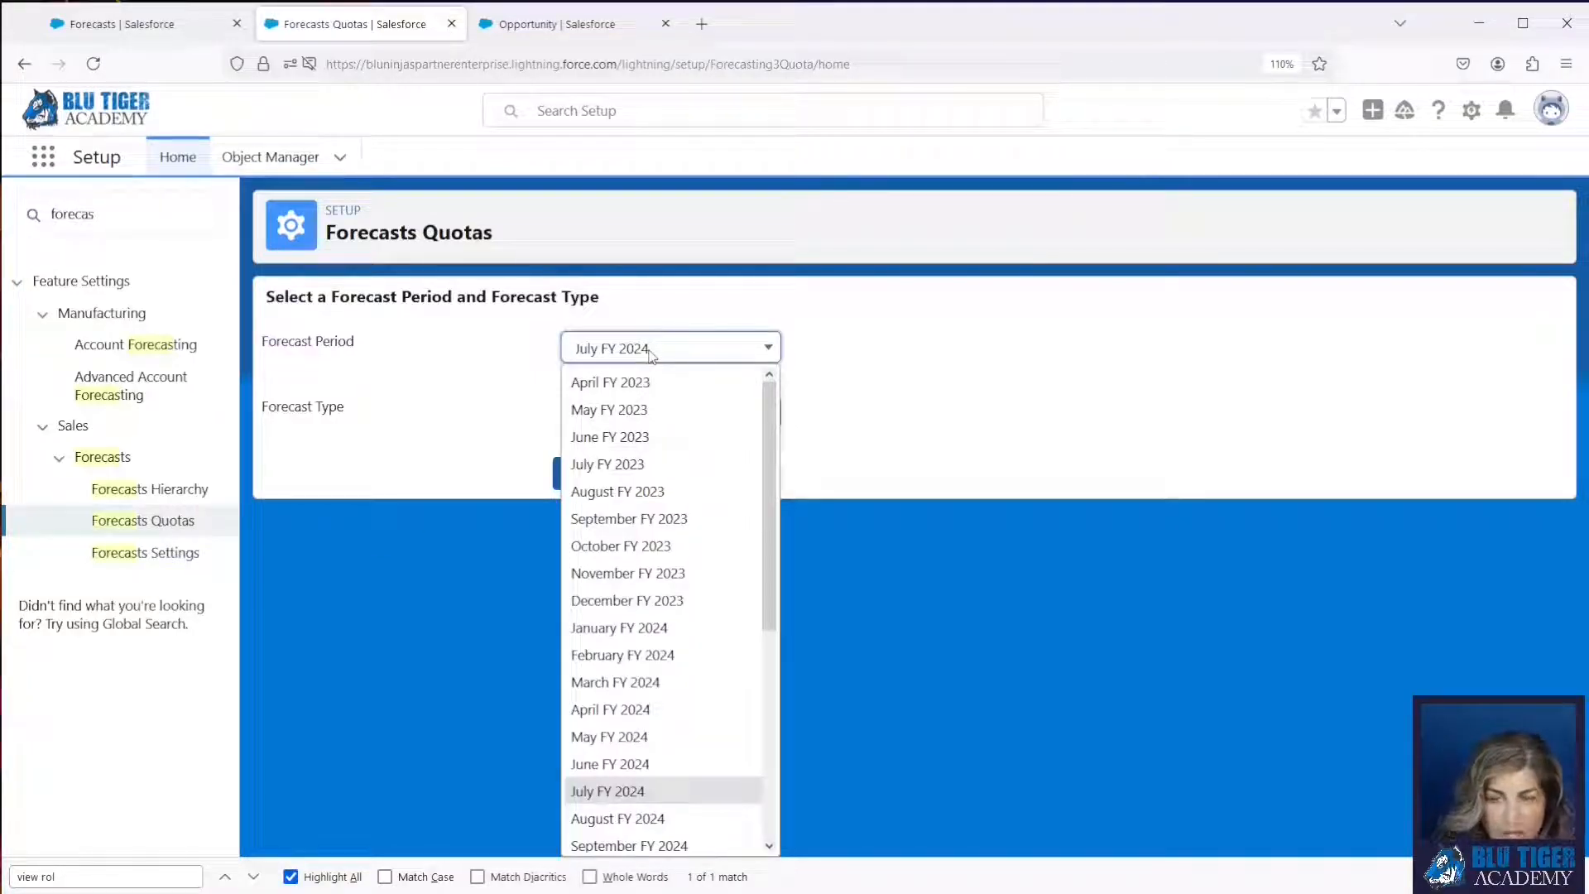
pyautogui.click(919, 386)
pyautogui.click(683, 426)
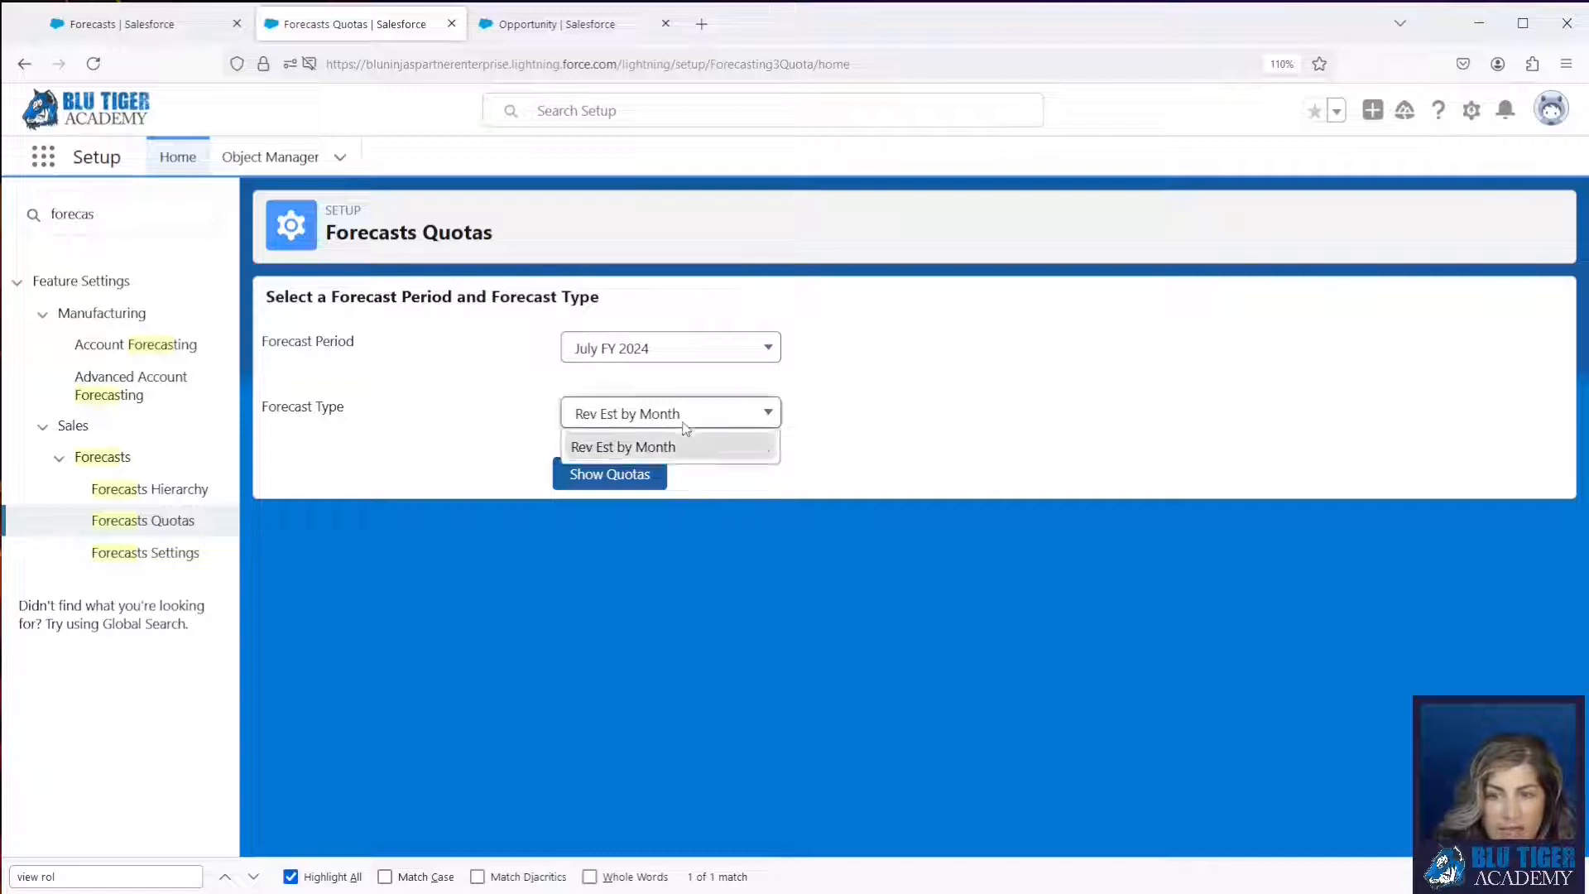
pyautogui.click(432, 436)
pyautogui.click(600, 479)
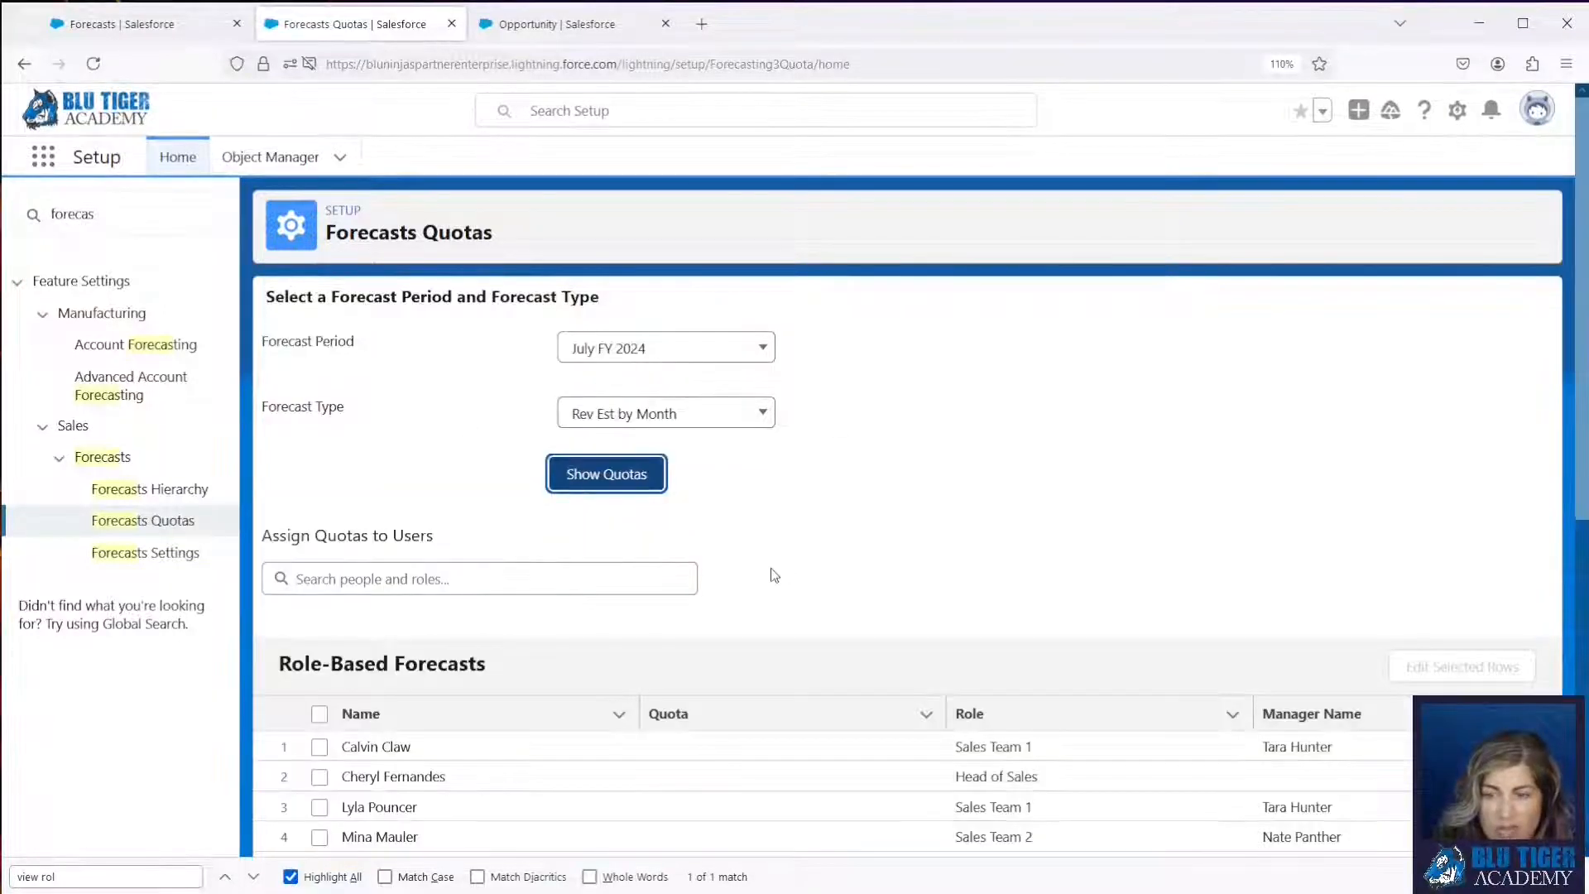
# Set July FY 2024 quotas to 200,000 and 400,000 for the Sales Team 1 users, 250,000 and 100,000 for the Sales Team 2 users, and save
pyautogui.scroll(-2, 772, 574)
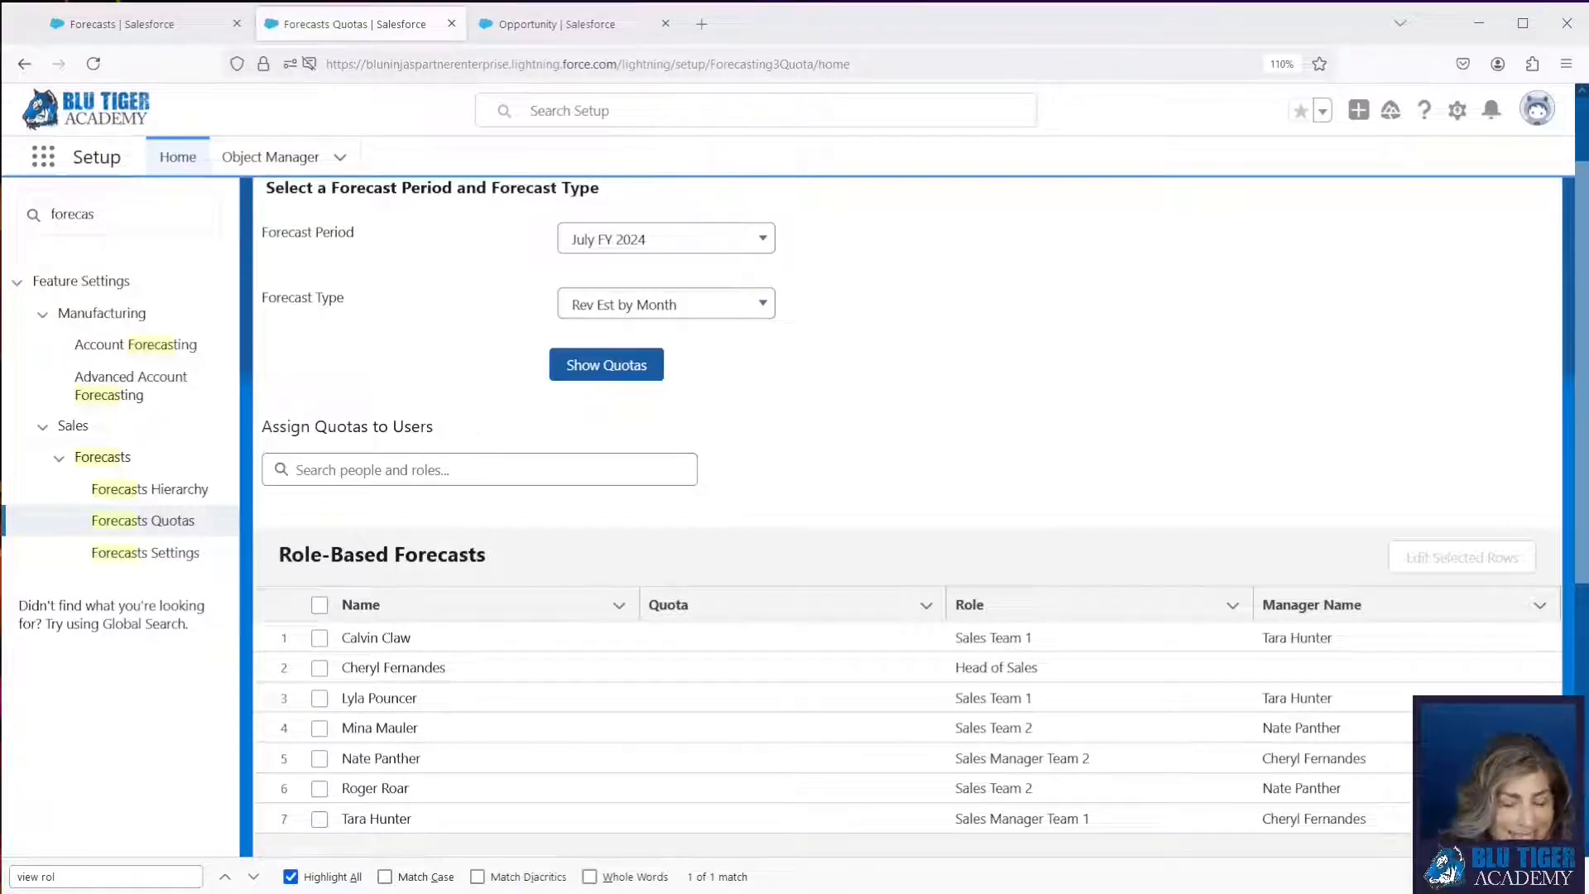
pyautogui.click(927, 638)
pyautogui.write('200,000')
pyautogui.click(822, 695)
pyautogui.write('400,000')
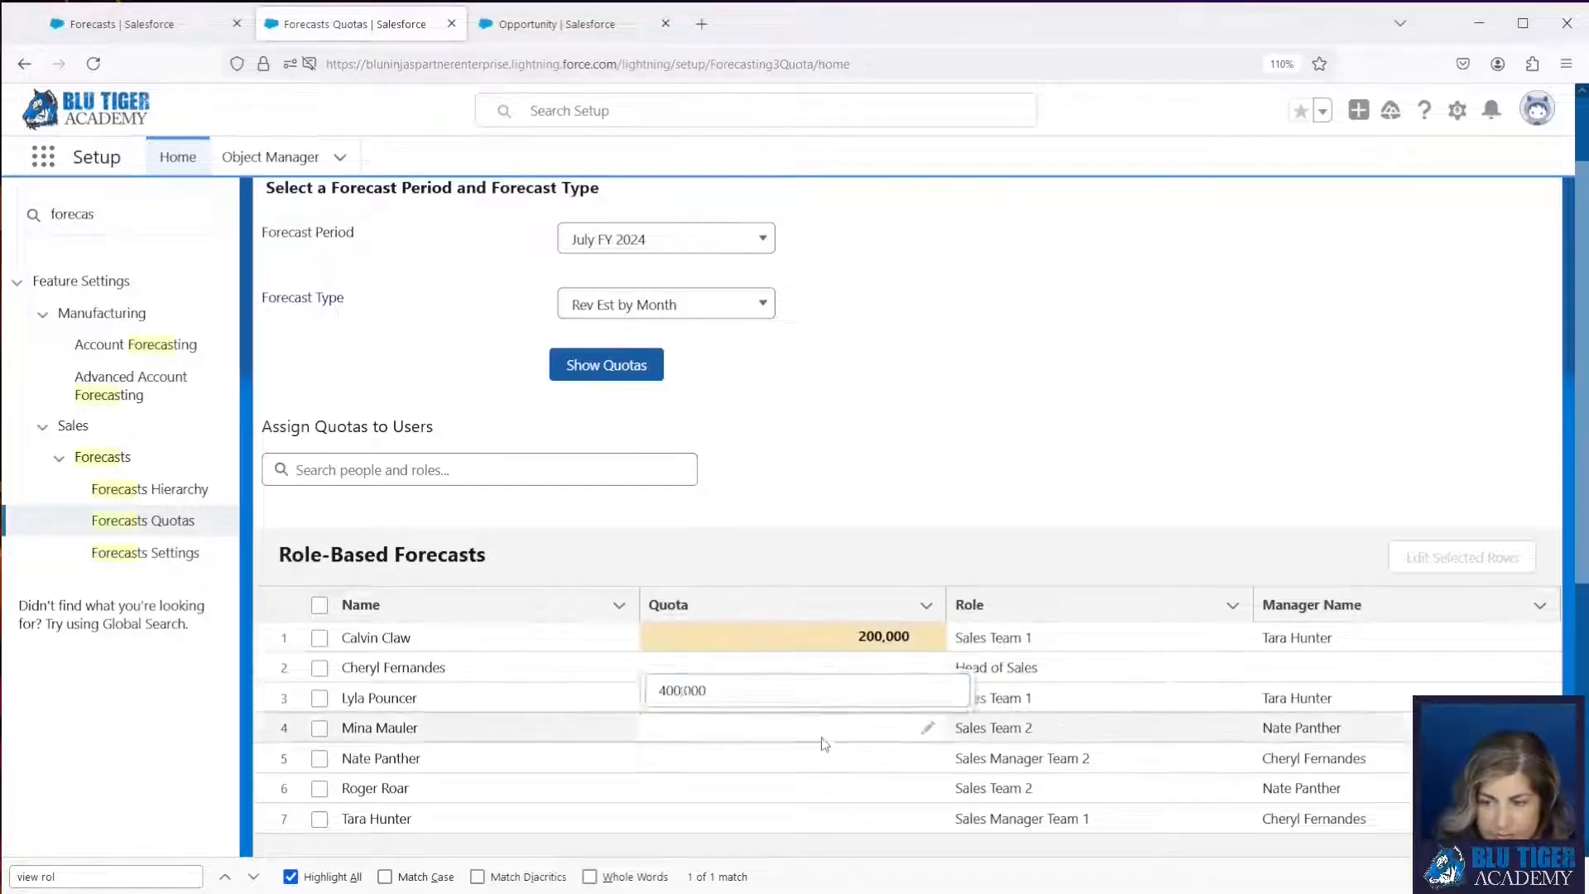
pyautogui.click(823, 728)
pyautogui.write('250000')
pyautogui.click(853, 758)
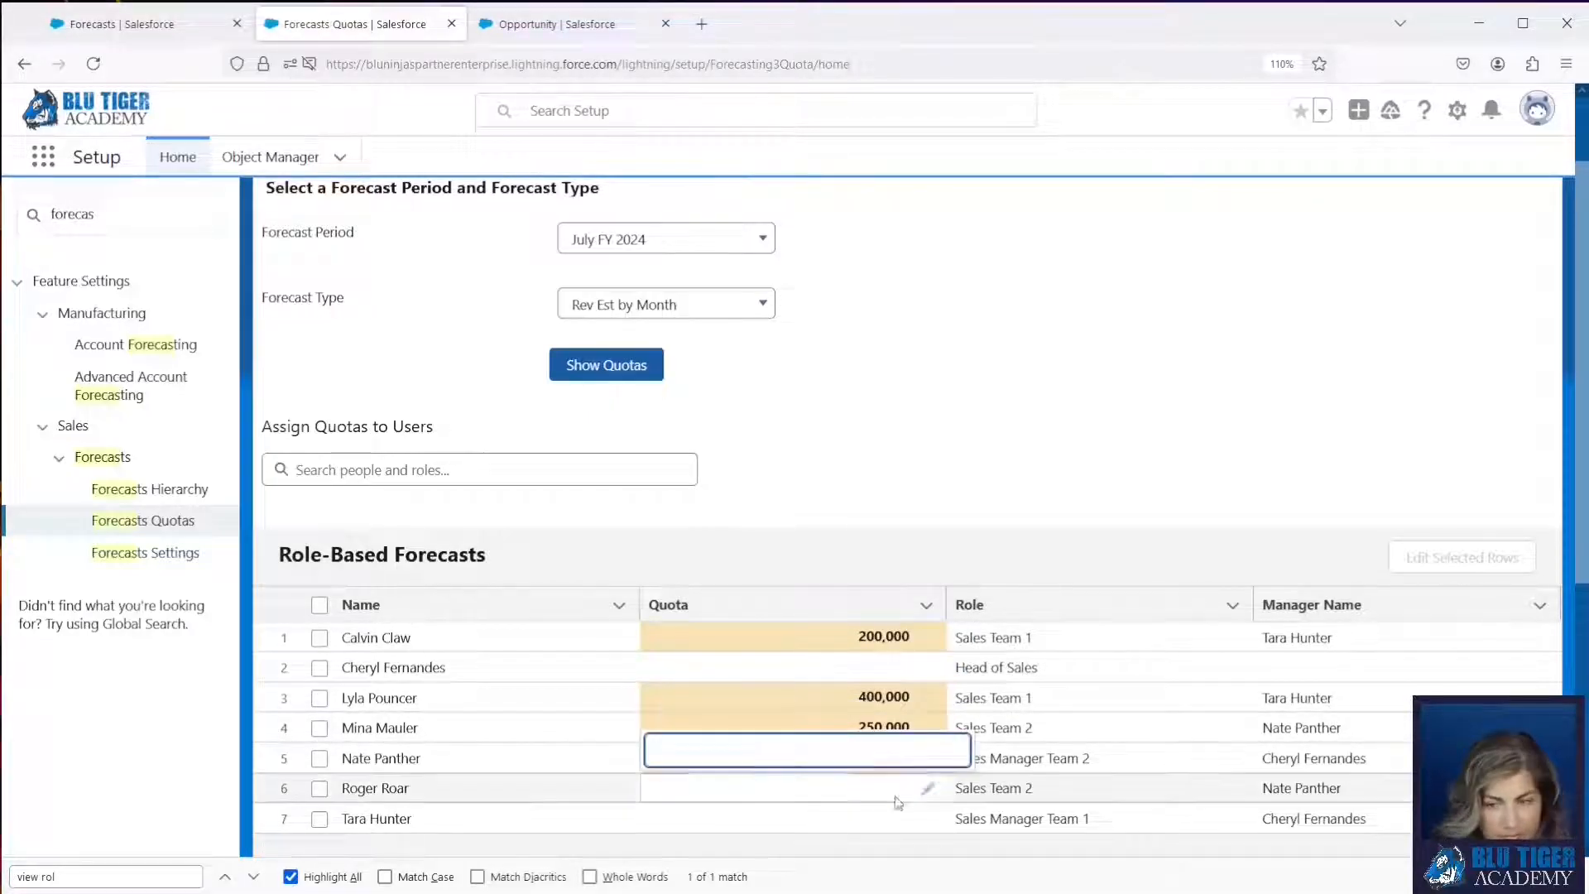
pyautogui.click(928, 788)
pyautogui.write('100000')
pyautogui.click(928, 819)
pyautogui.scroll(-4, 862, 701)
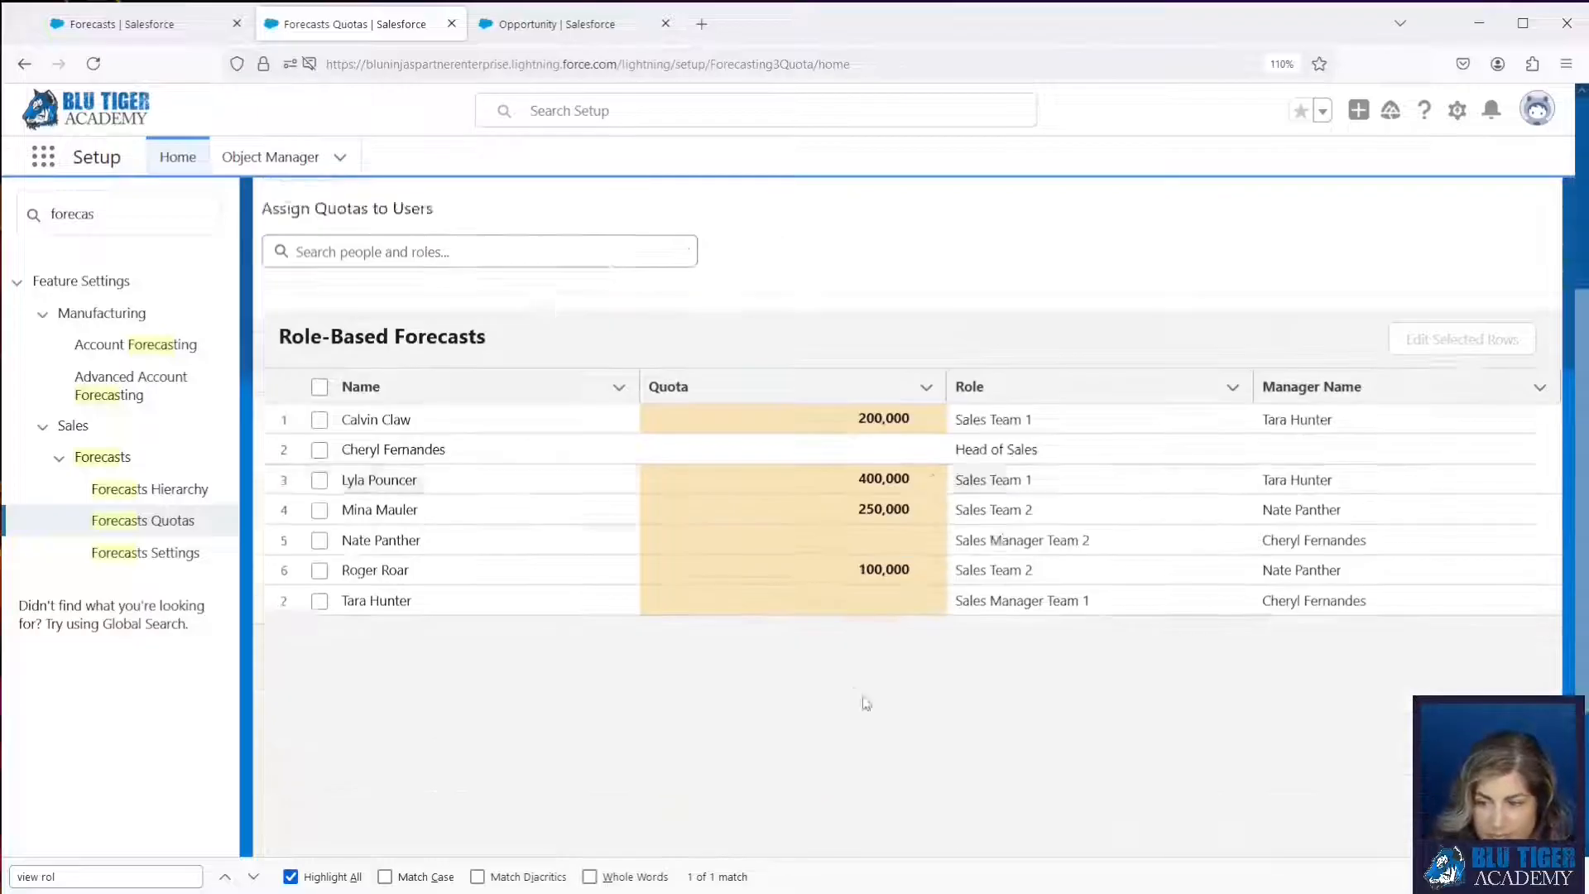
pyautogui.click(935, 791)
# Switch the quota list to the August FY 2024 forecast period
pyautogui.scroll(5, 787, 628)
pyautogui.click(639, 348)
pyautogui.click(614, 817)
pyautogui.scroll(-1, 798, 507)
# Set August FY 2024 quotas to 150,000 and 250,000 for the Sales Team 1 users, 250,000 for each Sales Team 2 user, and save
pyautogui.click(827, 642)
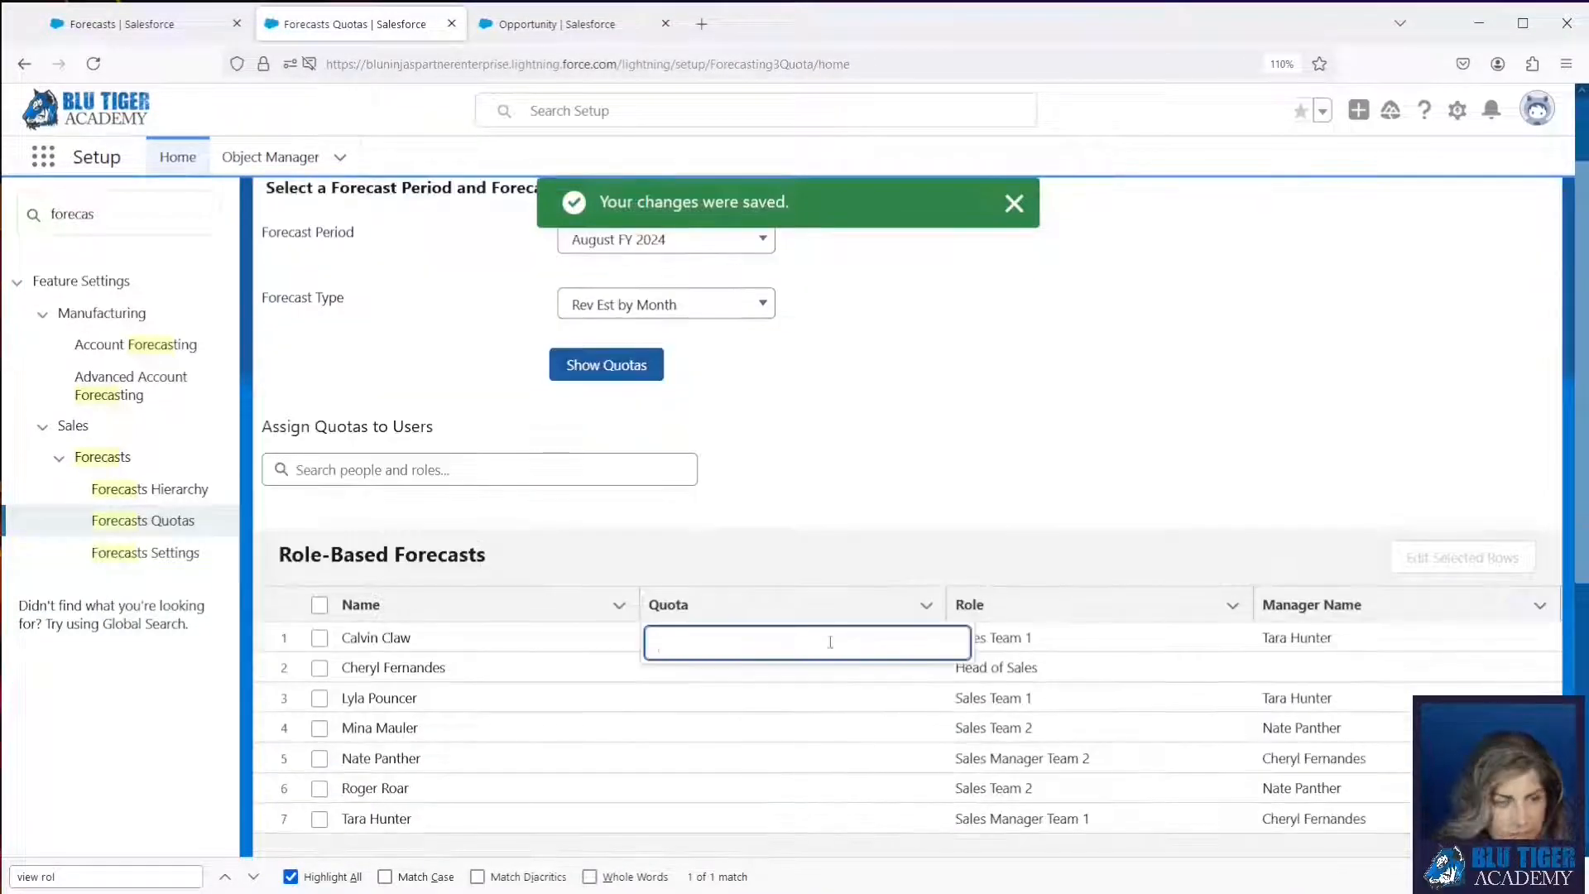
pyautogui.write('150000')
pyautogui.click(815, 699)
pyautogui.write('250,000')
pyautogui.click(928, 728)
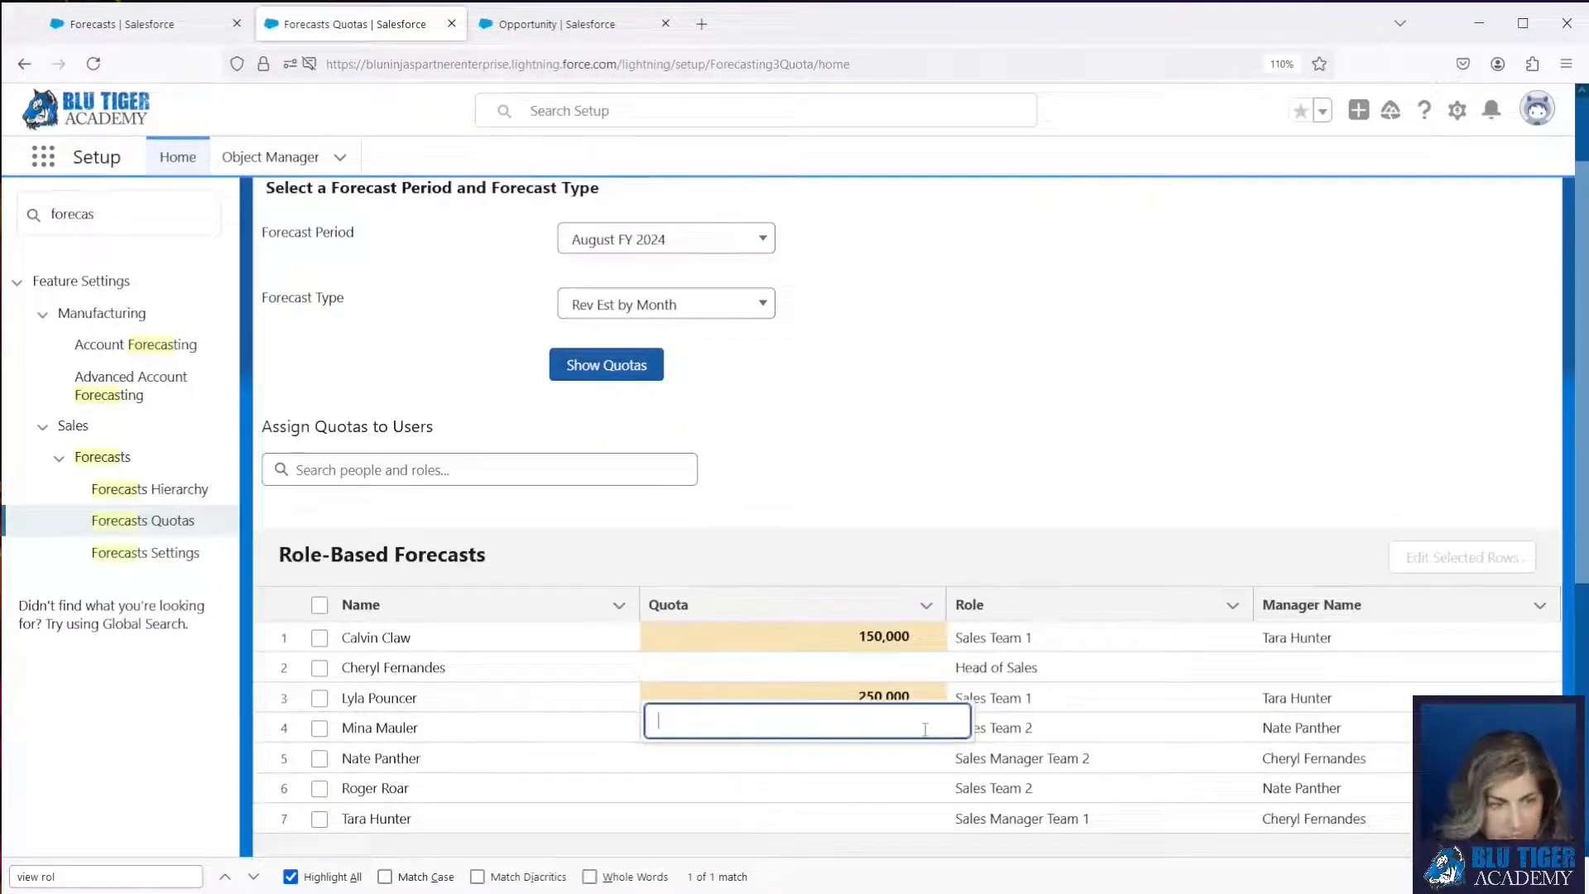
pyautogui.write('250000')
pyautogui.press('Return')
pyautogui.click(928, 788)
pyautogui.write('250000')
pyautogui.click(899, 493)
pyautogui.scroll(-2, 874, 686)
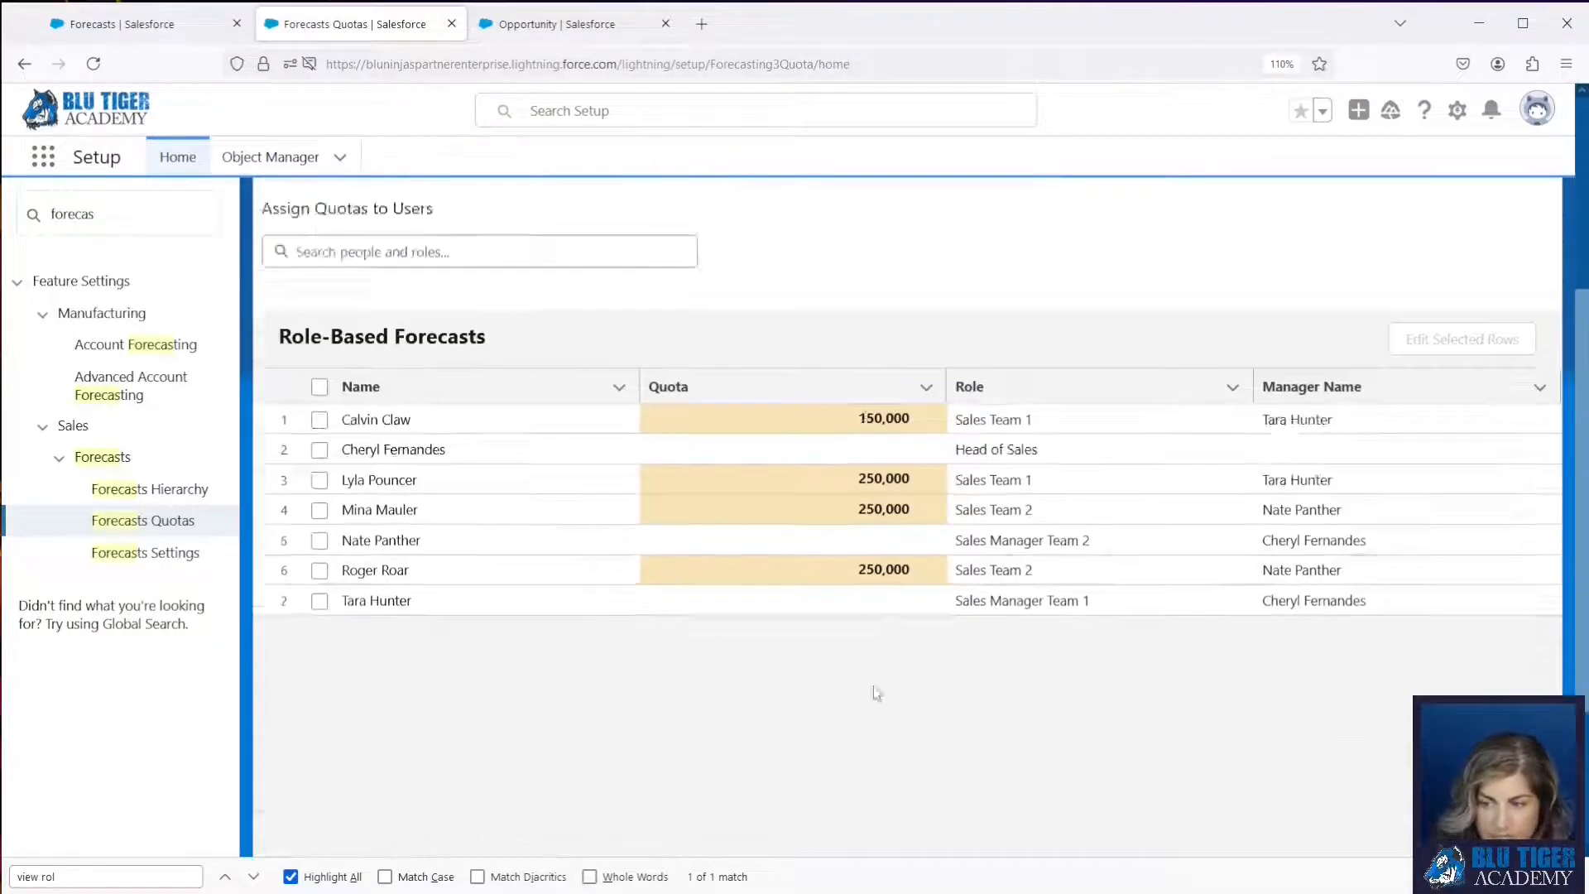
pyautogui.click(935, 790)
# Switch the quota list to the September FY 2024 forecast period
pyautogui.scroll(3, 786, 662)
pyautogui.click(625, 352)
pyautogui.click(625, 838)
pyautogui.scroll(-3, 777, 522)
# Set September FY 2024 quotas to 15,000 and 350,000 for the Sales Team 1 users, 250,000 and 150,000 for the Sales Team 2 users, and save
pyautogui.click(844, 529)
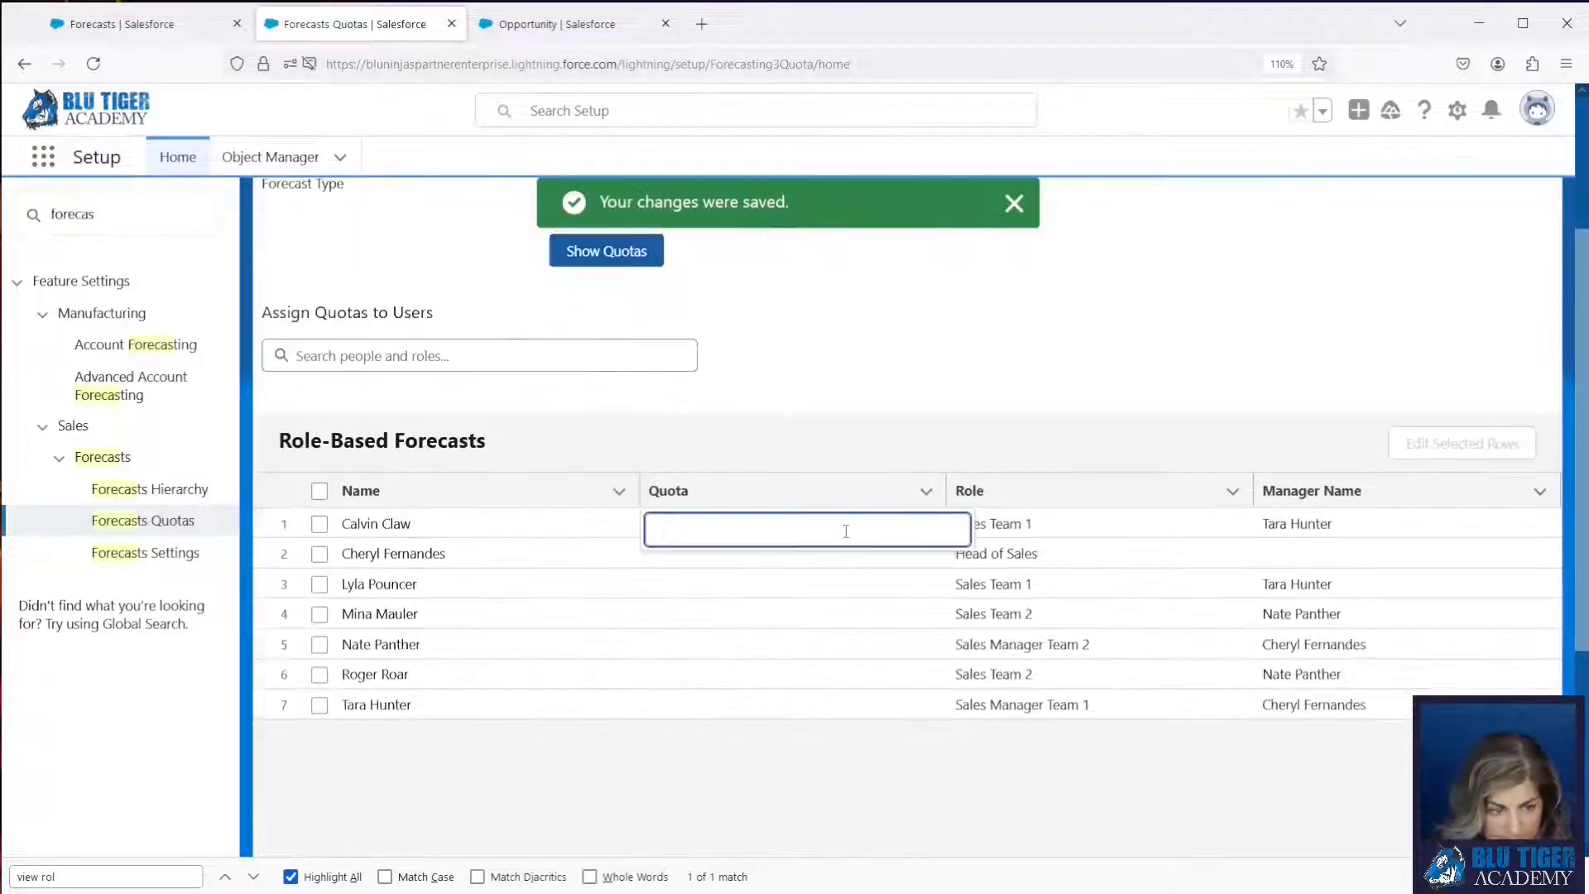
pyautogui.write('15000')
pyautogui.click(921, 555)
pyautogui.write('350,000')
pyautogui.click(930, 612)
pyautogui.write('25')
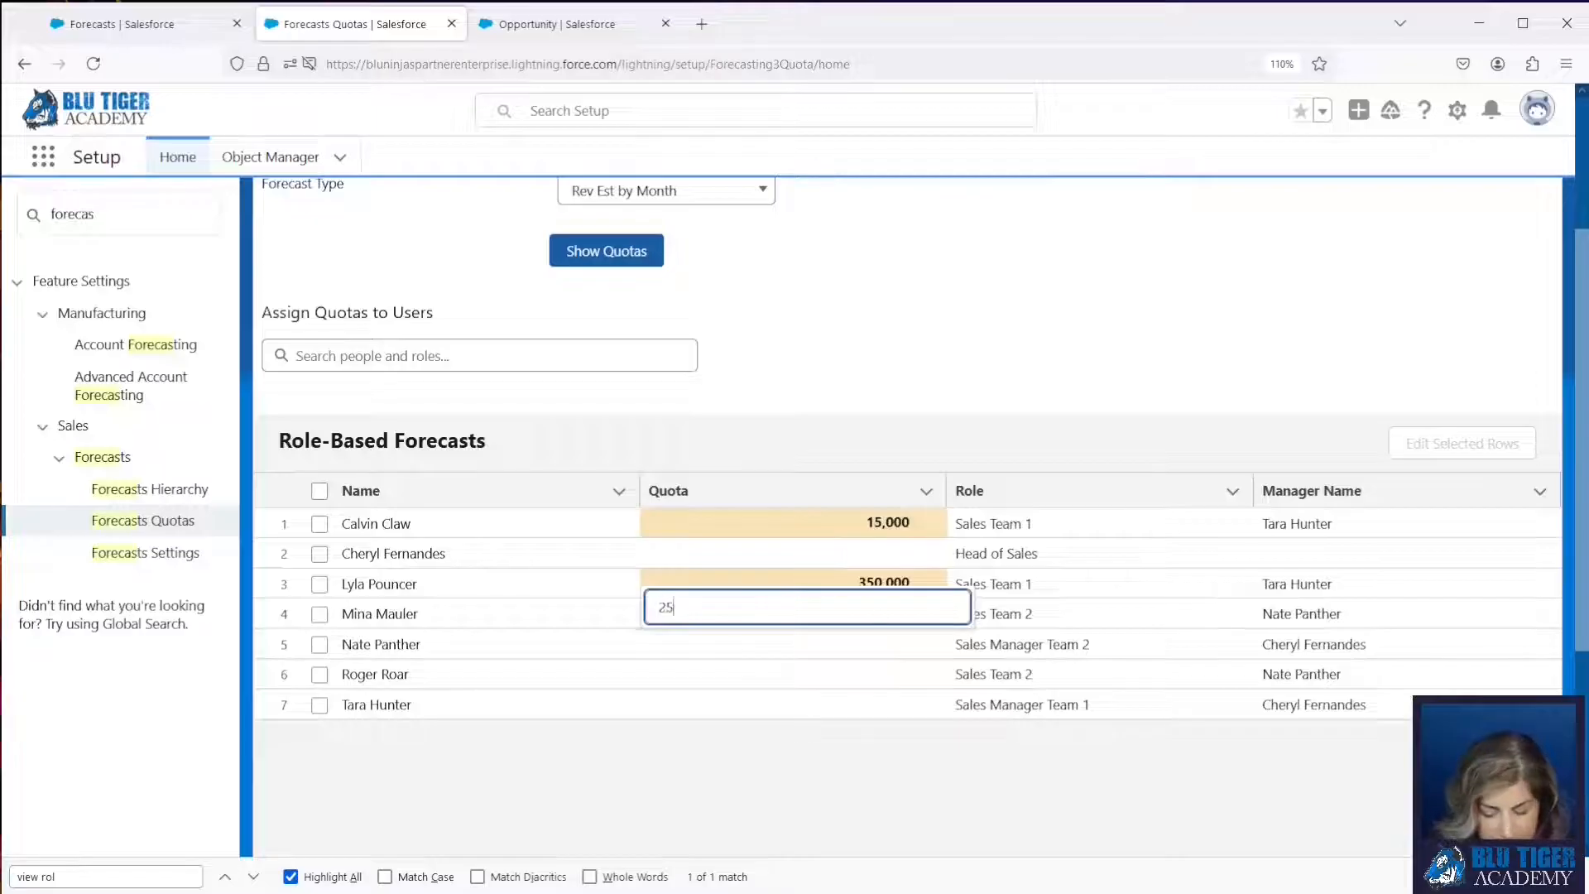
pyautogui.write('0,000')
pyautogui.click(928, 644)
pyautogui.click(919, 673)
pyautogui.write('150,000')
pyautogui.click(734, 430)
pyautogui.scroll(-3, 734, 464)
pyautogui.click(935, 791)
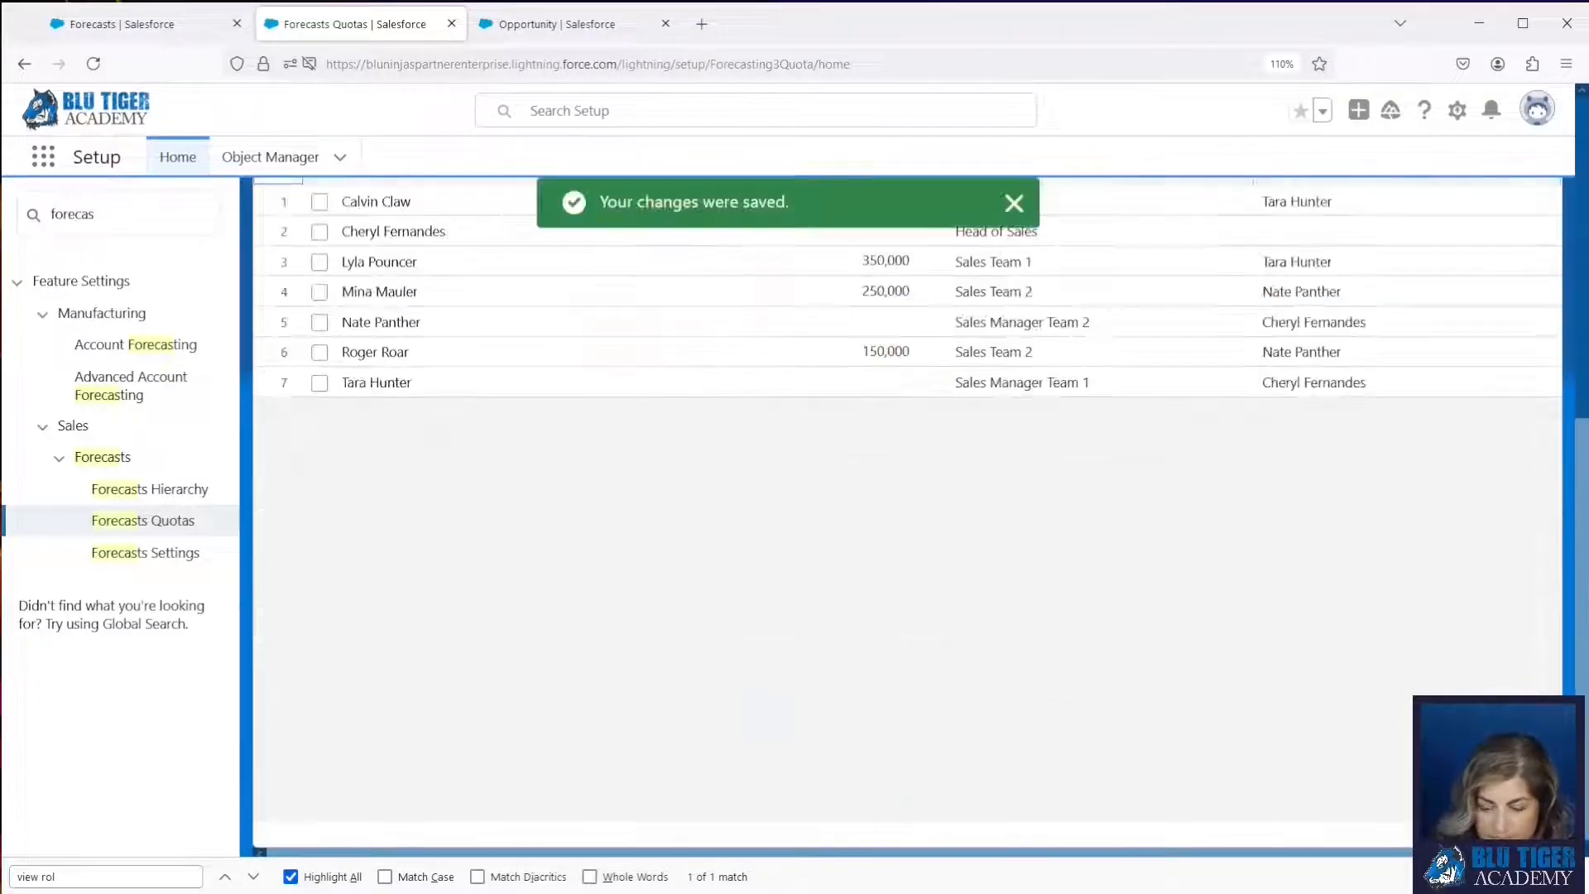
# Reload the Forecasts page to check the monthly quotas and attainment percentages for the selected user
pyautogui.scroll(4, 745, 596)
pyautogui.scroll(2, 742, 604)
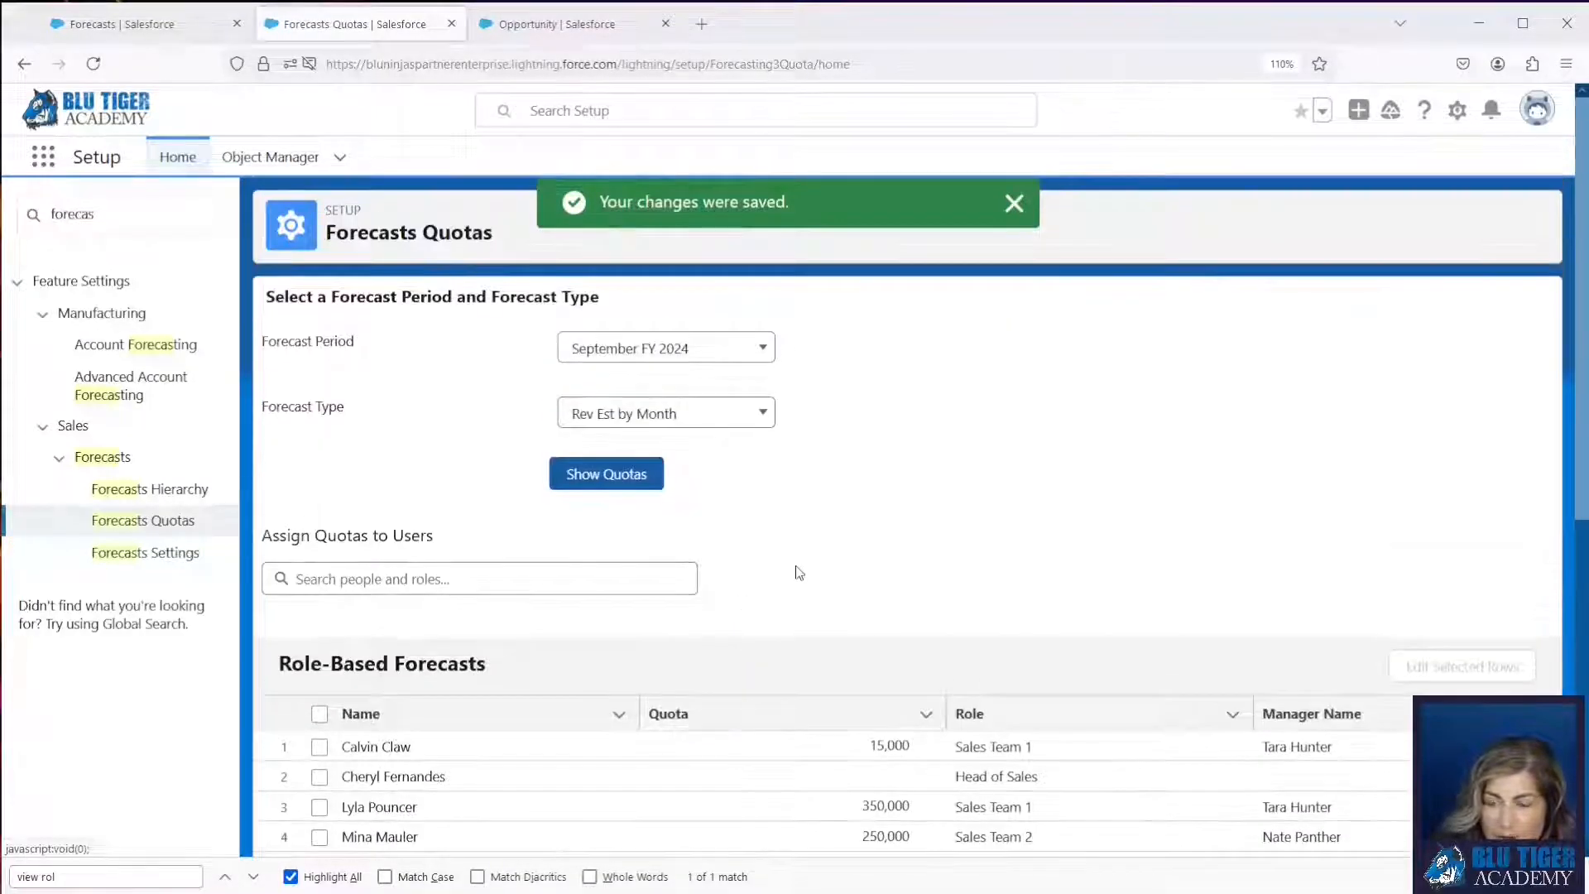
pyautogui.click(129, 25)
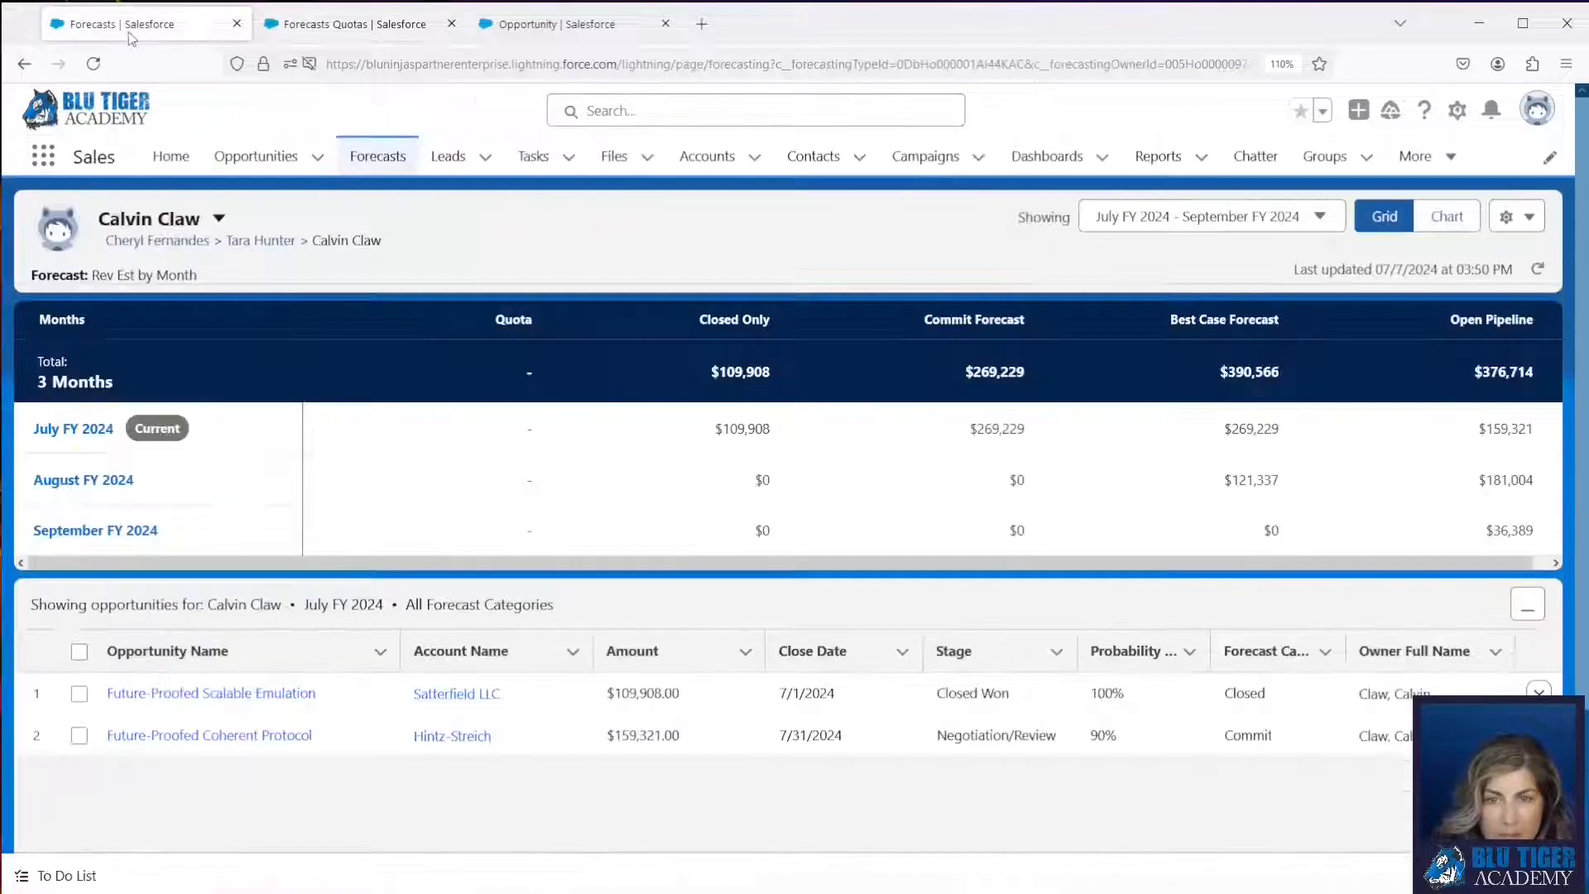
pyautogui.click(96, 66)
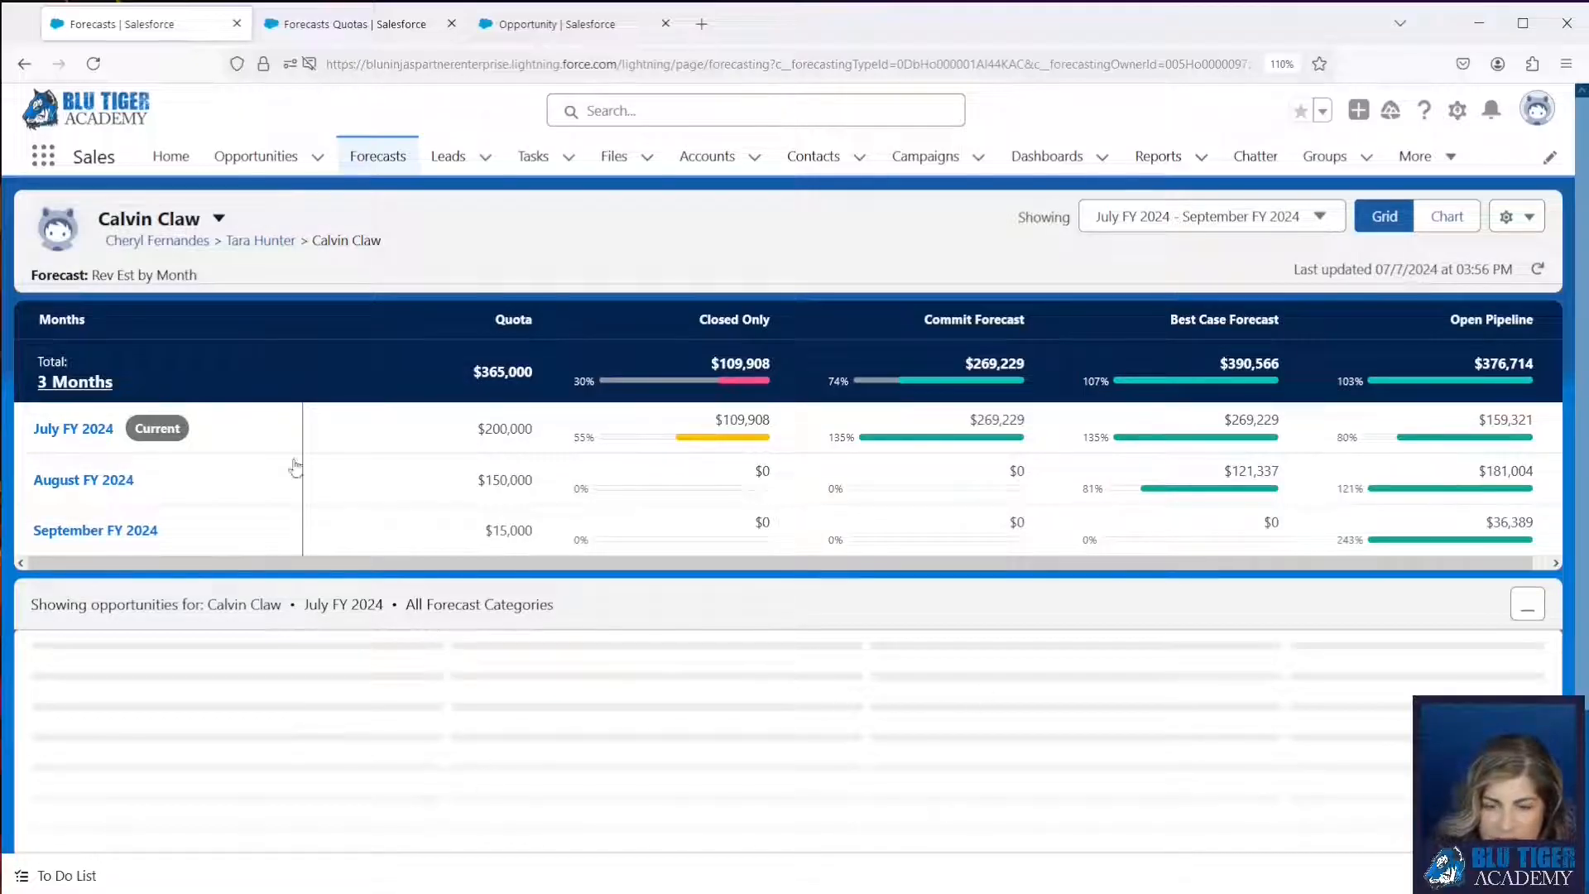
pyautogui.click(93, 64)
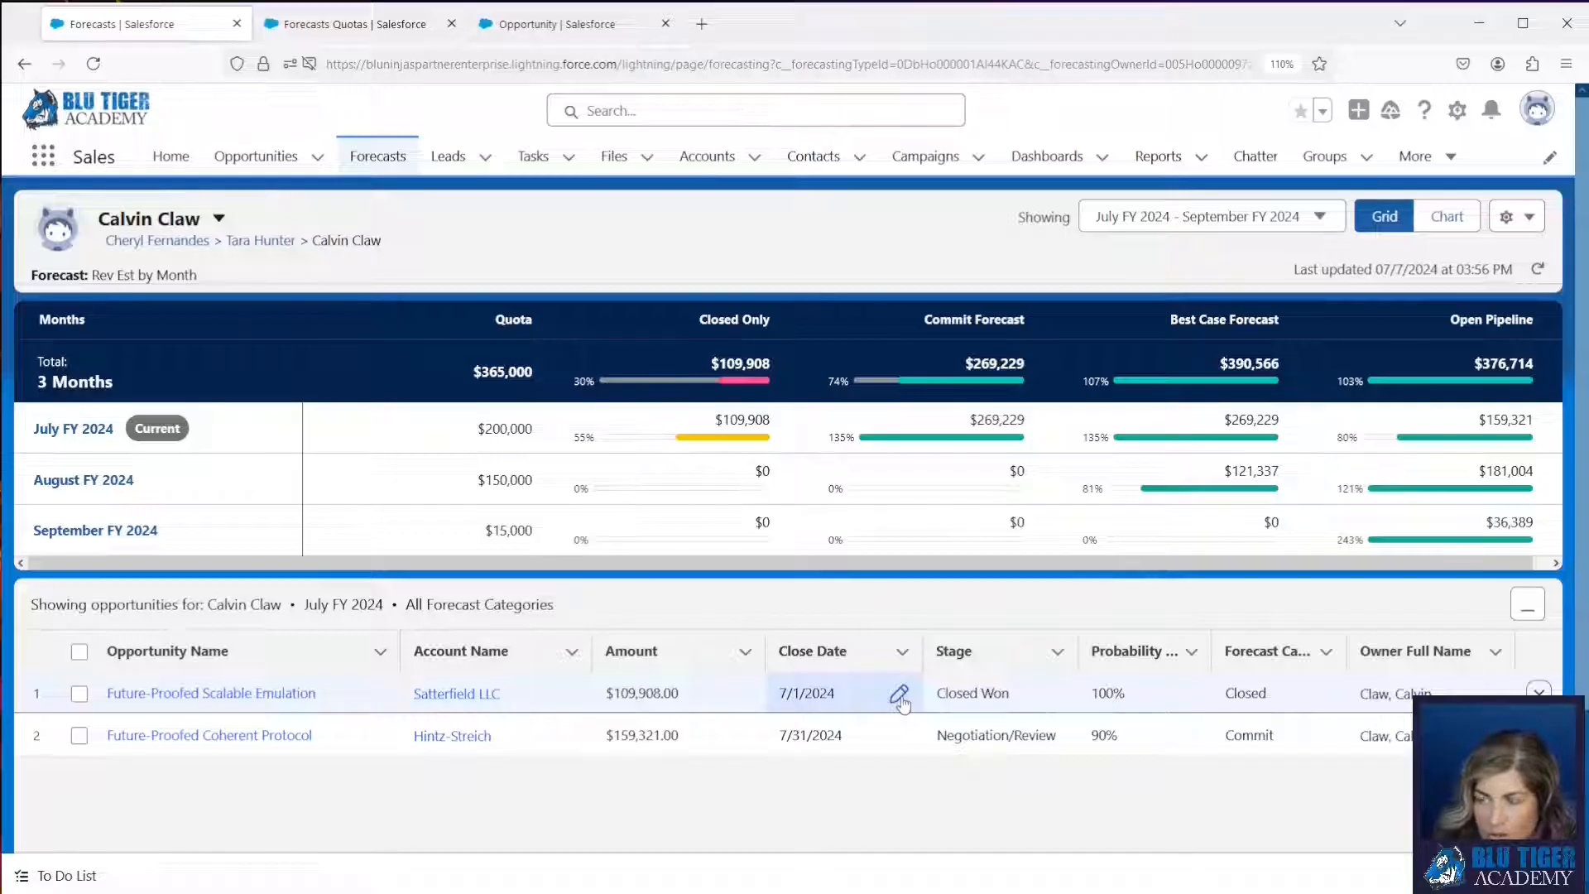
# Examine the opportunities behind the three-month Best Case Forecast, Commit Forecast and Open Pipeline totals
pyautogui.click(1172, 387)
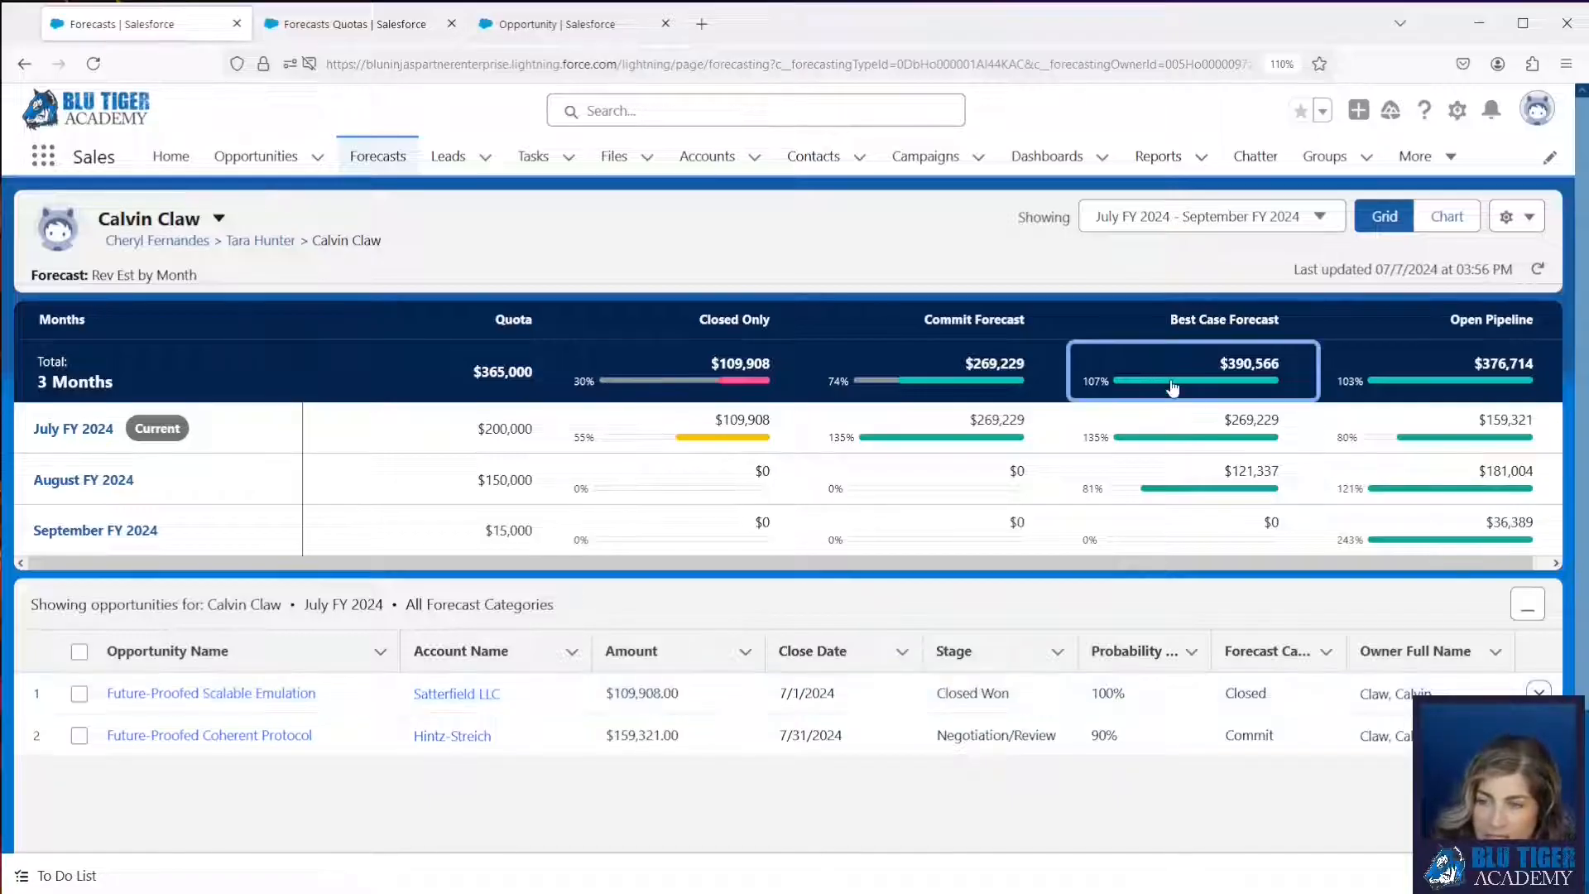
pyautogui.click(1173, 387)
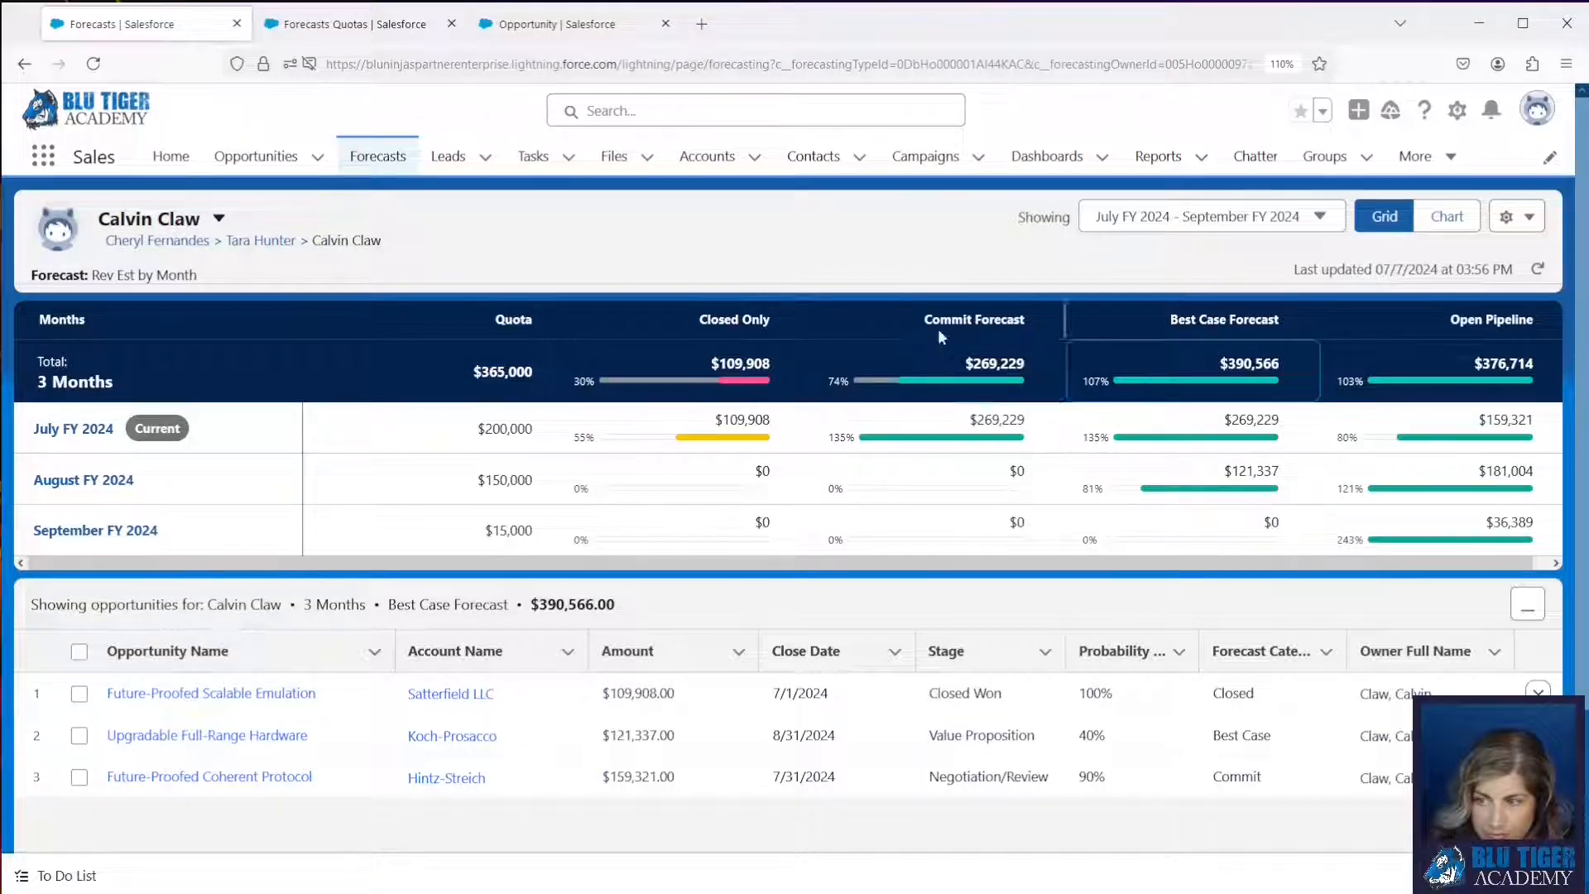
pyautogui.click(929, 362)
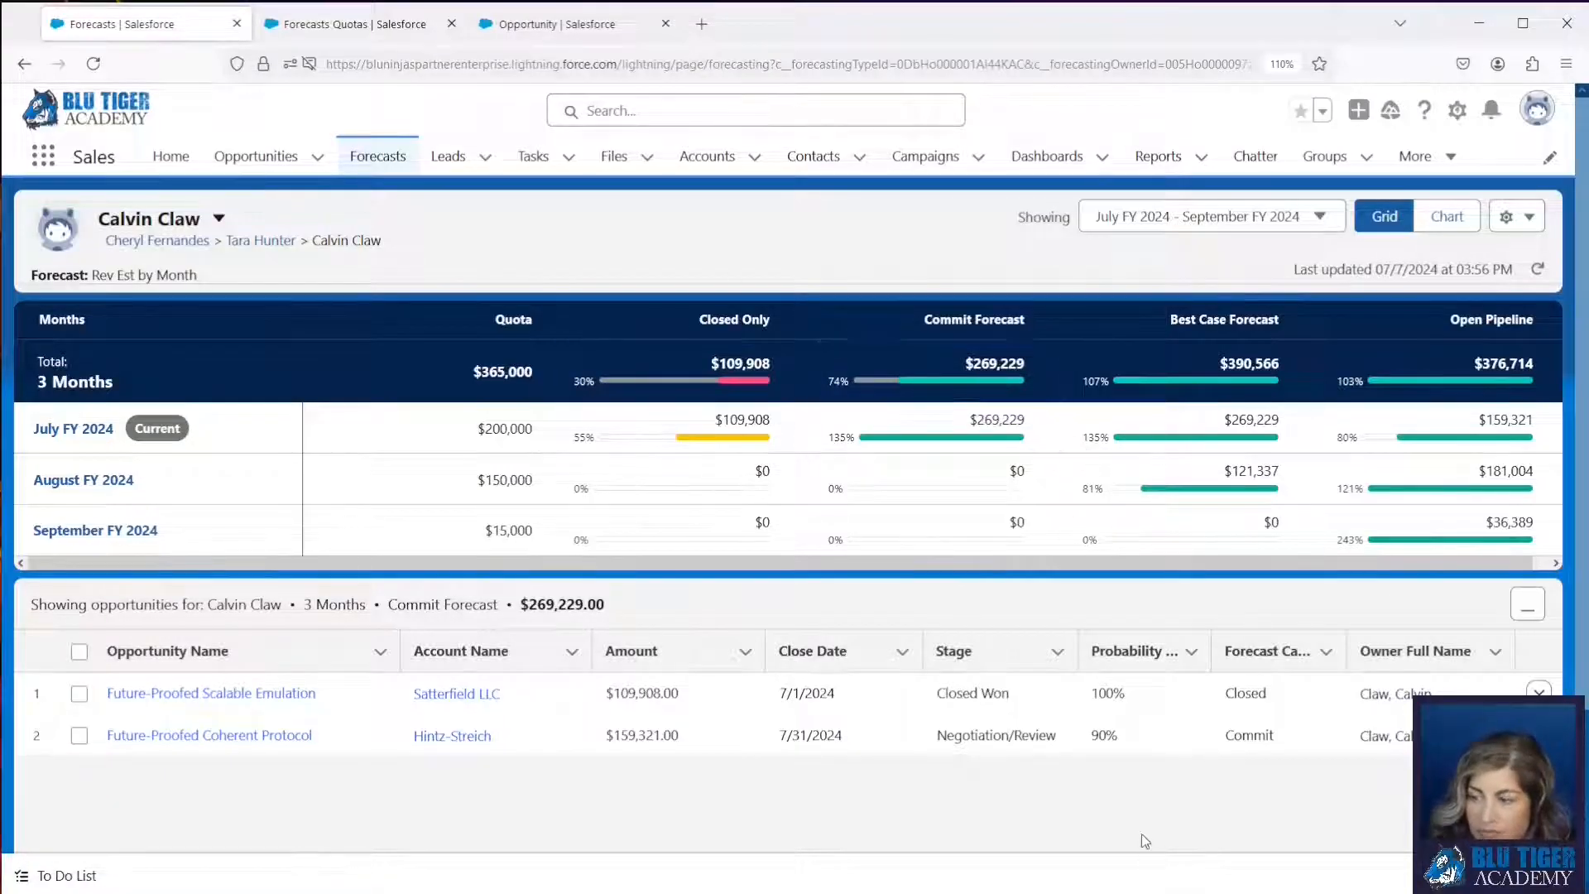
pyautogui.click(1462, 371)
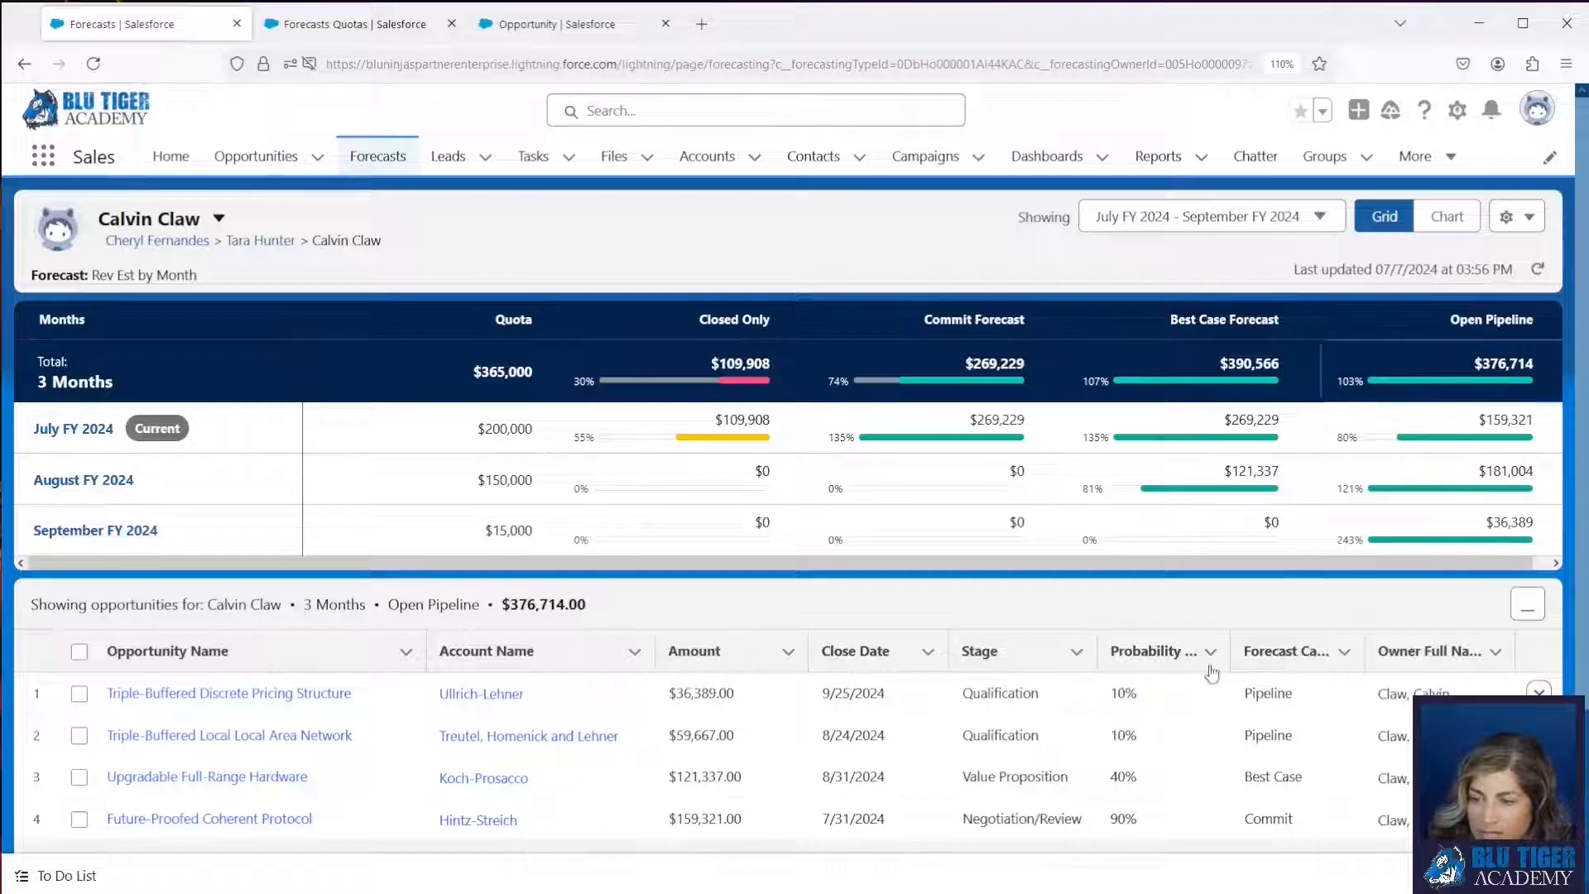
pyautogui.scroll(-3, 1199, 719)
pyautogui.scroll(3, 1199, 719)
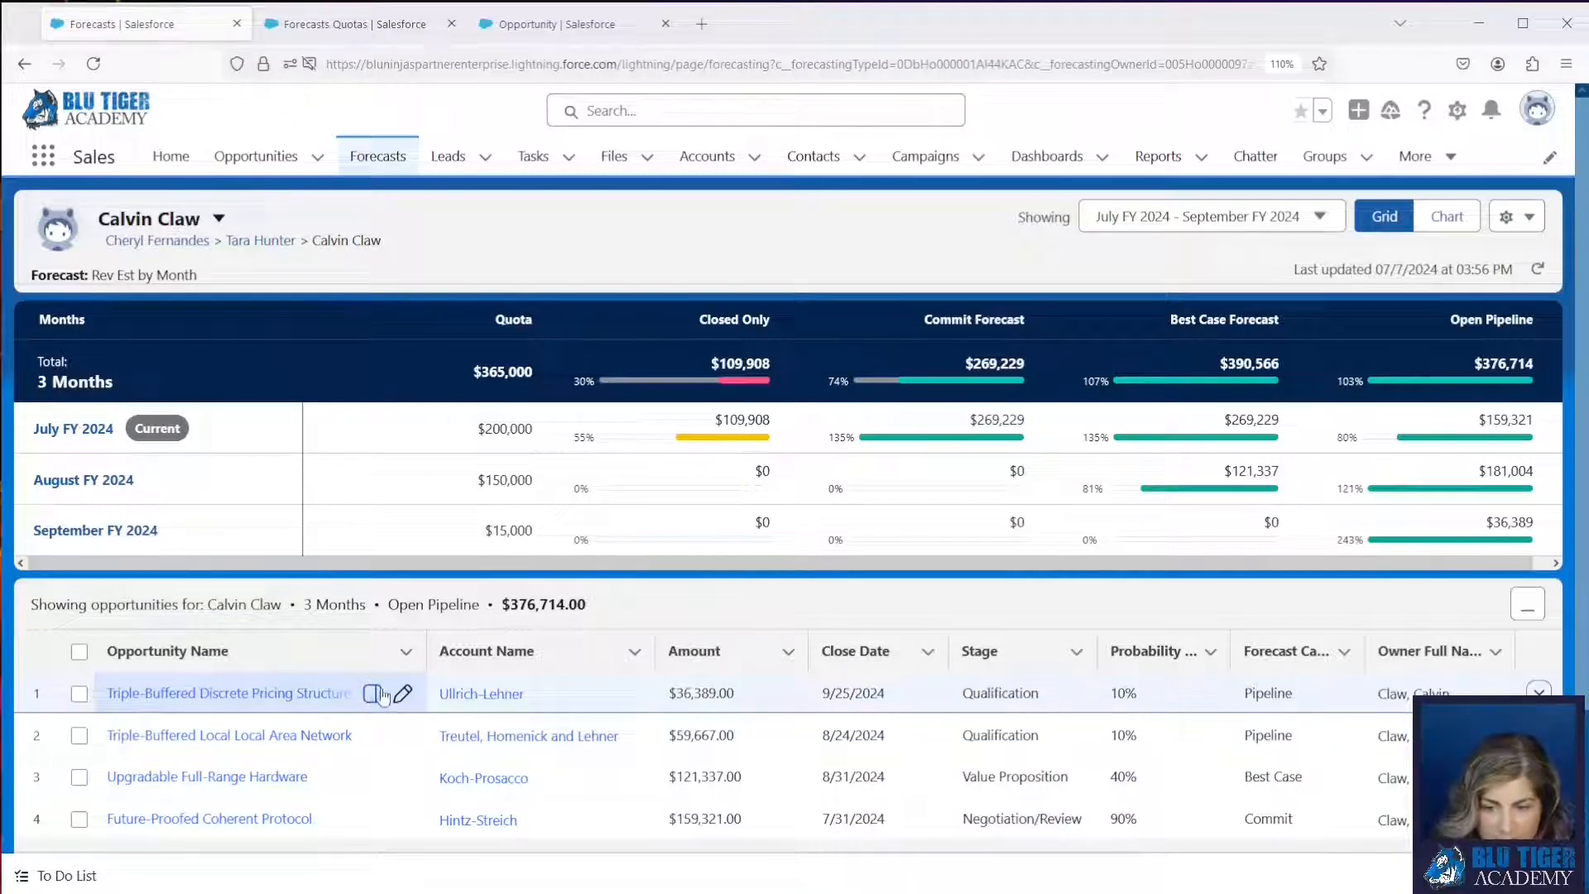
# Inspect the Triple-Buffered Discrete Pricing Structure opportunity's push count and its meetings and calls for the last 30 days, and close its details
pyautogui.click(372, 695)
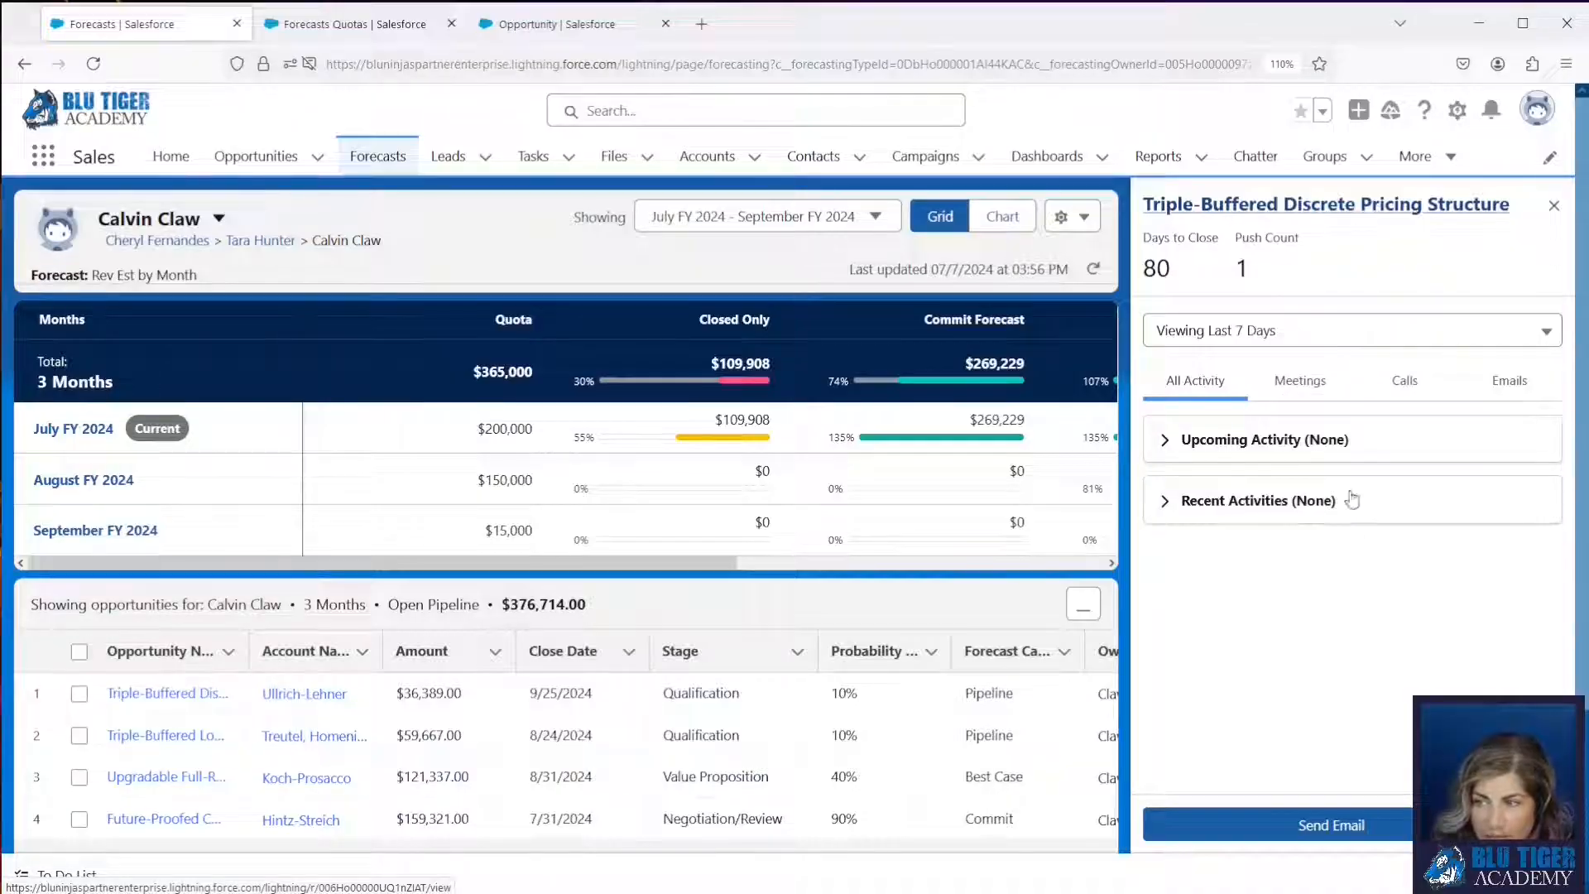
pyautogui.doubleClick(1246, 269)
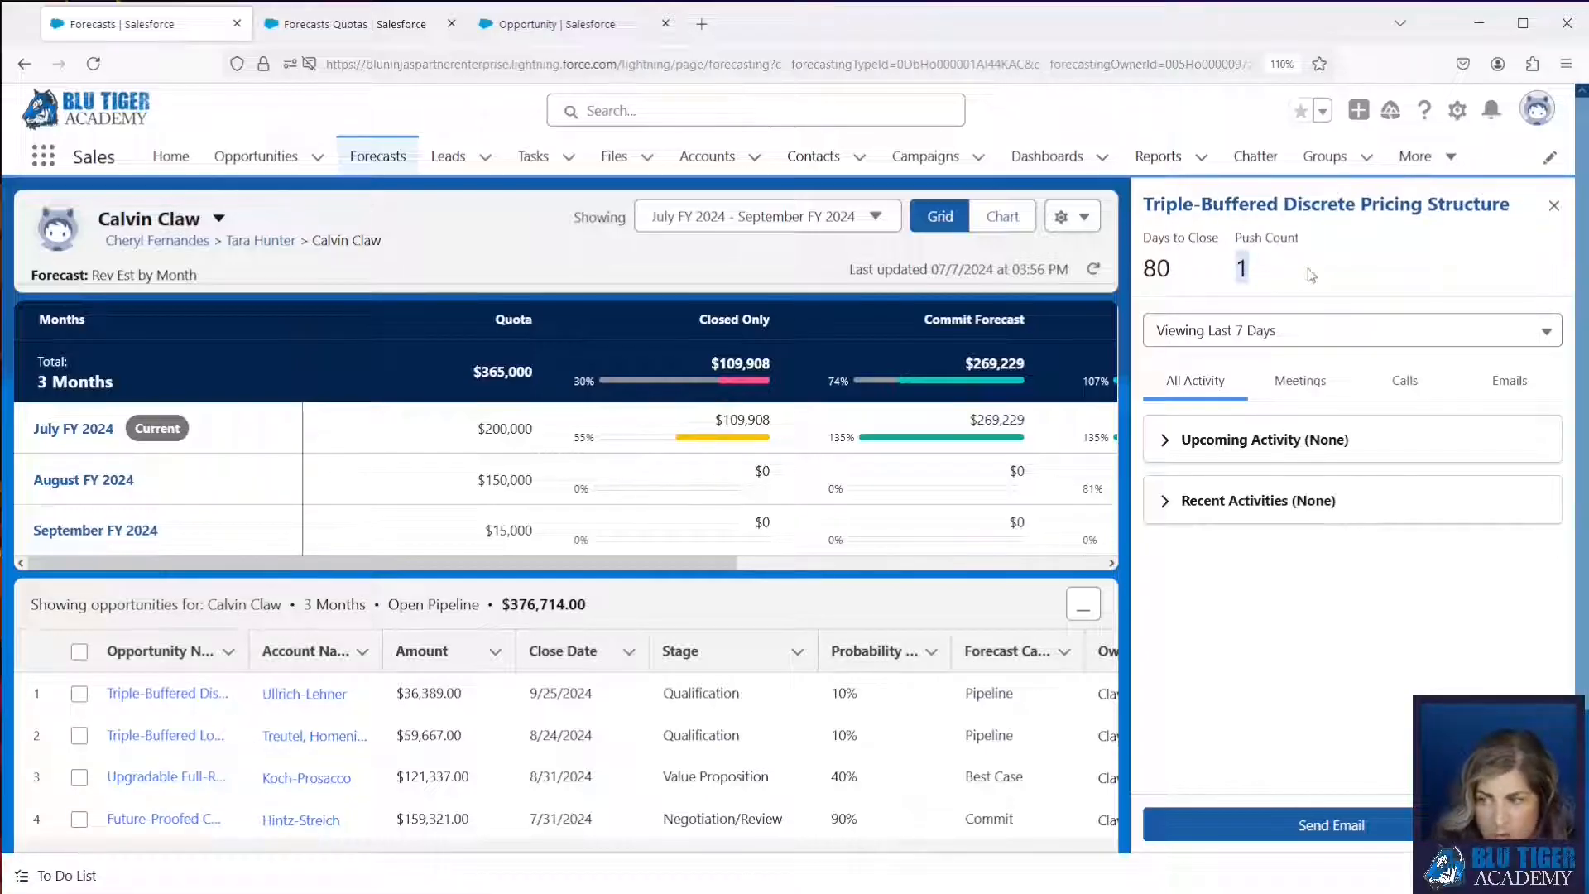
pyautogui.click(1279, 331)
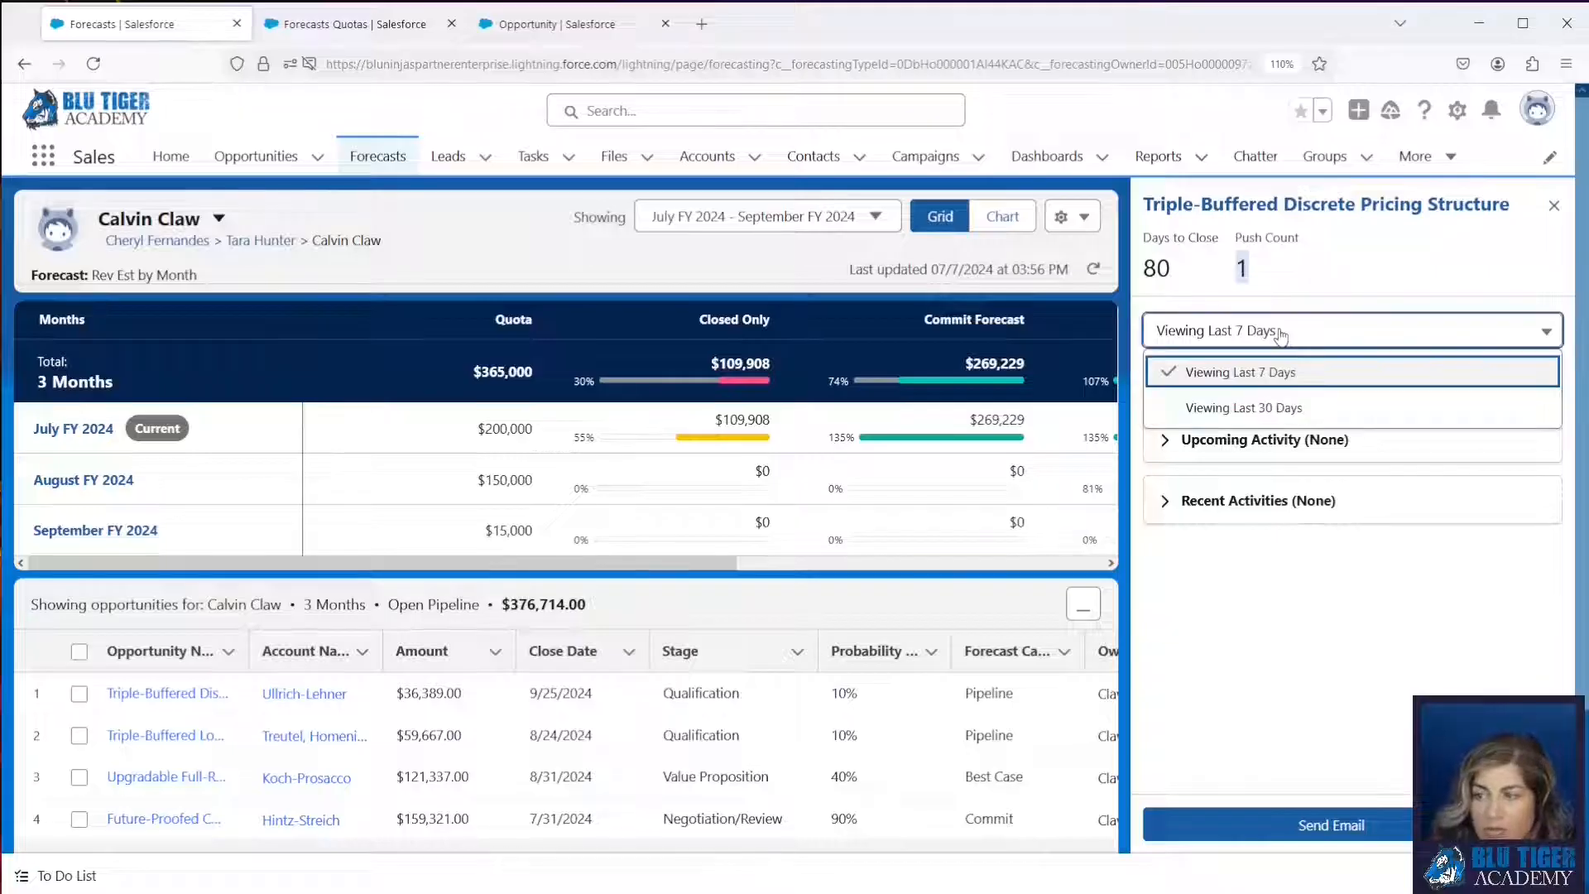
pyautogui.click(1275, 423)
pyautogui.click(1312, 387)
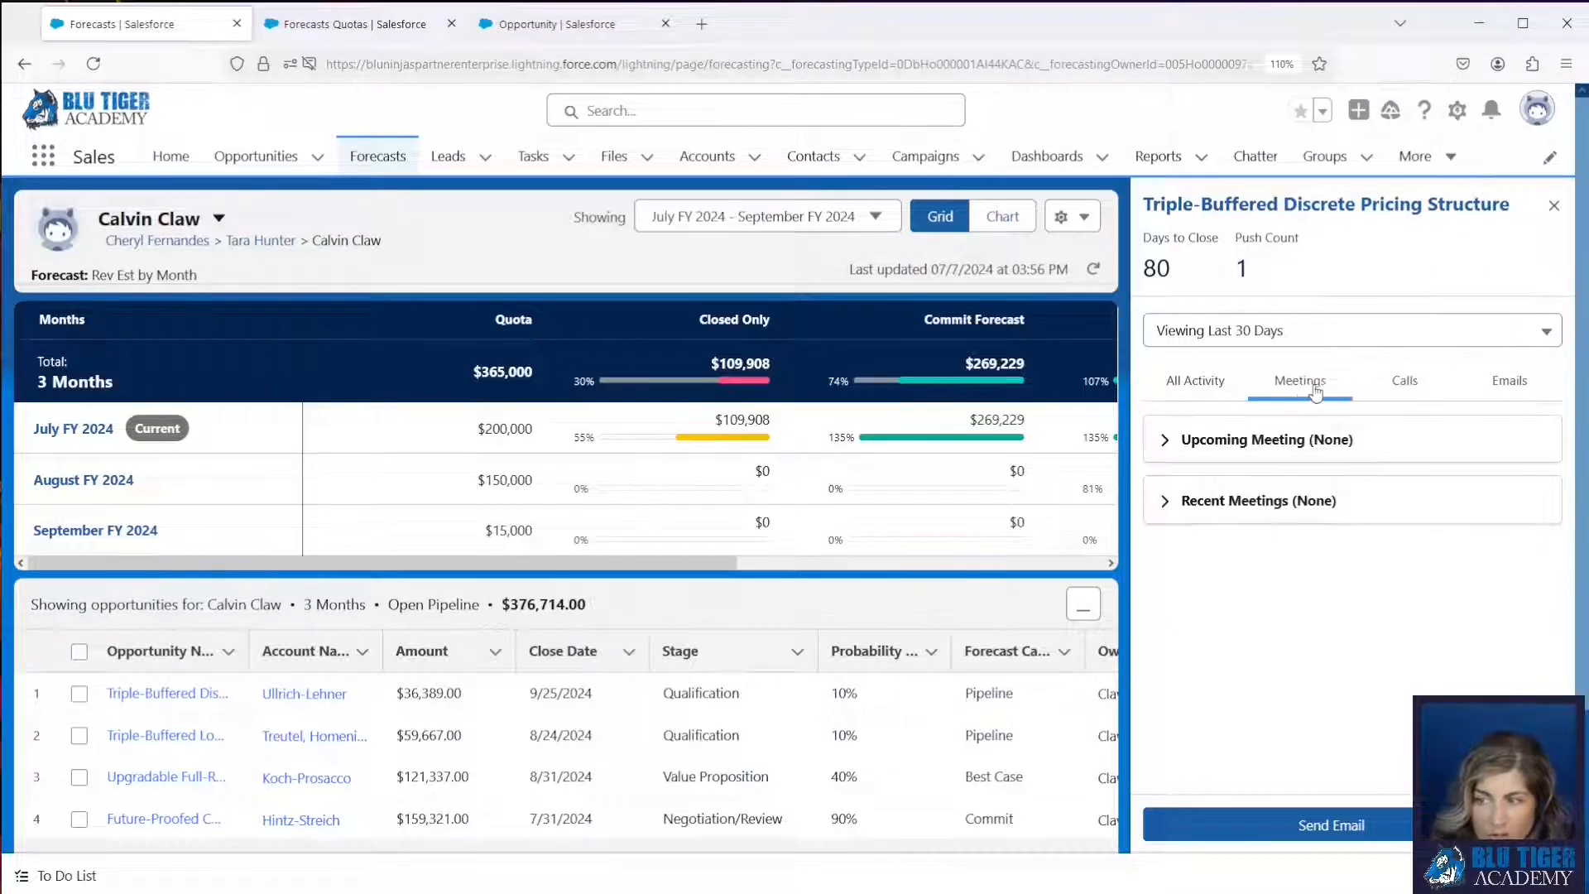
pyautogui.click(1407, 385)
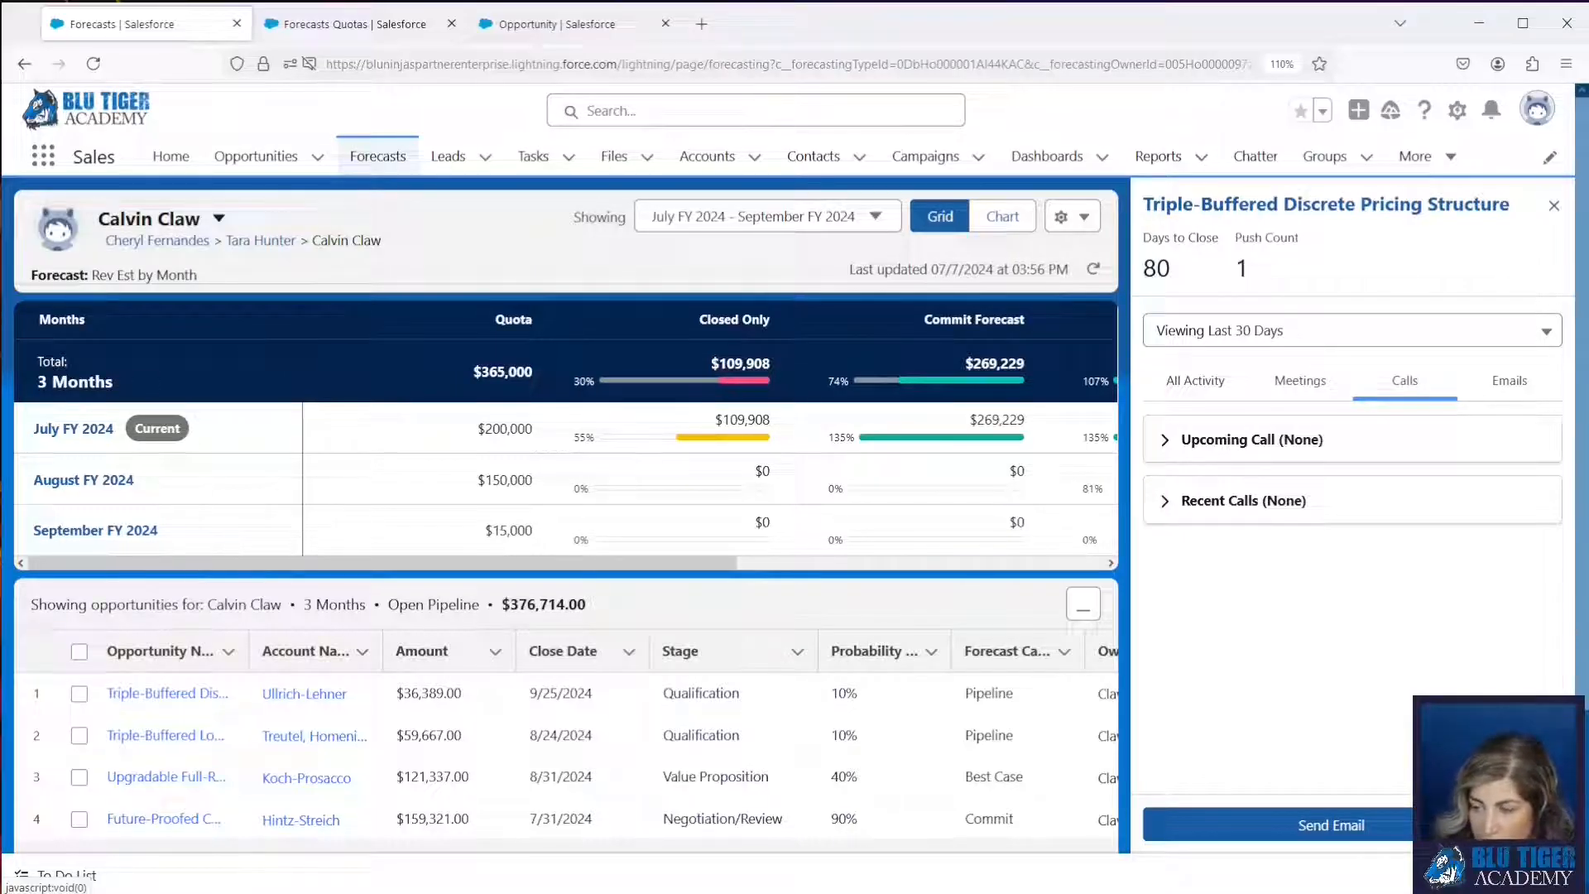
pyautogui.click(1554, 207)
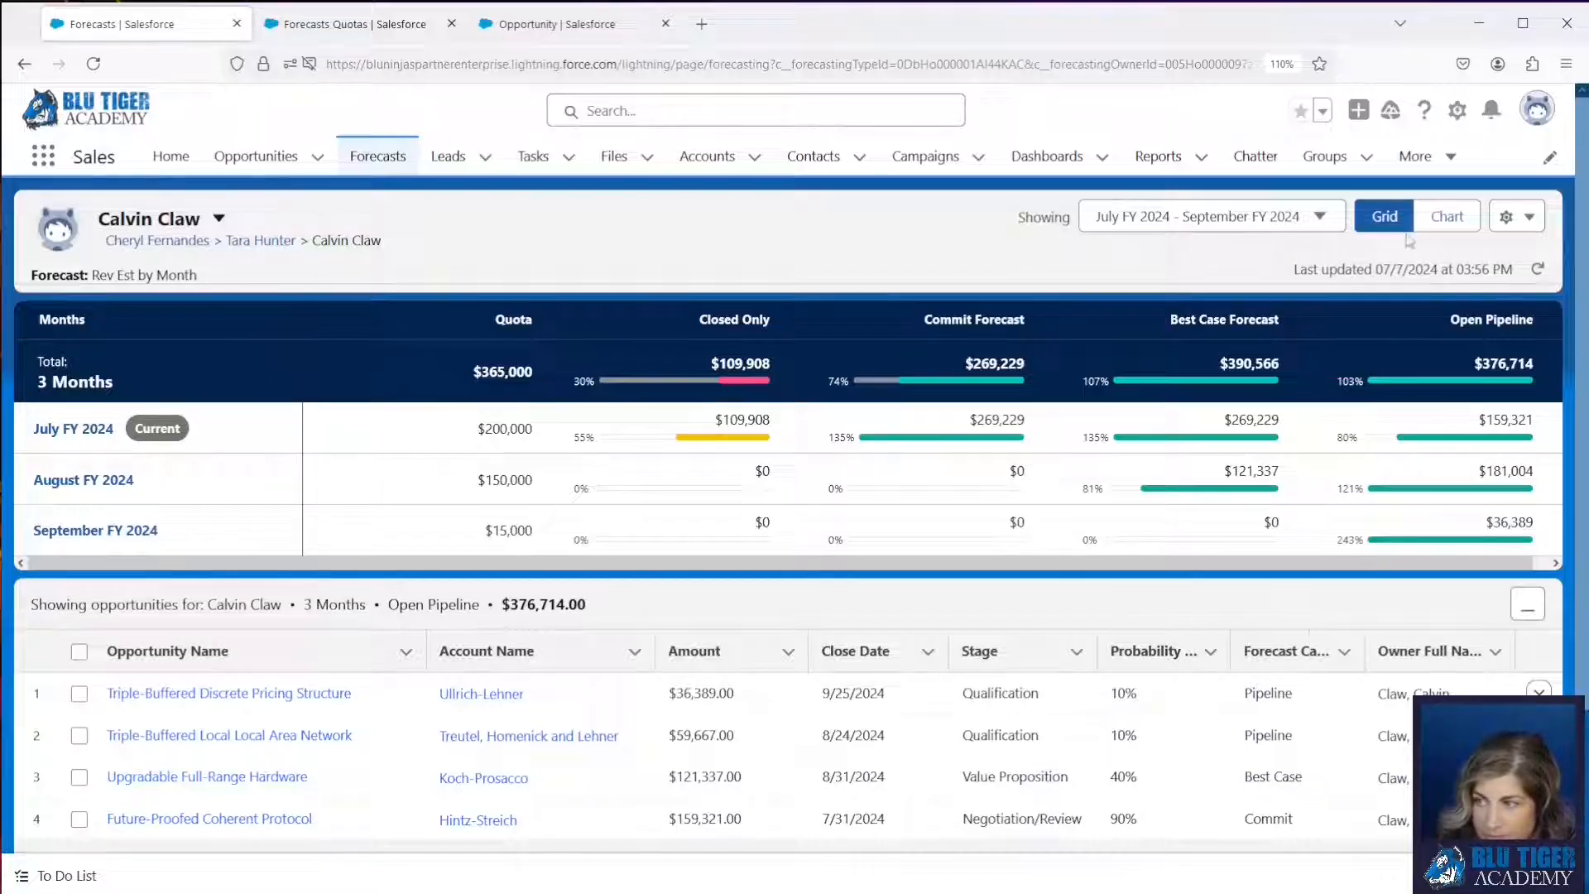
# Turn the Show Quota % Attainment display option off and back on in the forecast grid
pyautogui.click(1534, 222)
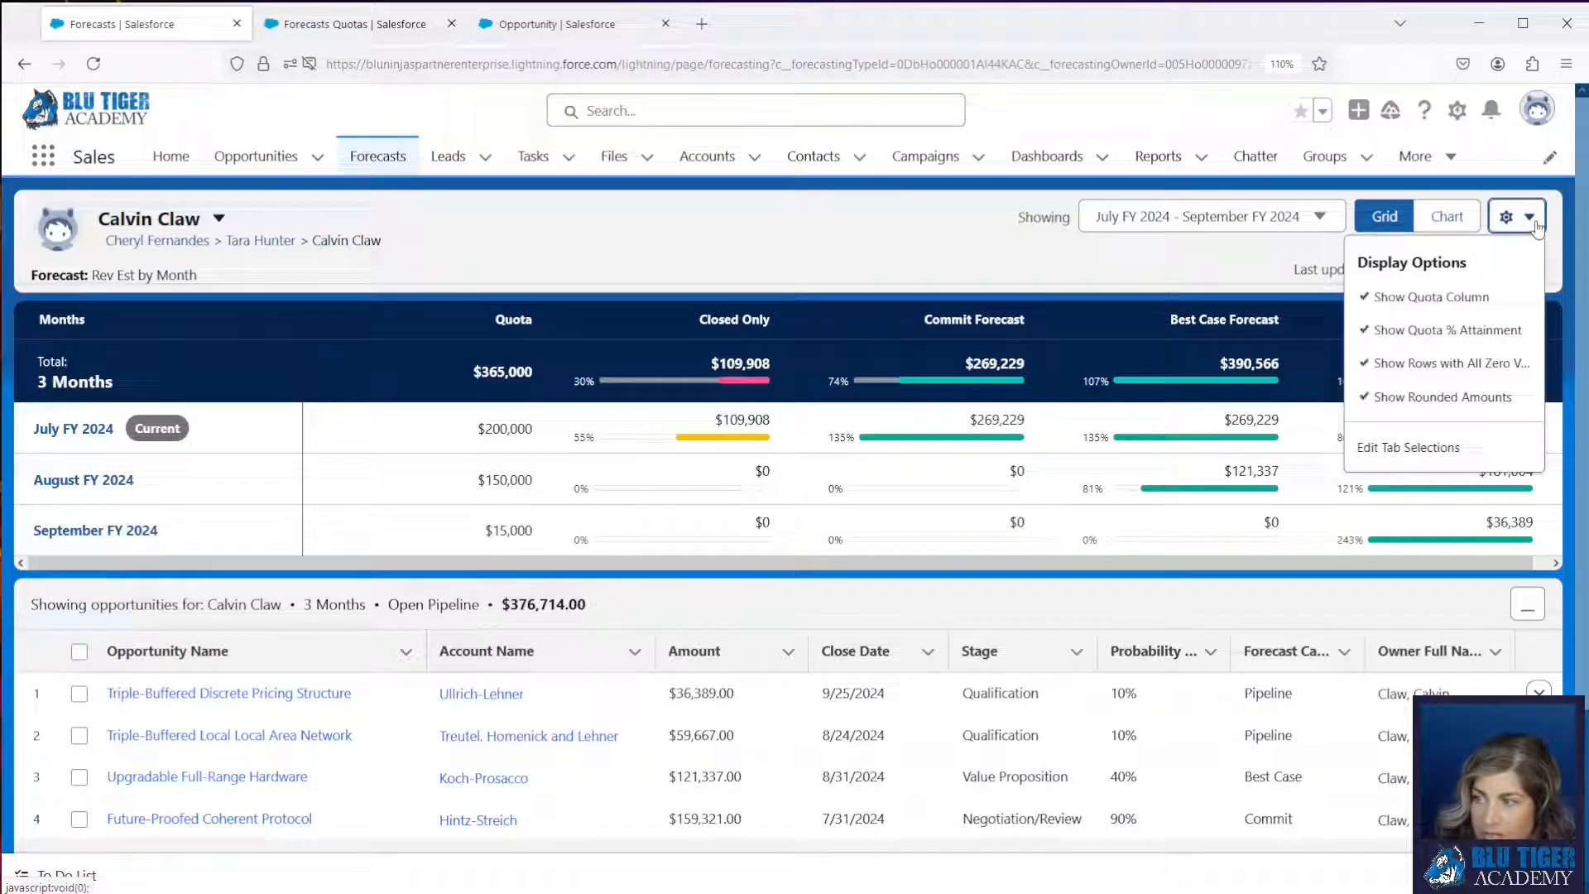
pyautogui.click(1402, 337)
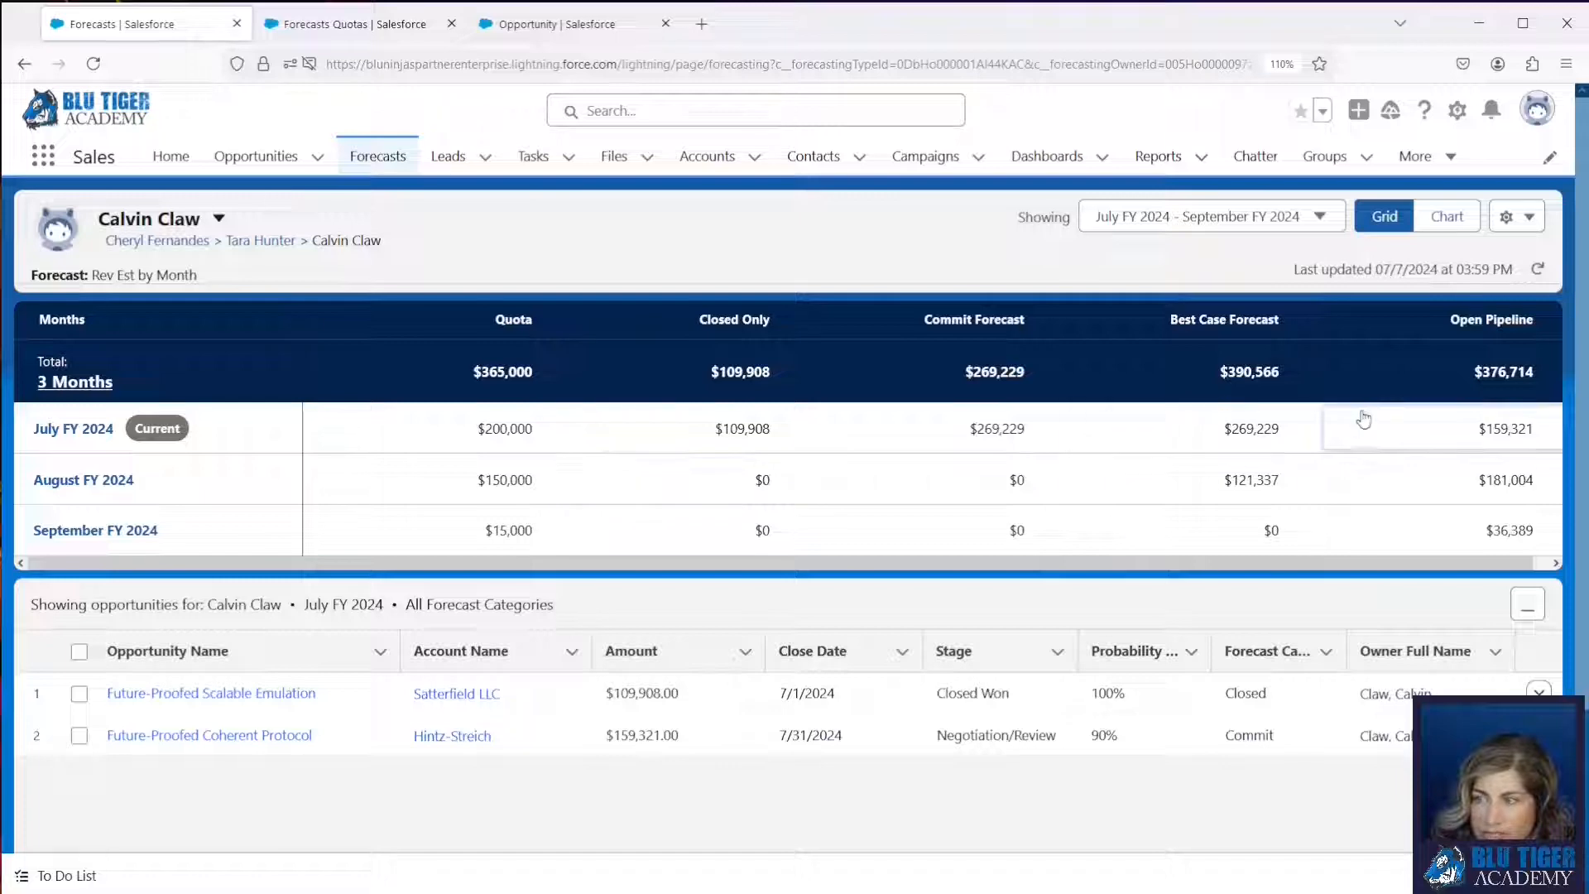
pyautogui.click(1506, 215)
pyautogui.click(1447, 338)
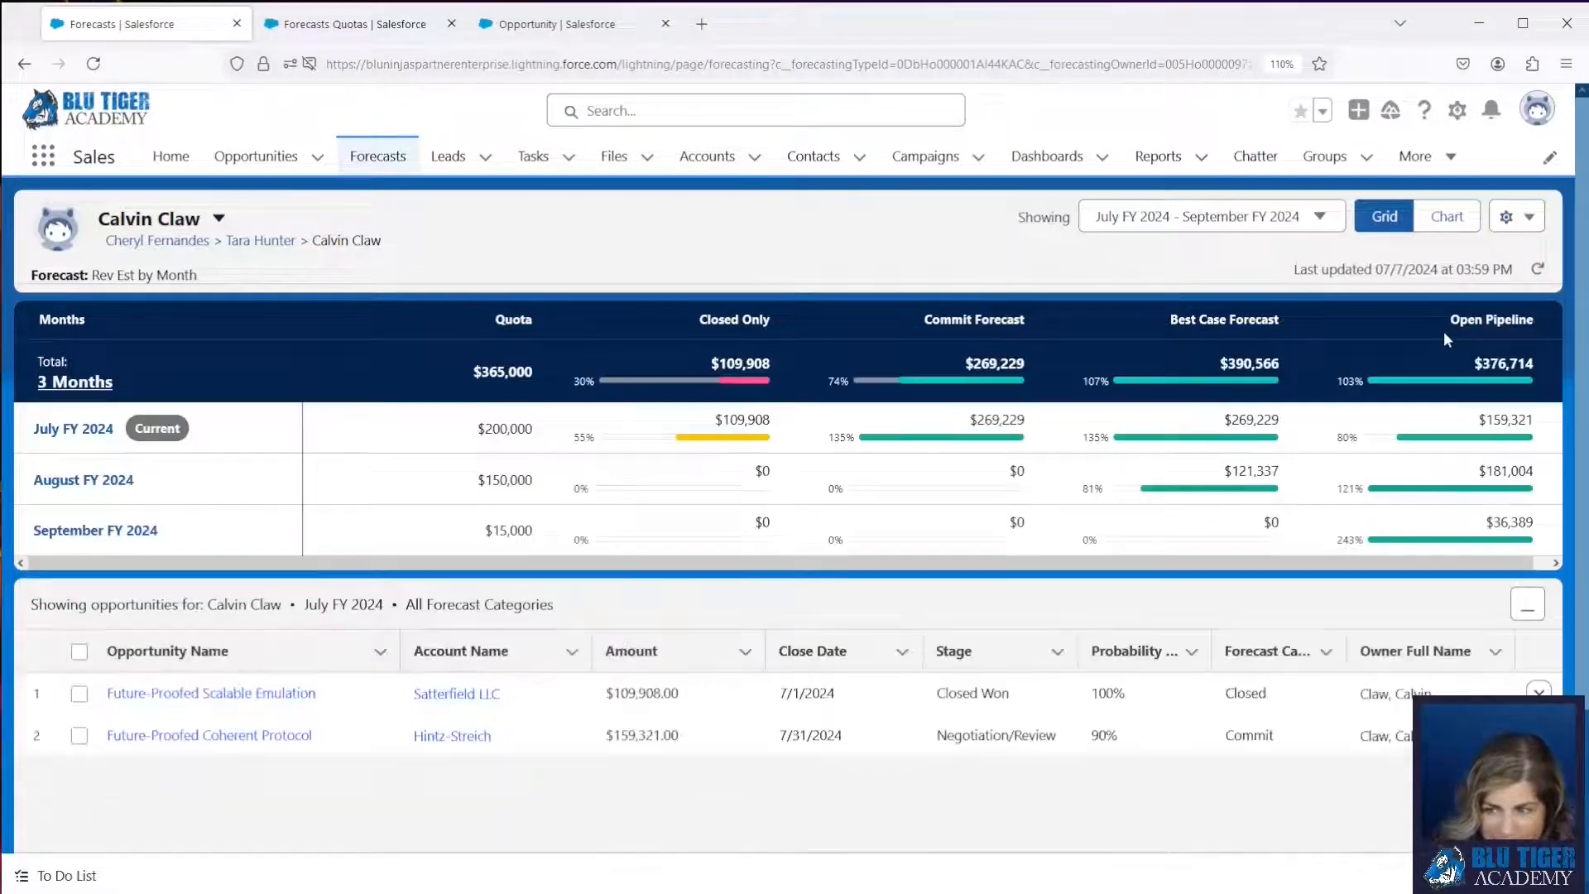
# Turn the Show Rounded Amounts display option off and back on in the forecast grid
pyautogui.click(1506, 219)
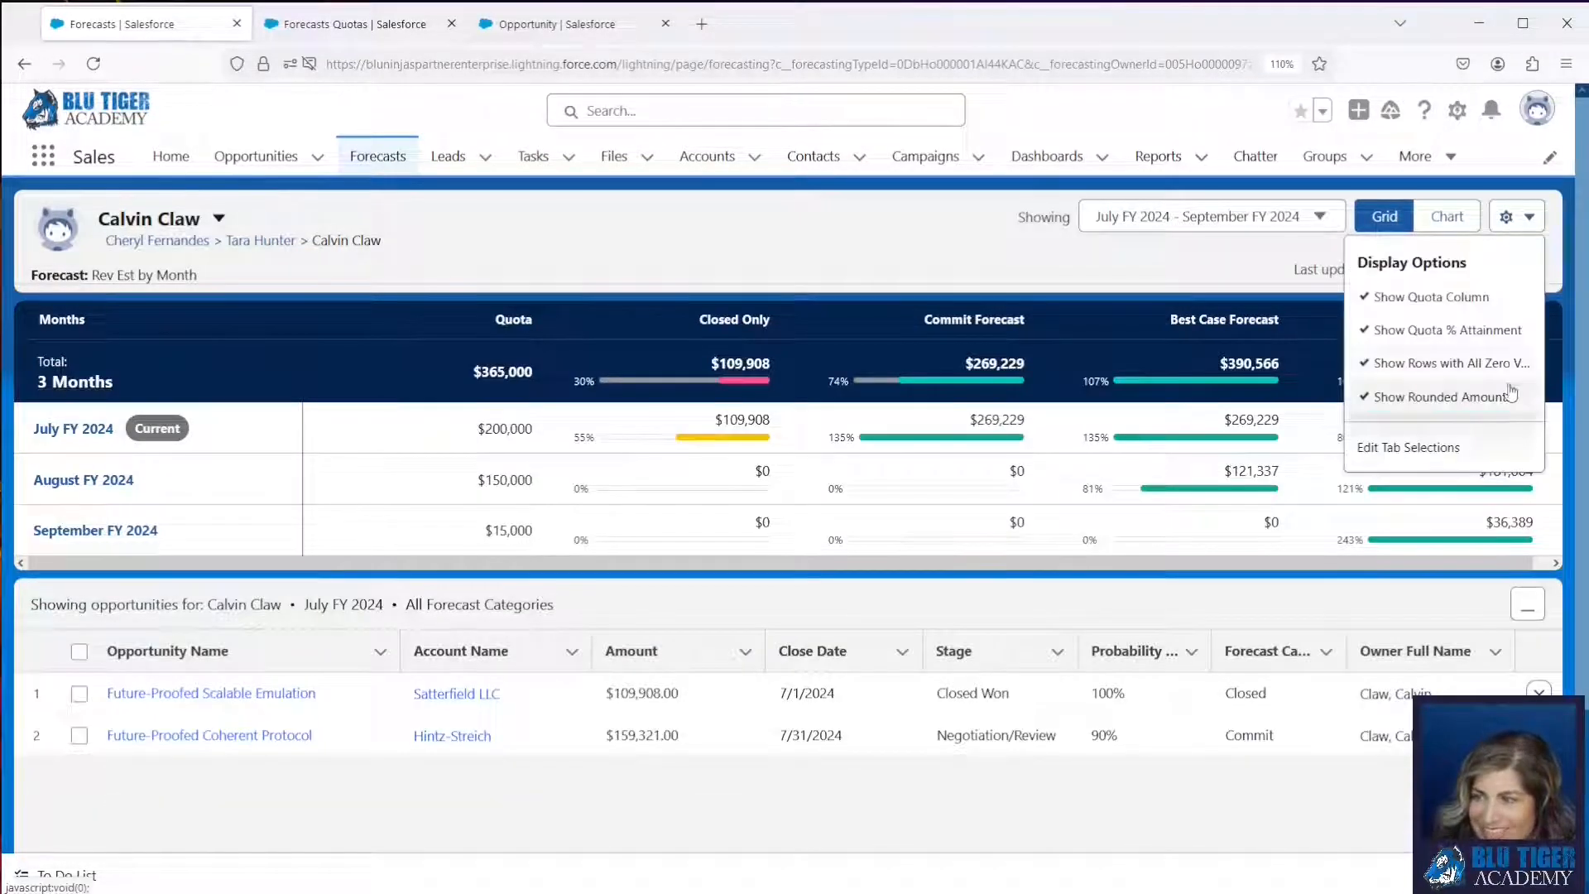
pyautogui.click(1428, 405)
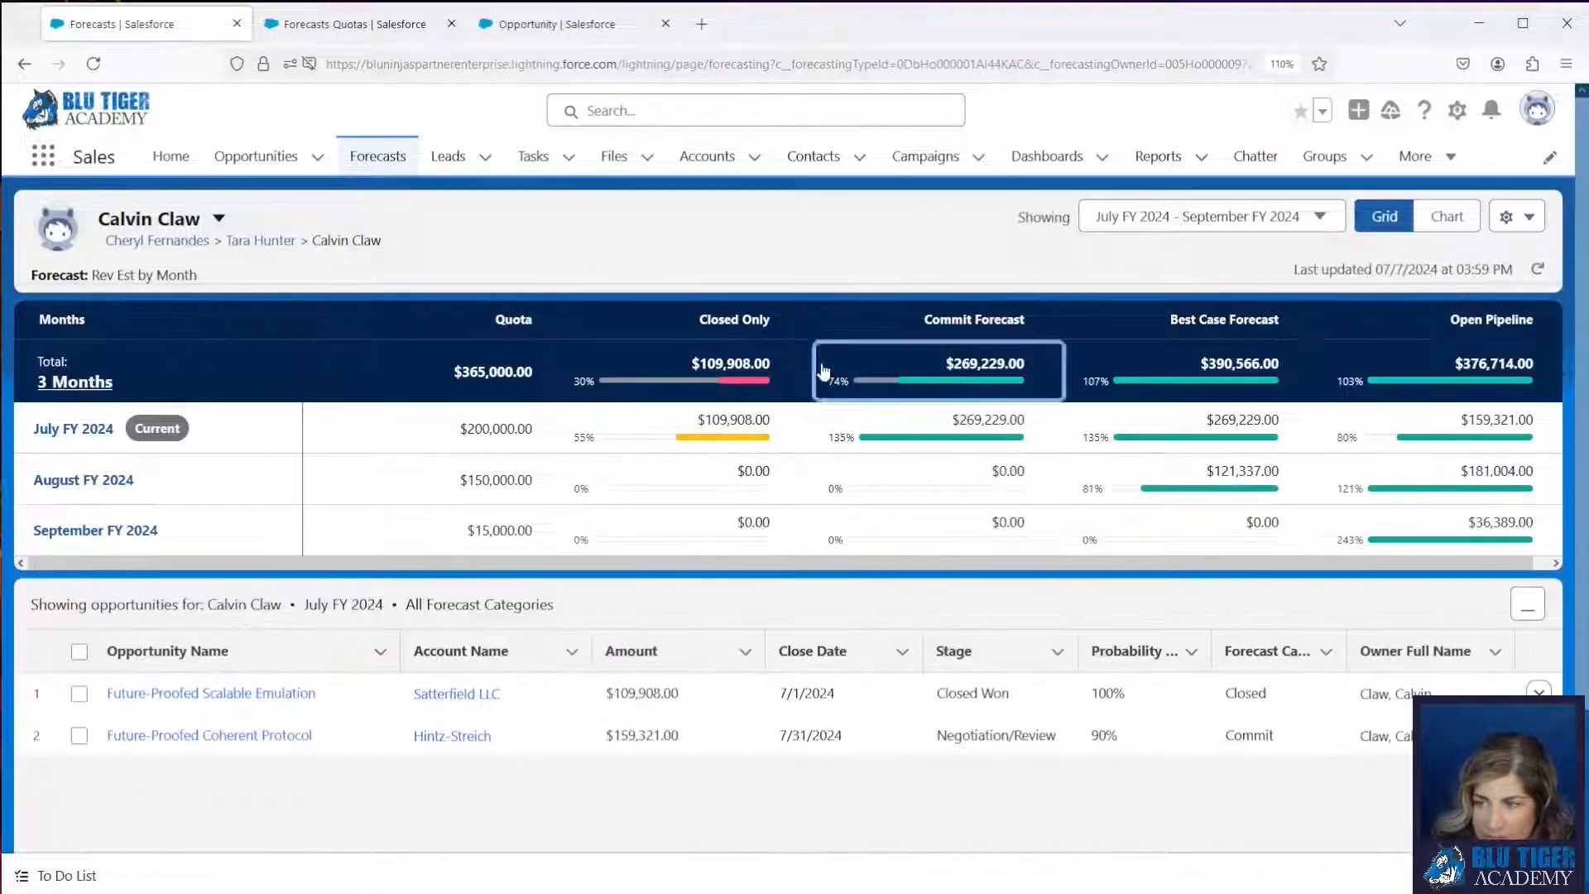
pyautogui.click(1520, 218)
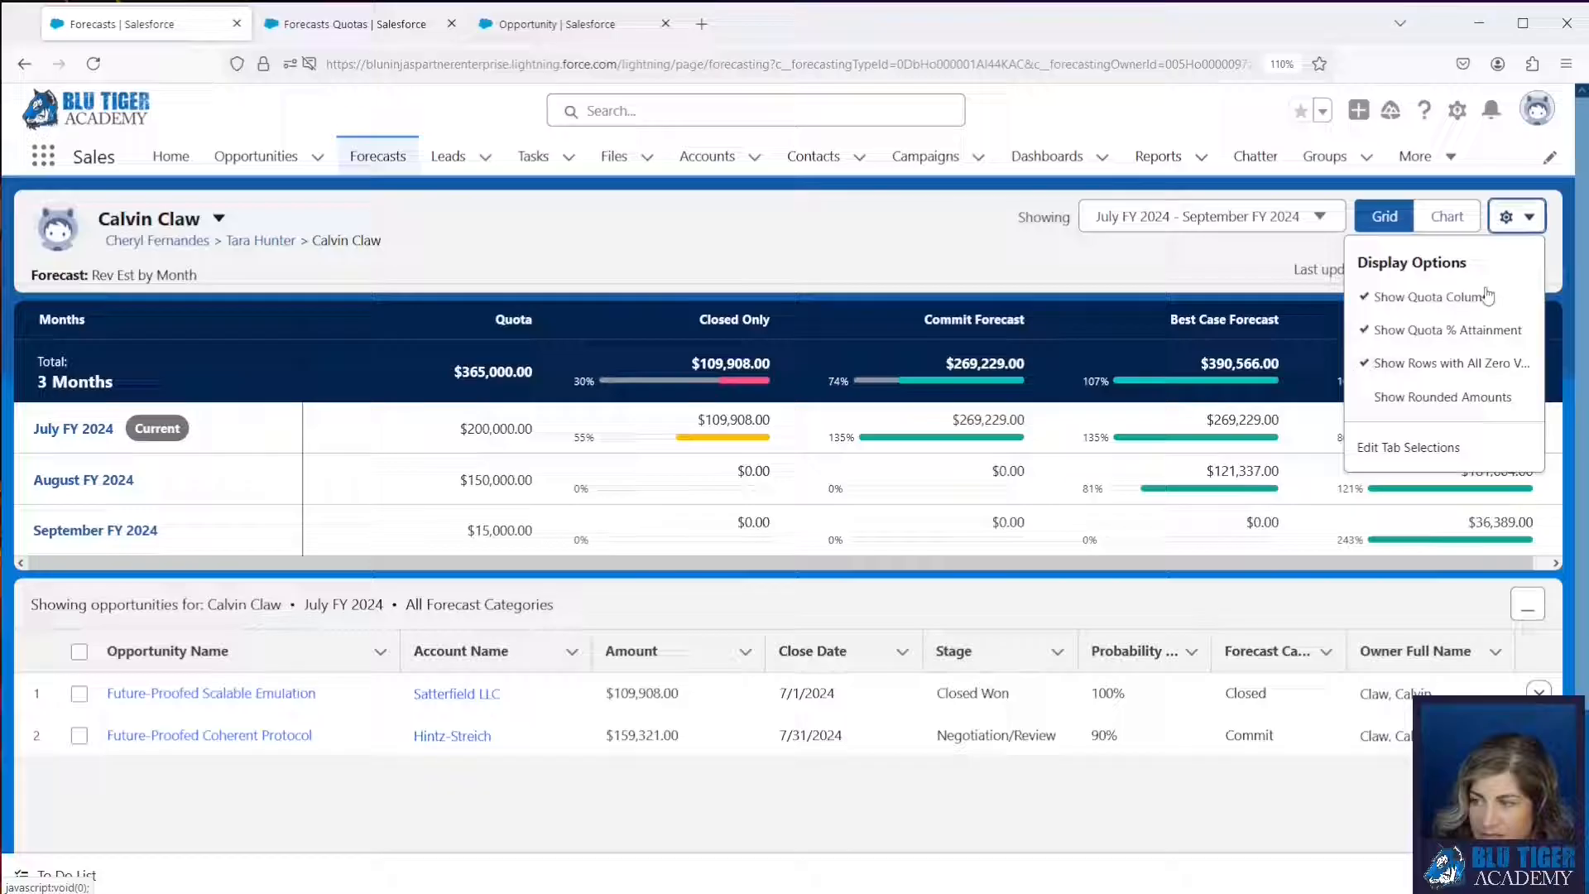
pyautogui.click(1439, 396)
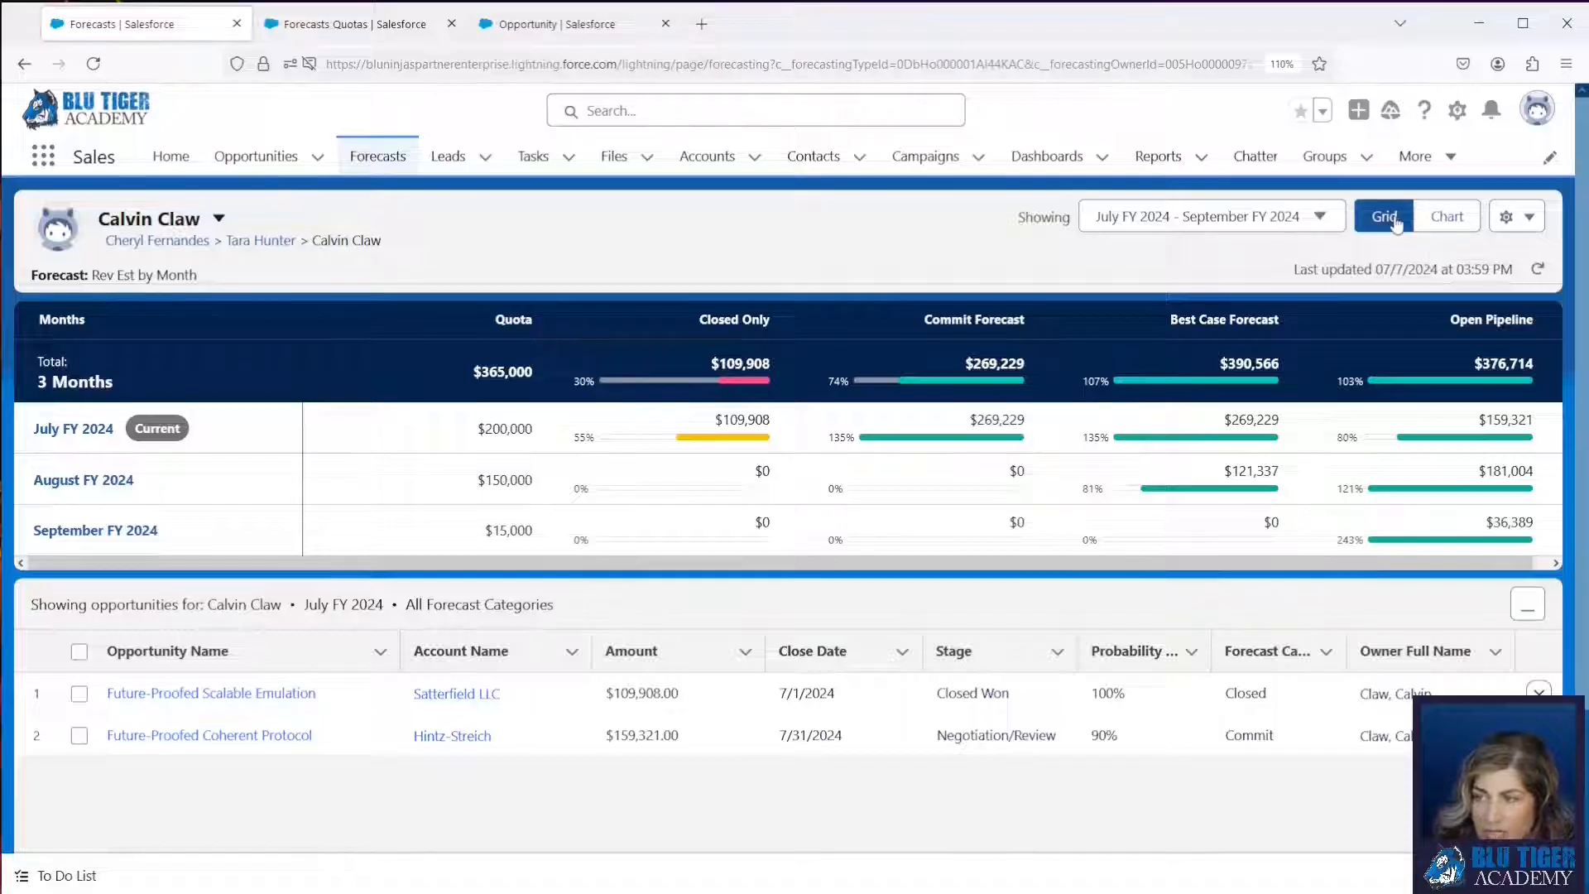
# Switch the forecast to the chart view and read what the Forecast Changes chart requires
pyautogui.click(1447, 222)
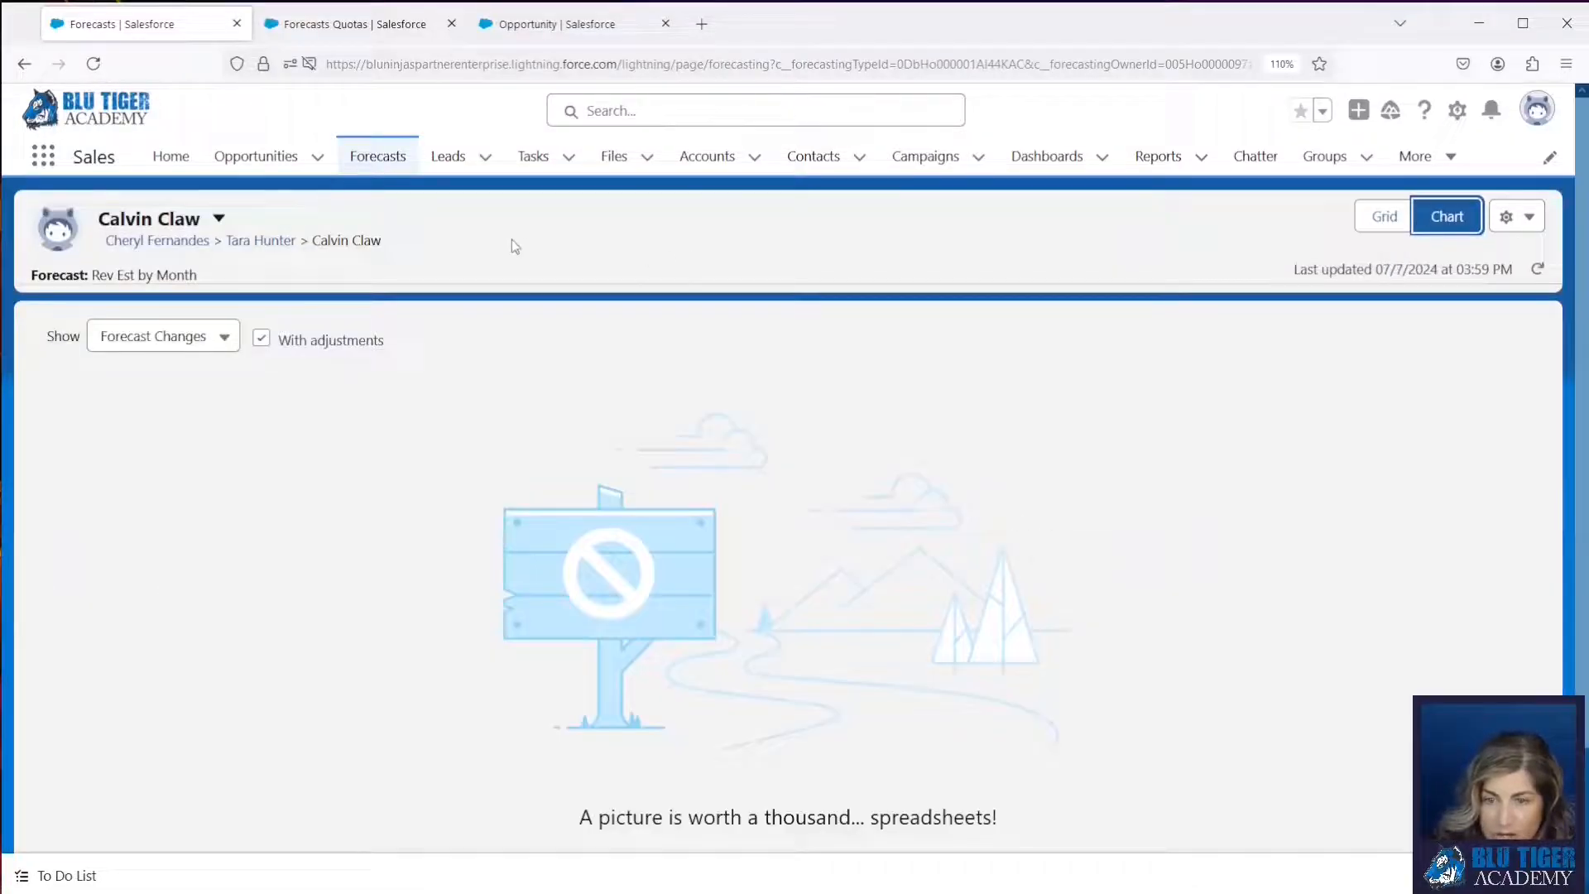
pyautogui.scroll(-2, 780, 467)
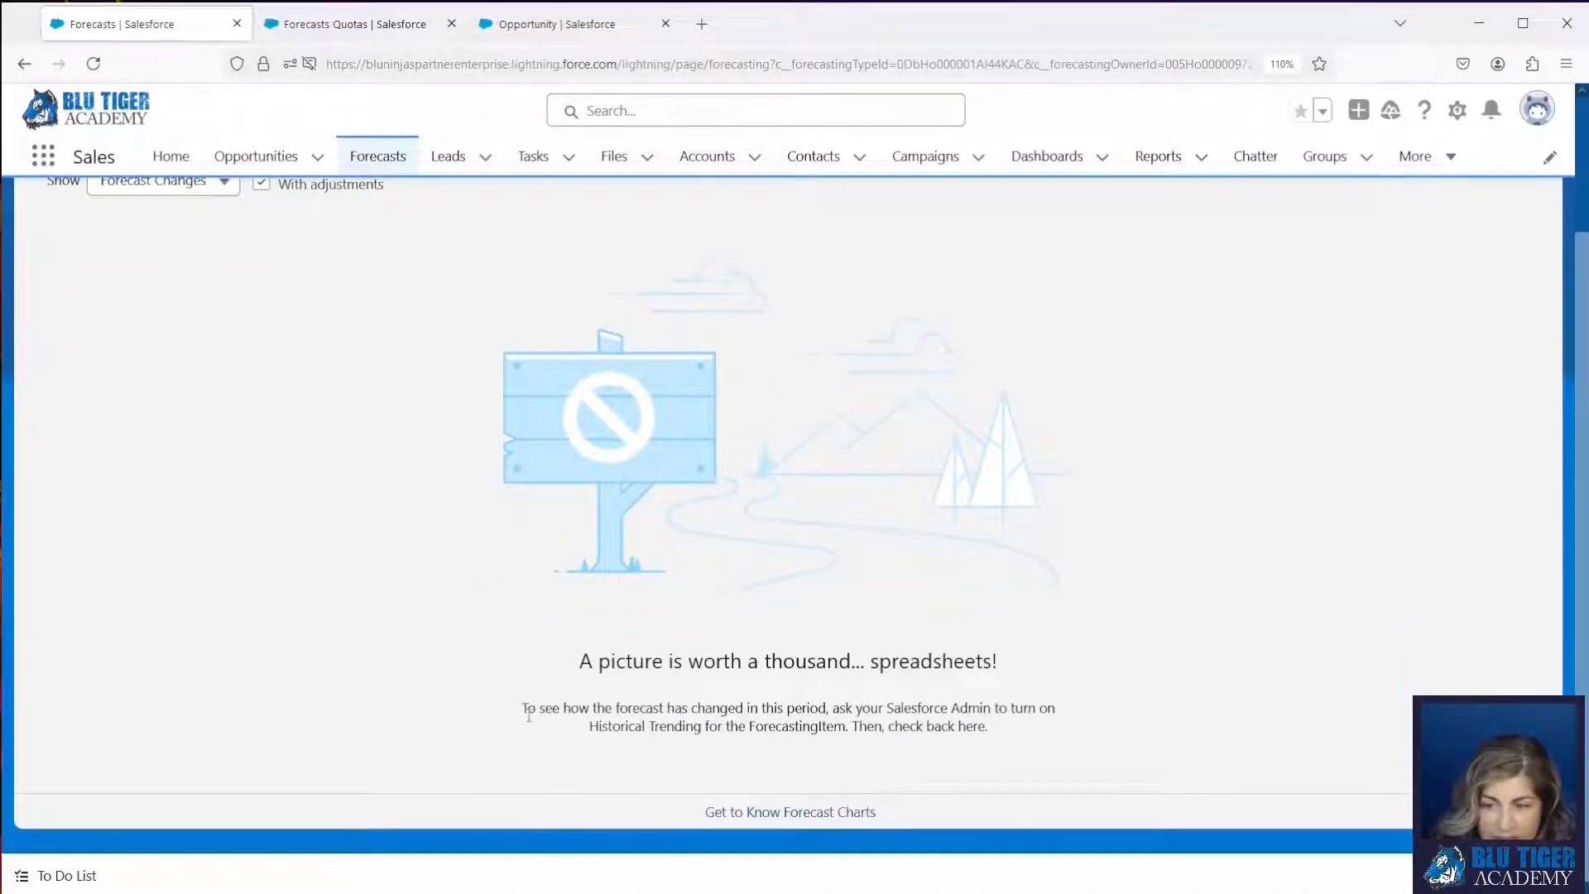
pyautogui.moveTo(527, 712); pyautogui.dragTo(1094, 722)
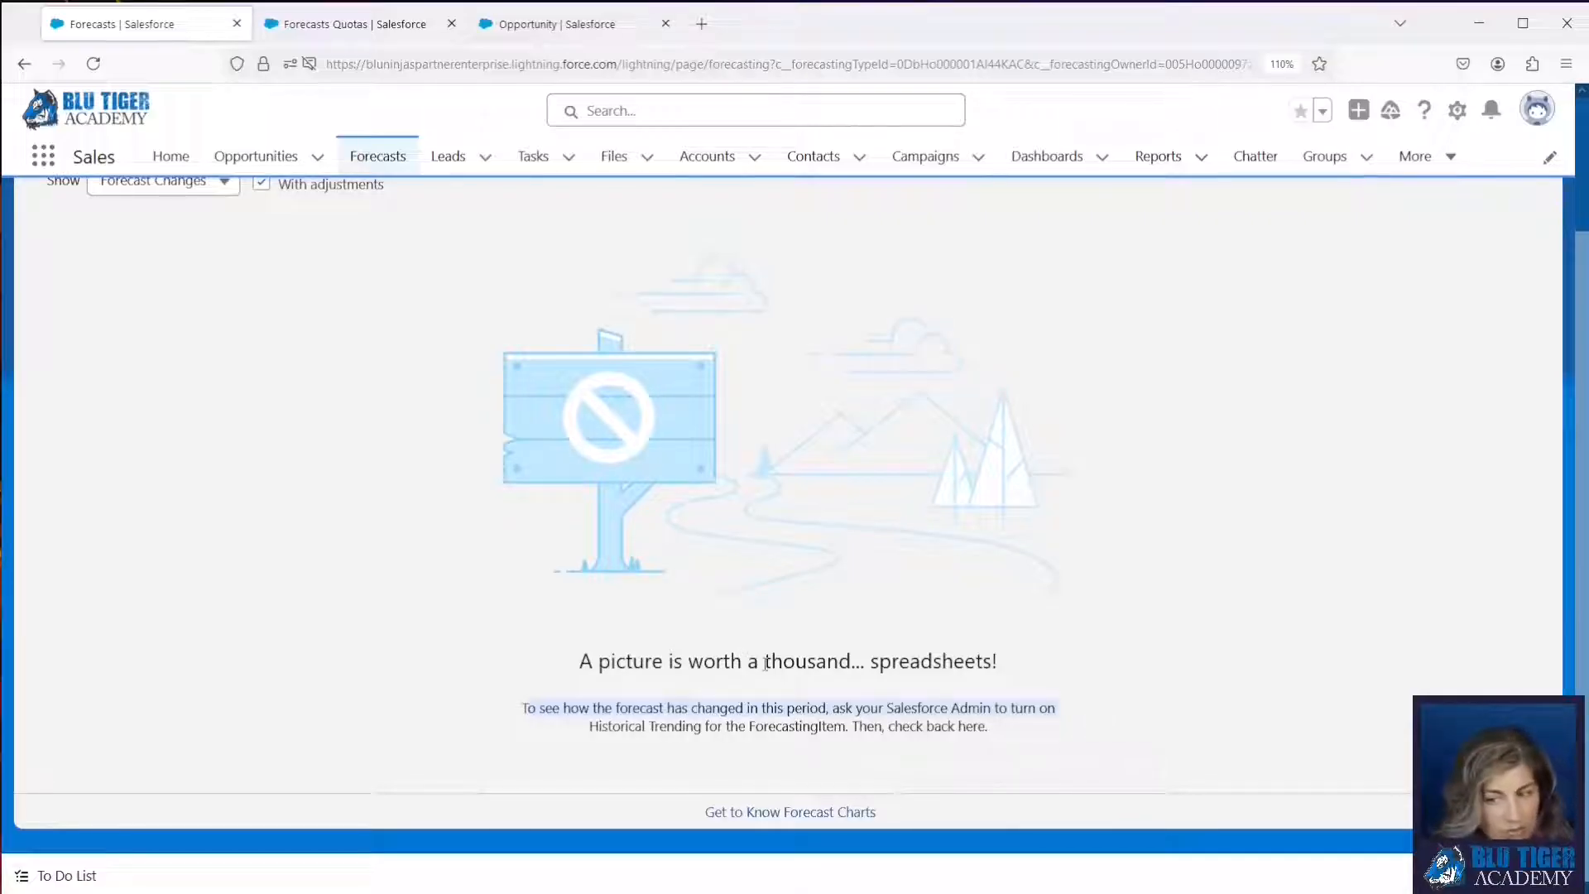
# Search Setup for "hist" and open the Historical Trending settings
pyautogui.click(361, 27)
pyautogui.click(138, 213)
pyautogui.hotkey('ctrl', 'a')
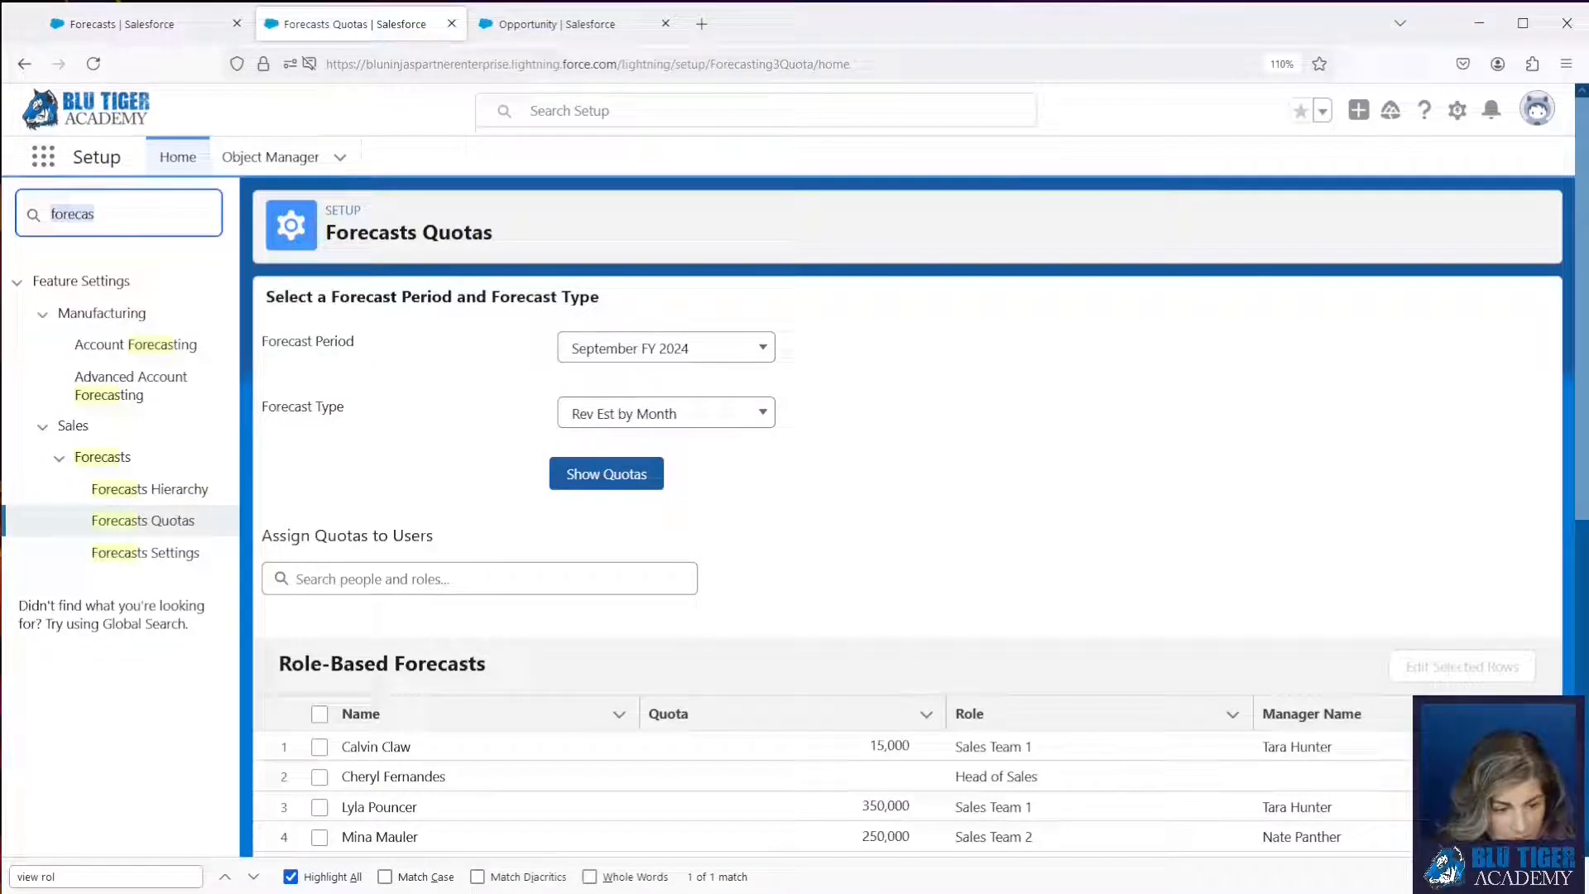
pyautogui.write('hist')
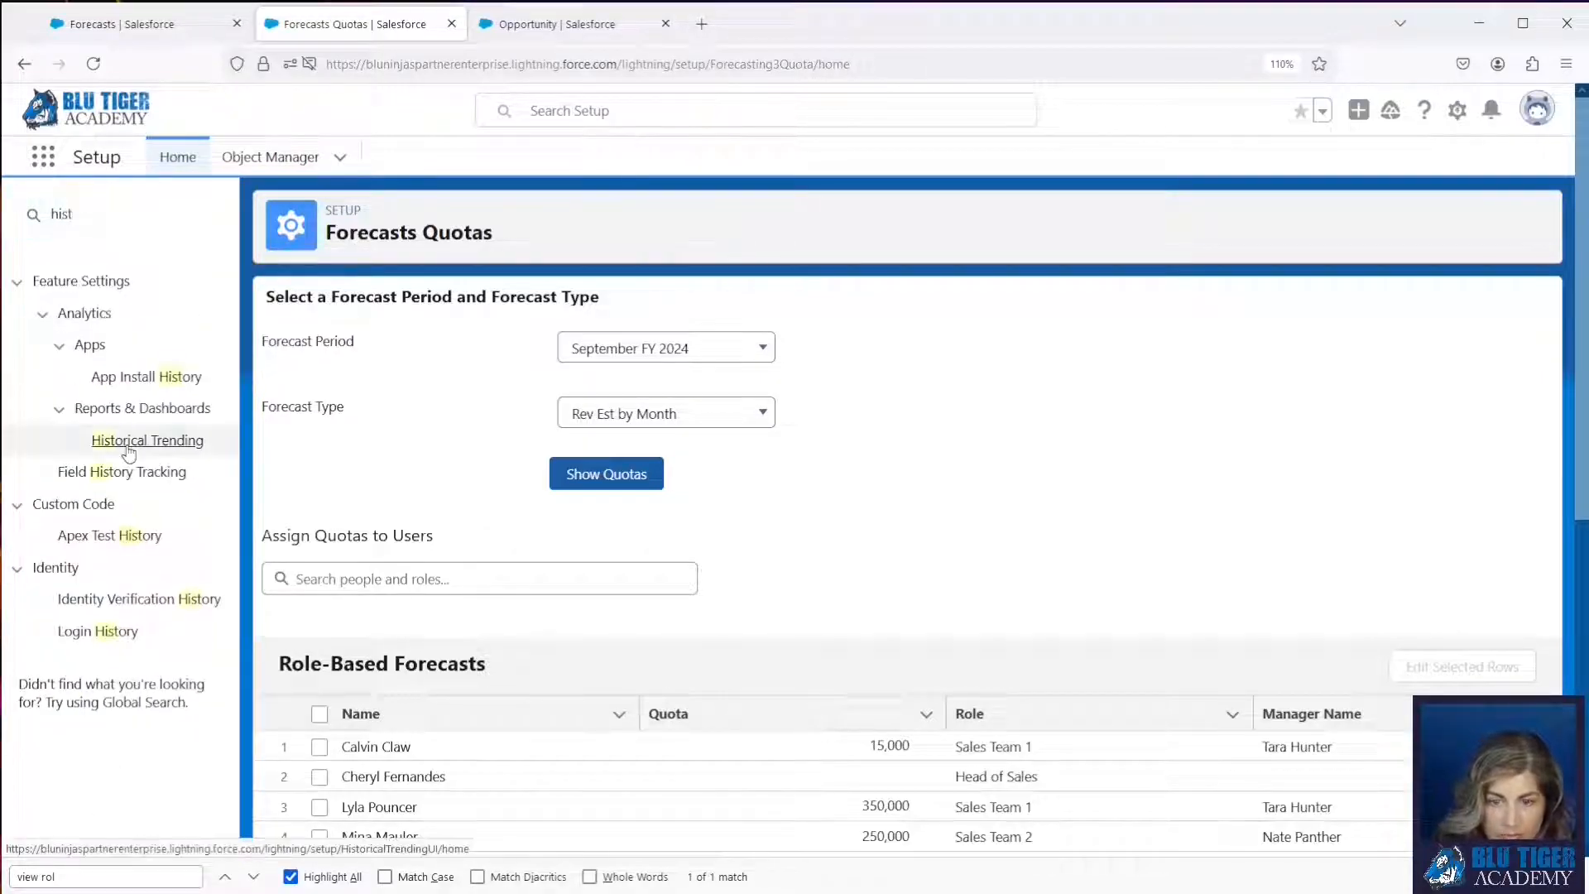
pyautogui.click(126, 446)
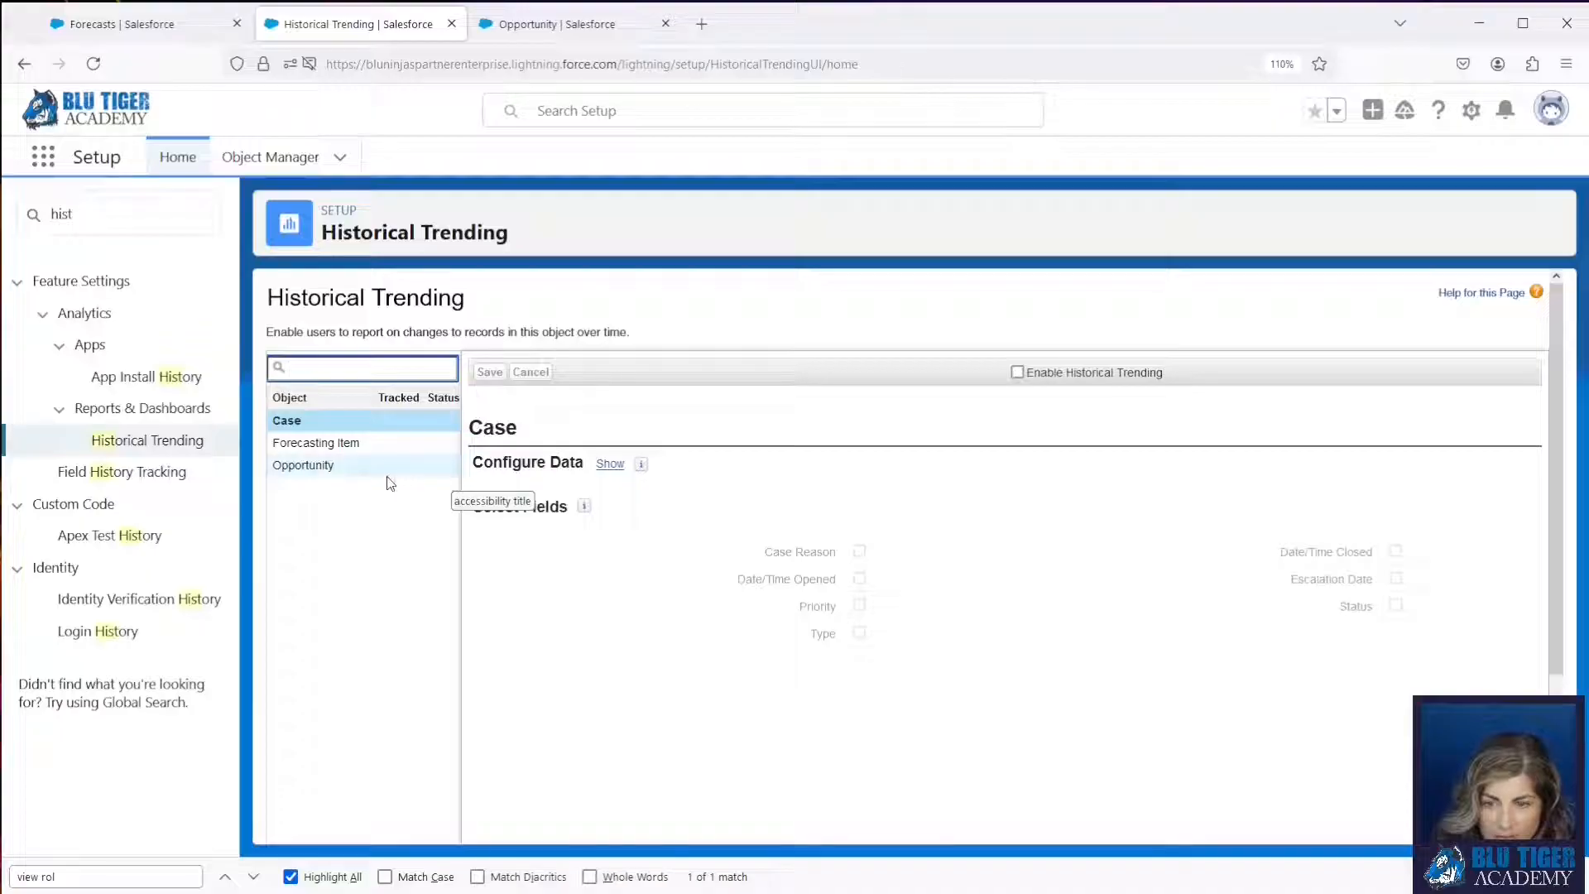
# Enable historical trending for the Forecasting Item object with 13 months of historical data, and save the settings
pyautogui.click(310, 445)
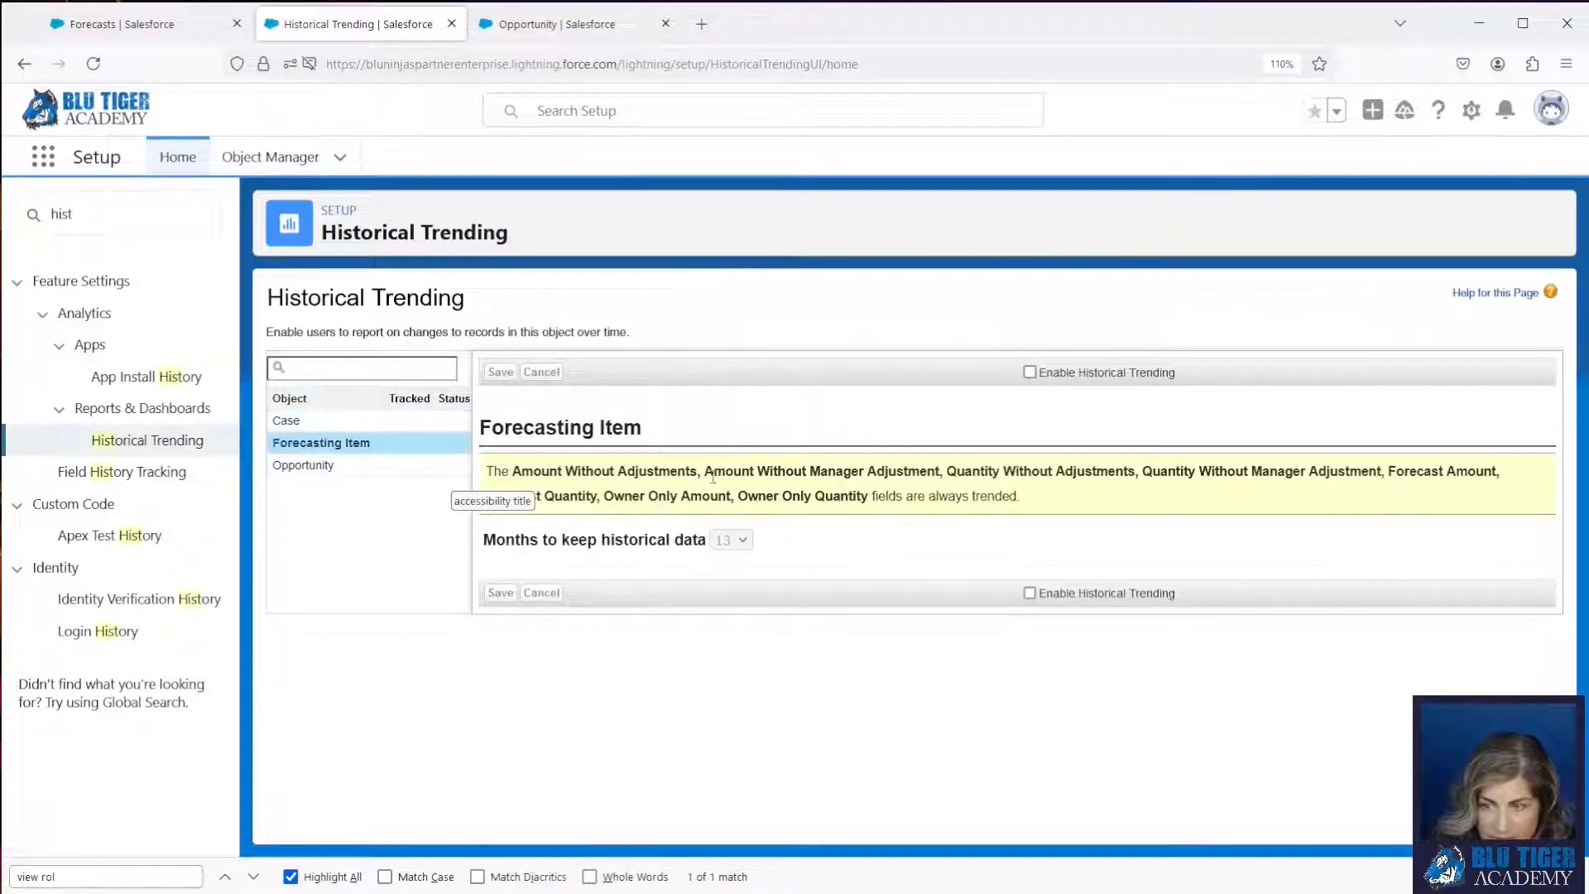
pyautogui.click(1030, 373)
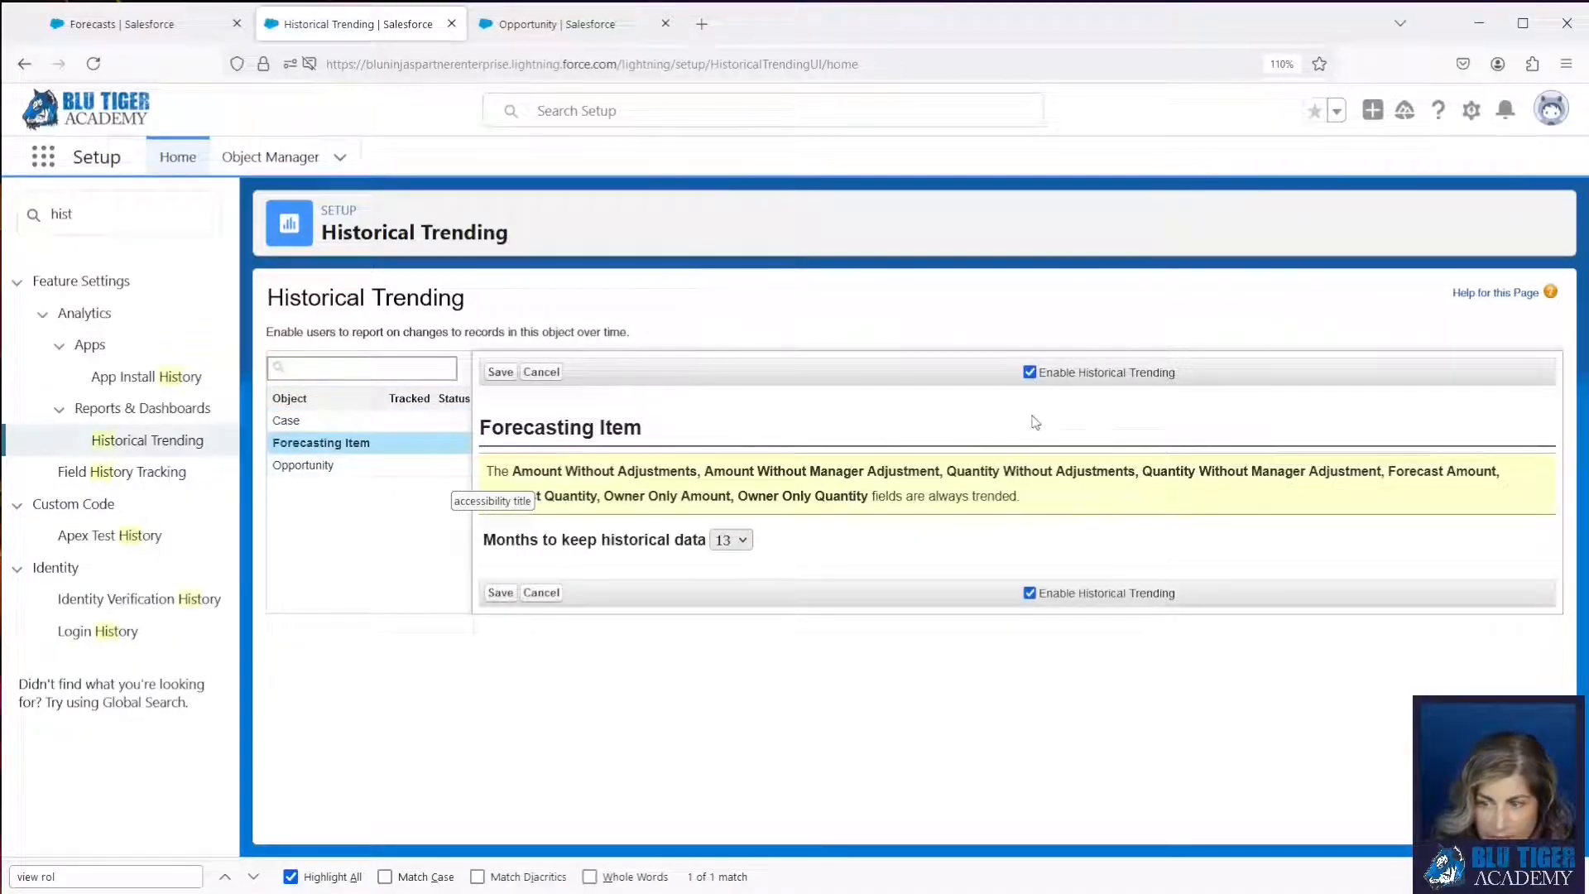
pyautogui.click(738, 549)
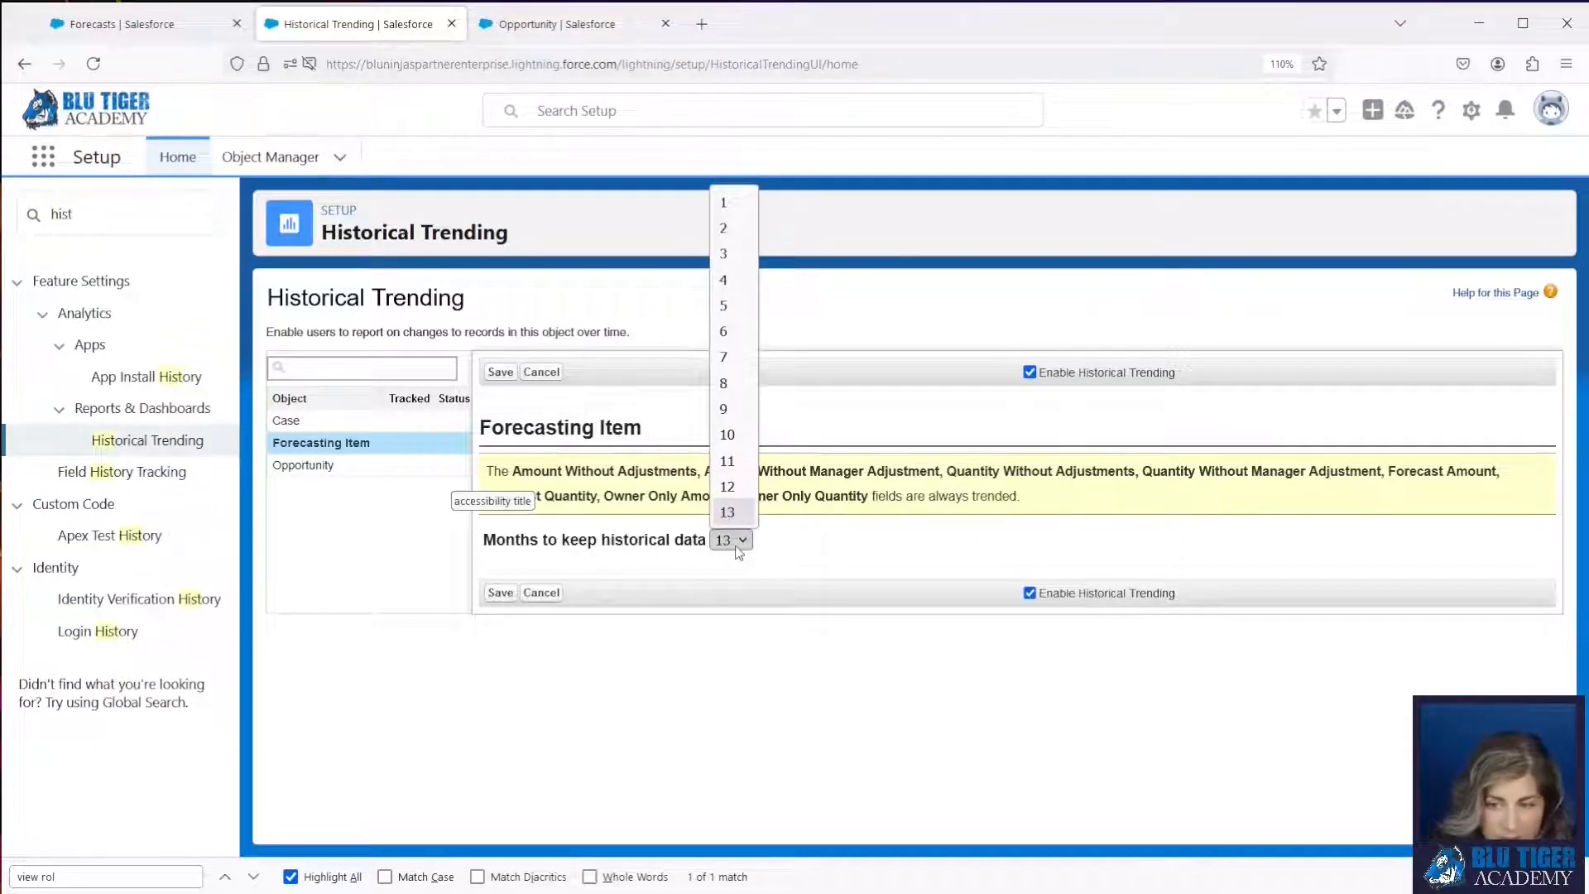
pyautogui.click(586, 564)
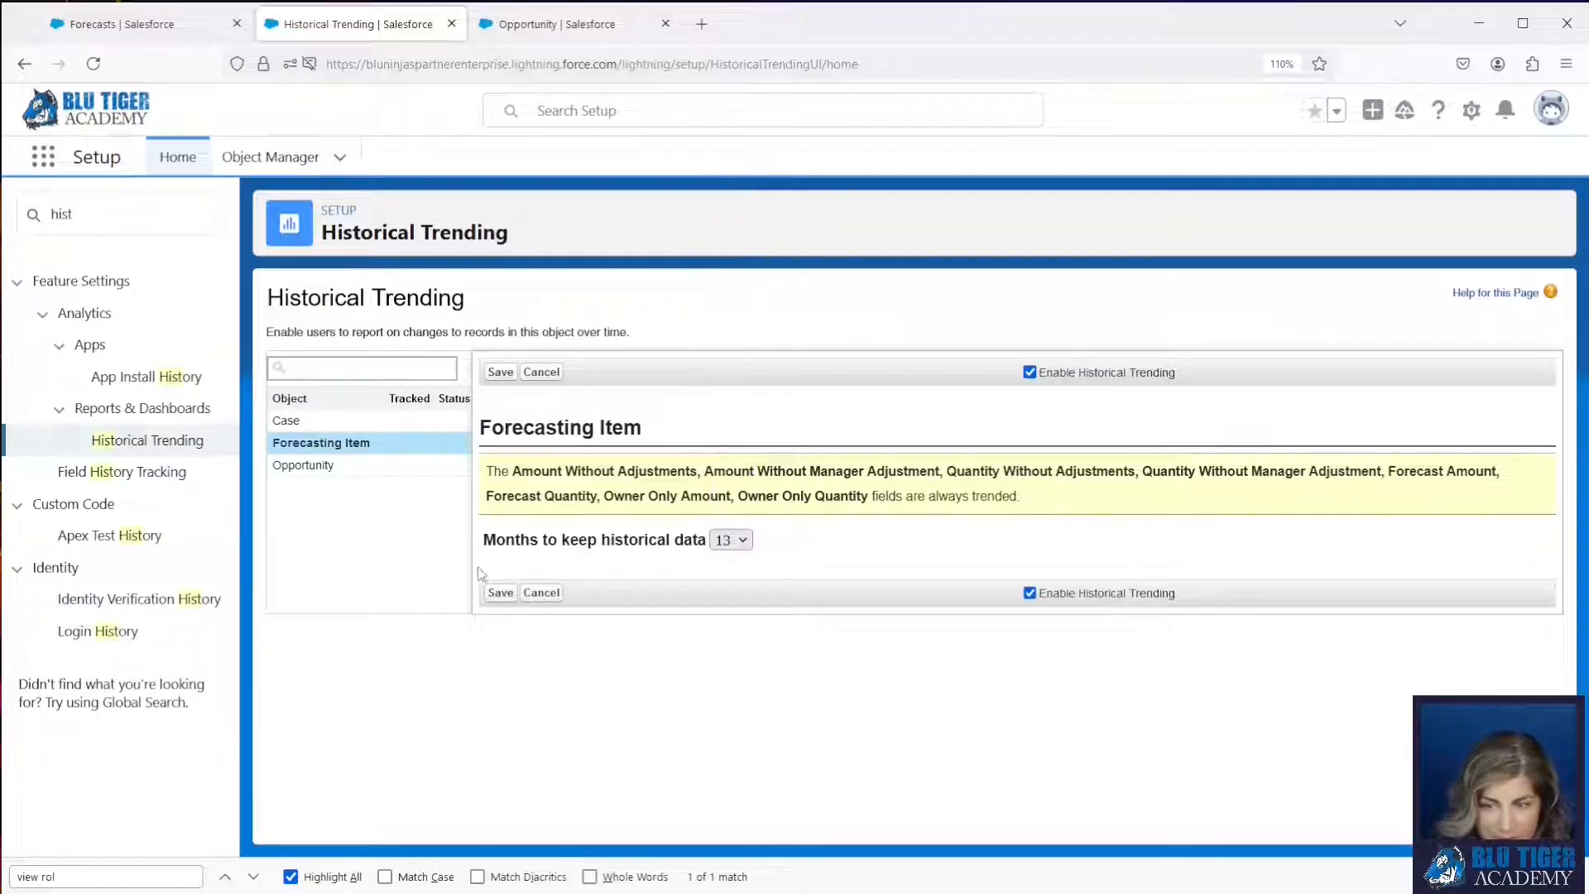
pyautogui.click(499, 592)
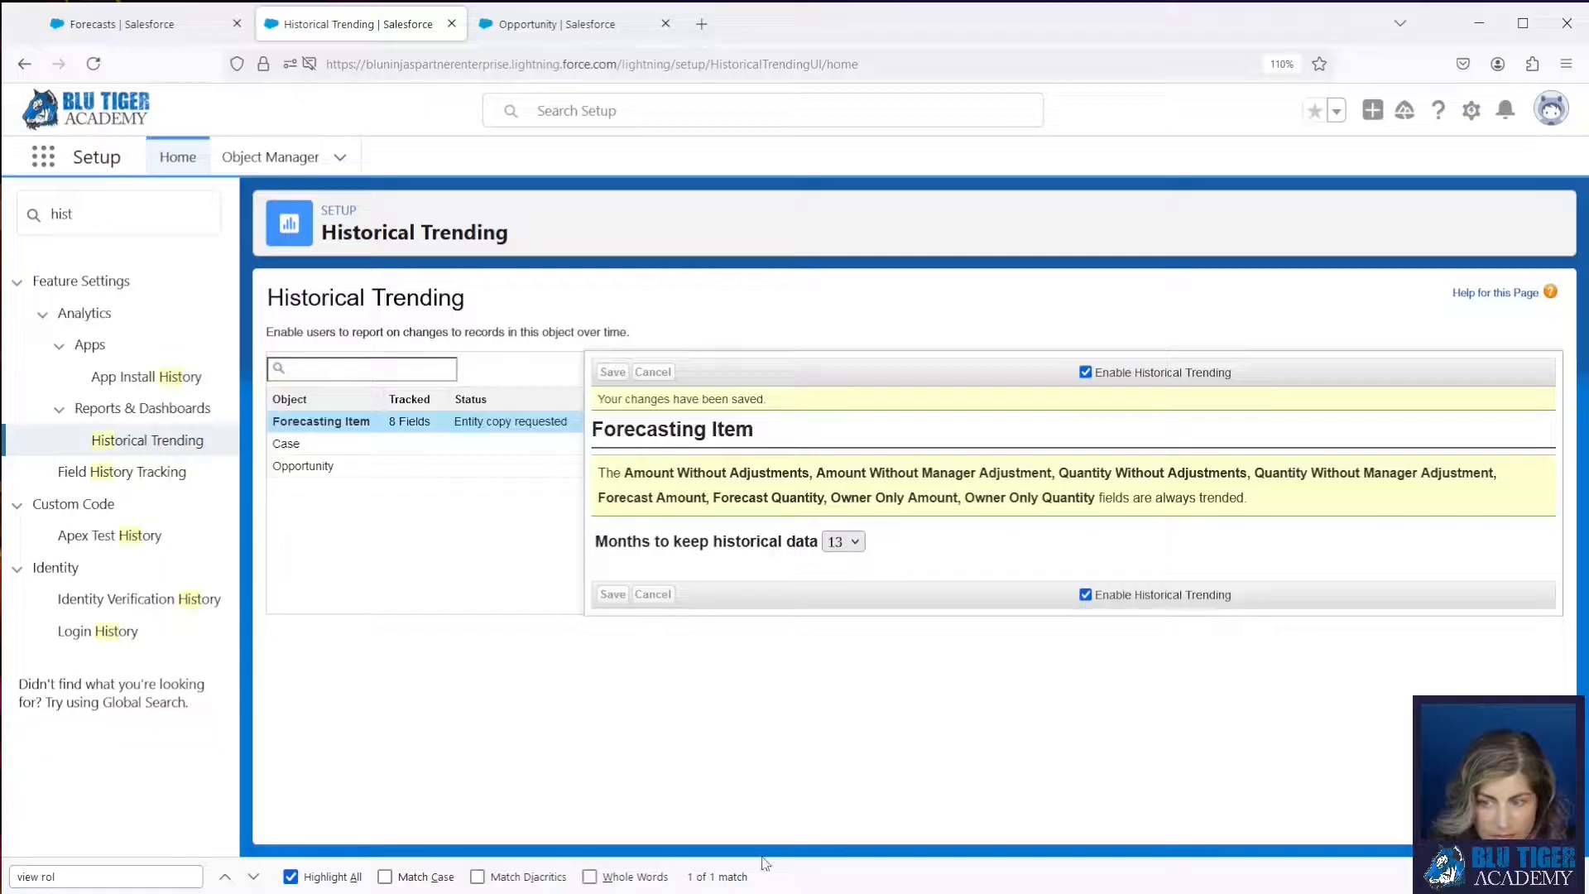
pyautogui.moveTo(768, 400); pyautogui.dragTo(603, 399)
# Reload the Forecasts page and examine the Forecast Changes chart and its weekly forecast category table
pyautogui.click(118, 27)
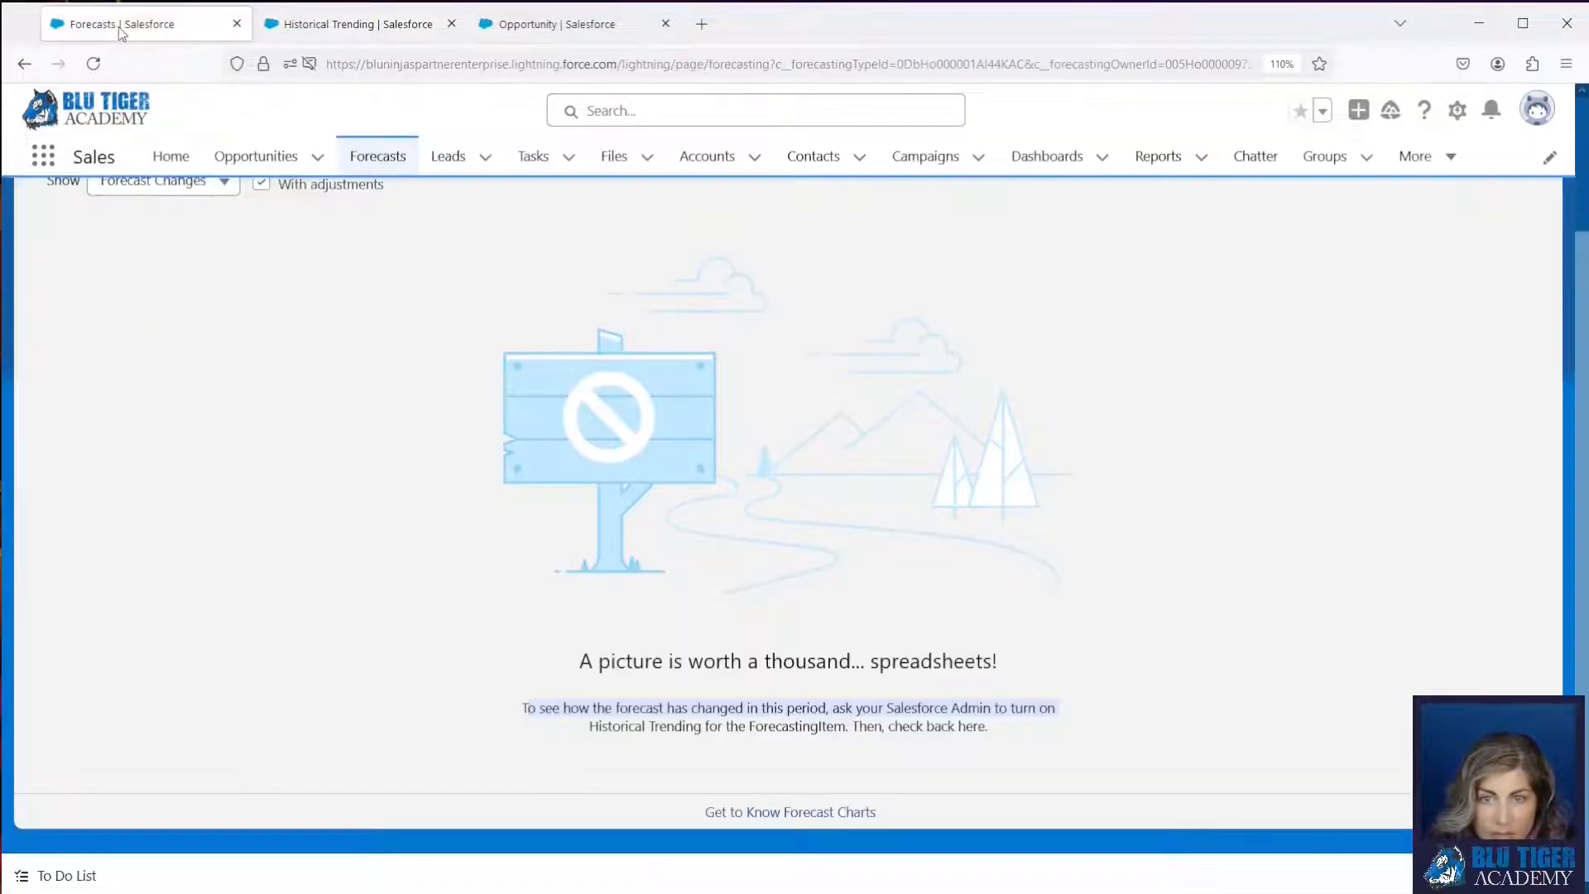
pyautogui.scroll(3, 264, 515)
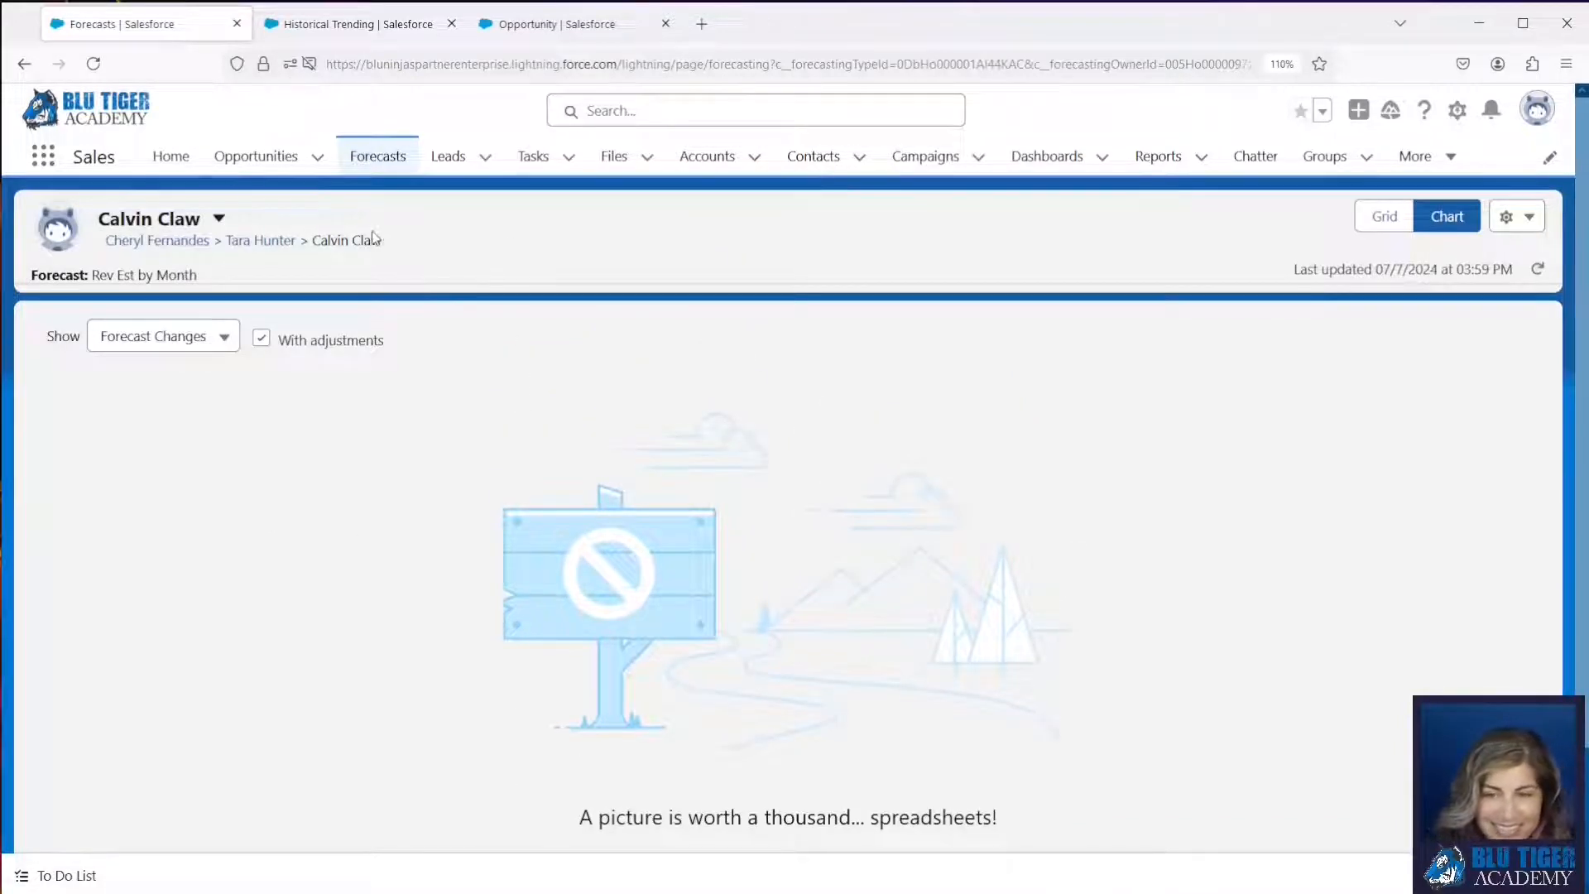
pyautogui.click(93, 64)
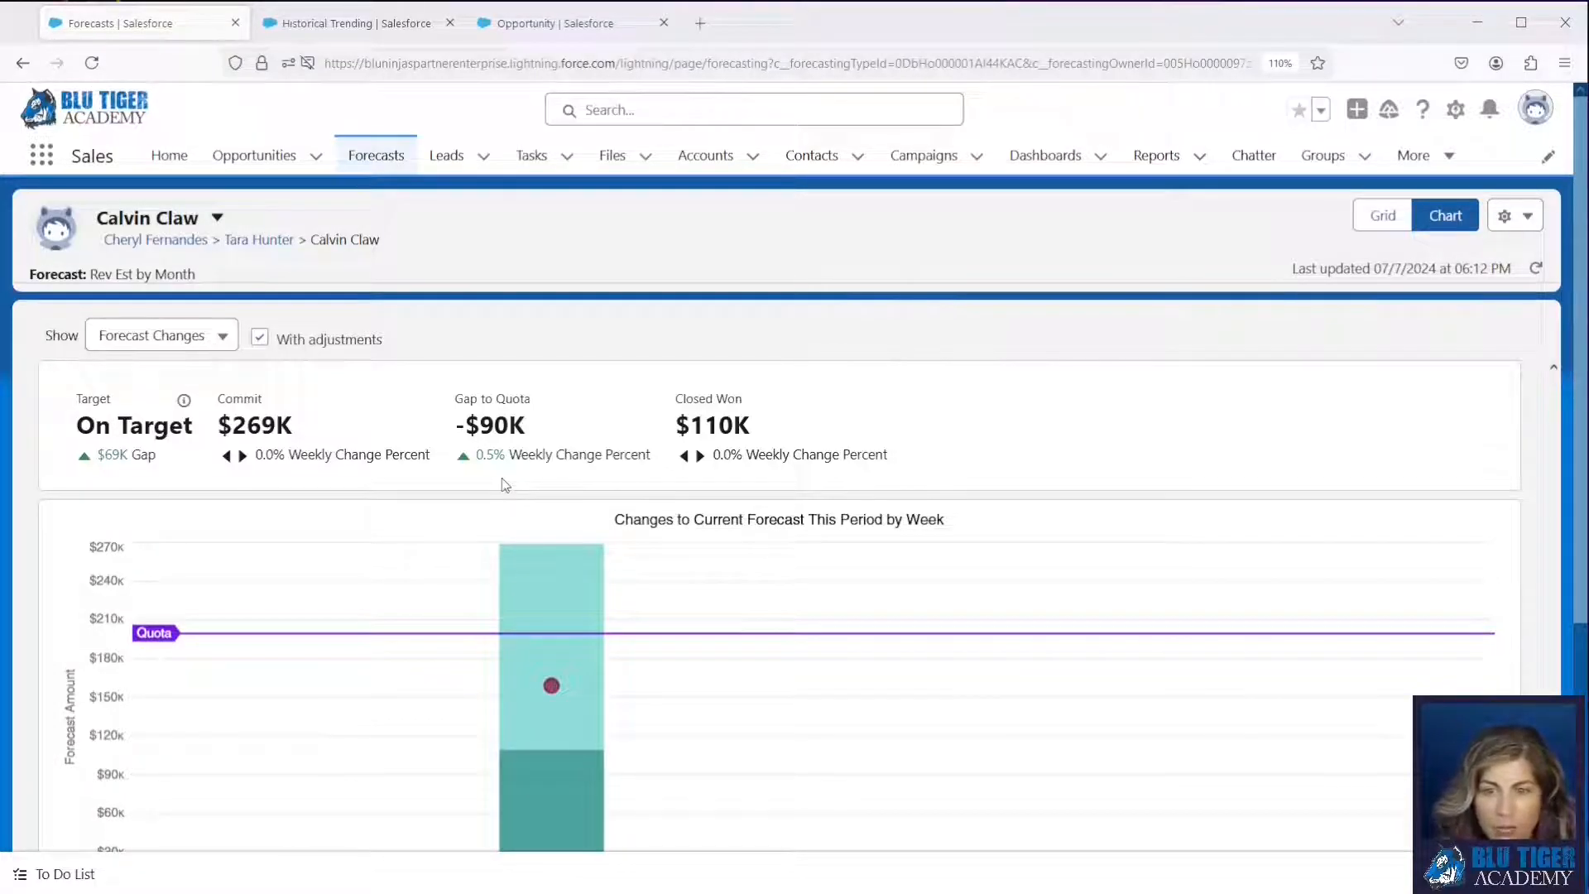
pyautogui.scroll(-4, 503, 485)
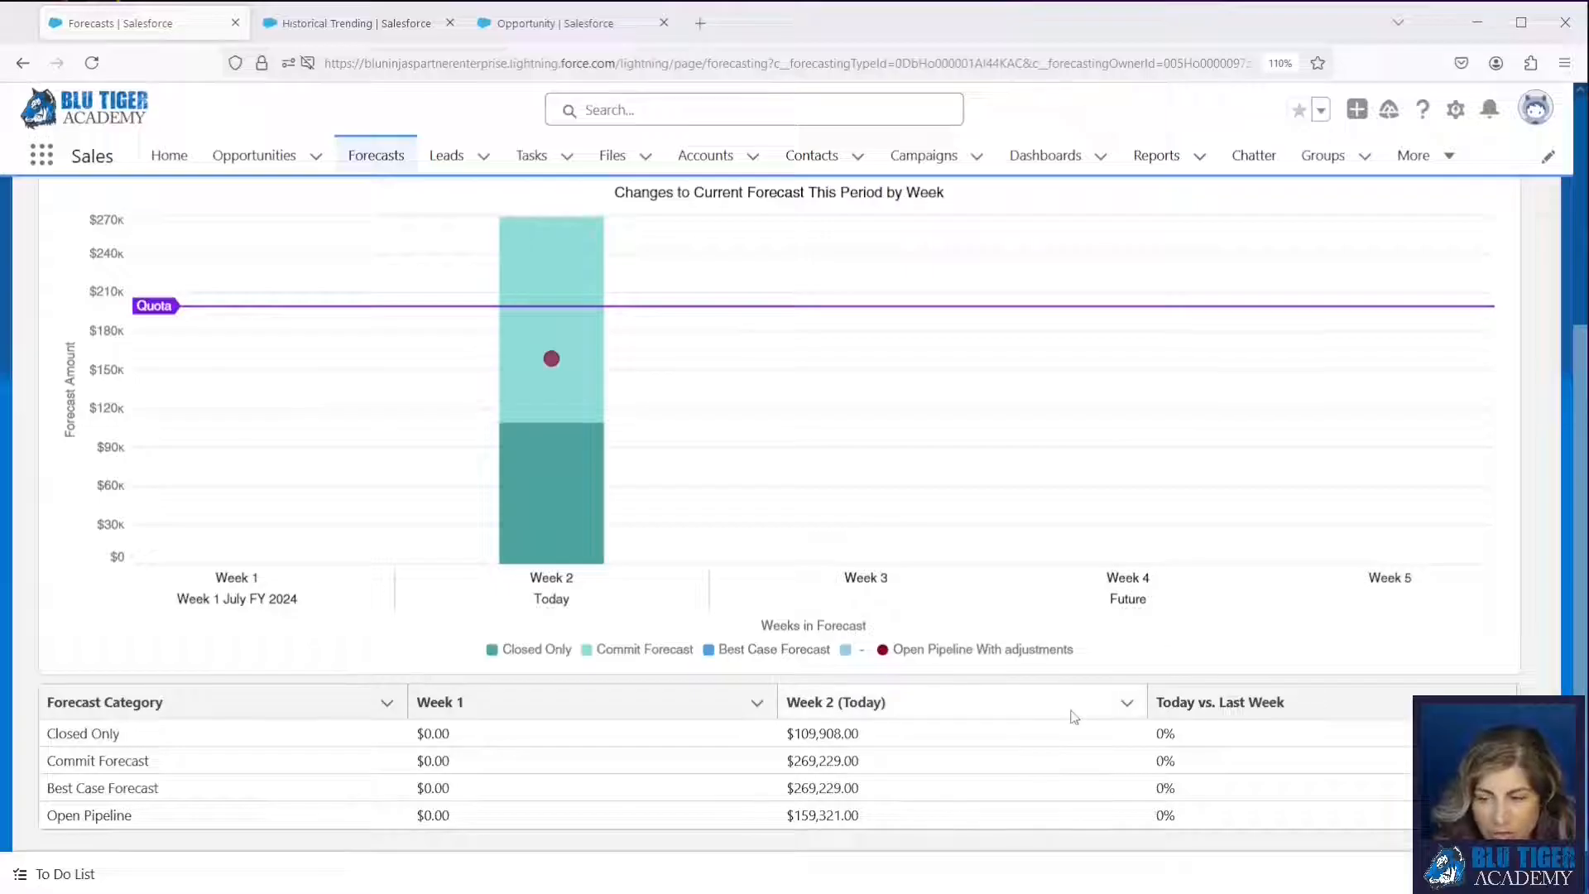
pyautogui.scroll(4, 945, 609)
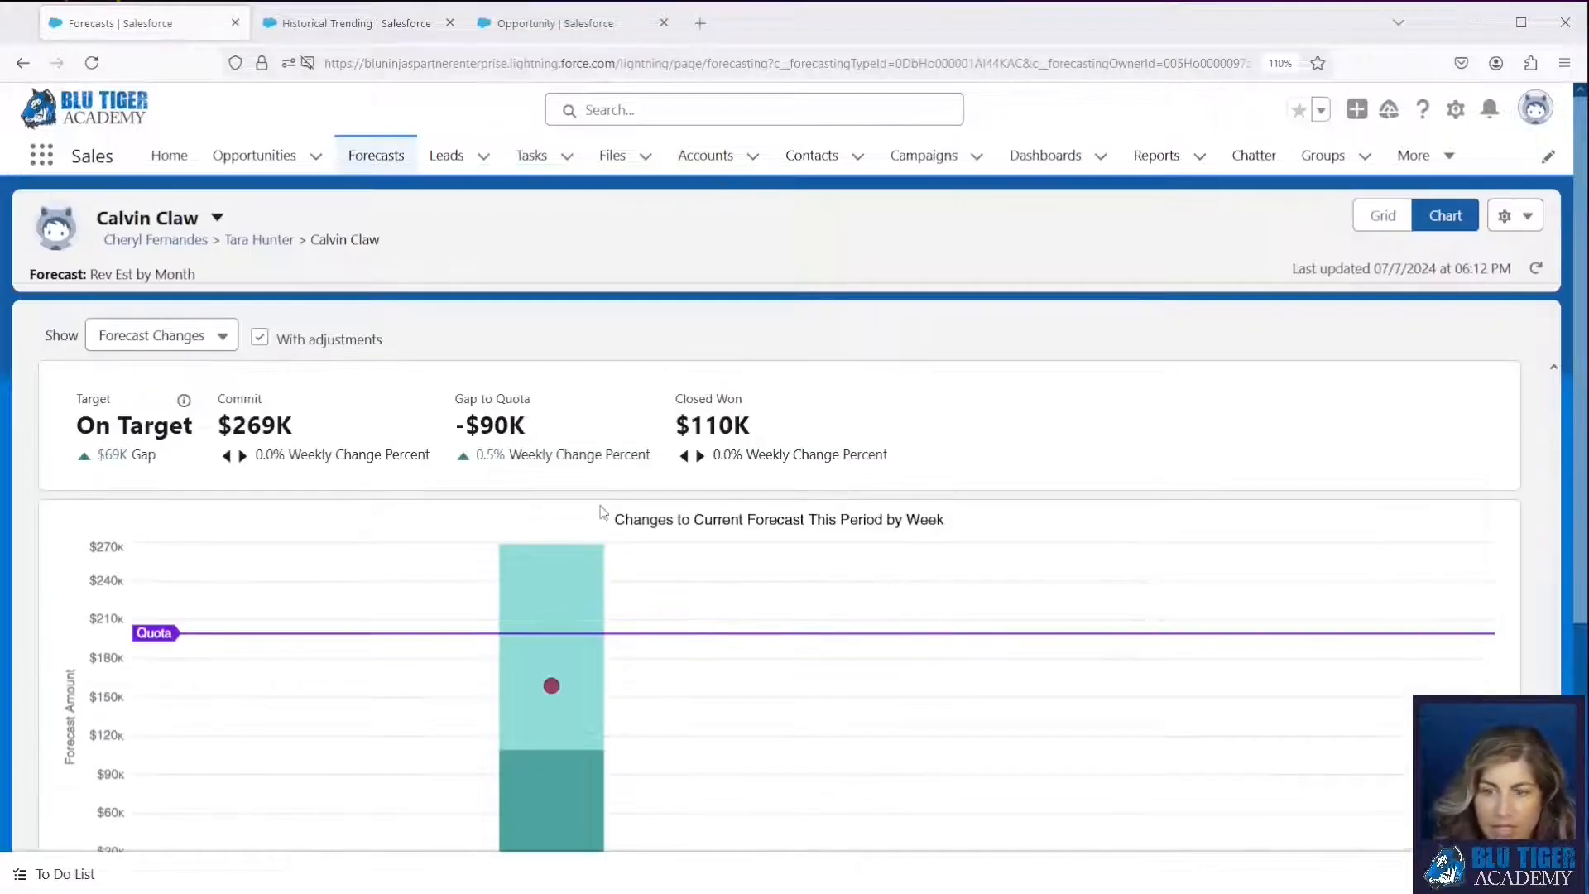
# Show the Historical Trends chart and examine the current forecast against previous periods in the chart and table
pyautogui.click(161, 337)
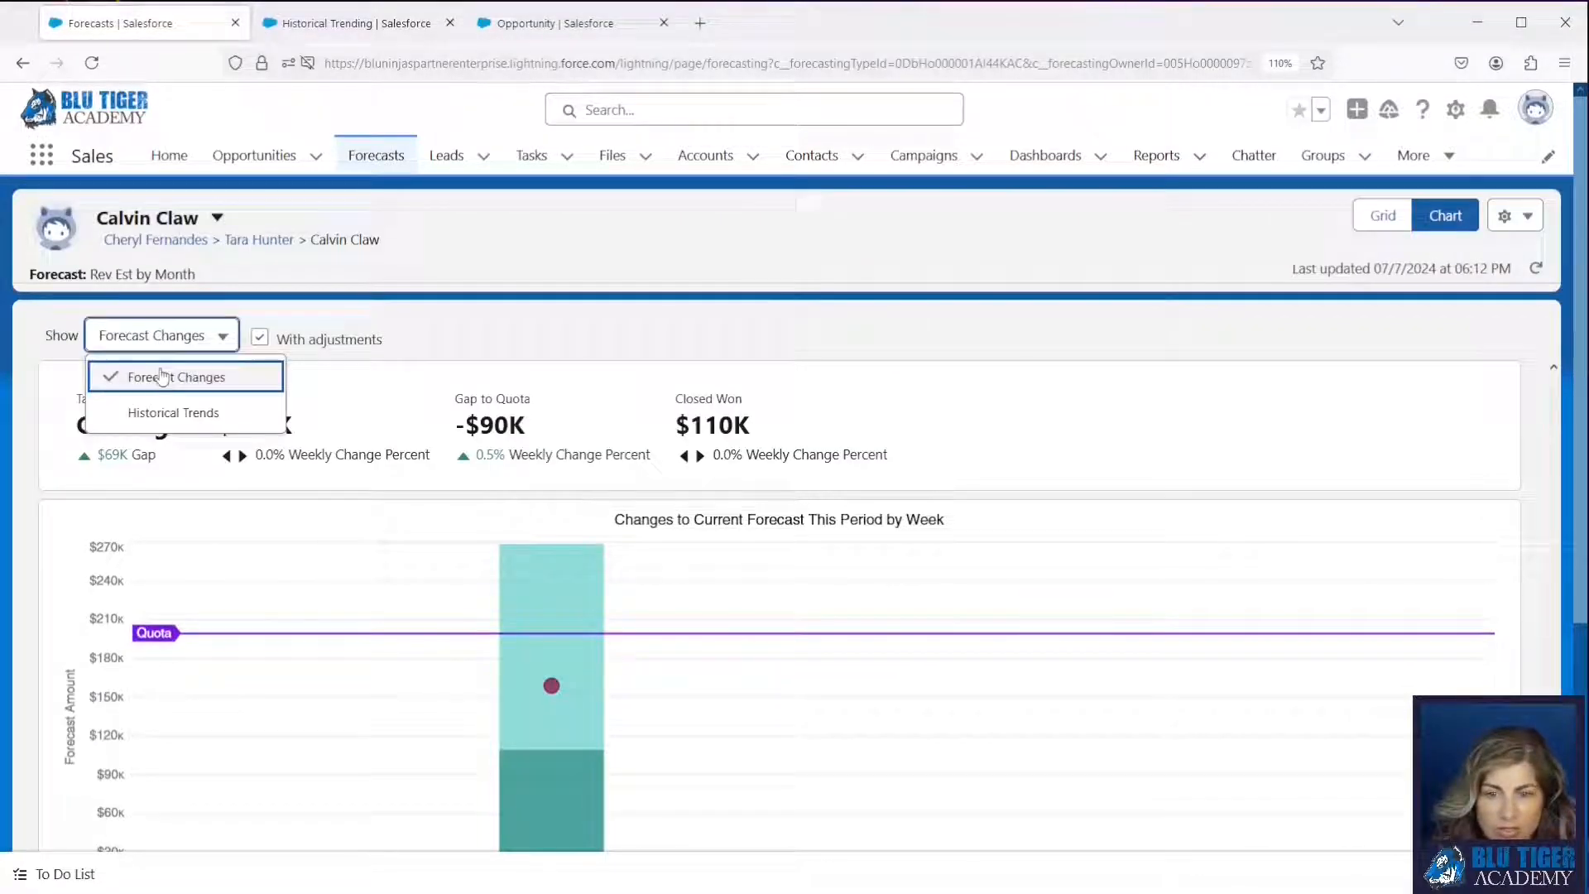
pyautogui.click(163, 414)
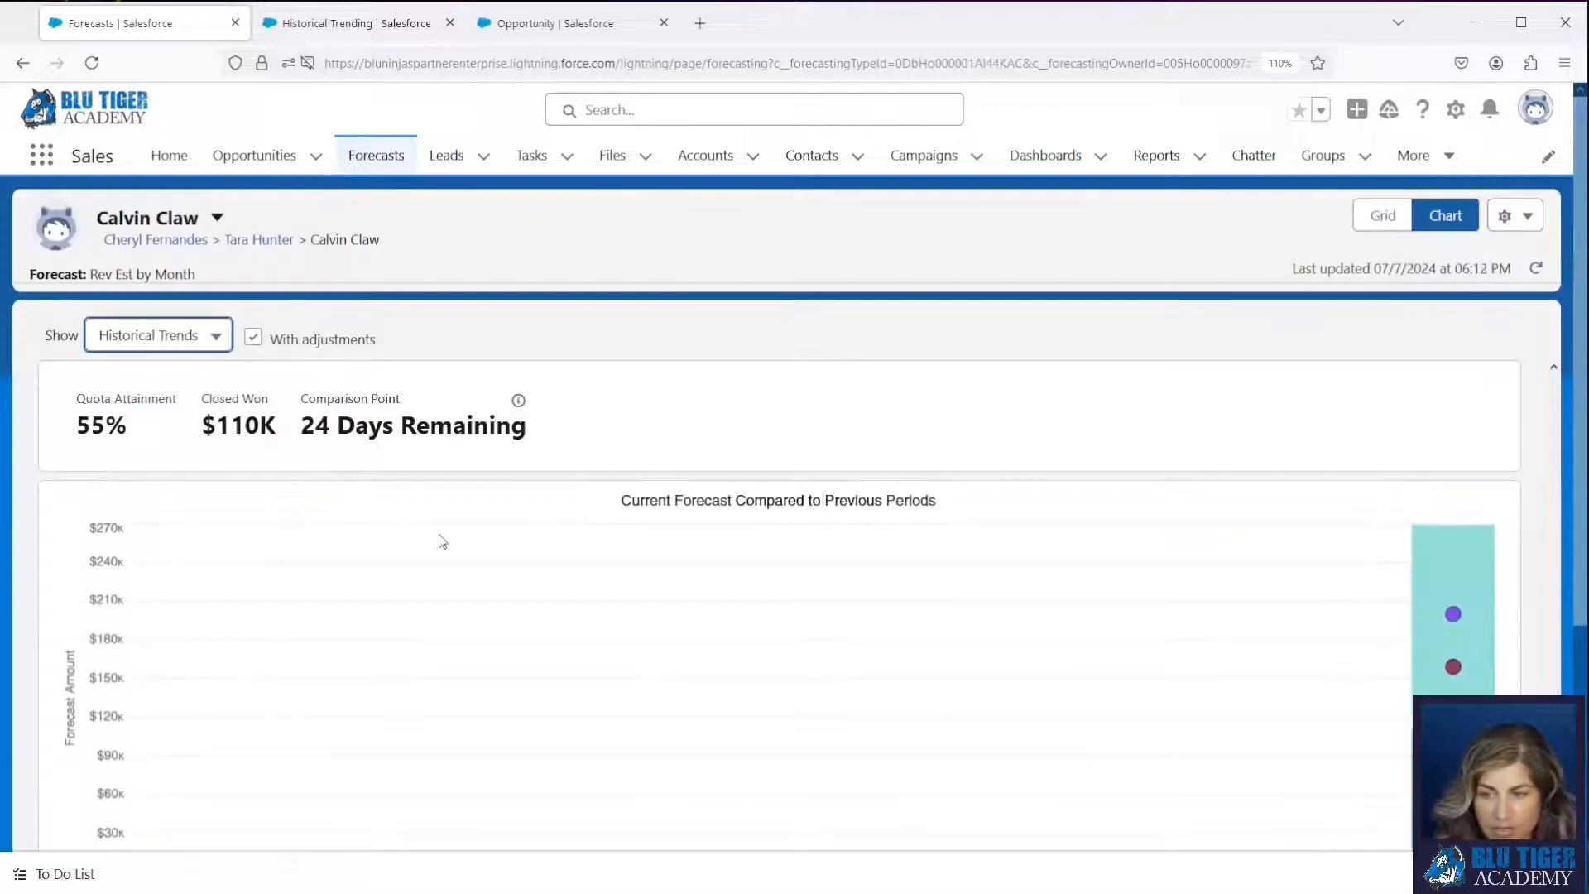
pyautogui.scroll(-2, 443, 542)
pyautogui.scroll(-4, 442, 542)
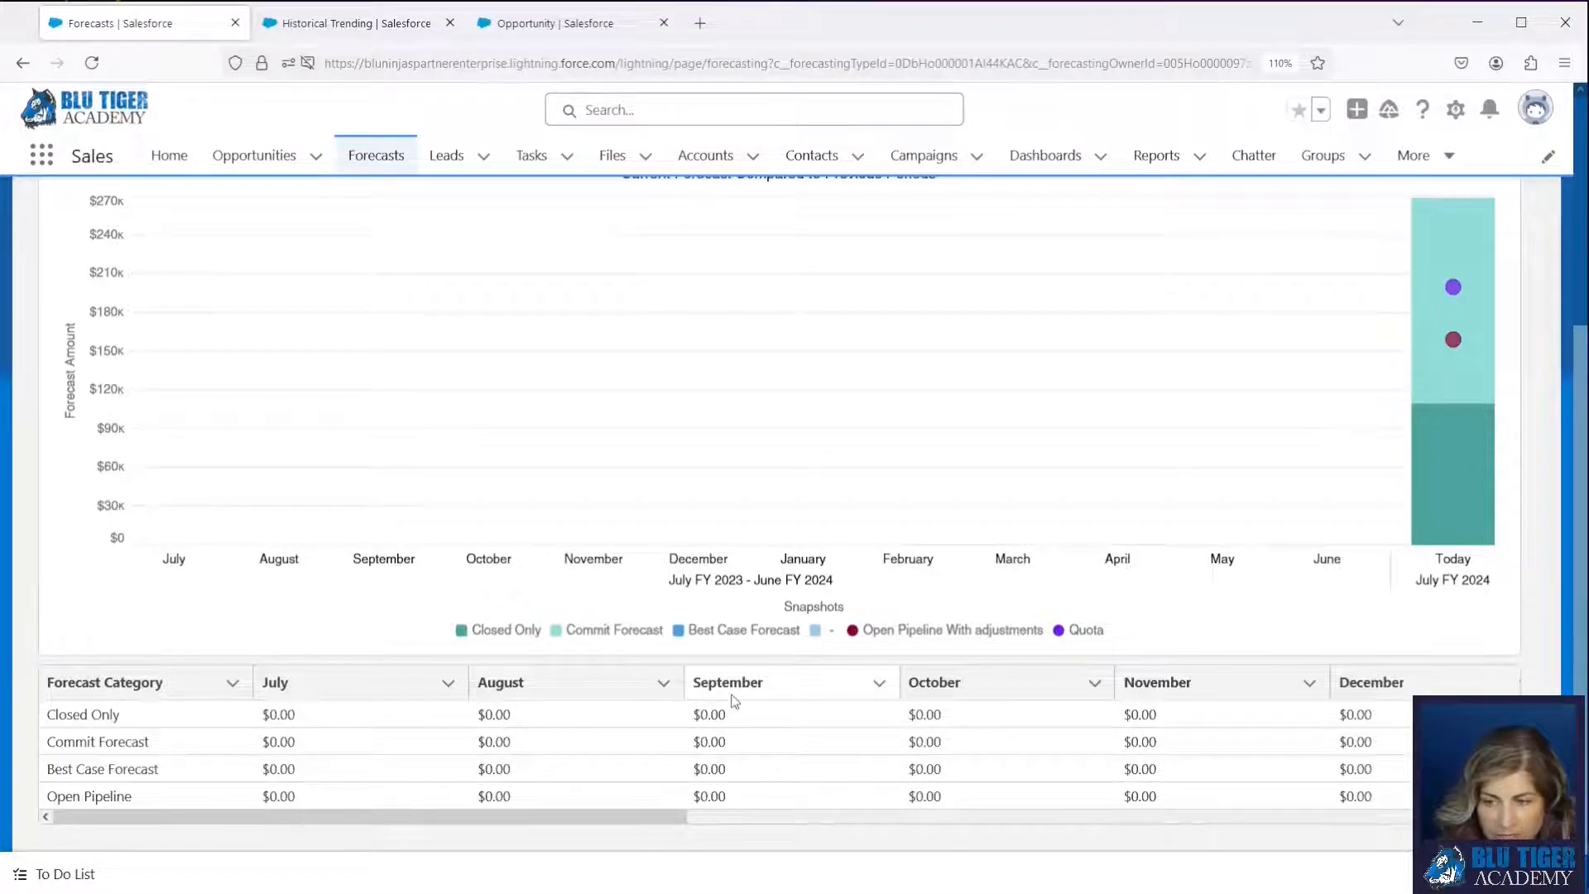
pyautogui.scroll(6, 734, 701)
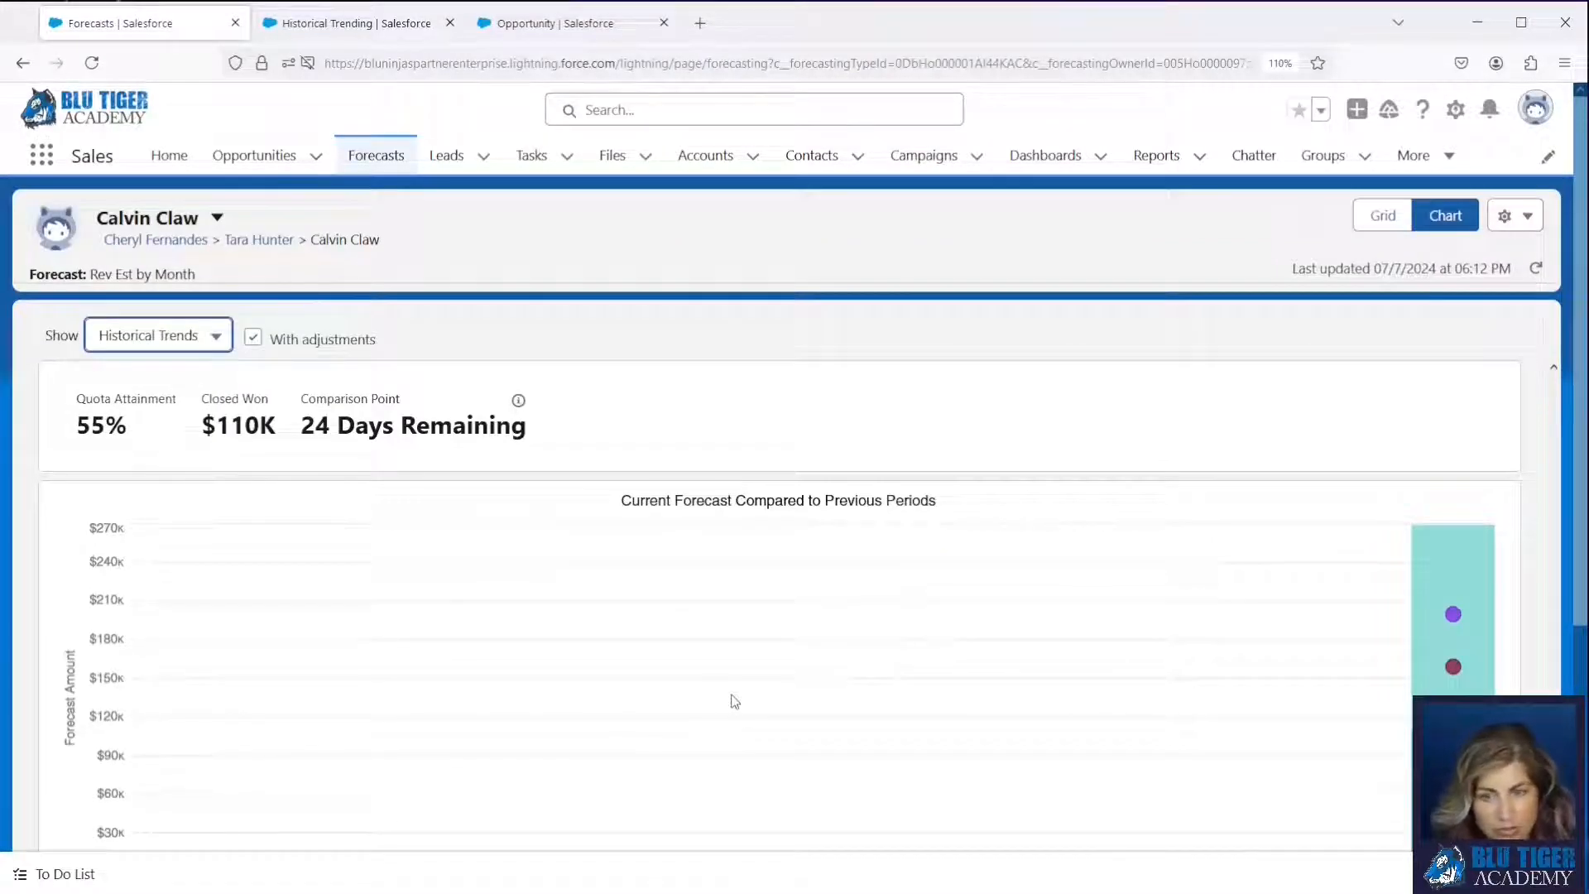
# Return to the forecast grid, open the manager's forecast, and check the change details of the second team member's July Closed Only amount
pyautogui.click(1377, 219)
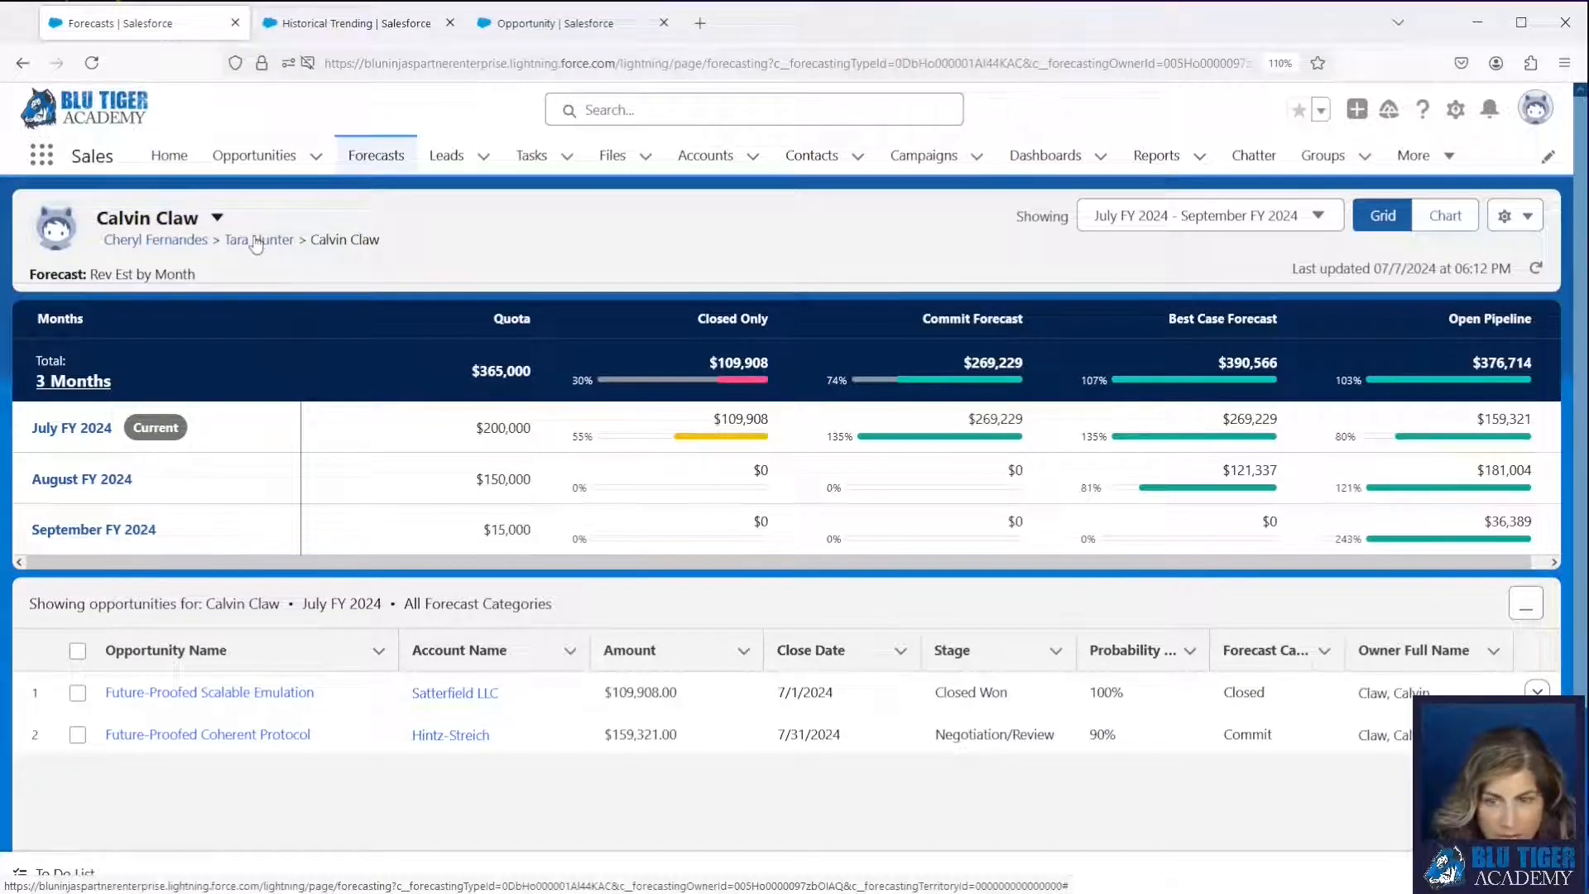
pyautogui.click(258, 239)
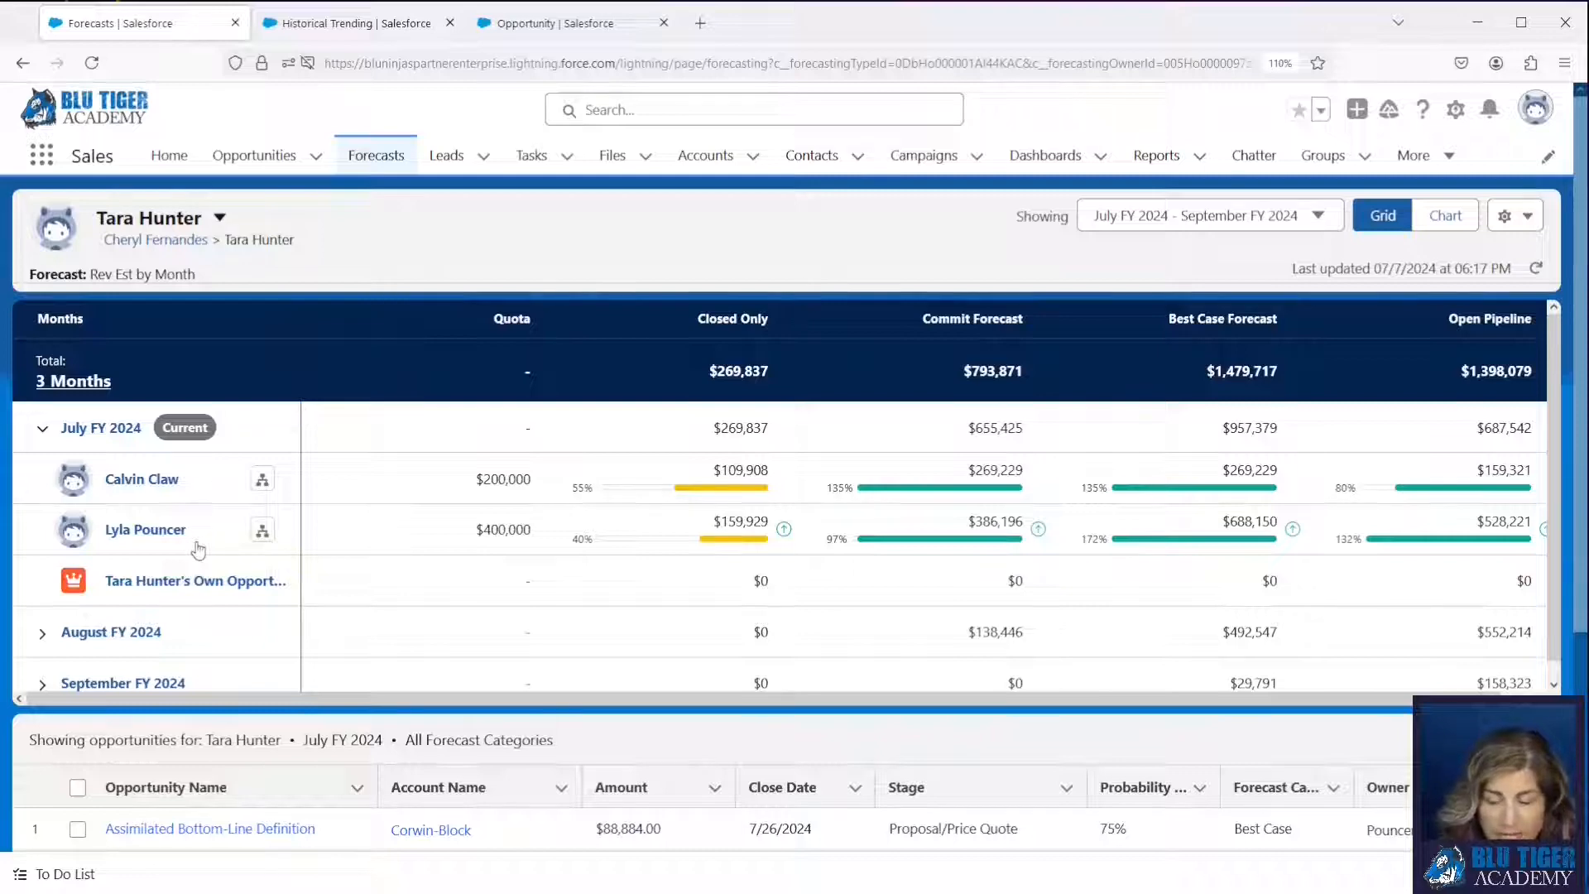
pyautogui.moveTo(621, 547)
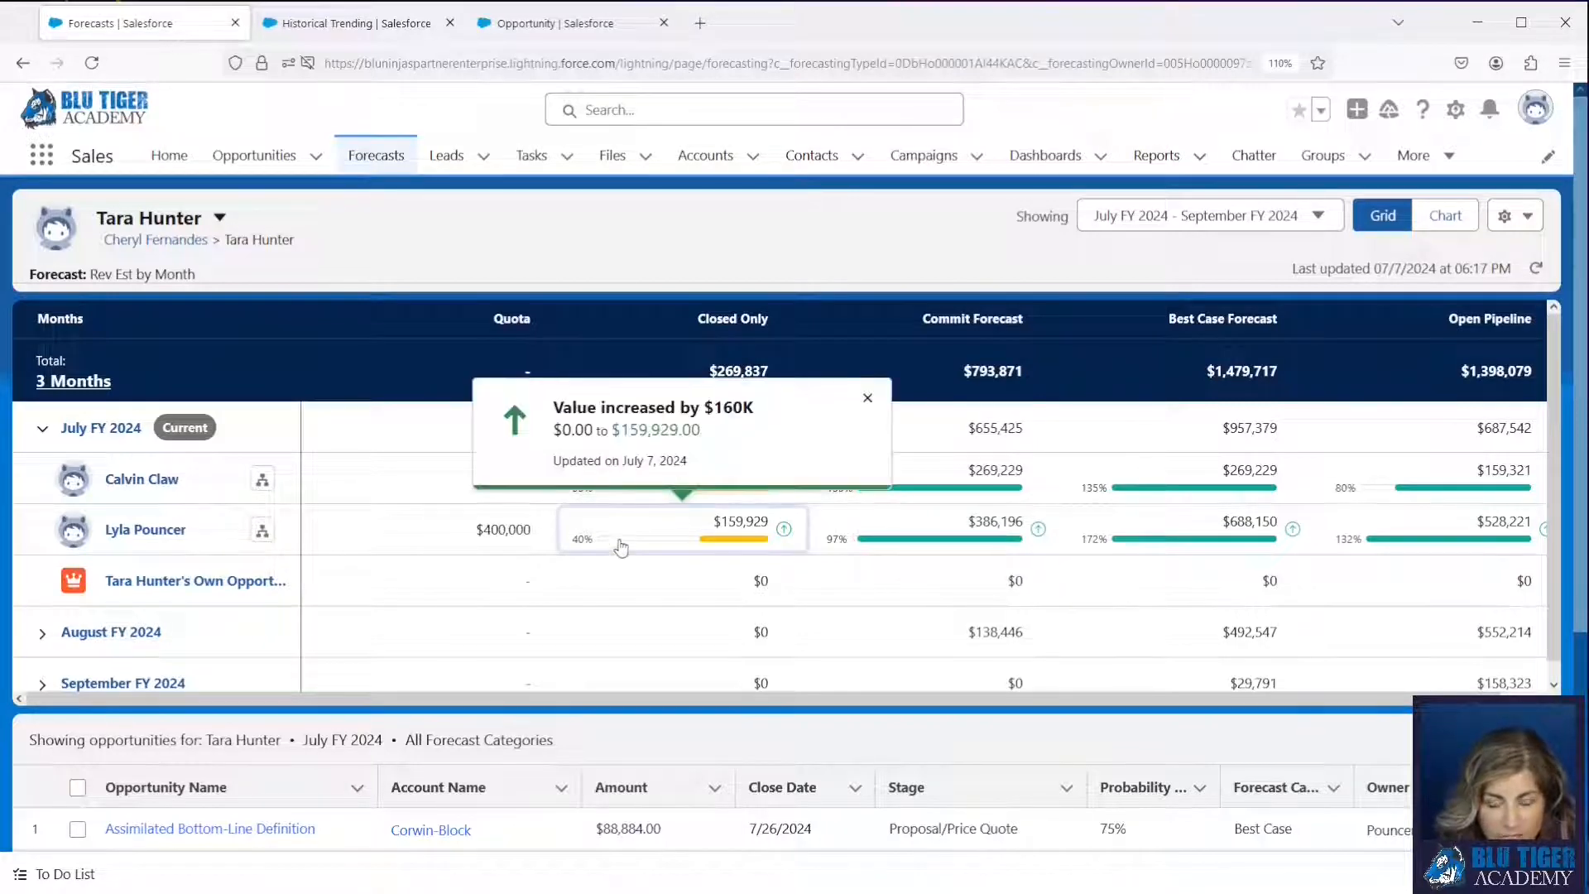